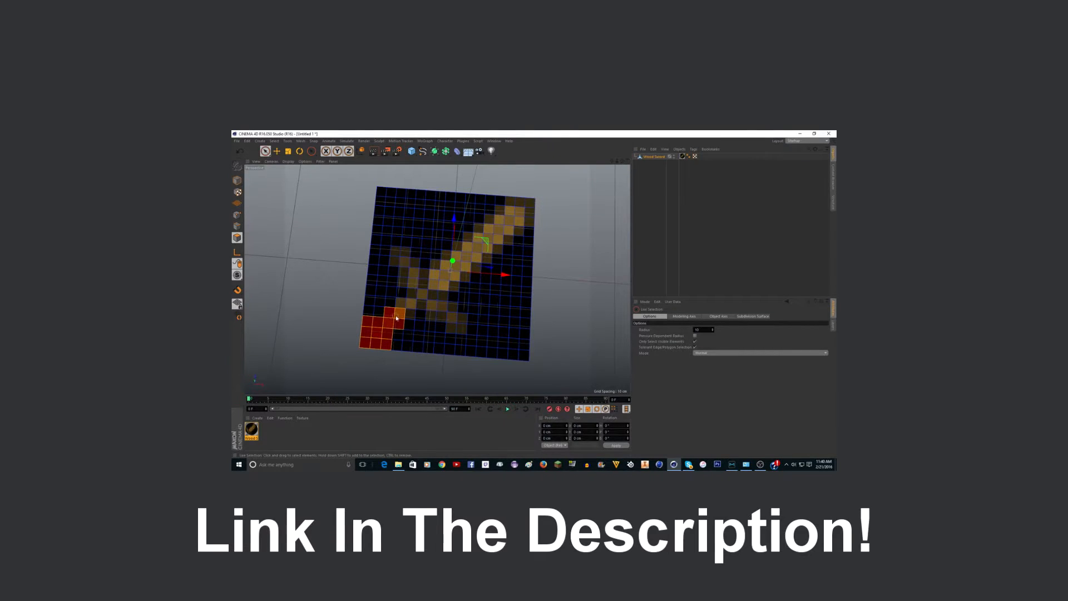
left_click_drag(396, 318, 507, 223)
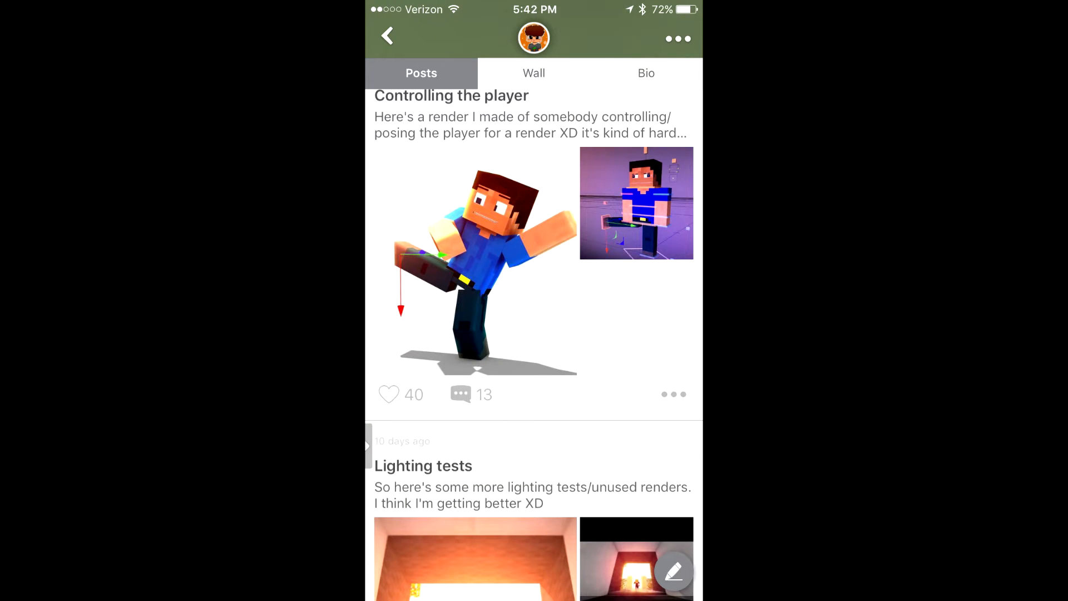
scroll(535, 334, "down", 10)
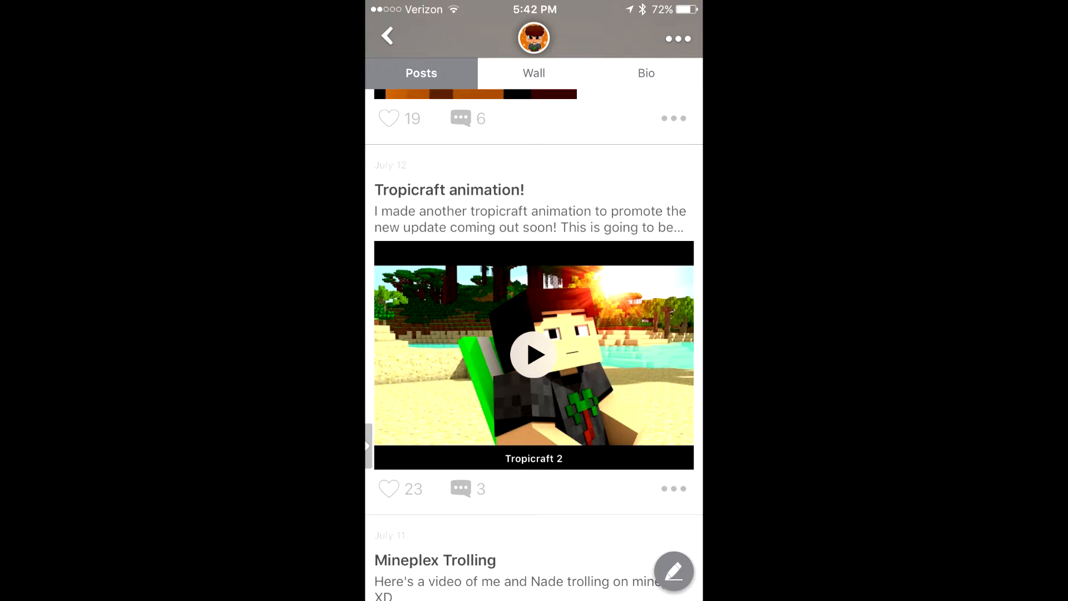
scroll(534, 334, "up", 15)
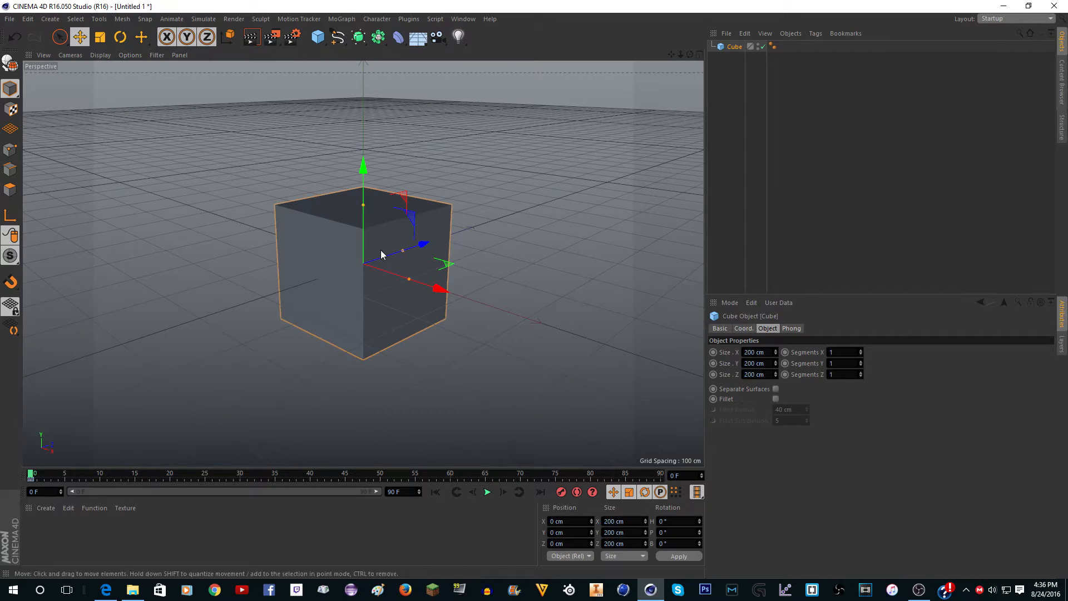
Step: Set the cube's X, Y and Z sizes to 100 cm each
scroll(352, 253, "up", 2)
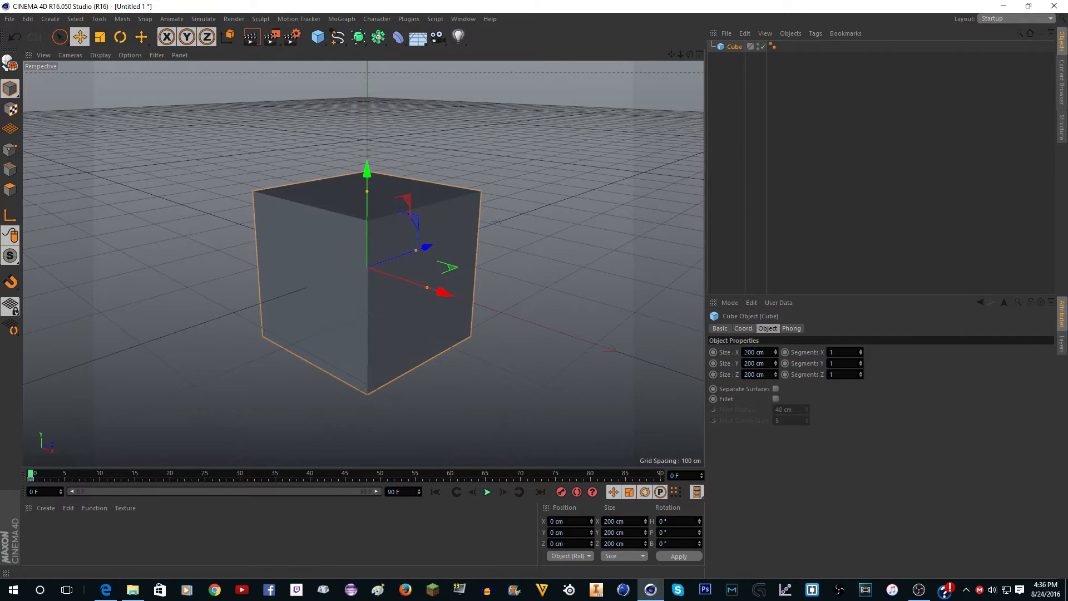
double_click(754, 352)
left_click(746, 363)
key("Tab")
key("Tab")
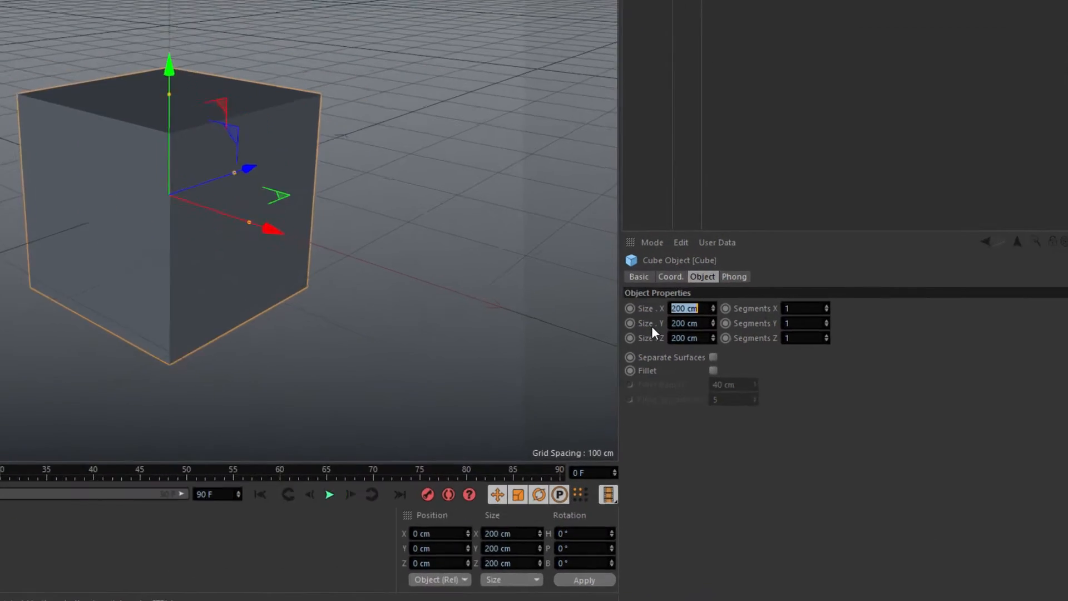
type("100")
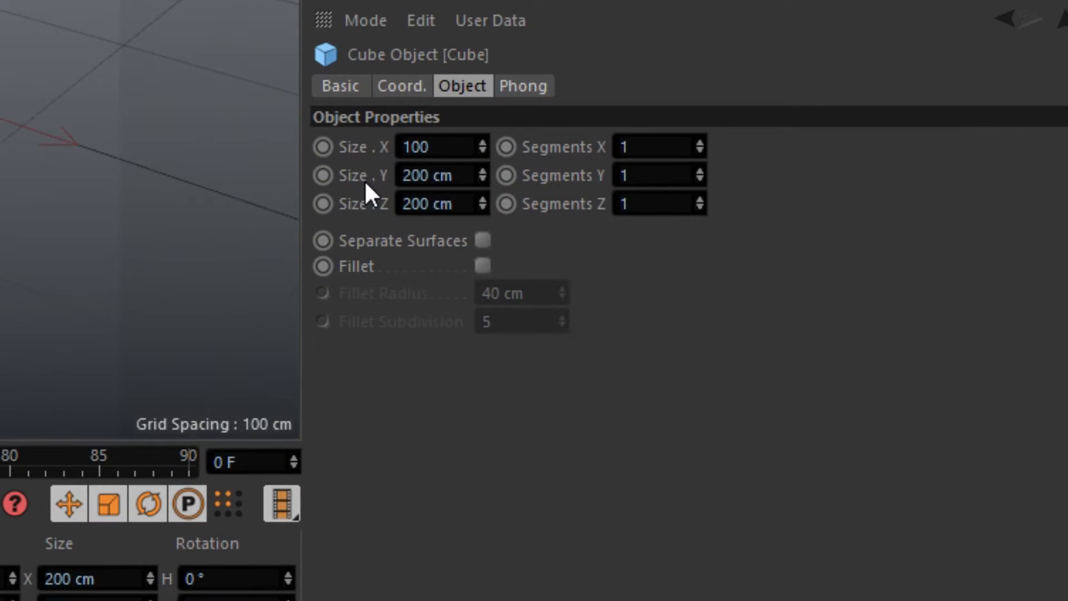
key("Tab")
type("100")
key("Tab")
type("100")
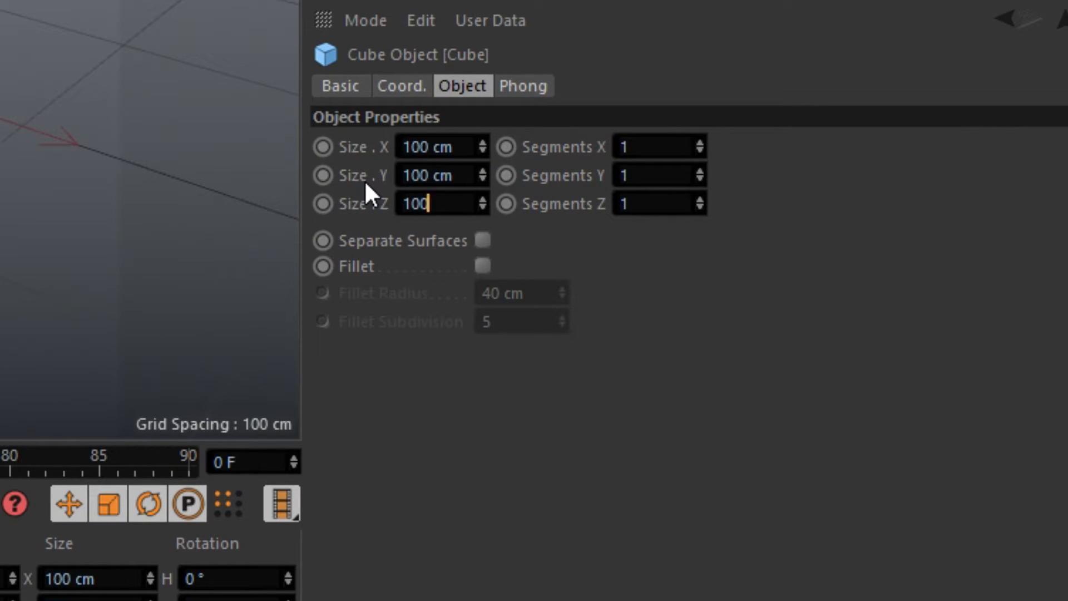
left_click(756, 368)
Step: Raise the cube onto the floor grid by setting its Y position to 50 cm
scroll(407, 326, "up", 5)
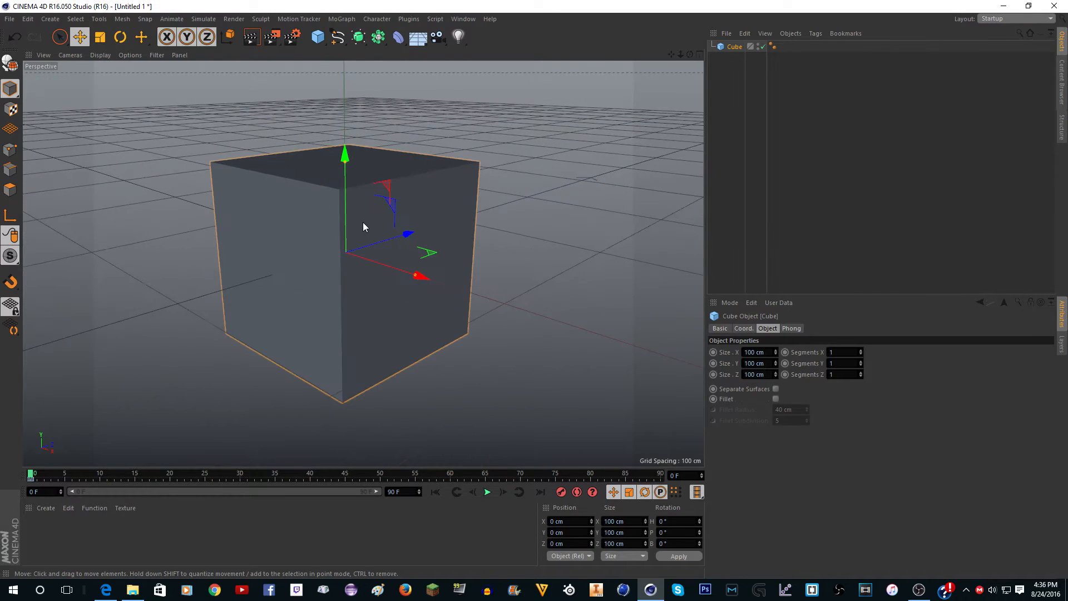
scroll(359, 230, "down", 2)
scroll(345, 232, "up", 2)
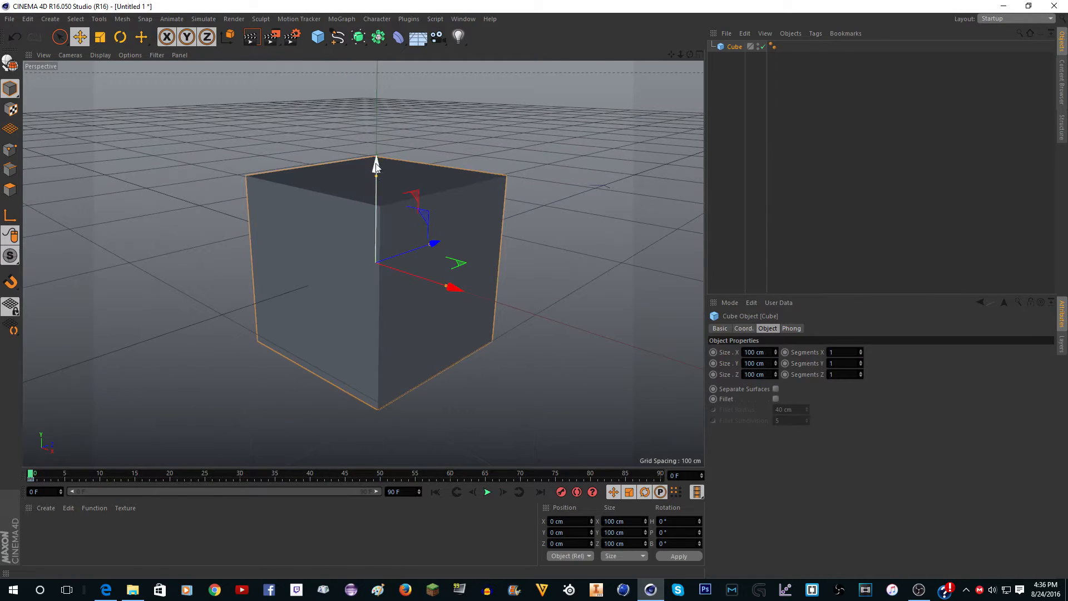
left_click_drag(377, 168, 377, 116)
key("ctrl+z")
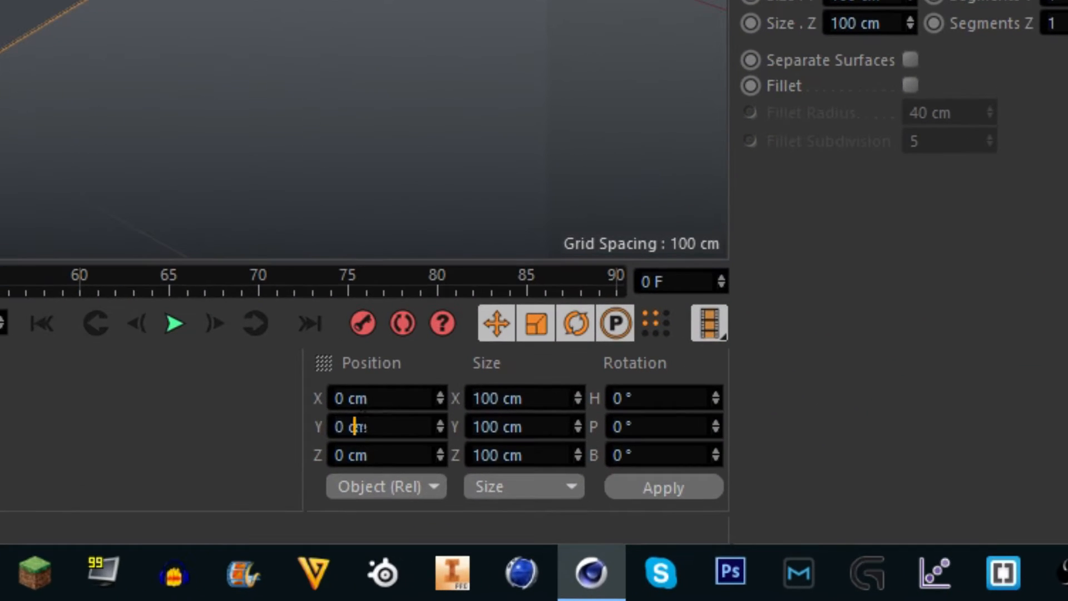
double_click(502, 505)
type("50")
key("Return")
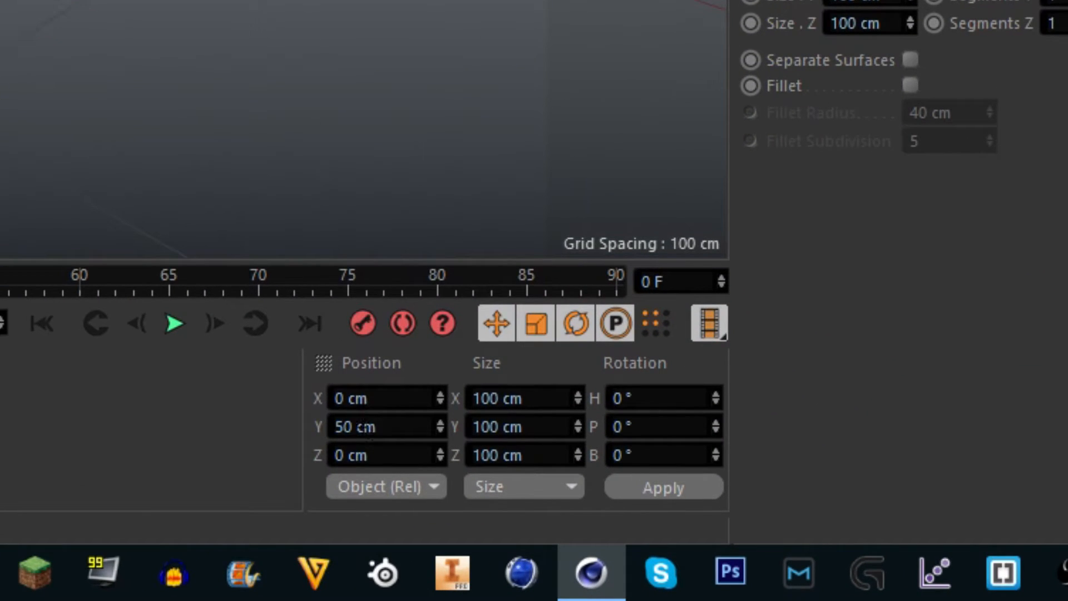
scroll(410, 277, "down", 2)
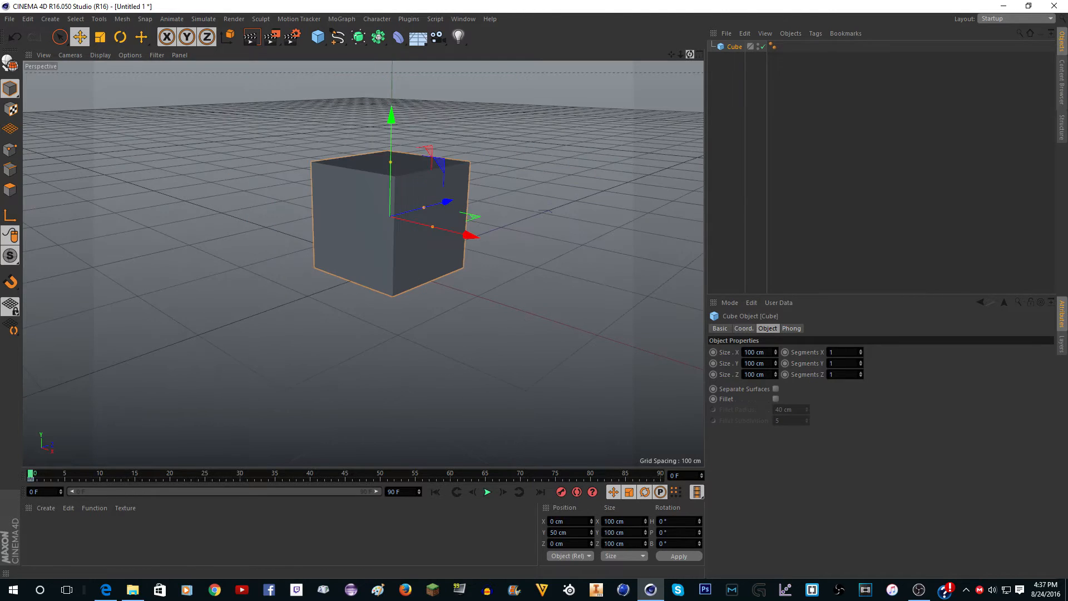
Step: Examine the raised cube from several angles and distances in the perspective view
left_click_drag(690, 54, 695, 30)
scroll(474, 98, "up", 4)
scroll(490, 148, "down", 5)
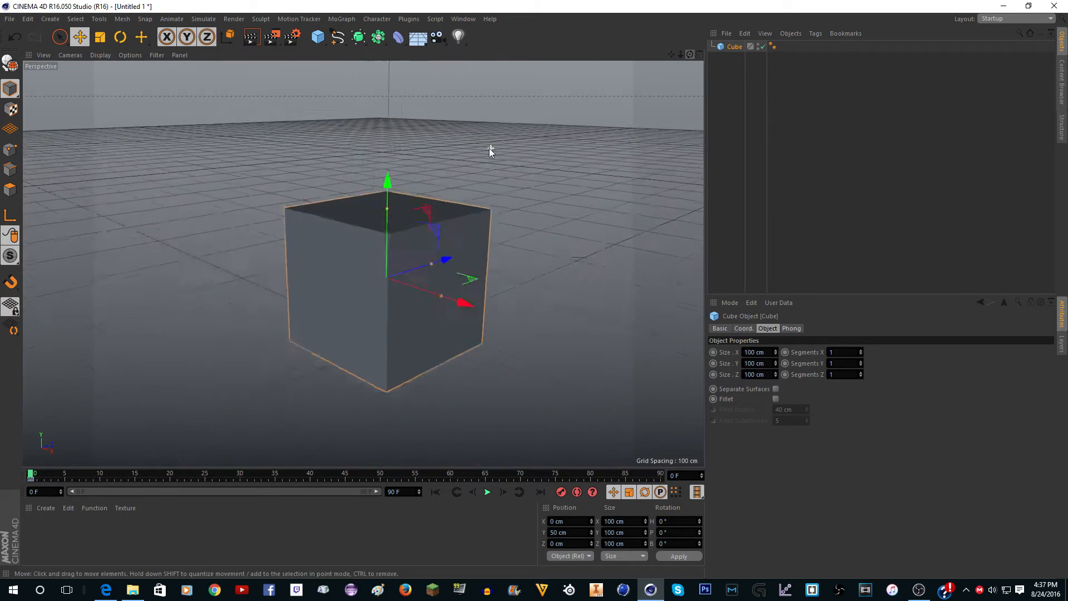
scroll(355, 293, "up", 5)
scroll(313, 292, "down", 6)
scroll(357, 294, "up", 3)
scroll(361, 290, "up", 4)
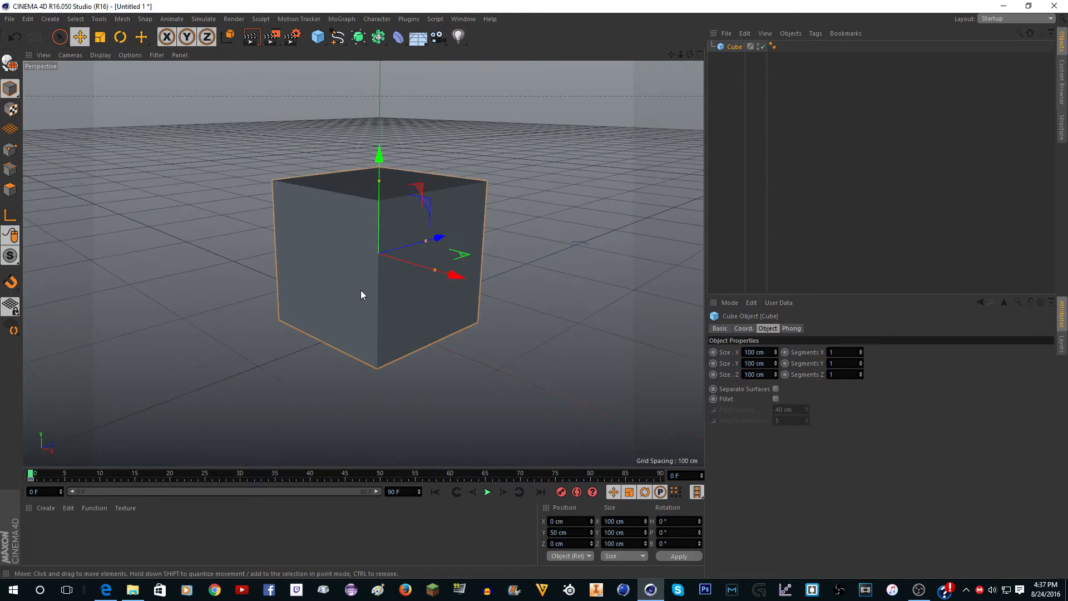
scroll(527, 225, "down", 4)
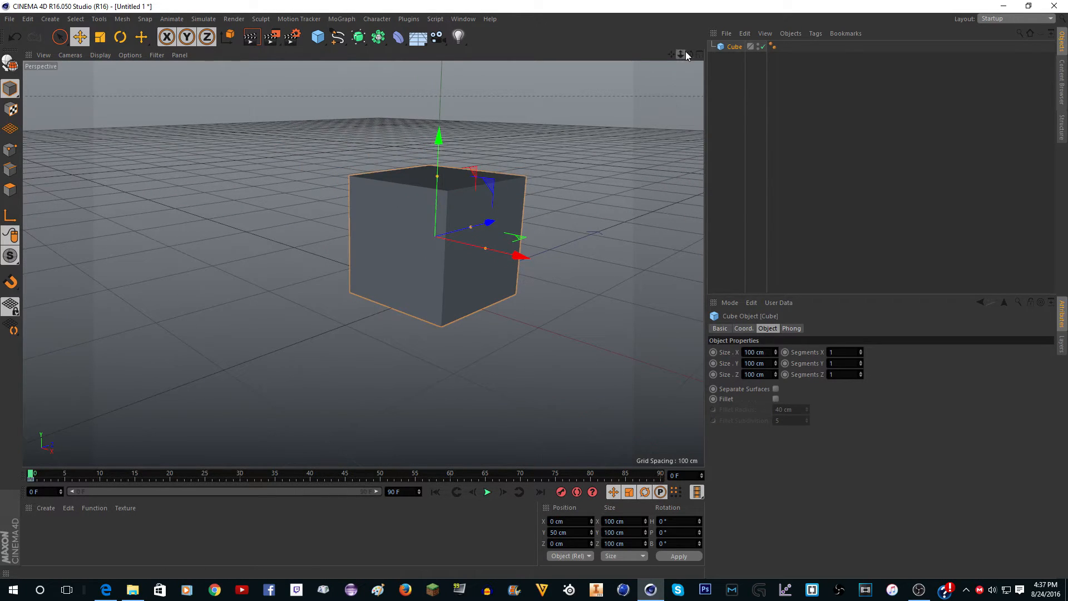
left_click_drag(690, 55, 362, 263)
scroll(335, 223, "up", 2)
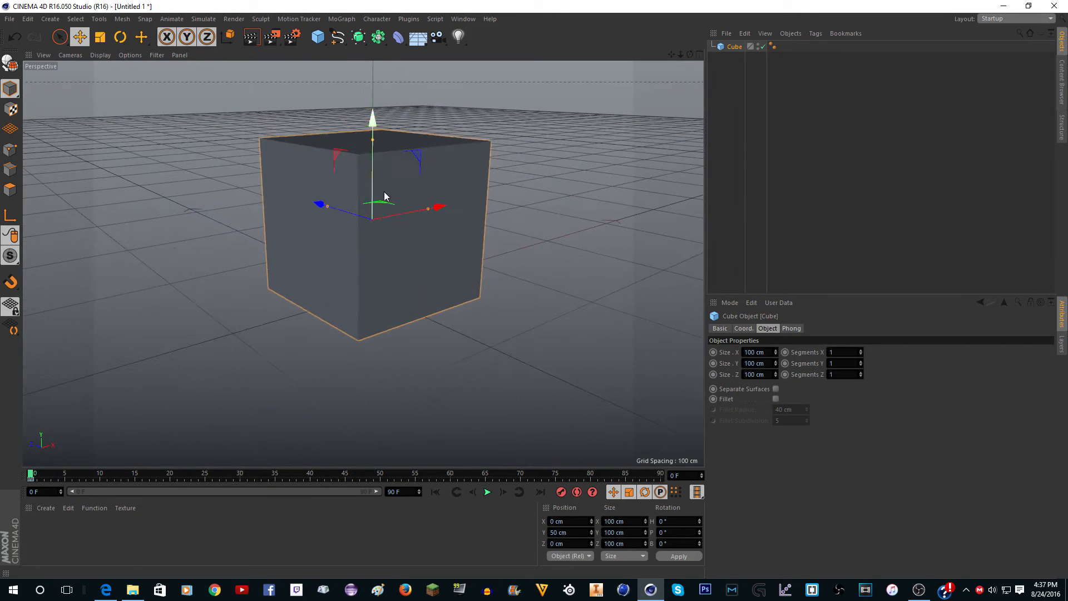
scroll(307, 192, "up", 3)
scroll(632, 188, "down", 1)
scroll(302, 171, "up", 1)
scroll(303, 172, "up", 2)
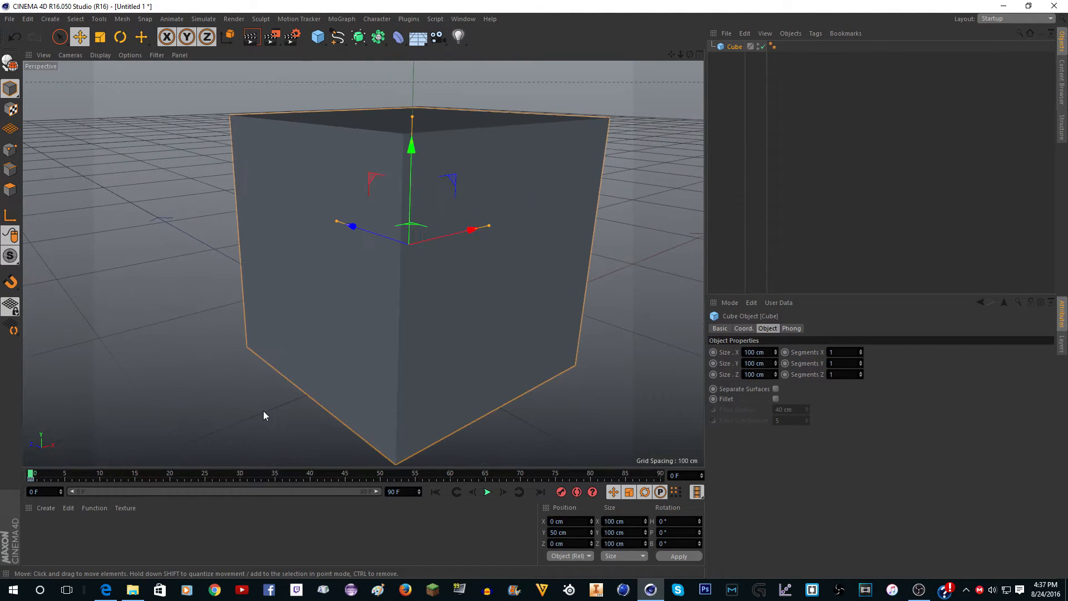
Step: Create a new material and load anvil_base.png as its color texture without copying the image to the project location
double_click(40, 545)
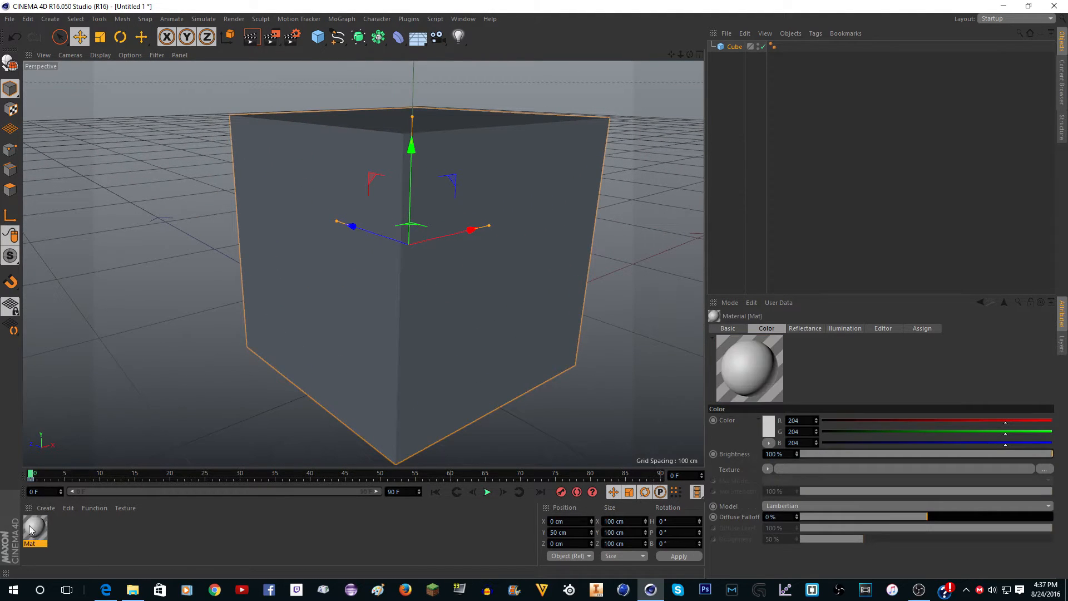
double_click(31, 529)
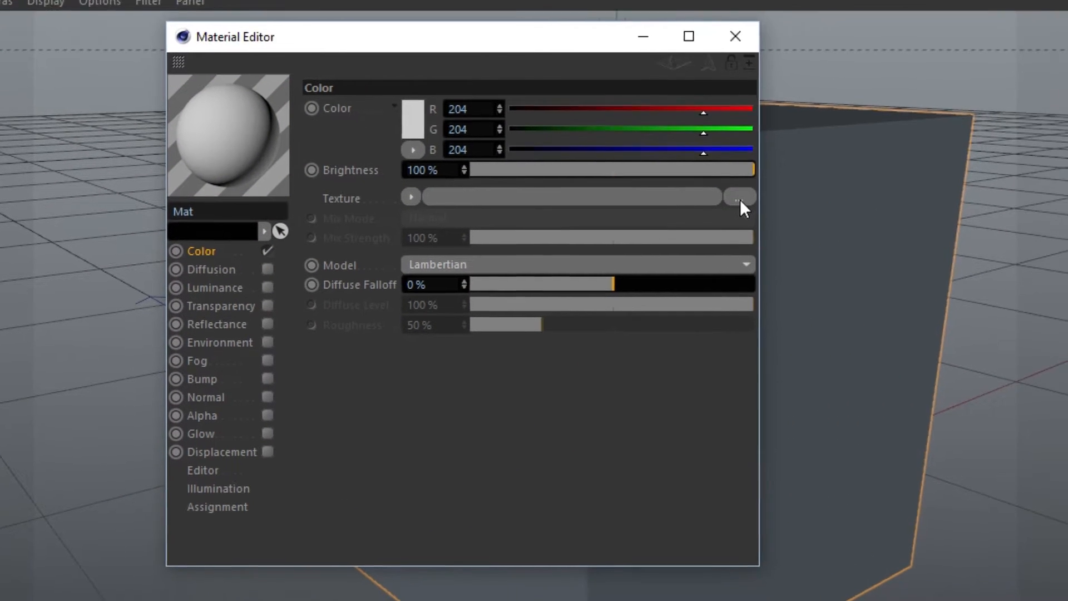
left_click(800, 213)
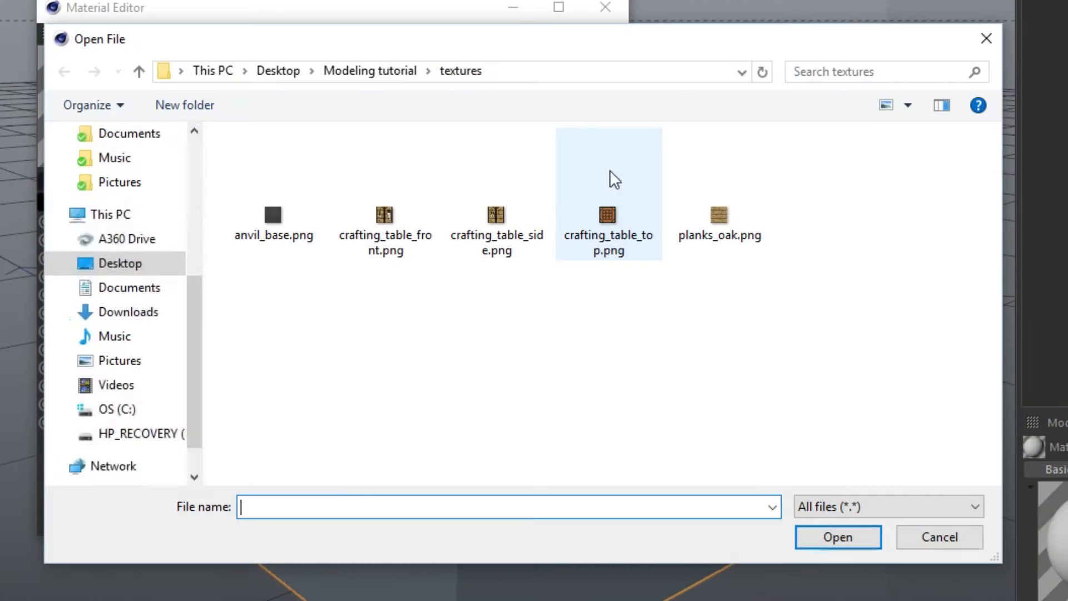
left_click(312, 192)
left_click(821, 538)
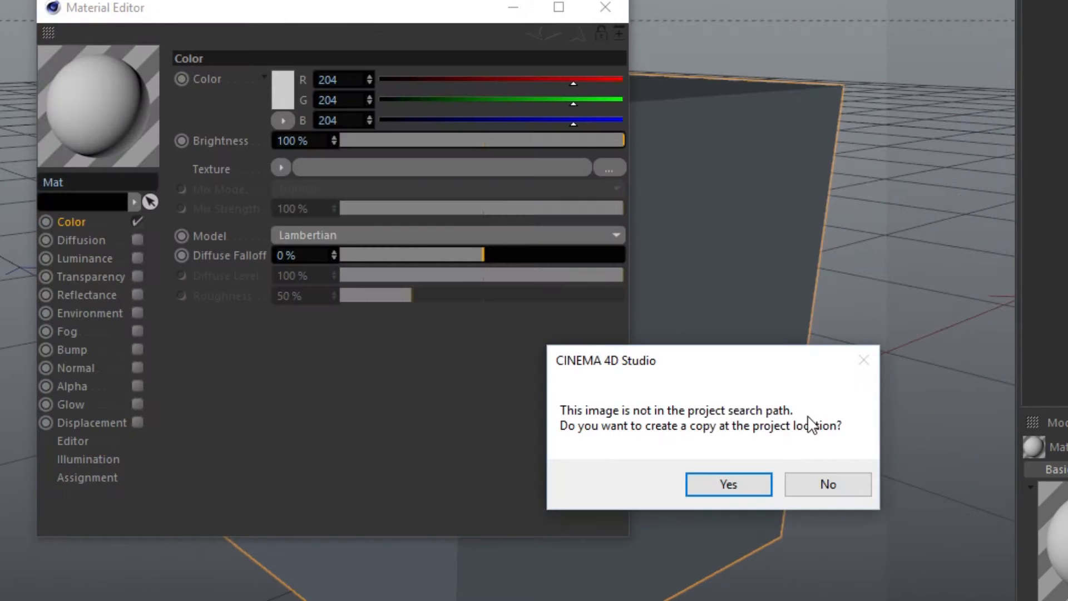
left_click(824, 483)
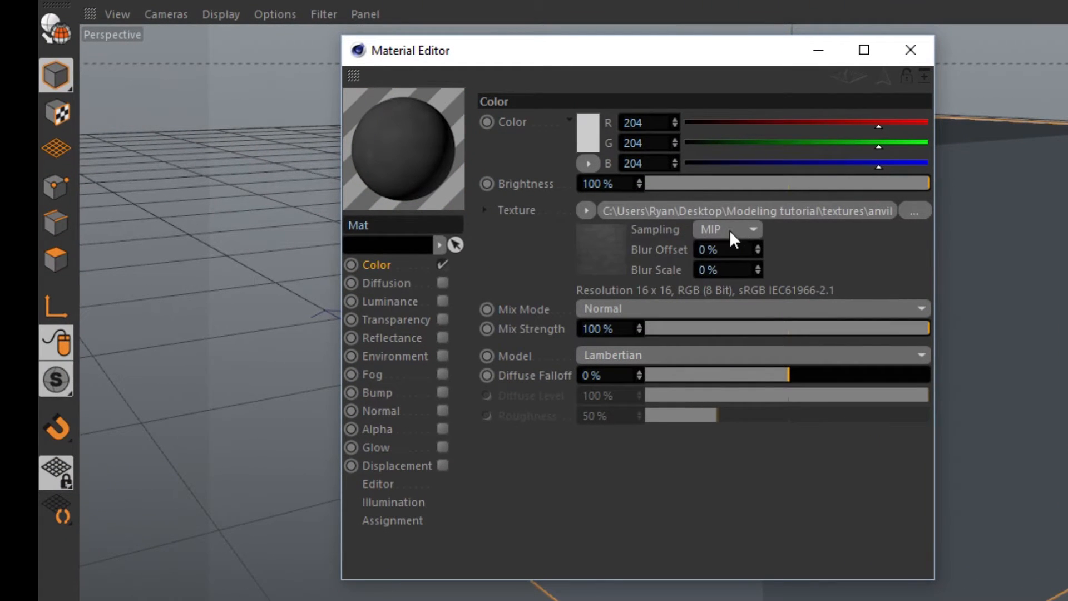
Step: Set the anvil texture's sampling to None and close the material's settings
left_click(729, 230)
left_click(774, 249)
left_click(911, 50)
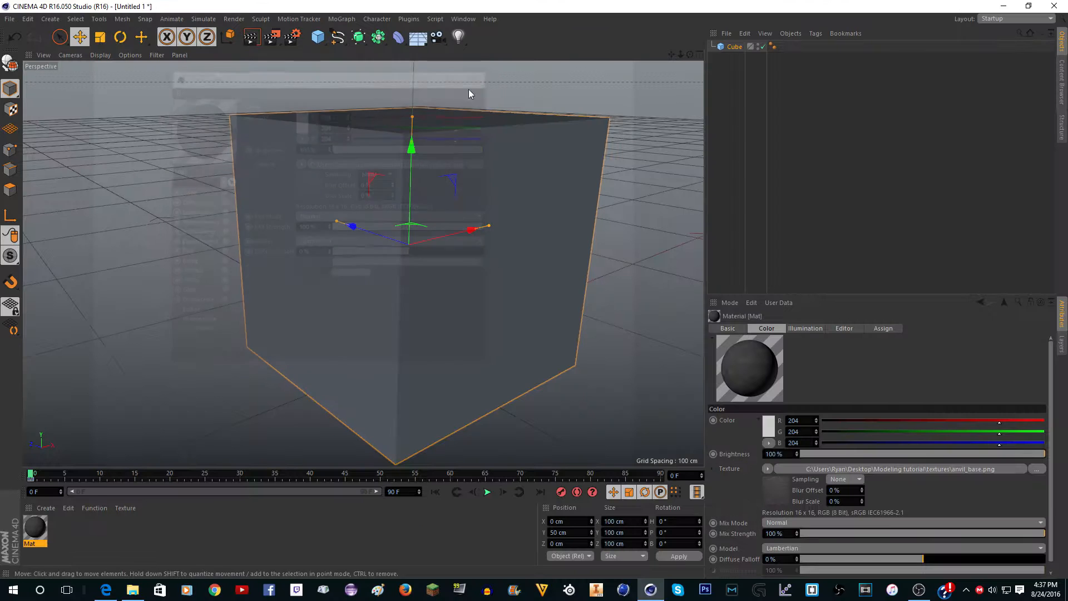
Step: Apply the anvil material to the cube and inspect its textured faces
left_click_drag(35, 529, 367, 291)
scroll(366, 292, "down", 3)
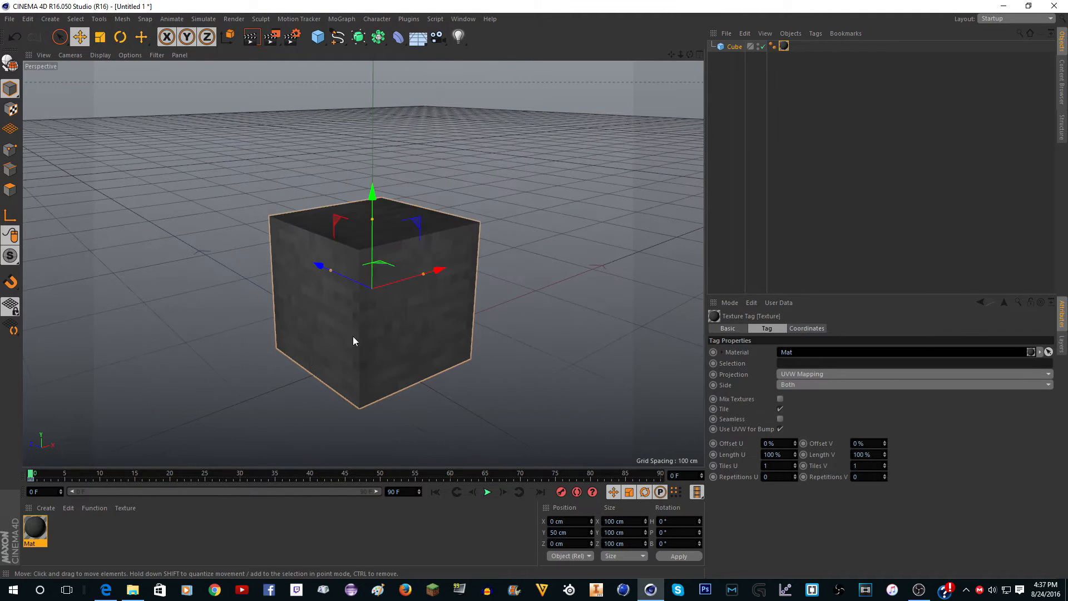
left_click_drag(691, 54, 239, 366)
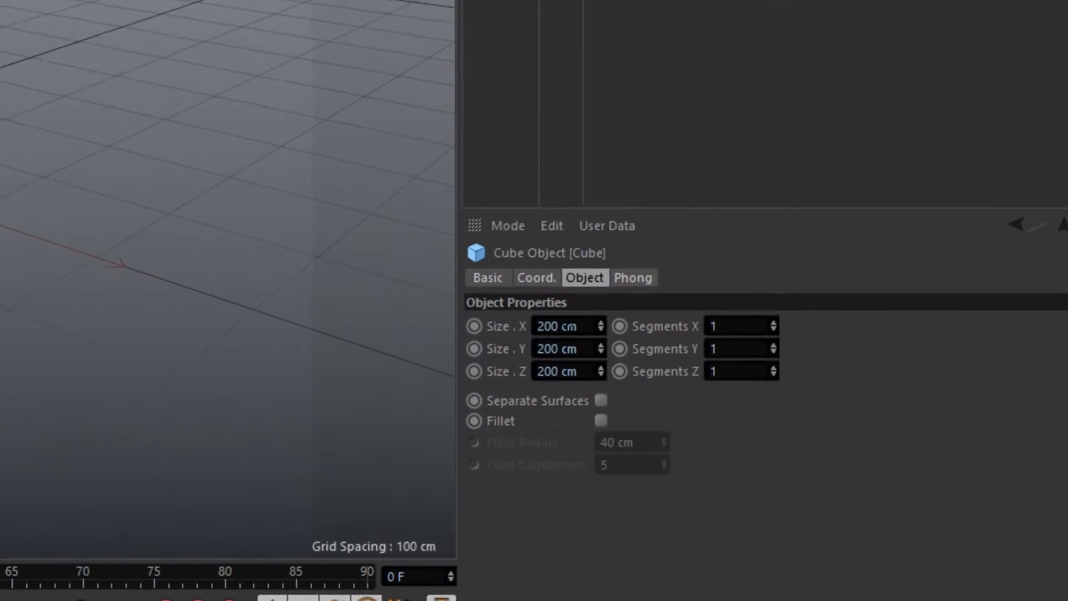
Step: Resize the new cube for the crafting table to 100 cm in X, Y and Z
double_click(760, 351)
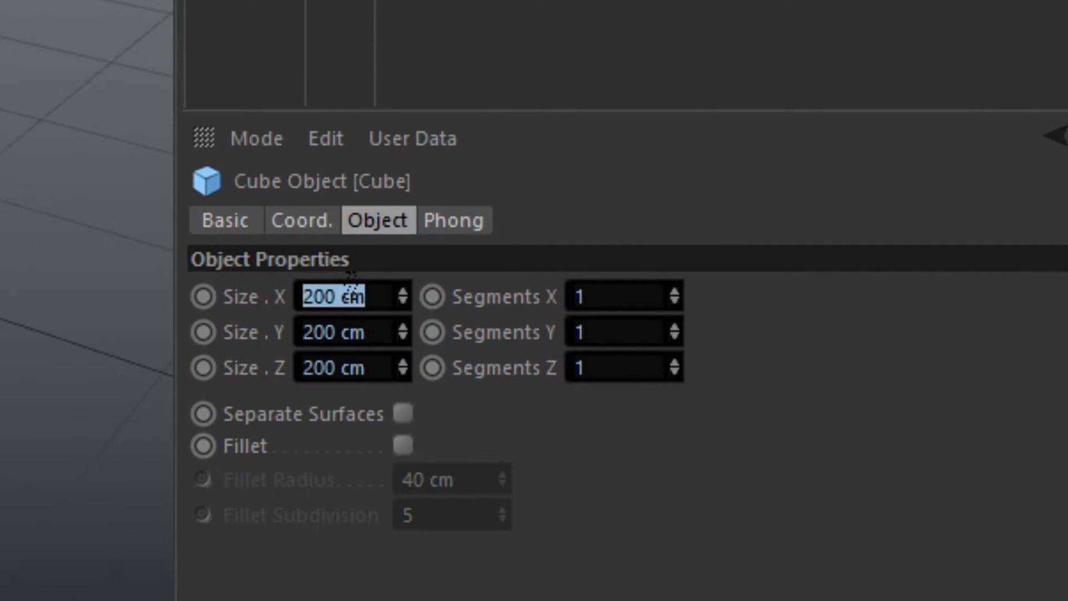
type("100")
key("Tab")
type("100")
key("Tab")
type("100")
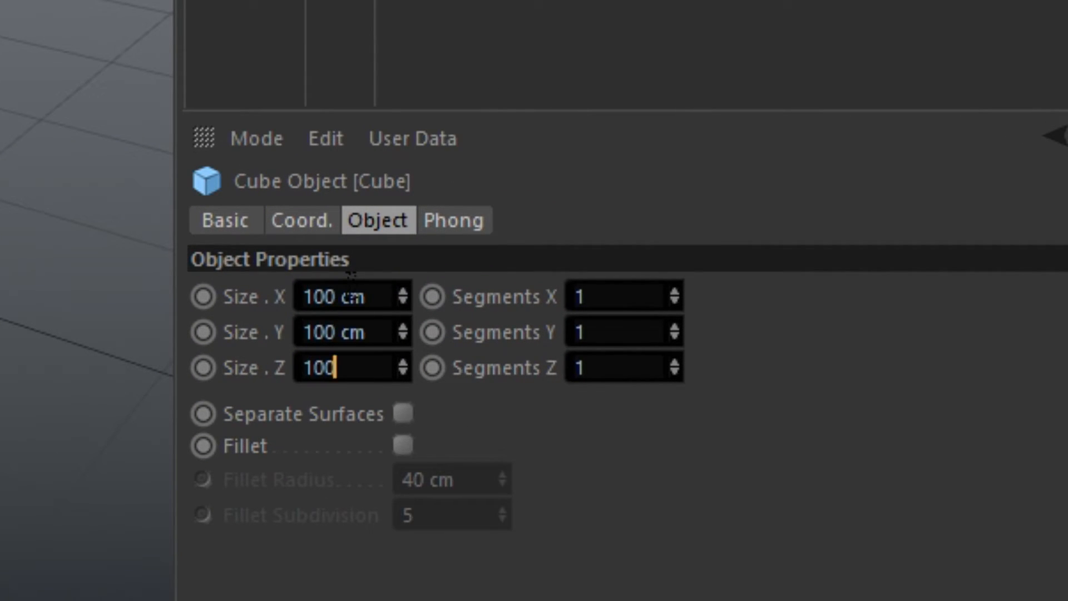
key("Return")
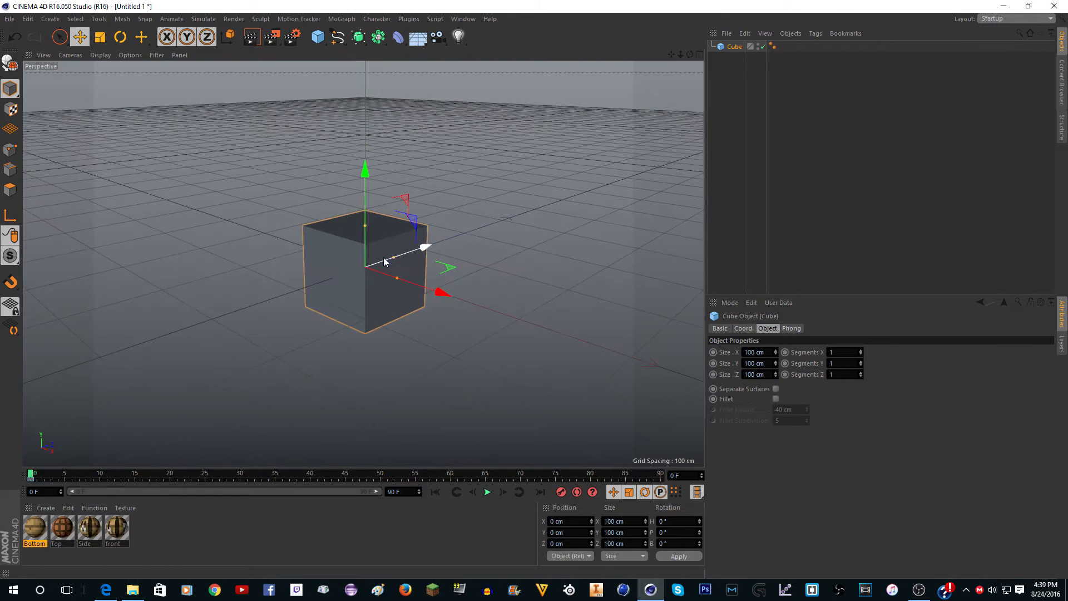
Step: Try applying the Top crafting table material to the whole cube
left_click(62, 529)
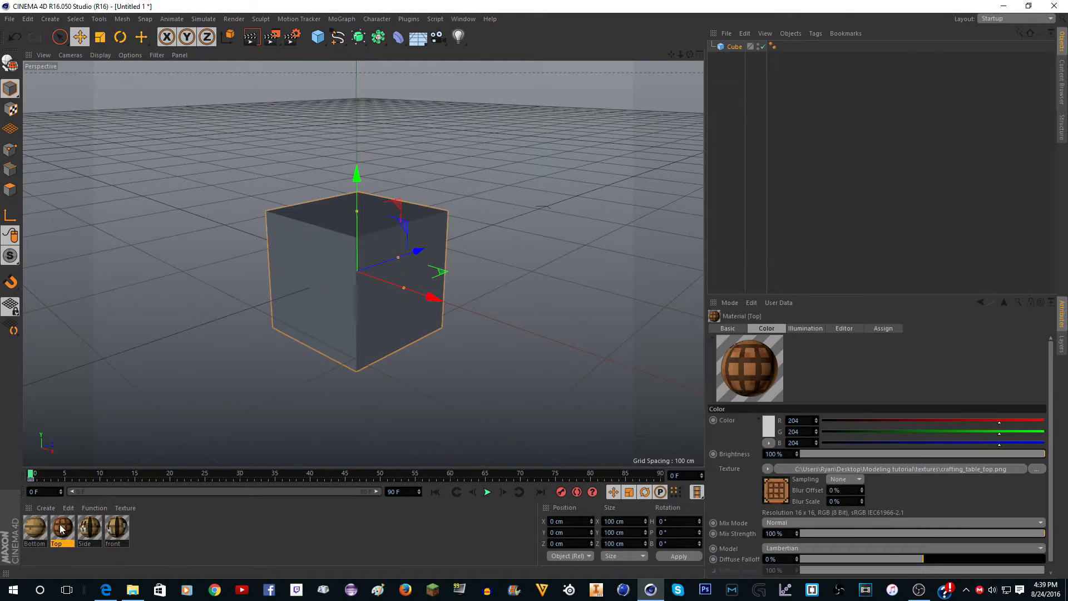
left_click_drag(62, 528, 329, 219)
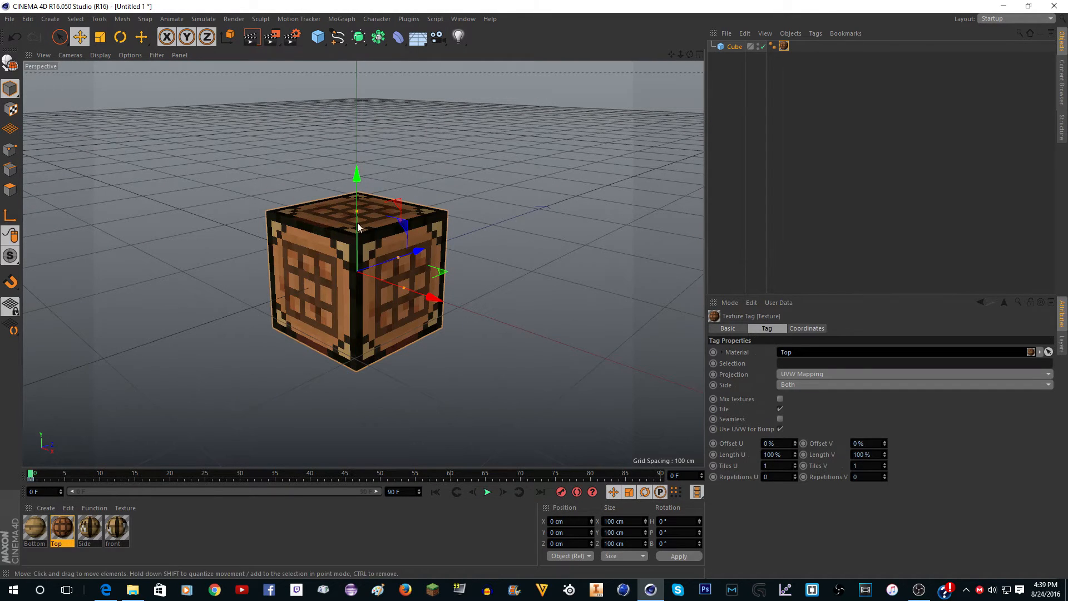
scroll(332, 305, "up", 5)
scroll(336, 304, "down", 5)
scroll(385, 392, "up", 4)
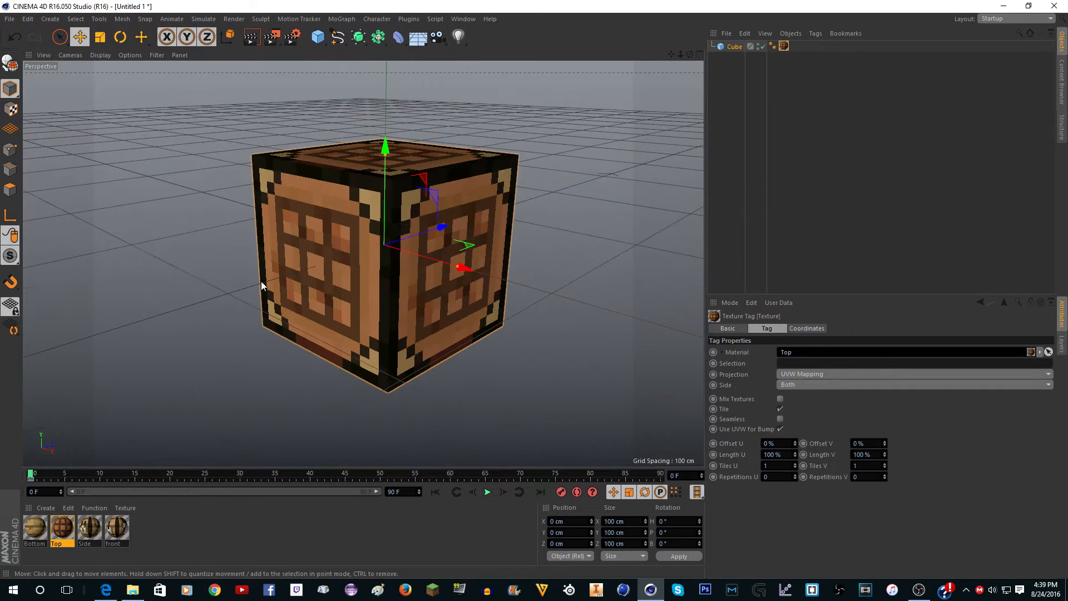
scroll(383, 276, "down", 2)
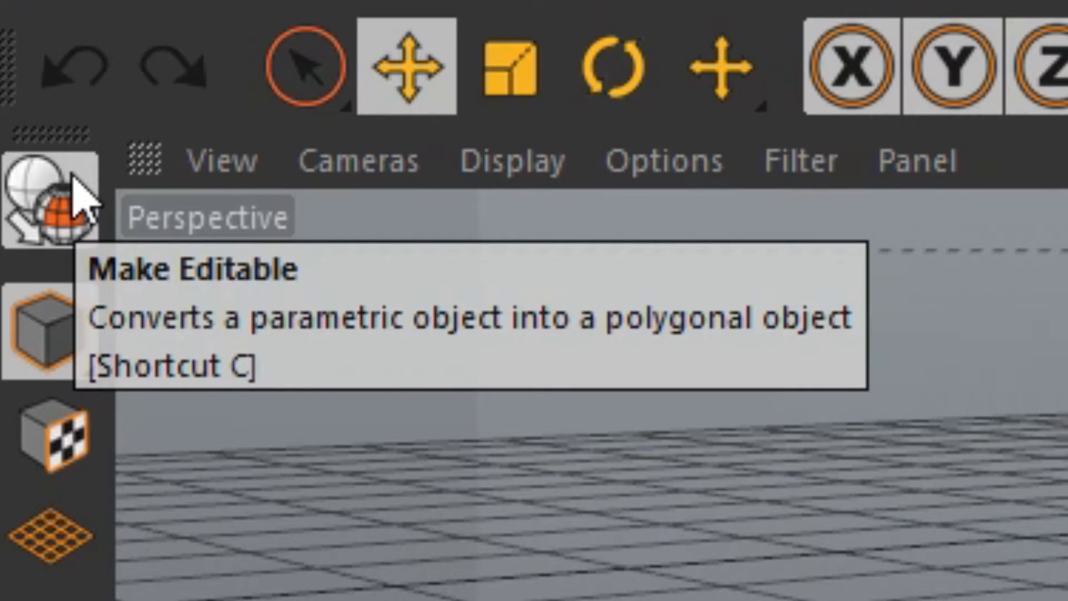
Step: Convert the untextured parametric cube into an editable polygon object
left_click(47, 220)
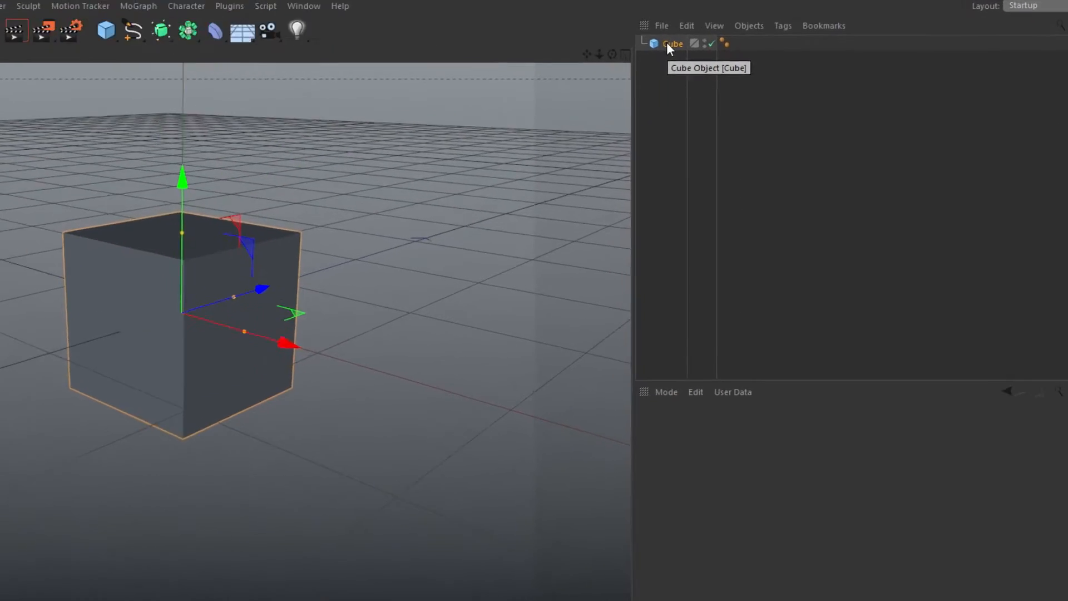
right_click(732, 47)
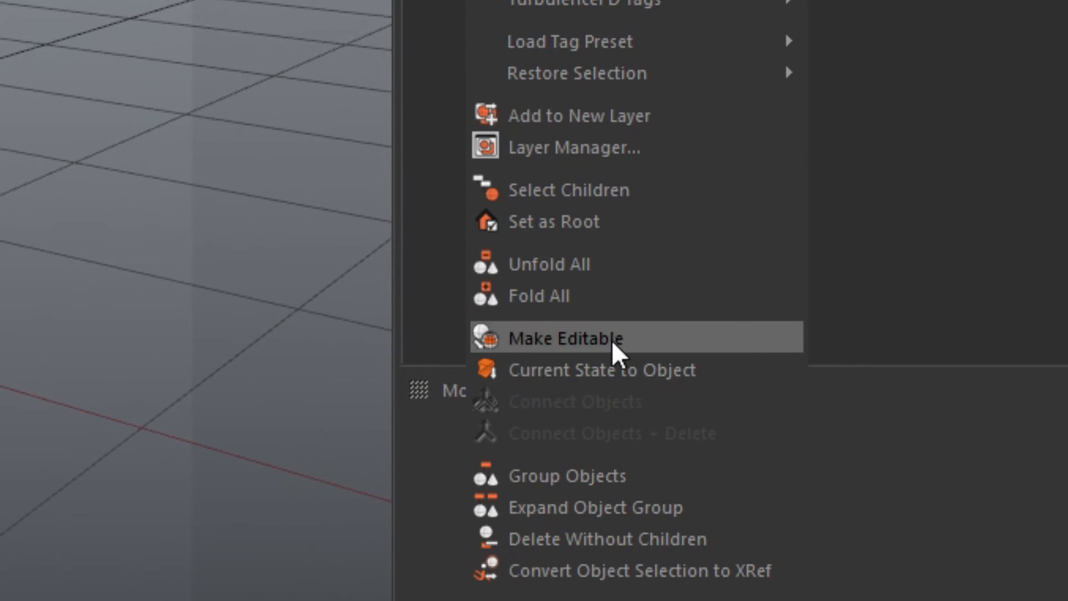
left_click(523, 345)
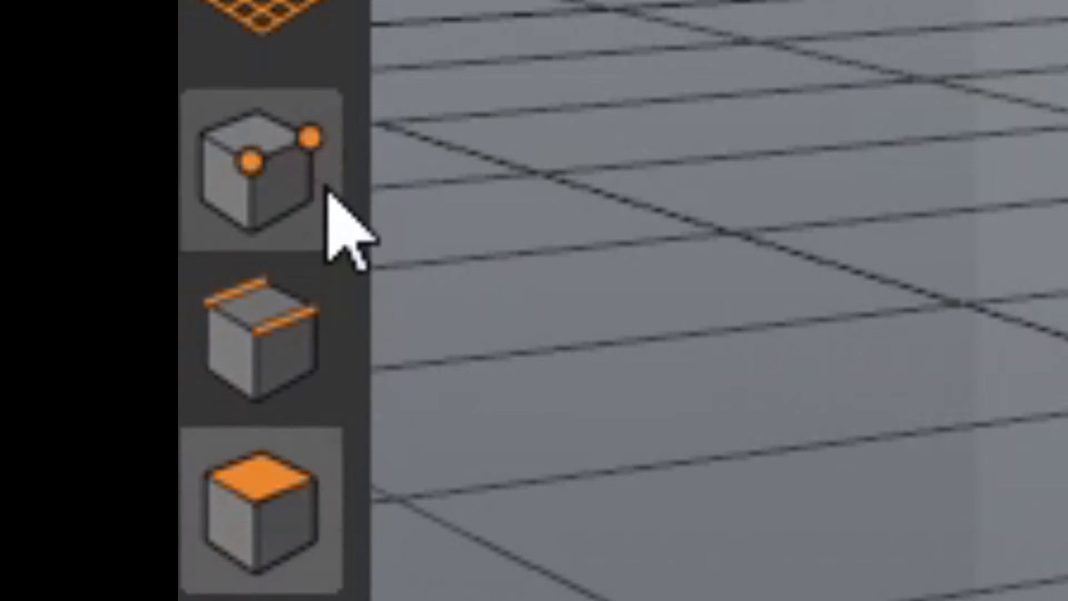
Step: Switch the cube to point editing with the Live Selection tool
left_click(217, 166)
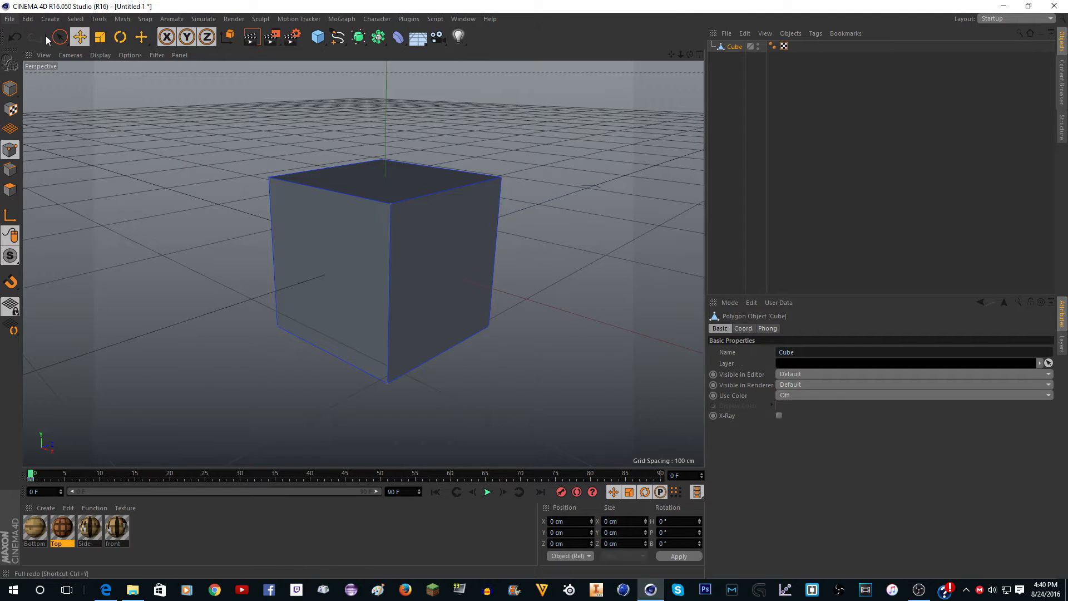
key("9")
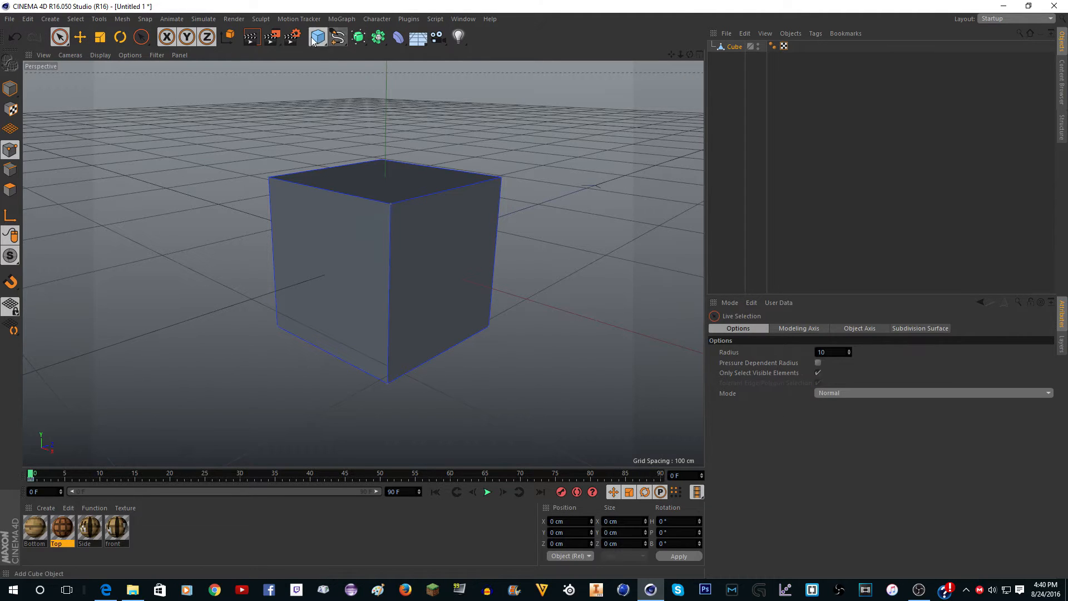
left_click_drag(318, 37, 348, 49)
scroll(409, 166, "down", 3)
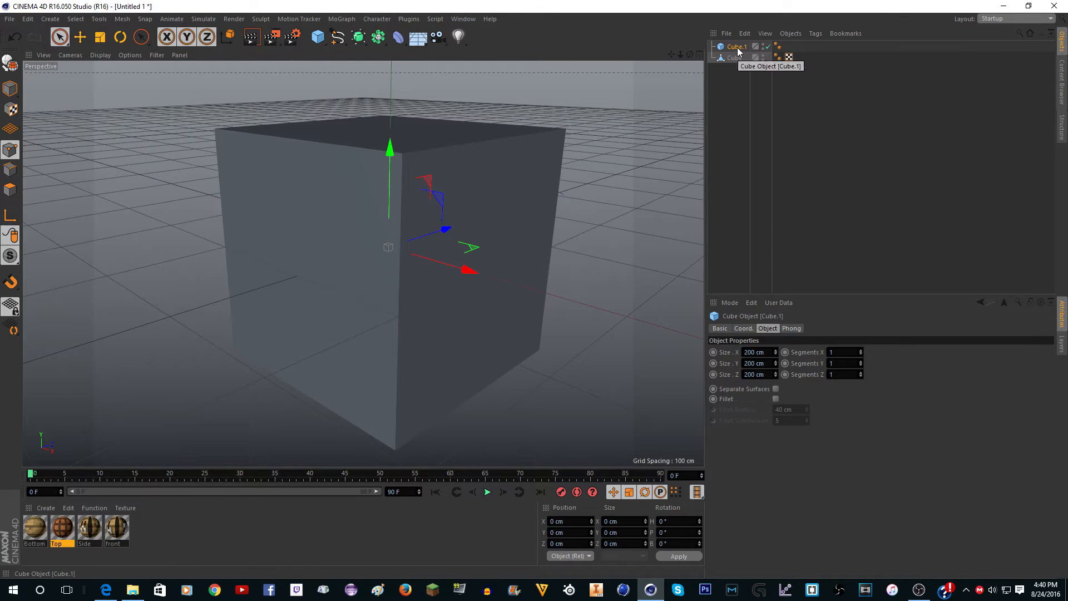
key("Delete")
scroll(354, 238, "up", 2)
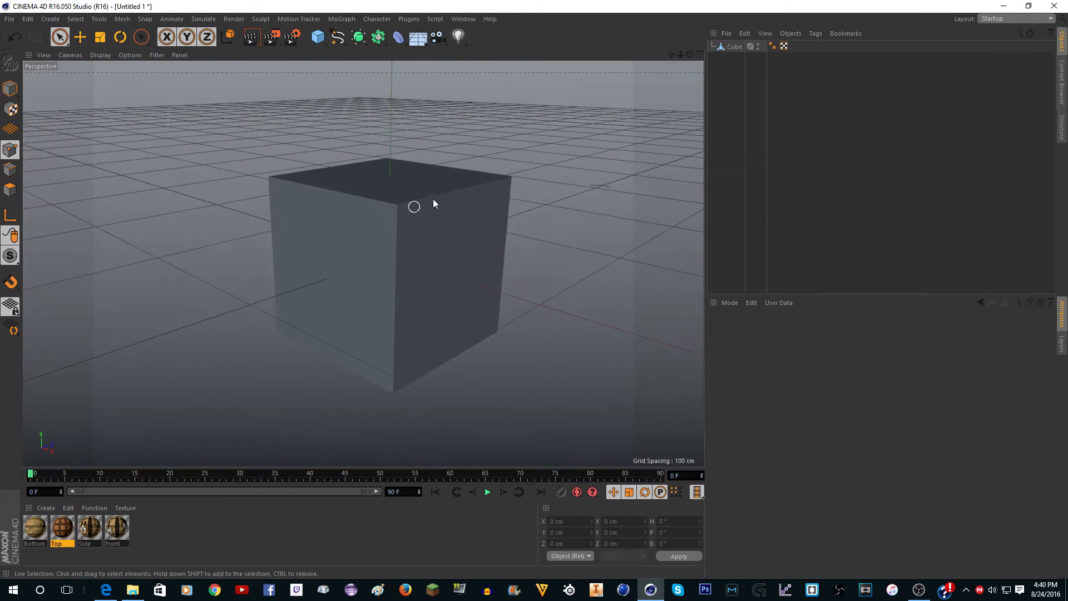
Step: Reselect the editable cube and pick its nearest upper corner point with Live Selection
left_click(734, 47)
scroll(397, 204, "up", 2)
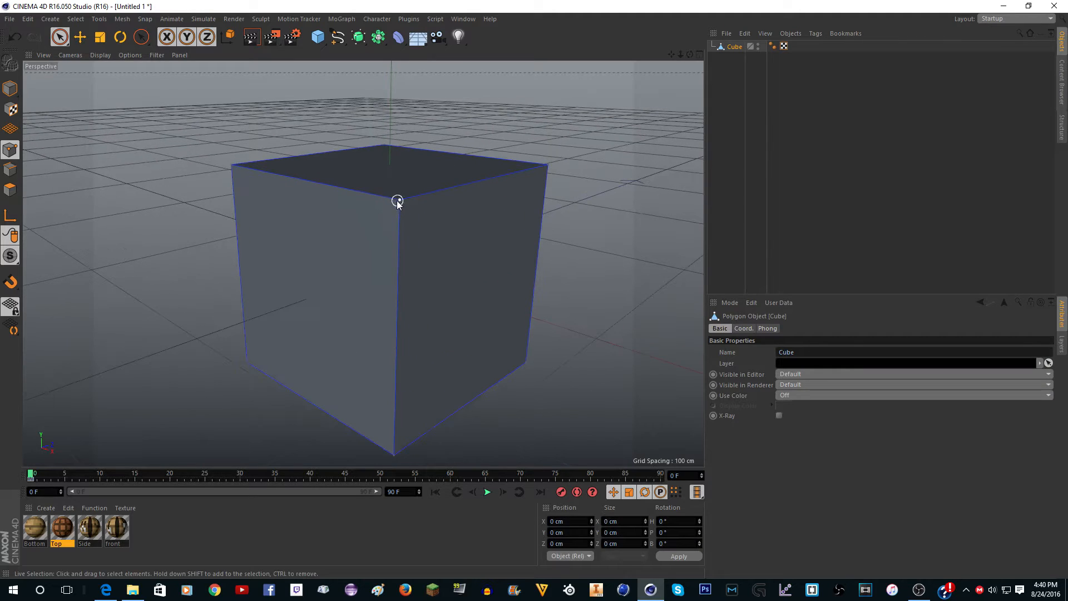
left_click(397, 201)
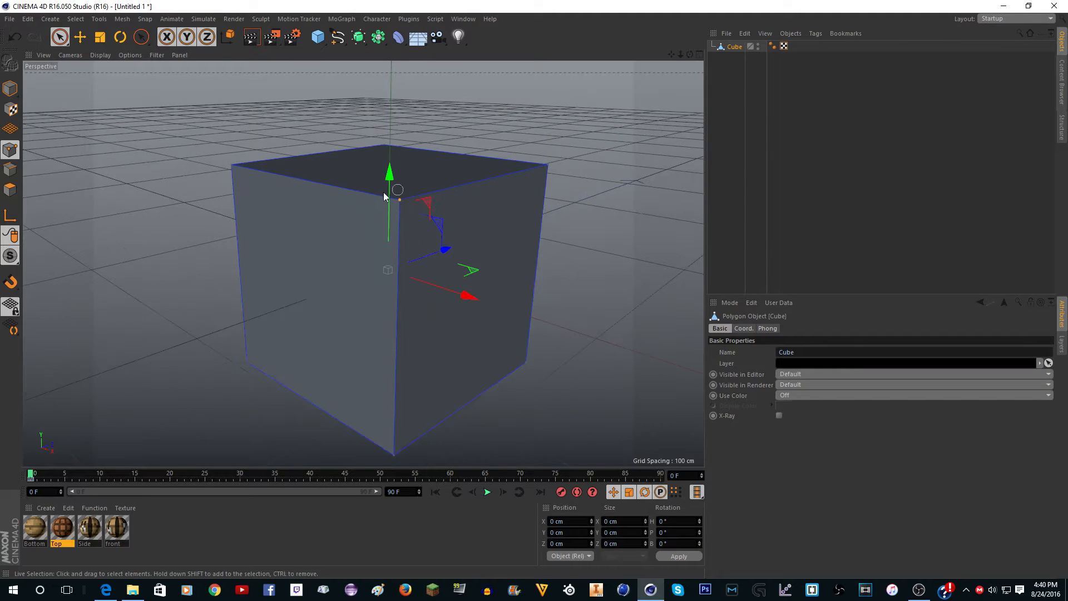
left_click_drag(429, 192, 377, 222)
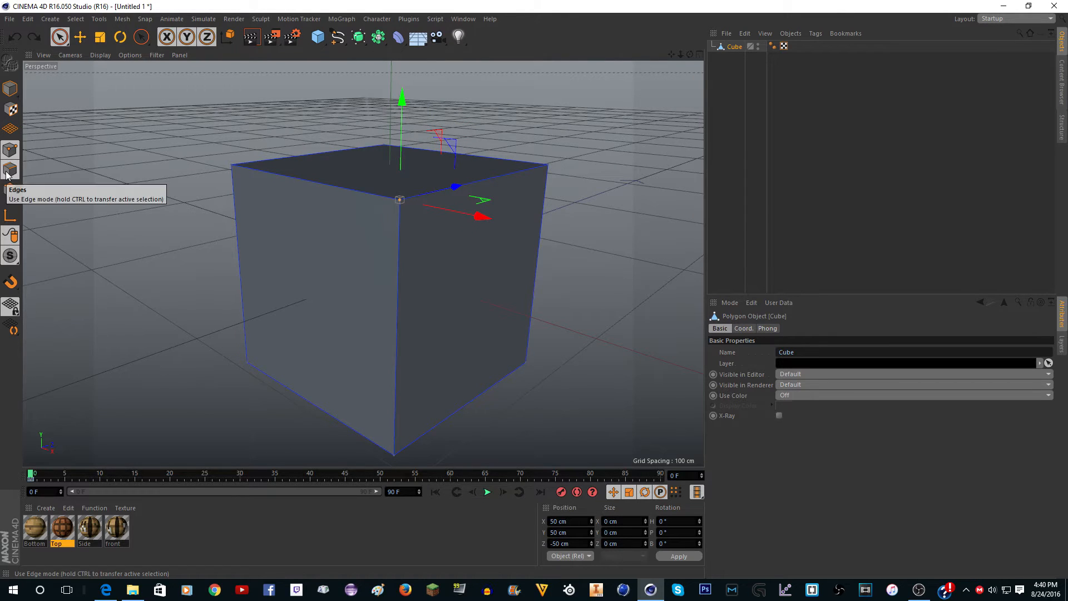
Step: Select an upper edge of the cube in edge mode and try moving it using object and world axes
left_click(8, 174)
left_click(364, 190)
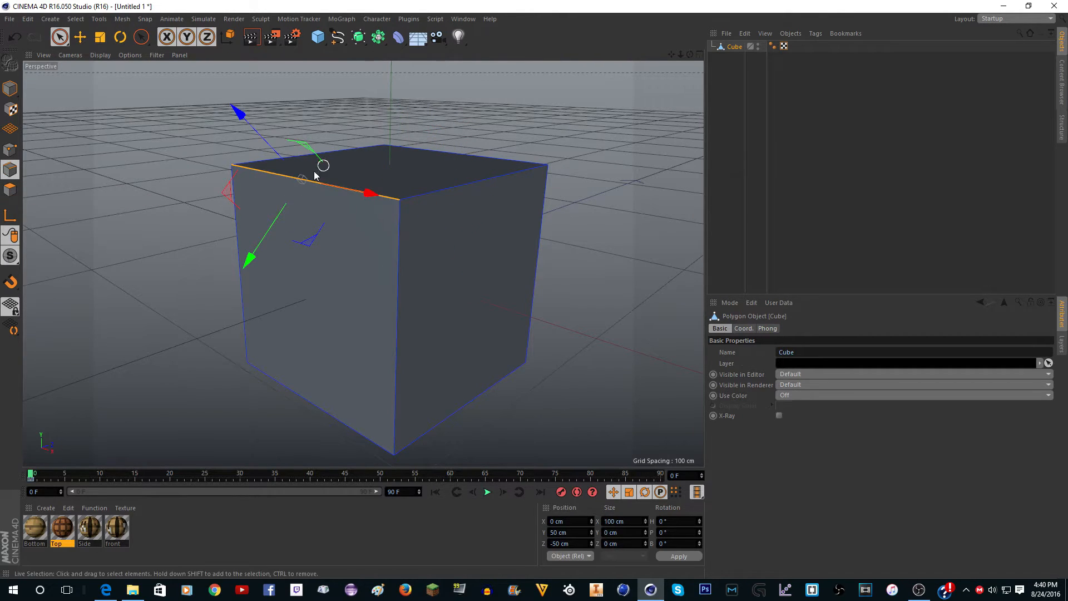
left_click_drag(281, 214, 399, 250)
key("ctrl+z")
key("w")
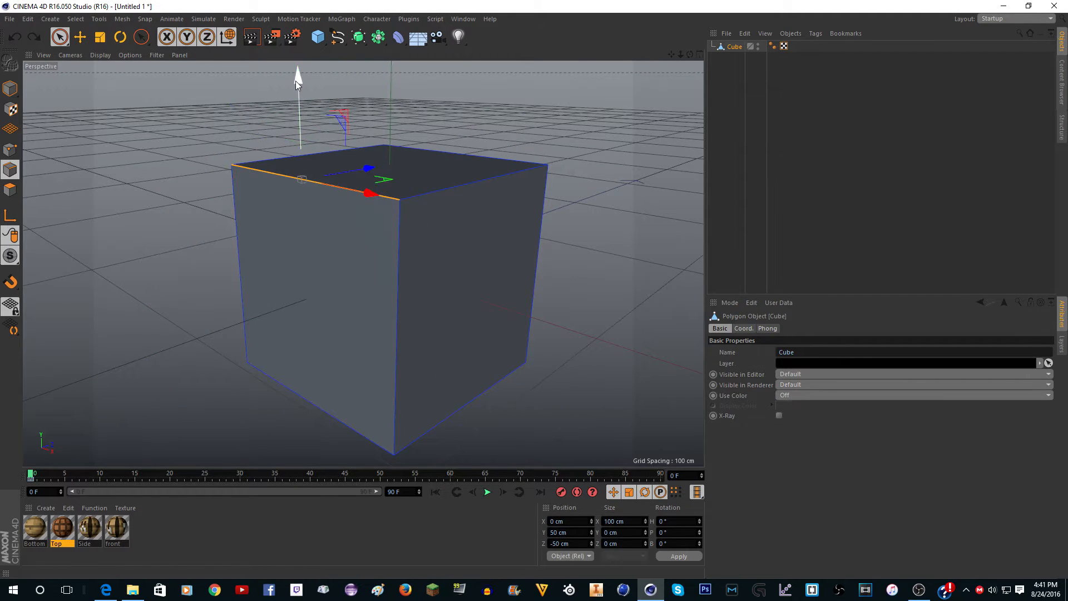
left_click_drag(298, 79, 317, 128)
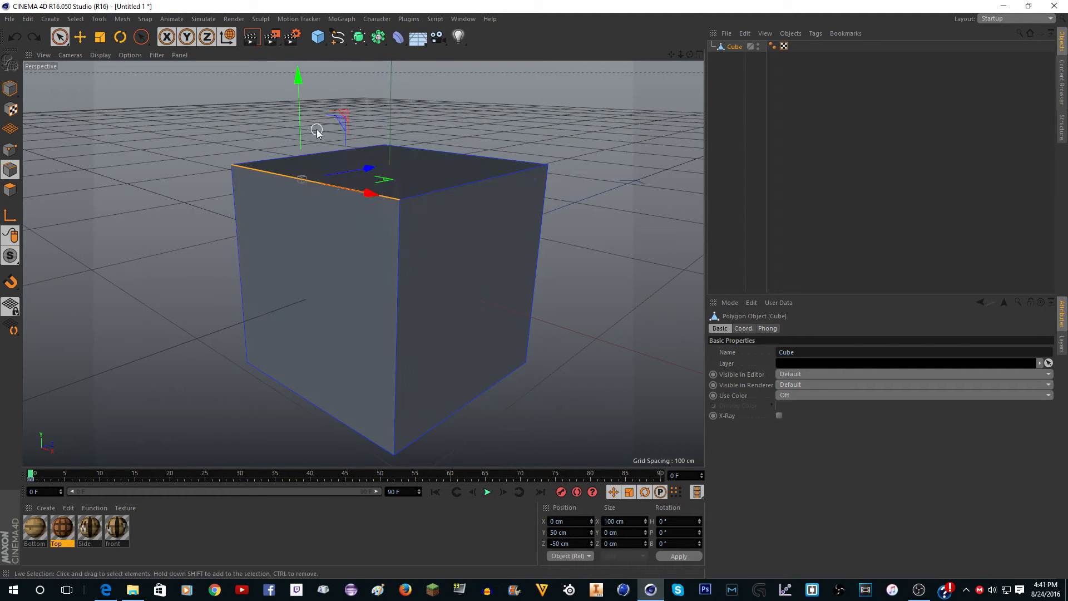
key("w")
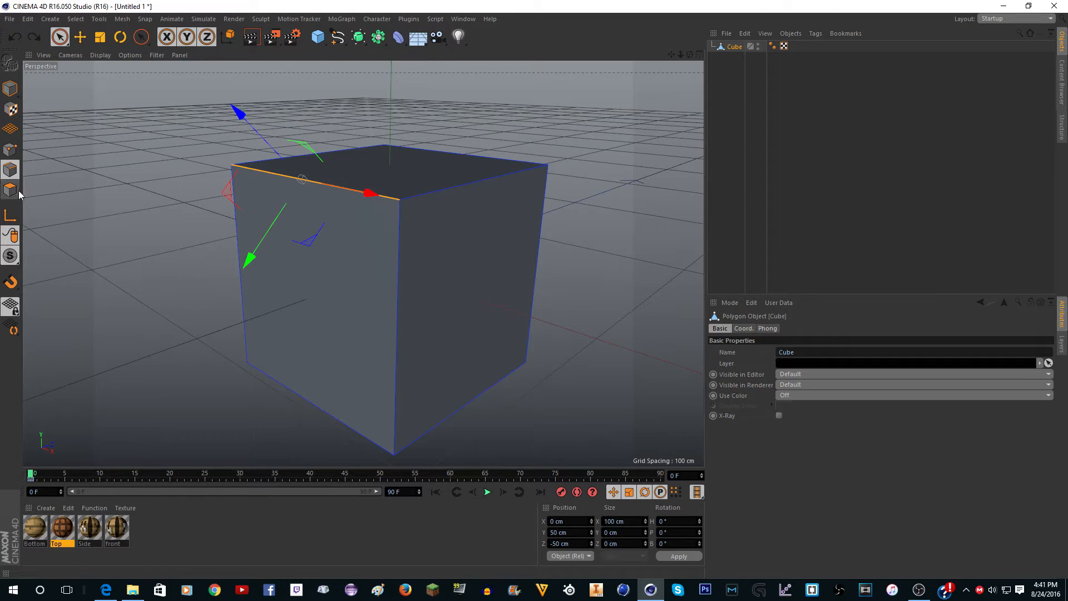
Step: Select one side face of the cube in polygon mode, try pulling it outward about 11 cm and undo the move
left_click(2, 184)
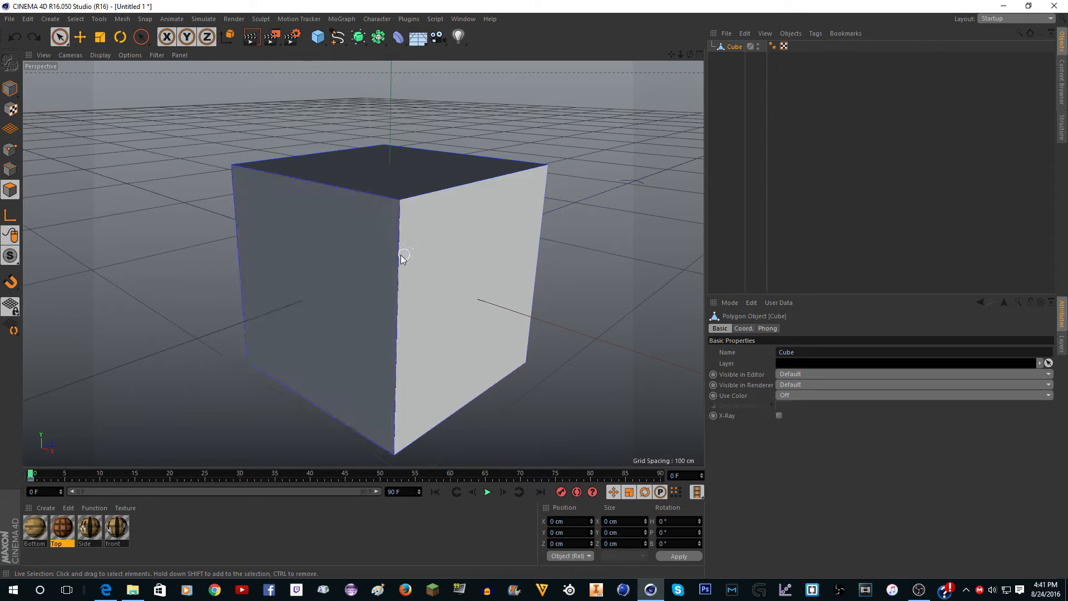
left_click(316, 260)
left_click(316, 260)
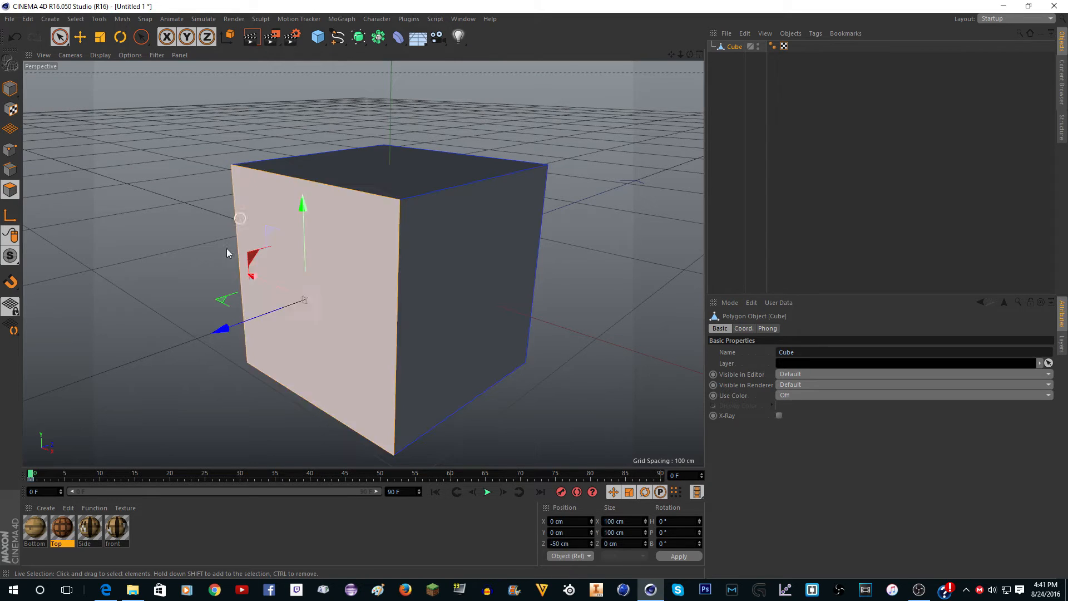
left_click_drag(274, 326, 249, 301)
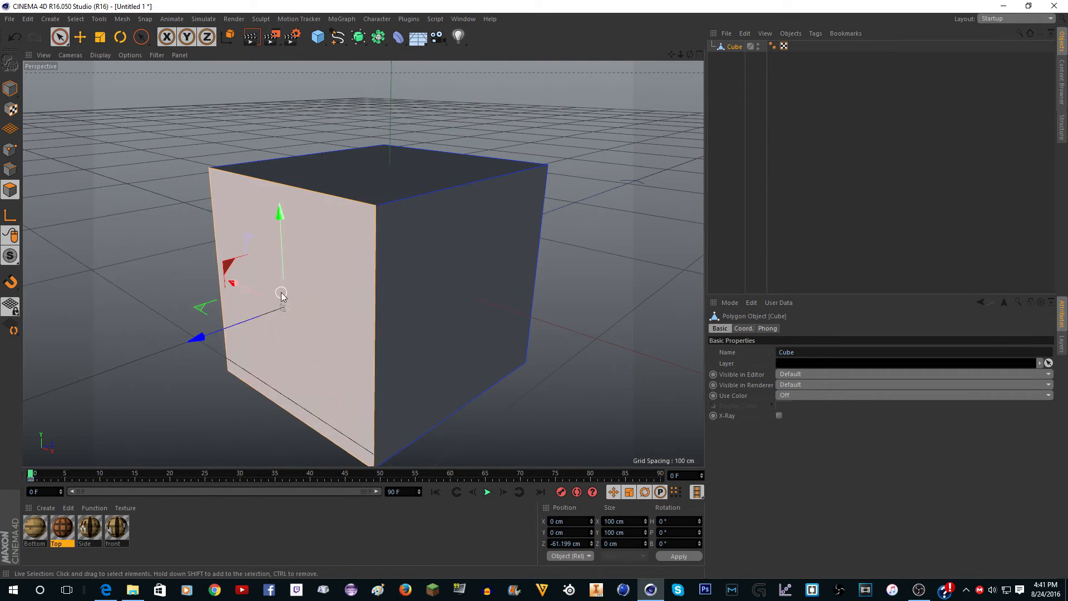
key("ctrl+z")
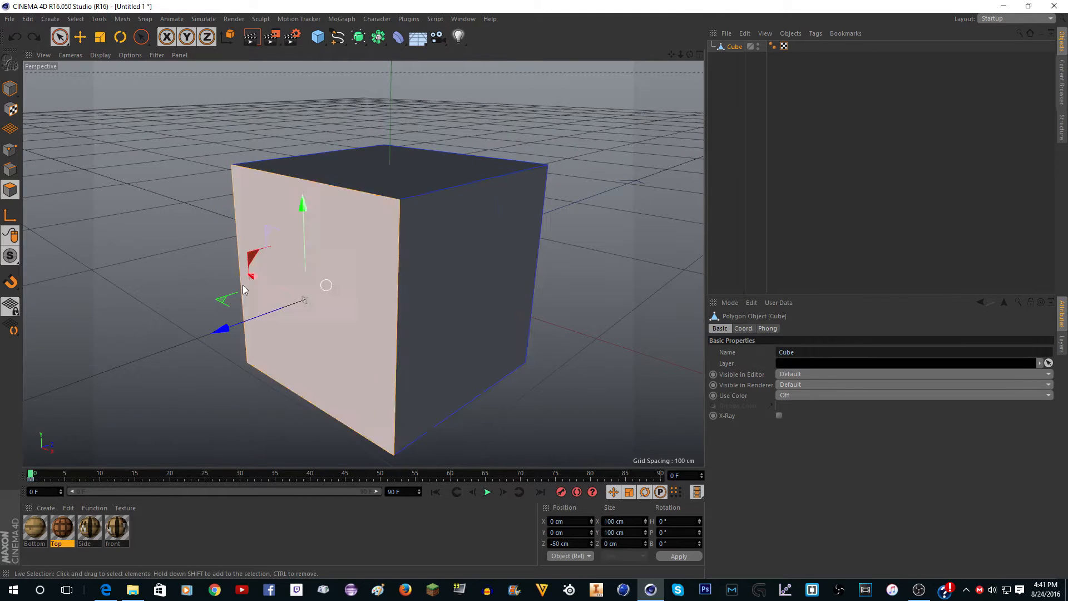
Step: Select two opposite side faces of the cube together for the front material
scroll(69, 282, "down", 3)
left_click_drag(690, 54, 546, 73)
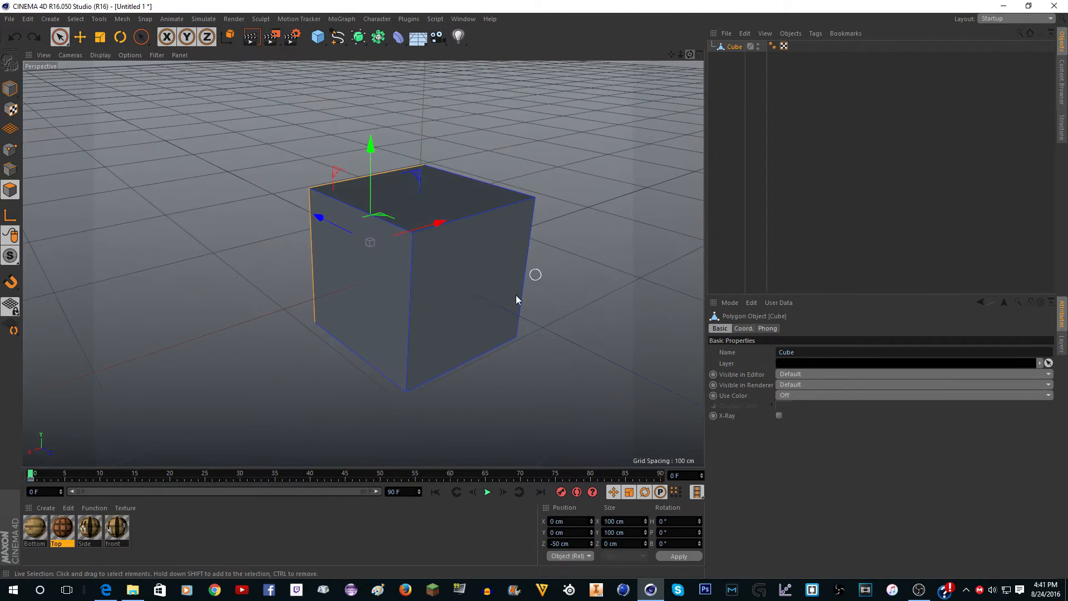
left_click(487, 291, "shift")
scroll(495, 278, "up", 2)
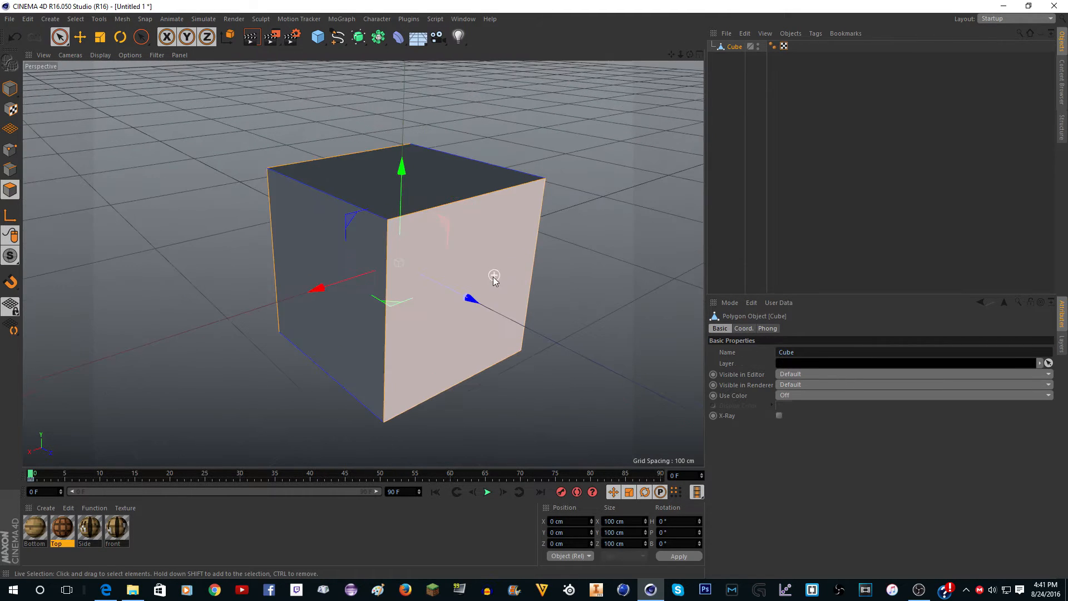
left_click(124, 531)
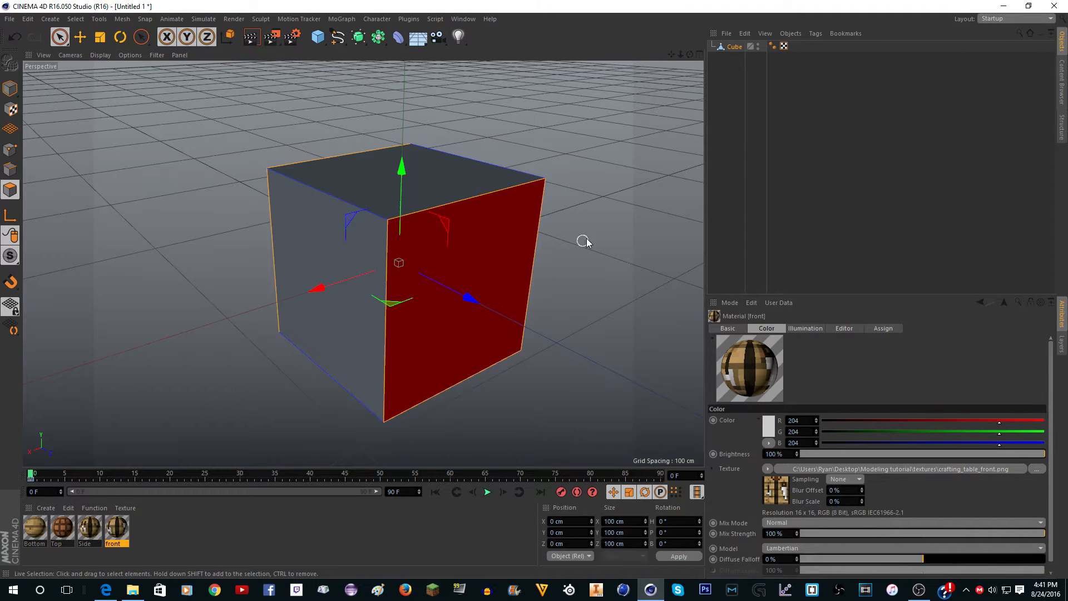
left_click(460, 272)
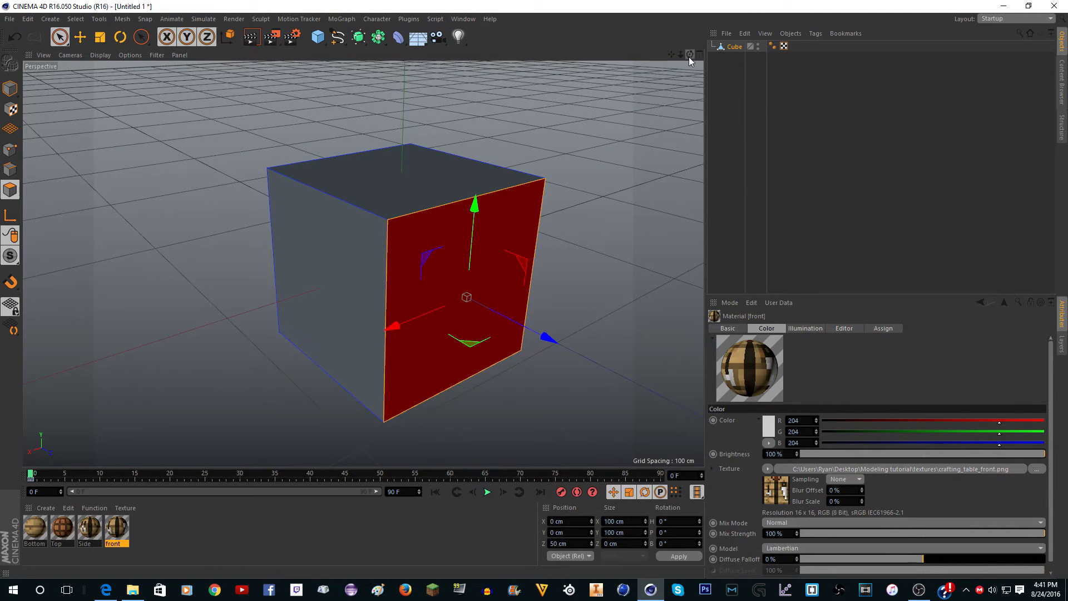
left_click_drag(689, 56, 812, 54)
scroll(651, 89, "down", 3)
scroll(288, 273, "up", 3)
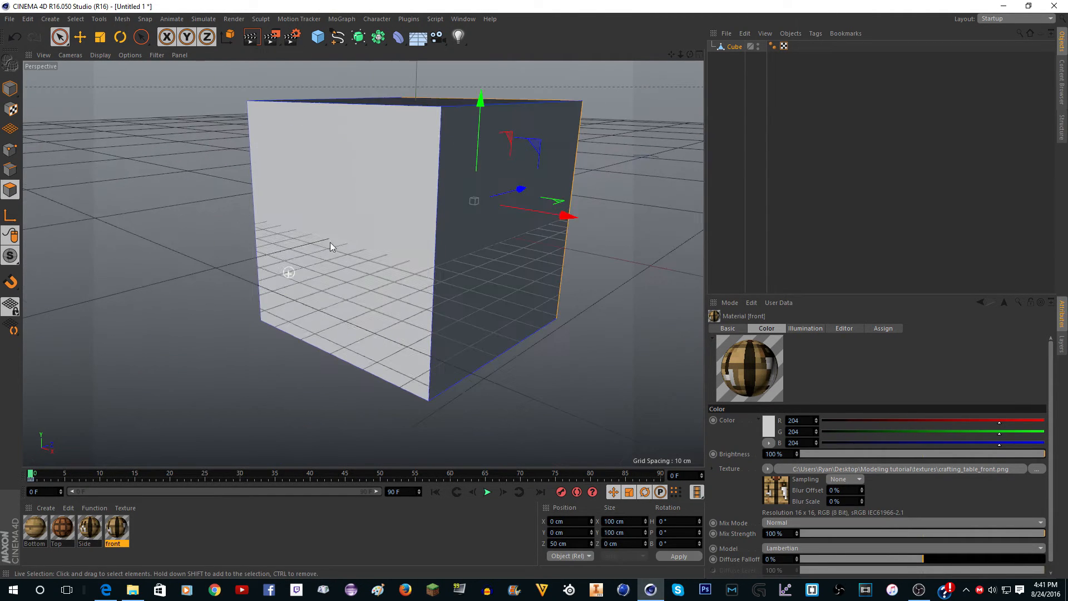
left_click(389, 166, "shift")
scroll(487, 258, "down", 5)
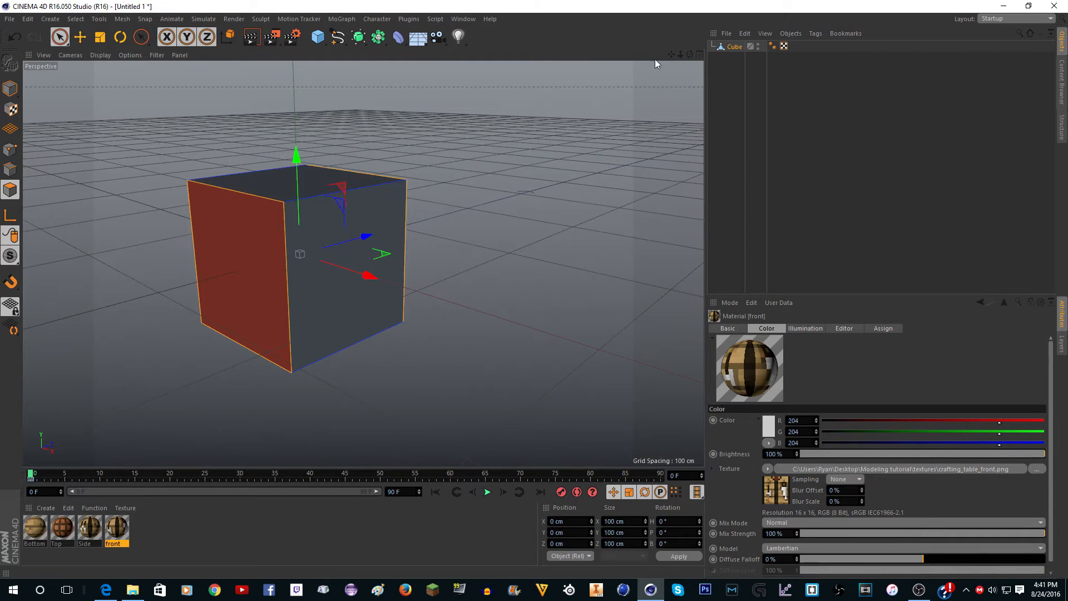
Step: Apply the front material to the pair of opposite side faces
left_click_drag(690, 55, 554, 67)
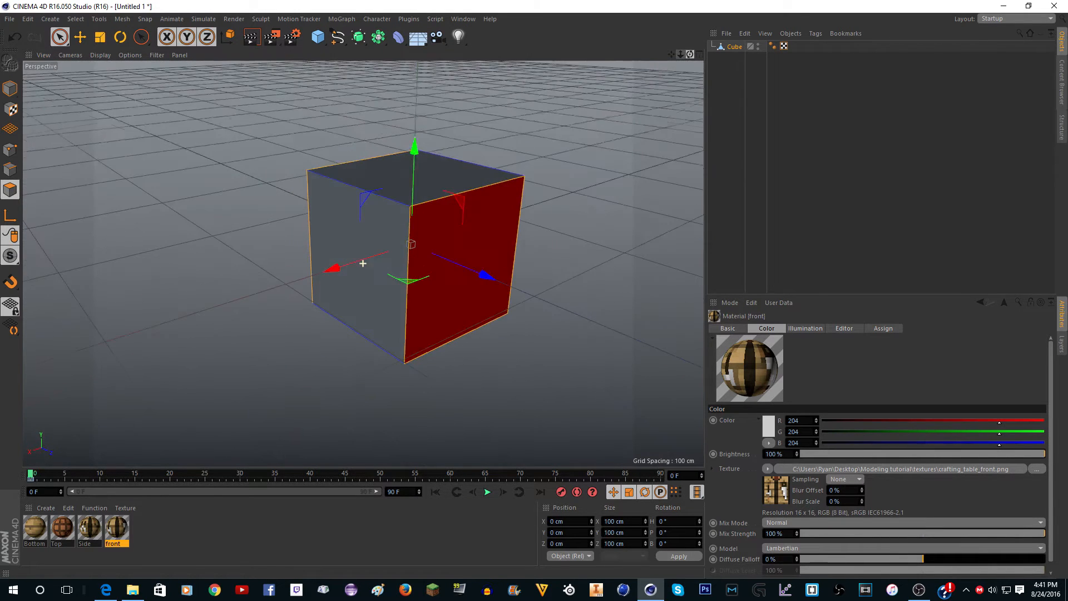
scroll(501, 267, "up", 3)
scroll(501, 268, "up", 2)
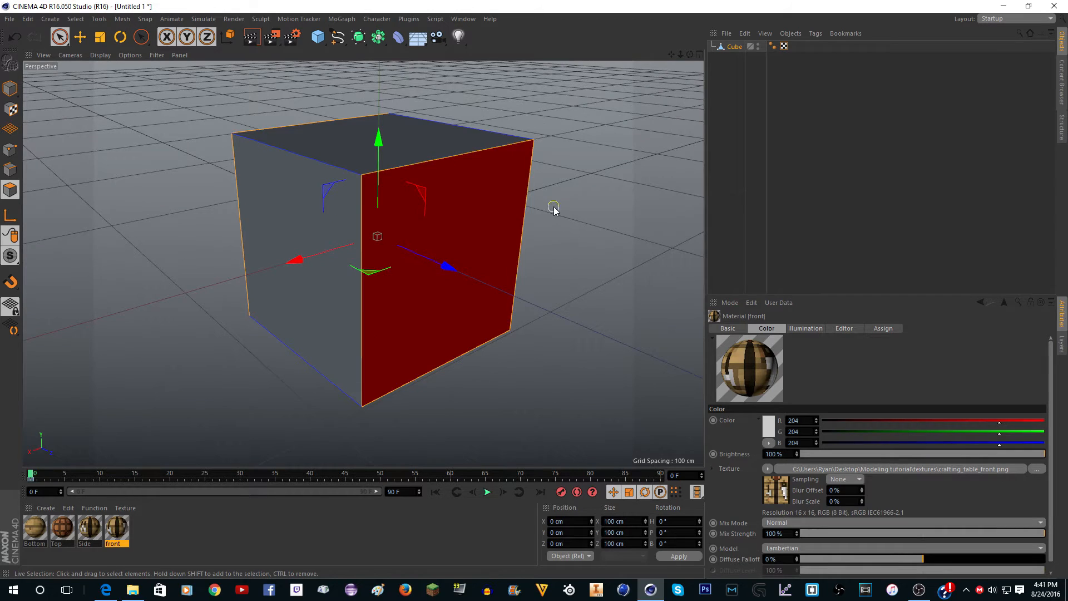
left_click(482, 236, "ctrl")
left_click(496, 220, "shift")
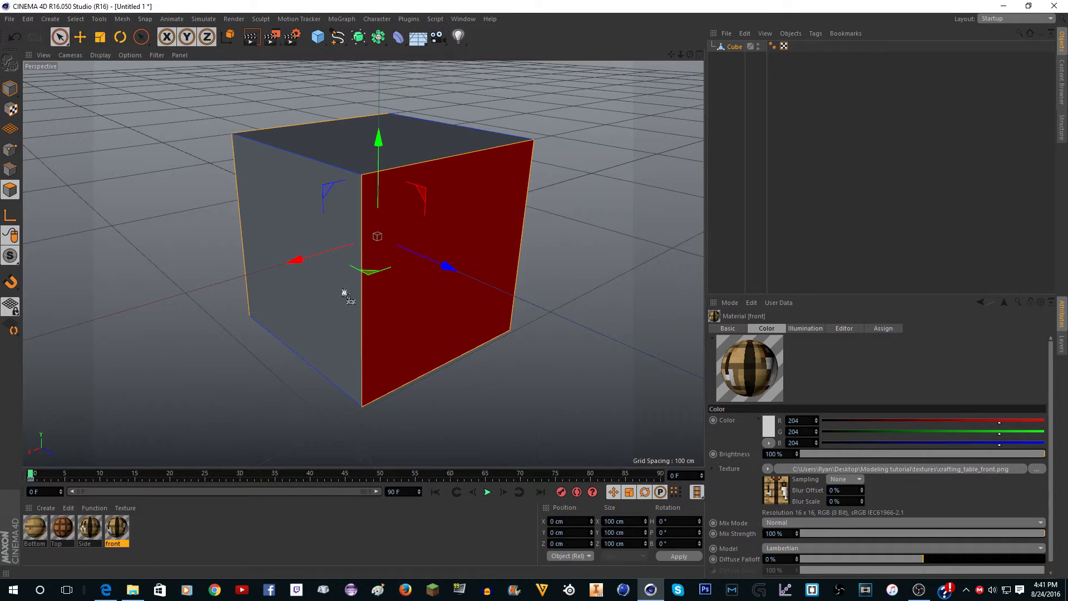
left_click_drag(457, 192, 457, 192)
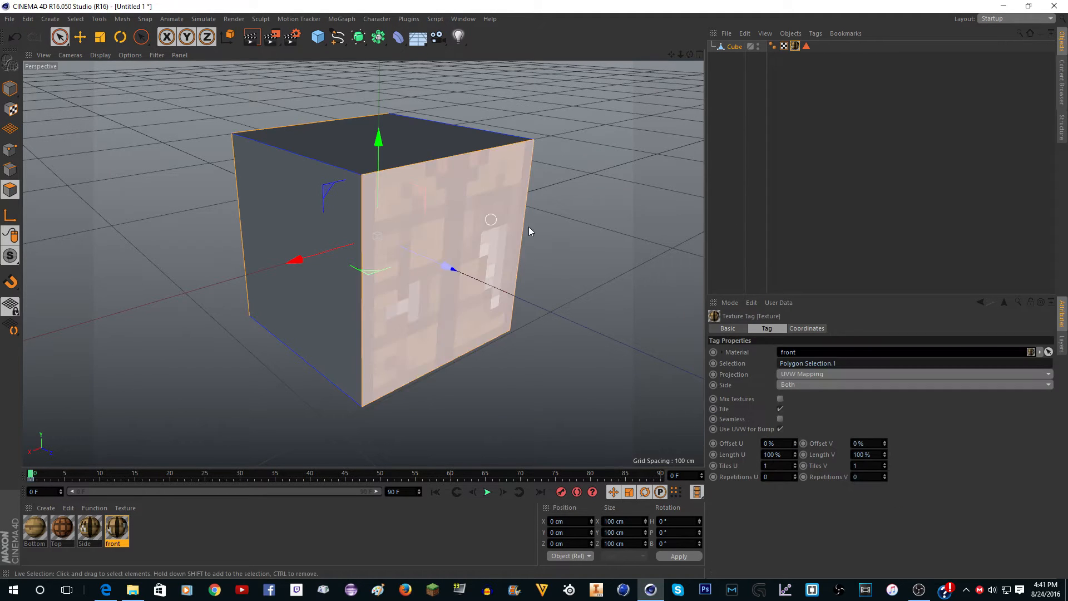
Step: Select the two untextured side faces opposite each other and apply the Side material to them
left_click(601, 239)
scroll(456, 372, "down", 5)
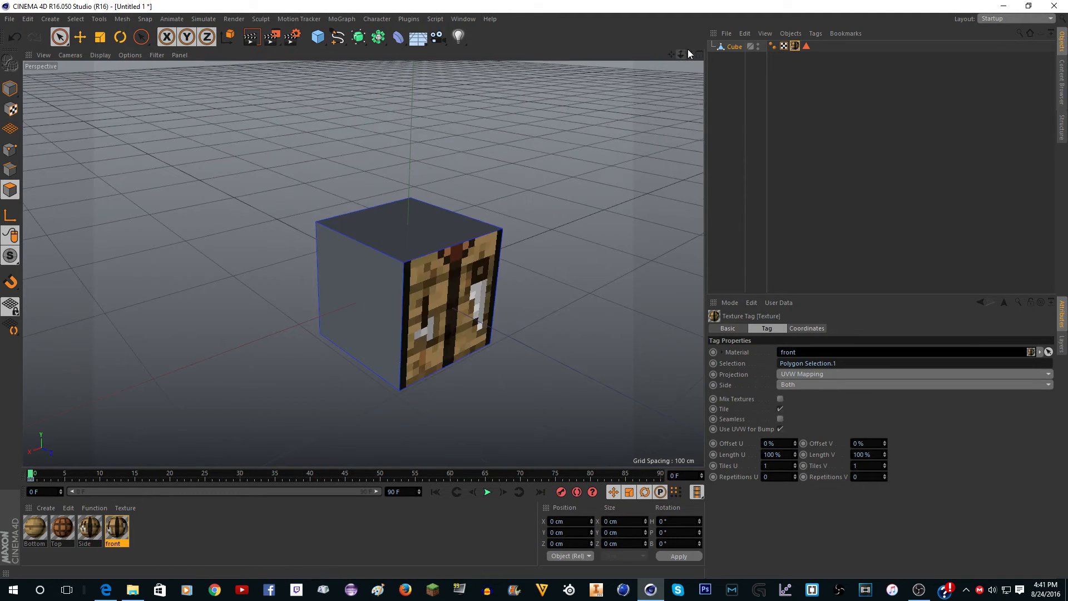
left_click_drag(692, 52, 579, 61)
left_click(329, 316)
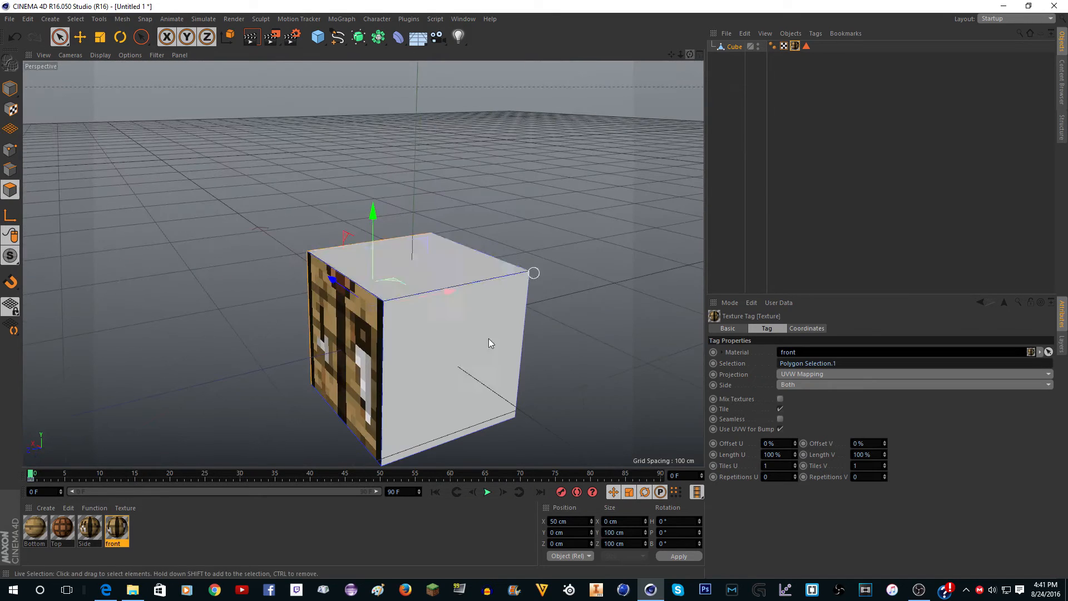
left_click(463, 372, "shift")
left_click(94, 527)
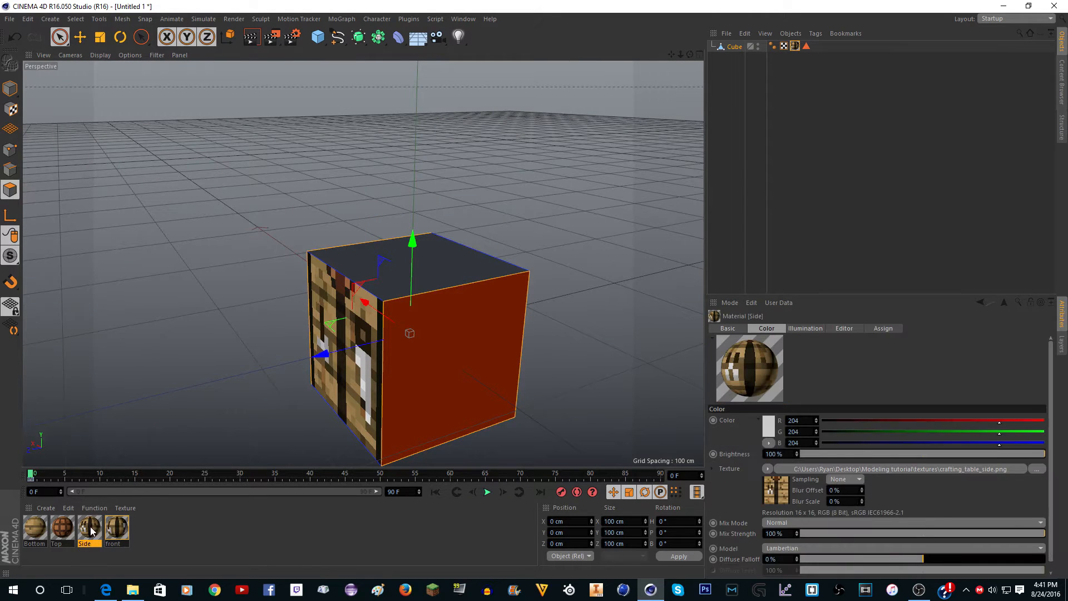
left_click_drag(92, 531, 423, 353)
Step: Select the cube's upper face and apply the Top material to it
left_click(348, 279)
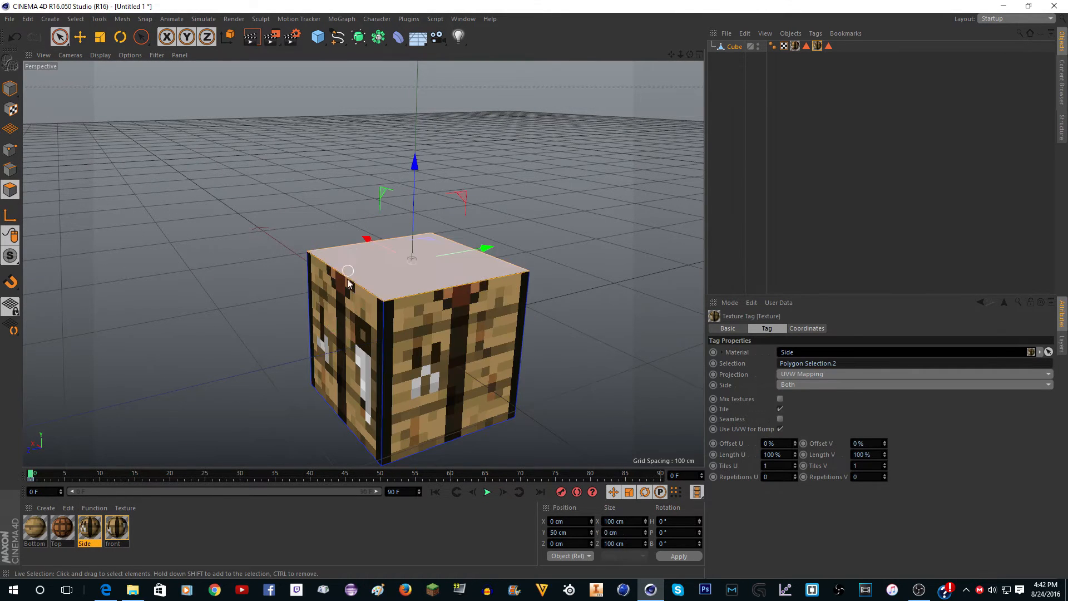
left_click(64, 529)
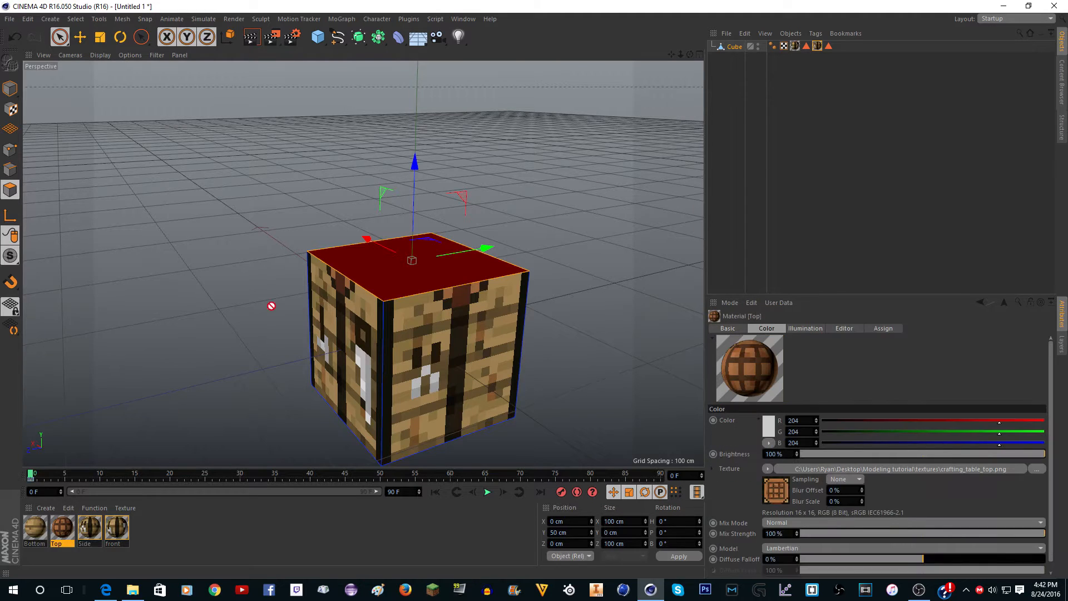
left_click_drag(271, 306, 342, 259)
Step: Select the cube's underside face and apply the Bottom material to it
left_click_drag(690, 55, 702, 11)
left_click(361, 427)
left_click(33, 533)
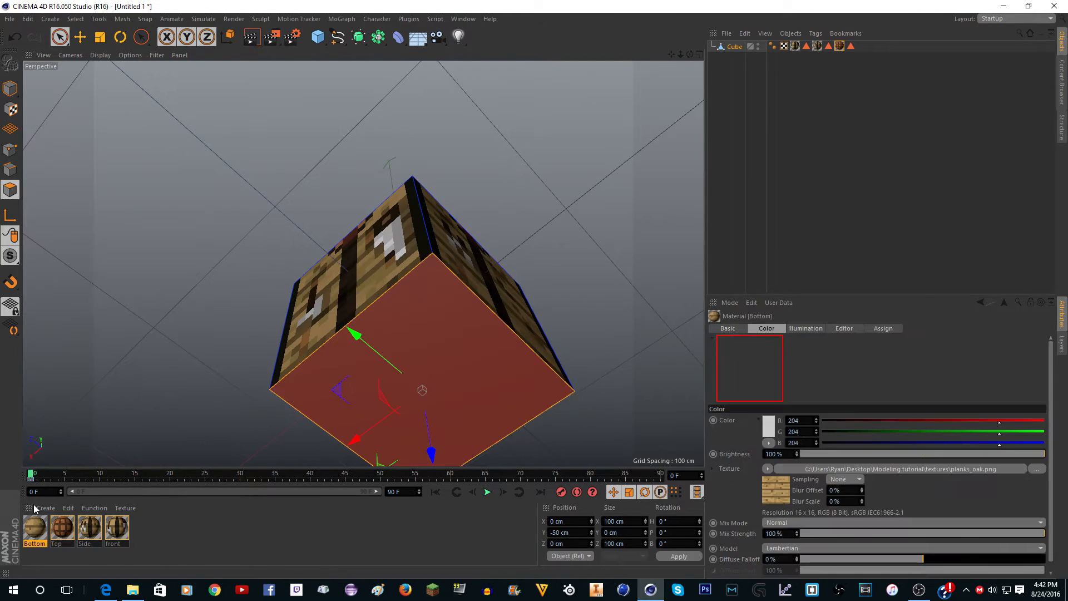
left_click_drag(418, 358, 417, 359)
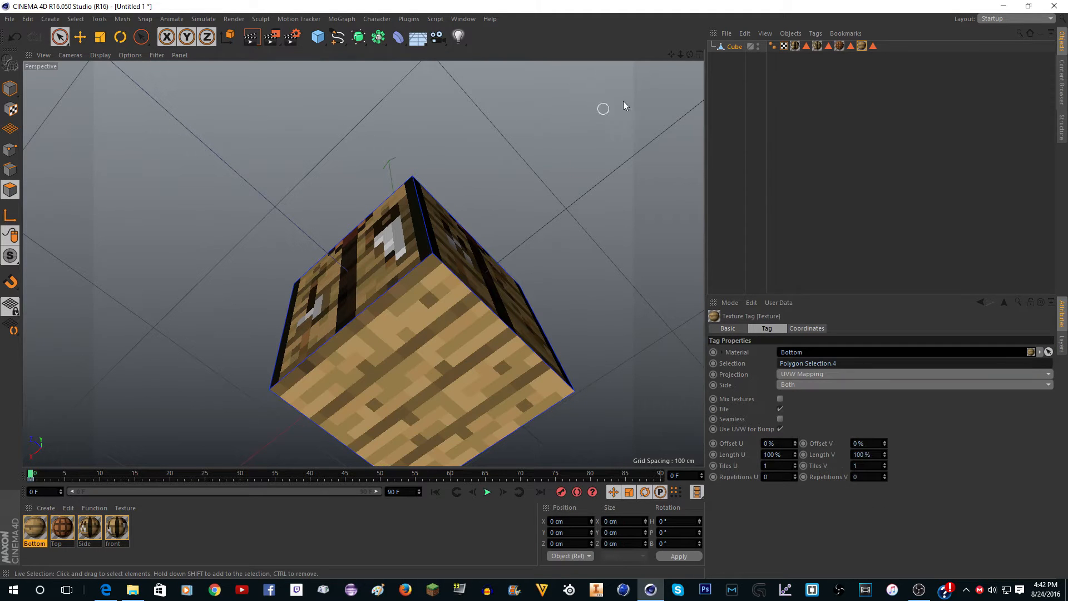
Step: Inspect the textured crafting table from above and return the cube to model mode
left_click_drag(690, 55, 779, 106)
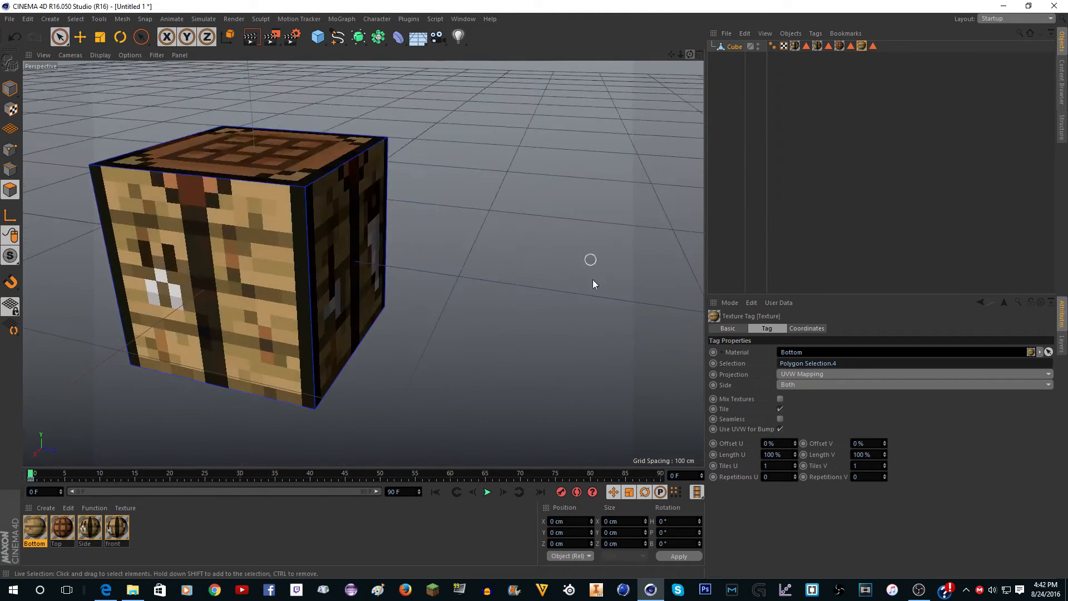
scroll(594, 294, "down", 6)
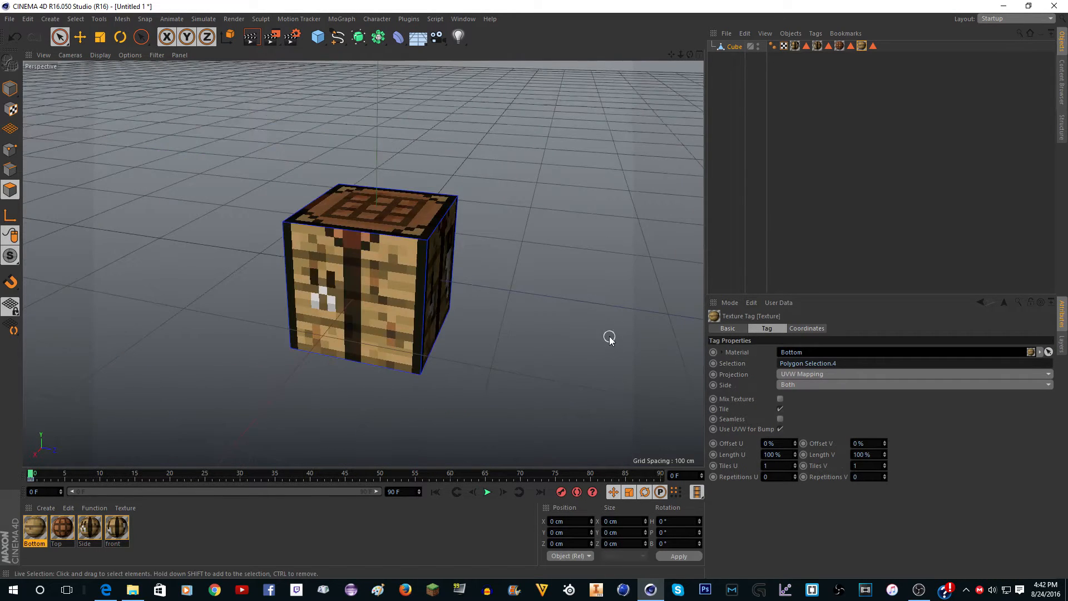
left_click(11, 92)
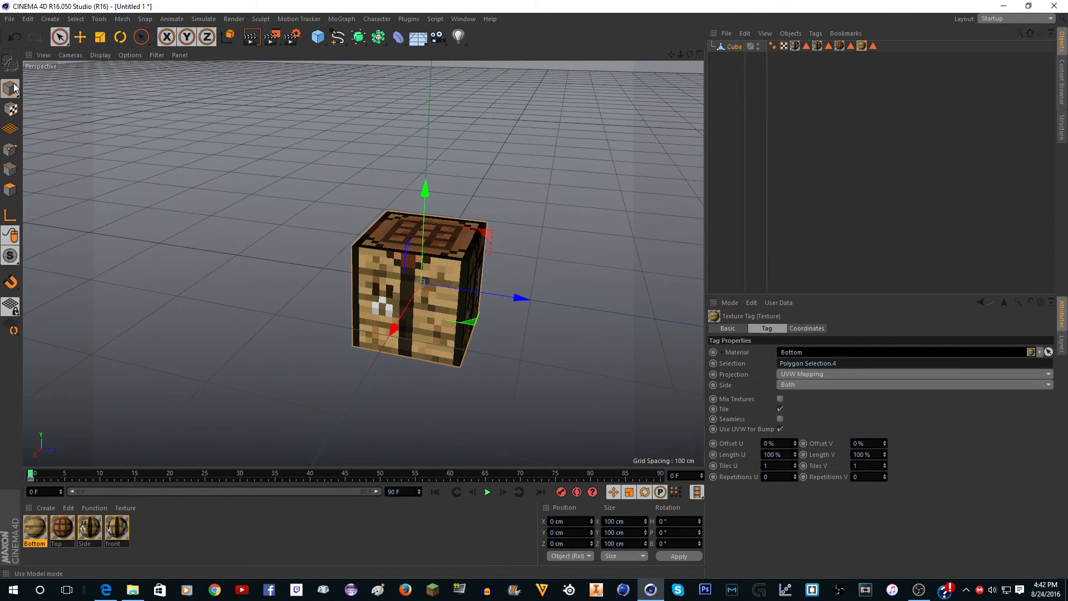
Step: Examine the textured crafting table's front and side faces up close
left_click_drag(689, 54, 601, 55)
mouse_move(672, 54)
left_mouse_down()
mouse_move(689, 39)
mouse_move(651, 62)
mouse_move(690, 54)
left_mouse_up()
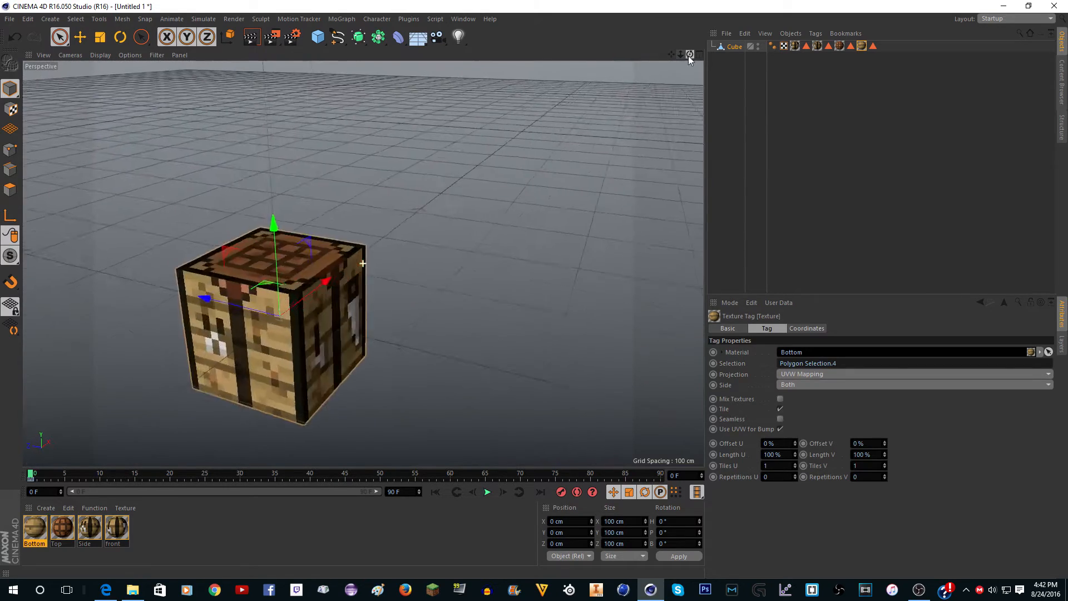
scroll(648, 84, "down", 4)
scroll(451, 222, "up", 3)
scroll(375, 267, "up", 3)
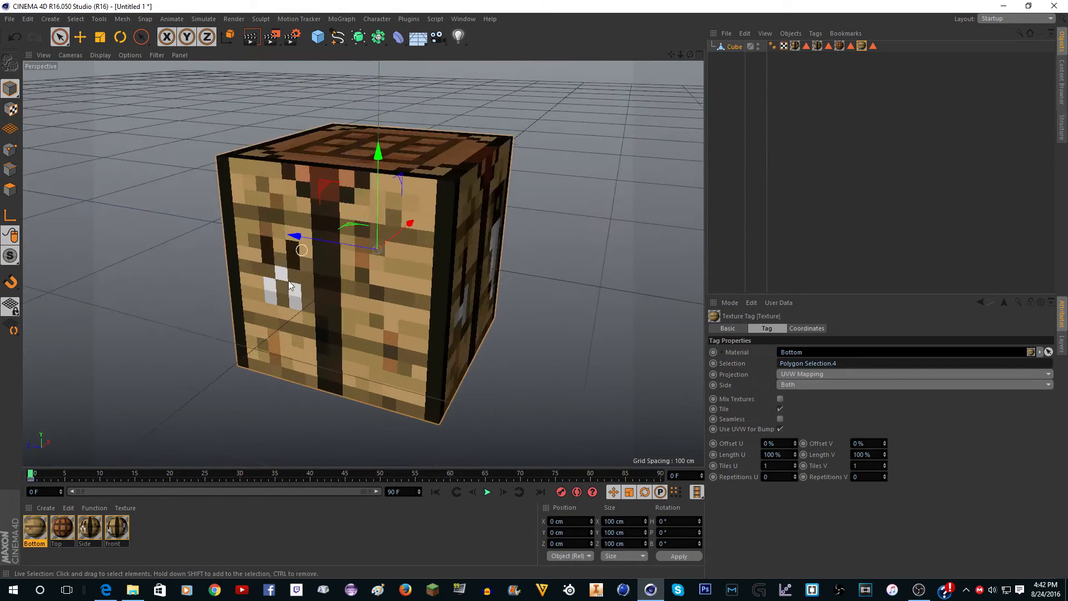
scroll(278, 295, "down", 3)
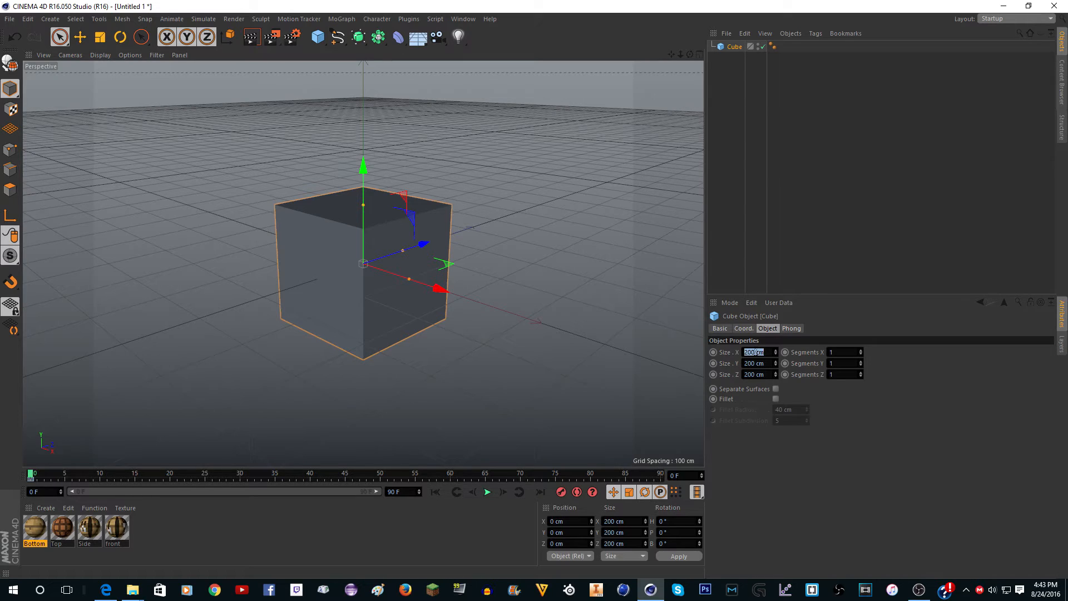
Step: Set the new cube's X, Y and Z sizes to 100 cm each
type("0")
key("Tab")
key("Tab")
type("1")
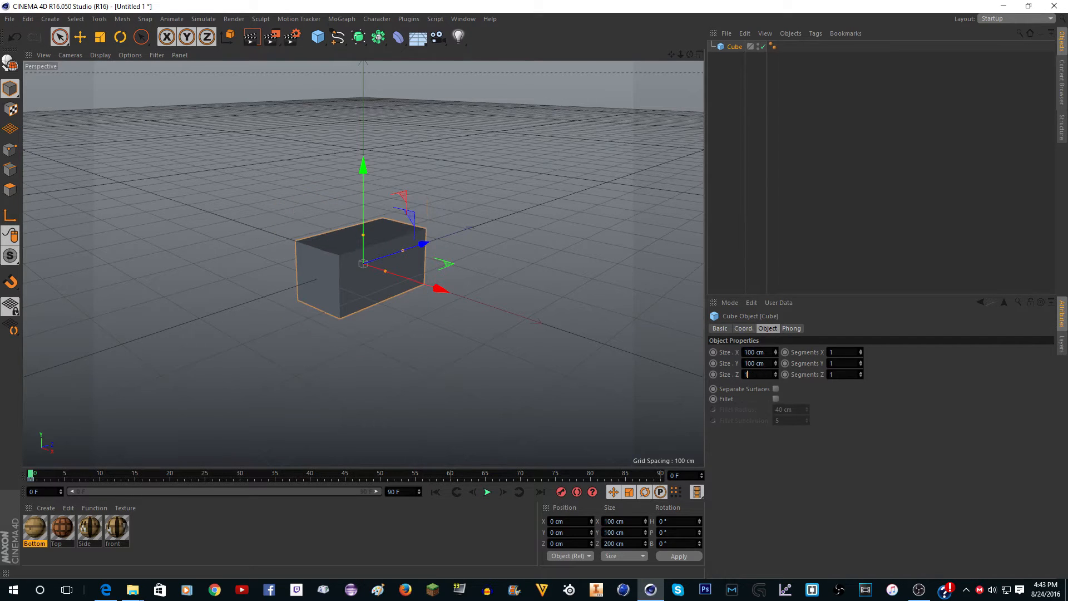
key("Return")
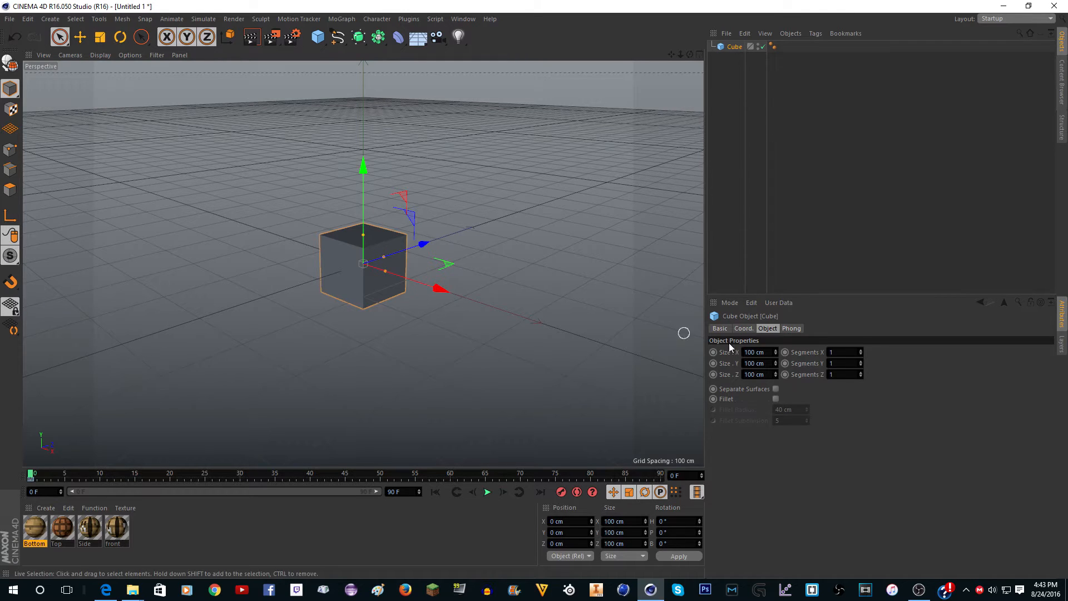
Step: Set the perspective view's display mode to Gouraud Shading (Lines)
scroll(343, 209, "up", 5)
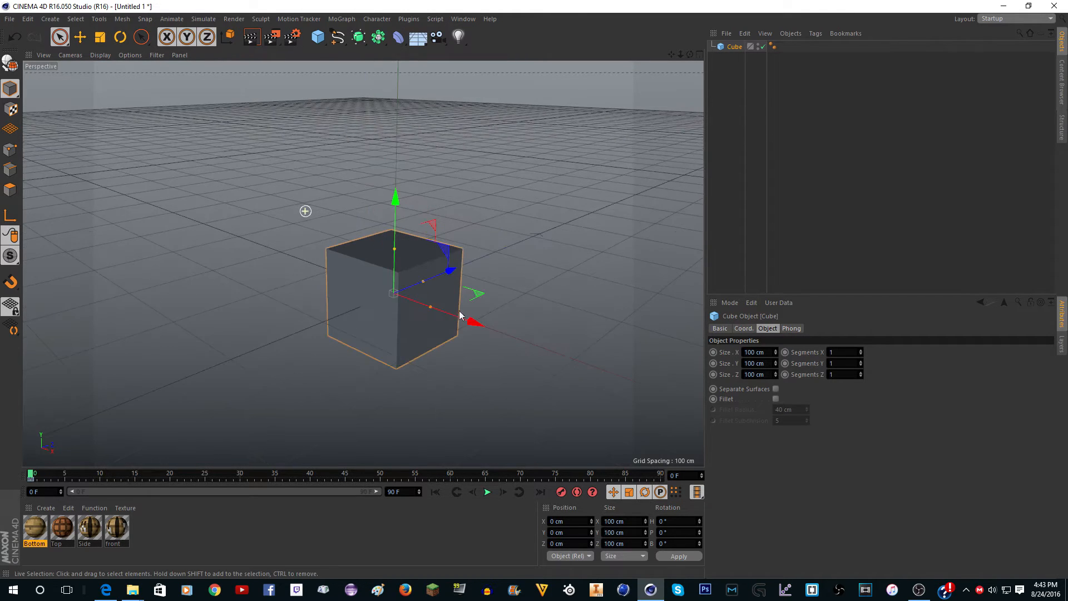
left_click(104, 56)
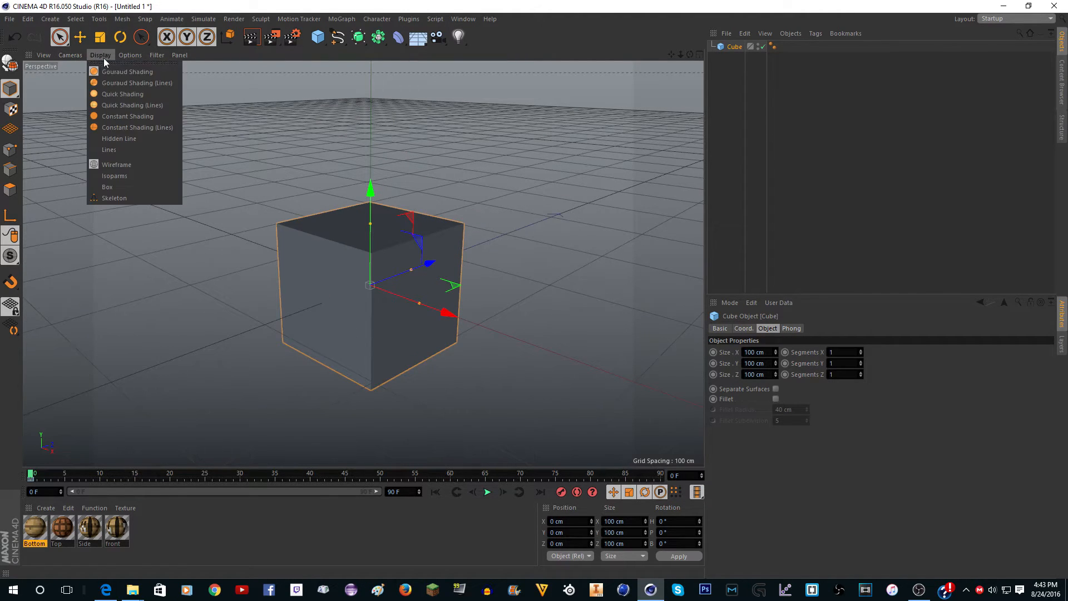
left_click(133, 84)
Step: Examine the cube's faces and edges up close in the line-shaded view
scroll(372, 294, "up", 8)
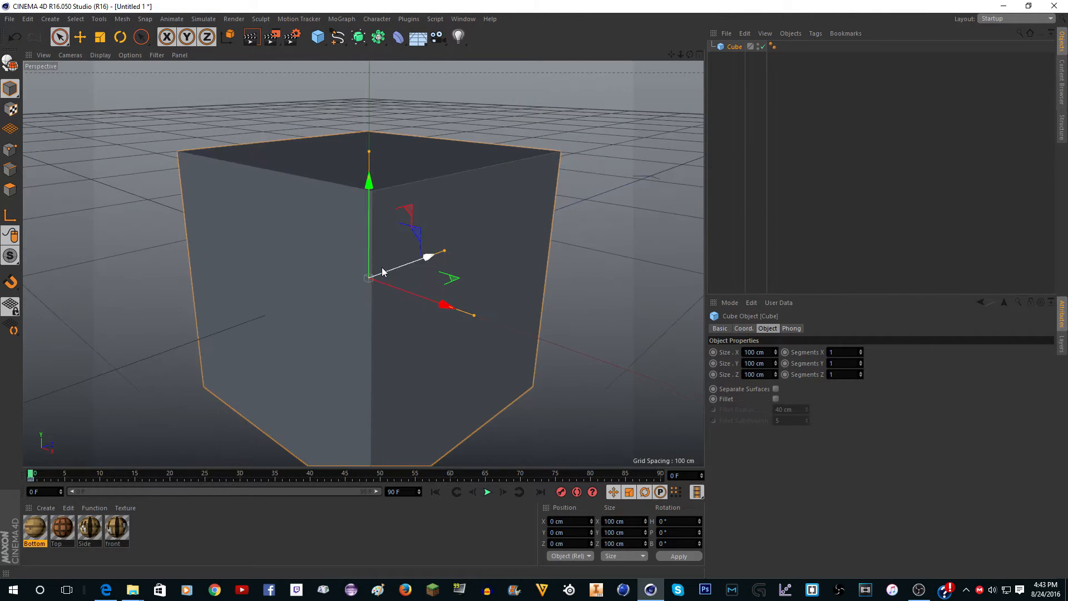
left_click_drag(383, 271, 443, 230, "alt")
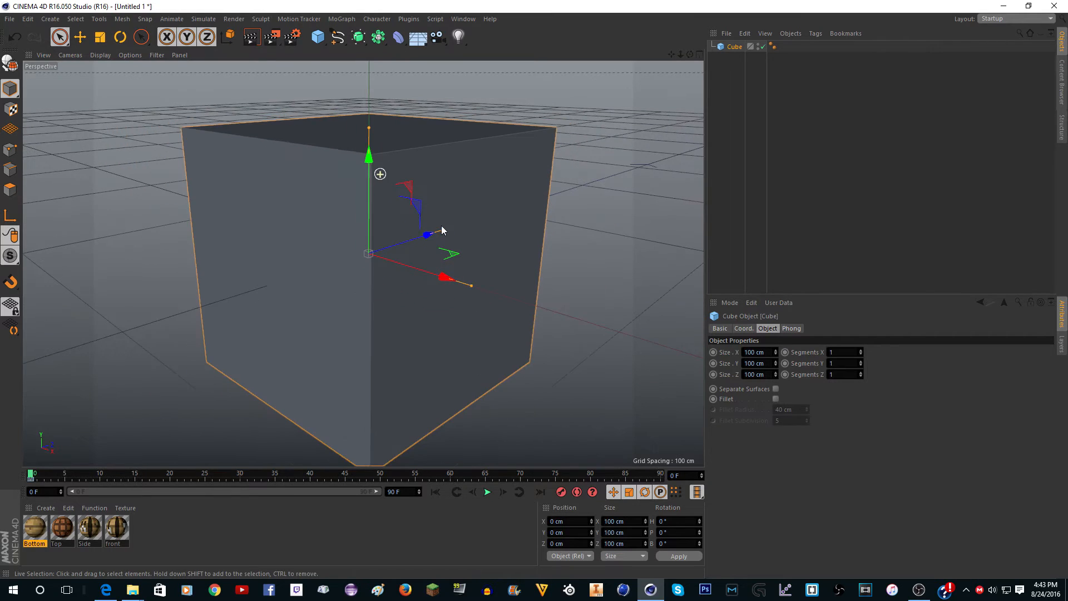
scroll(398, 145, "up", 3)
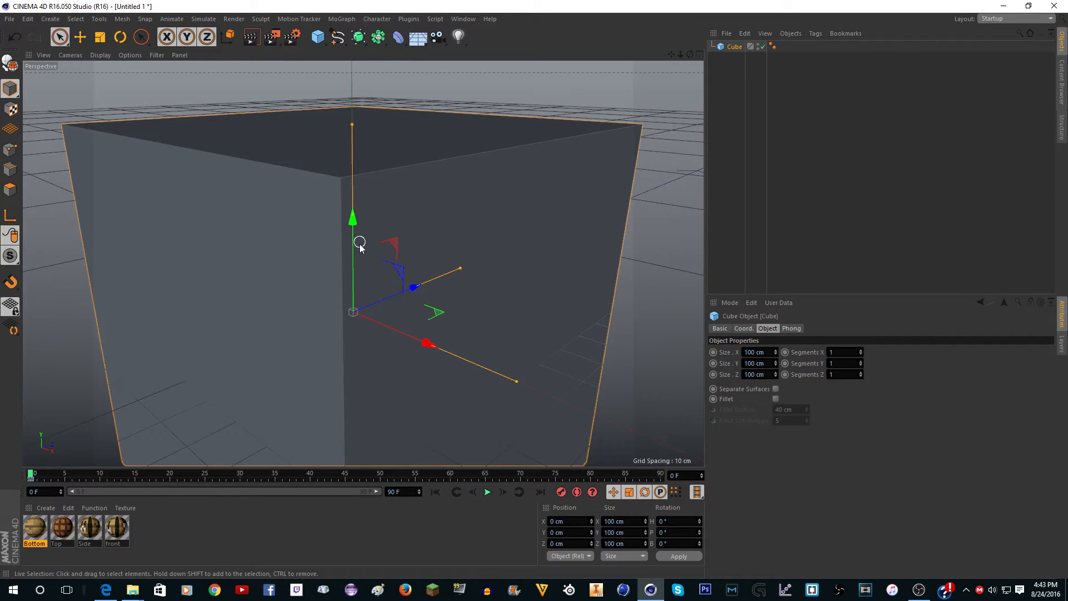
scroll(384, 172, "up", 2)
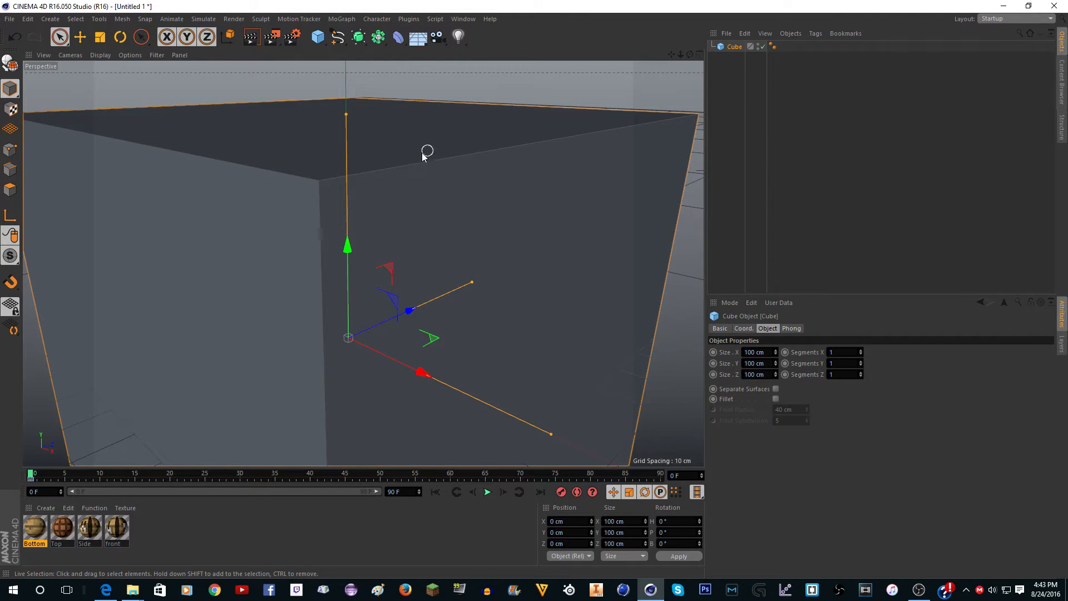
scroll(372, 131, "down", 5)
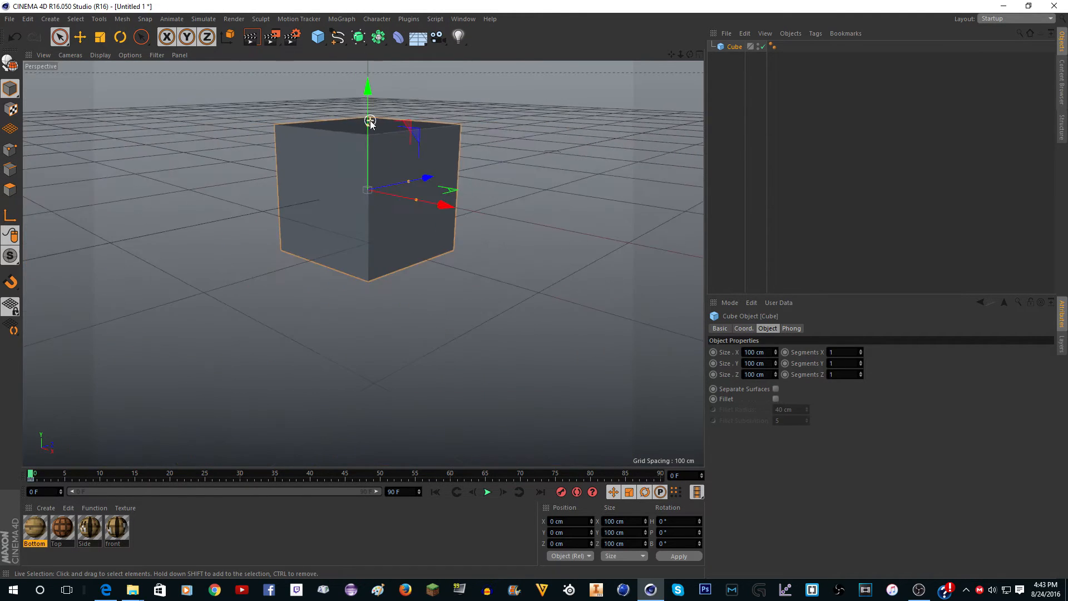
scroll(370, 120, "up", 3)
scroll(374, 146, "up", 2)
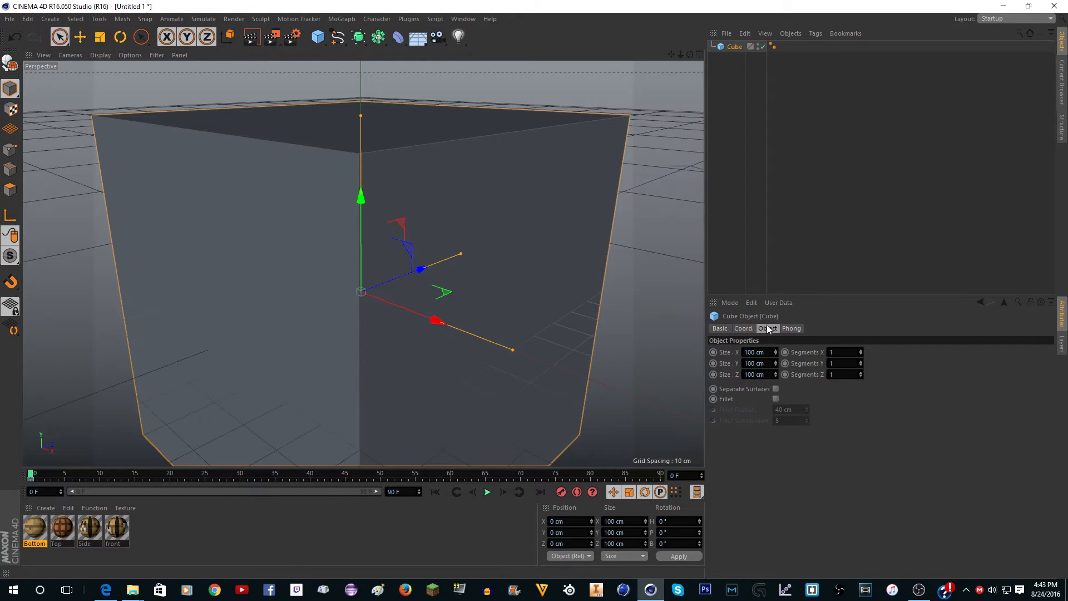
scroll(352, 149, "up", 3)
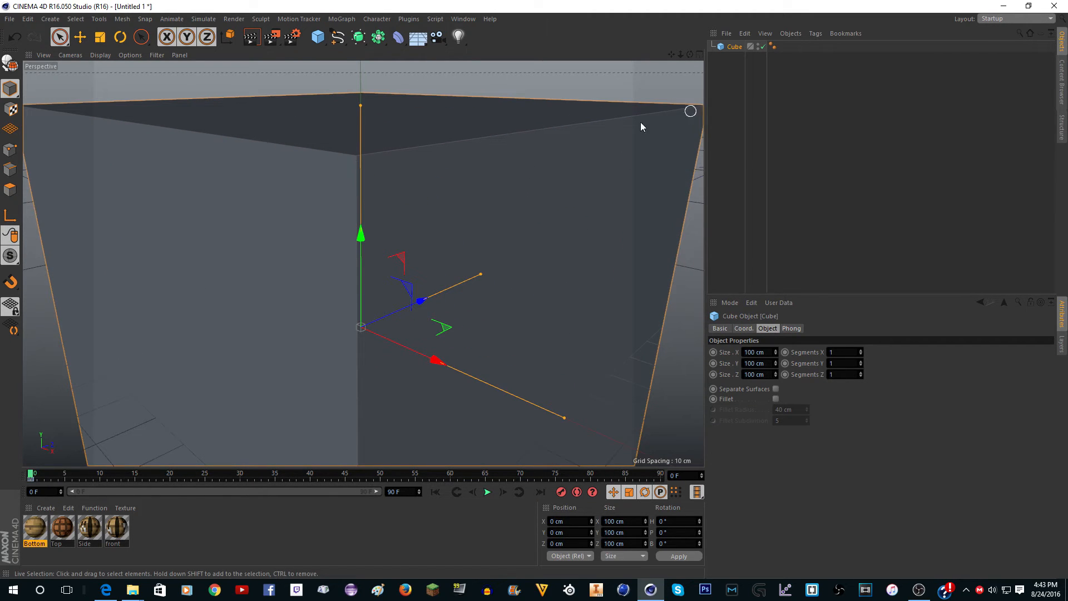
scroll(250, 150, "down", 2)
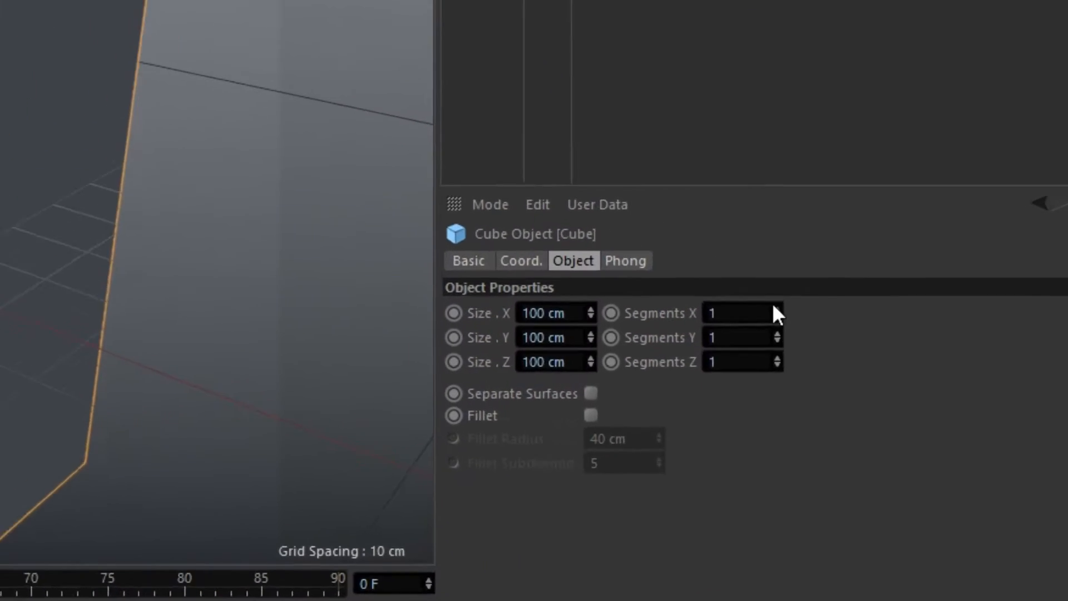
Step: Raise the cube's X segments to 16
left_click(861, 349)
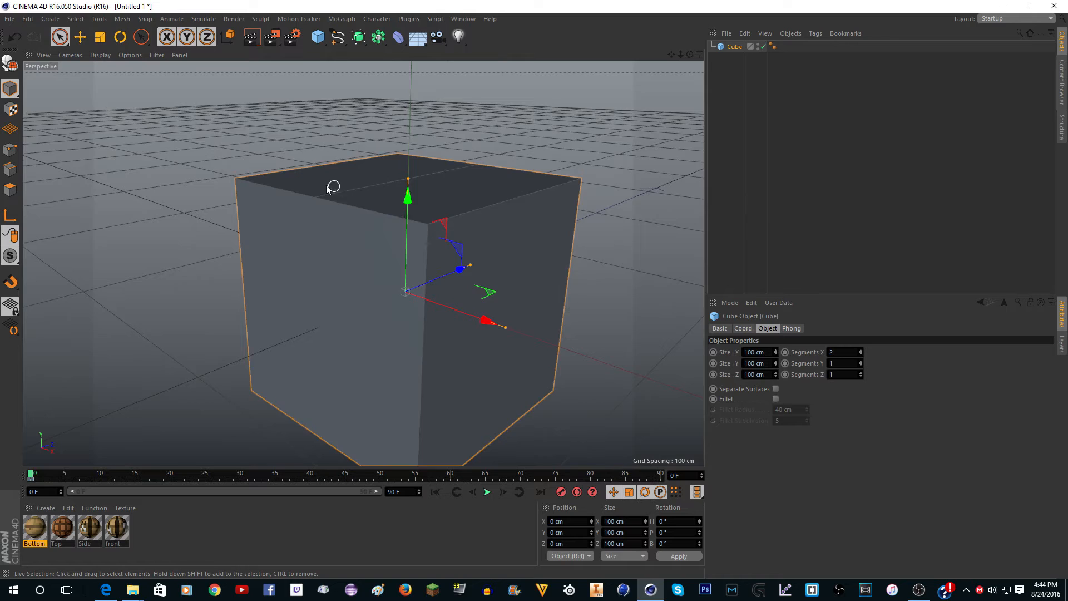
scroll(332, 187, "up", 4)
left_click_drag(690, 54, 740, 28)
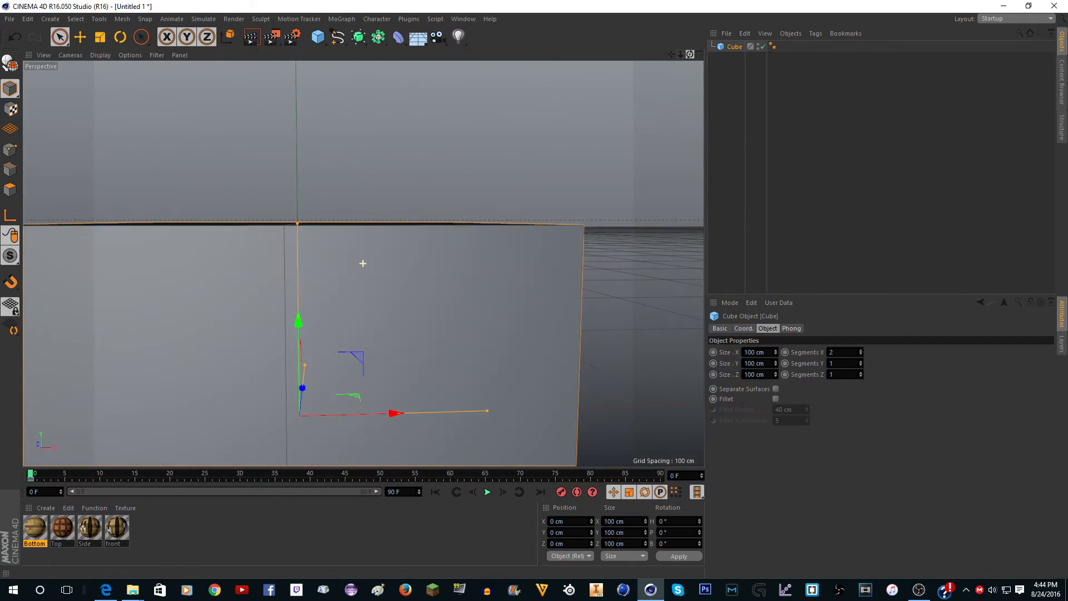
scroll(603, 126, "down", 3)
scroll(407, 139, "down", 4)
scroll(419, 305, "up", 3)
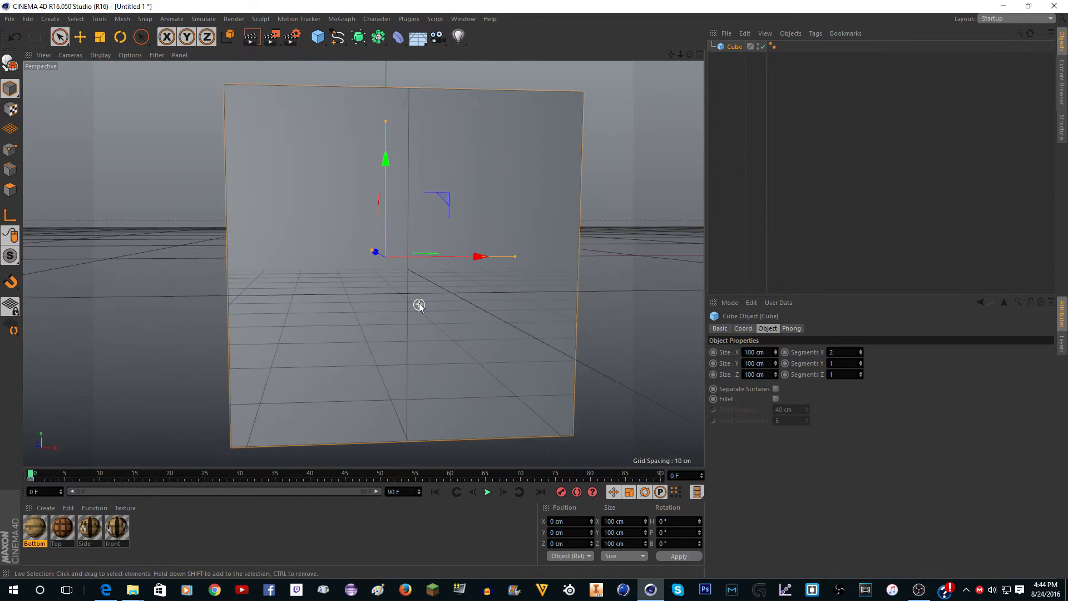
left_click(860, 349)
left_click(859, 349)
left_click(859, 349)
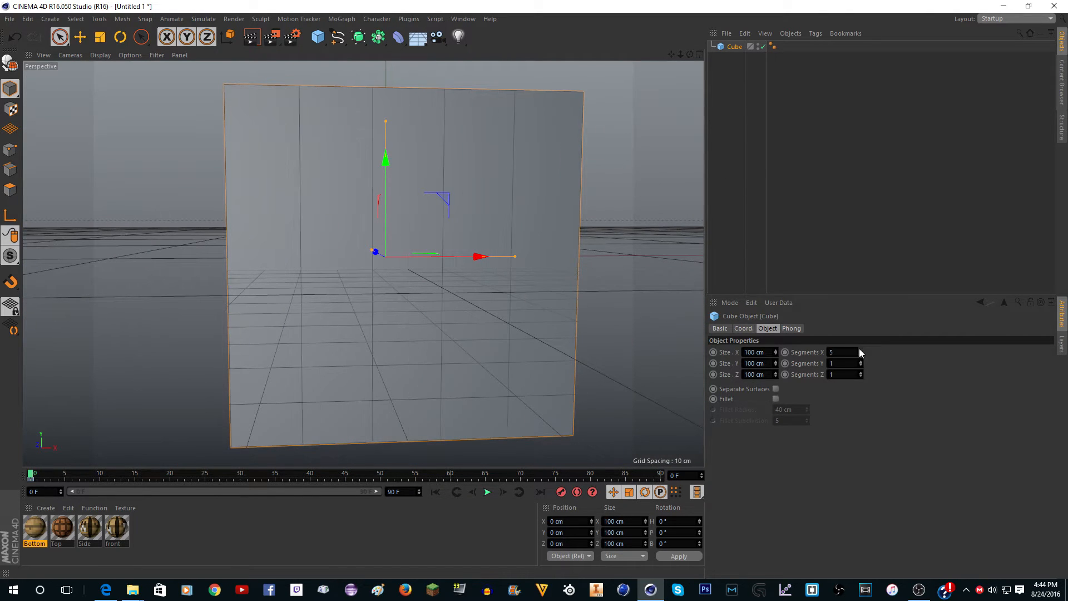
left_click(860, 349)
left_click(859, 349)
left_click(860, 350)
left_click(860, 350)
left_click(860, 349)
left_click(860, 349)
left_click(860, 349)
left_click(859, 349)
left_click(859, 349)
left_click(860, 349)
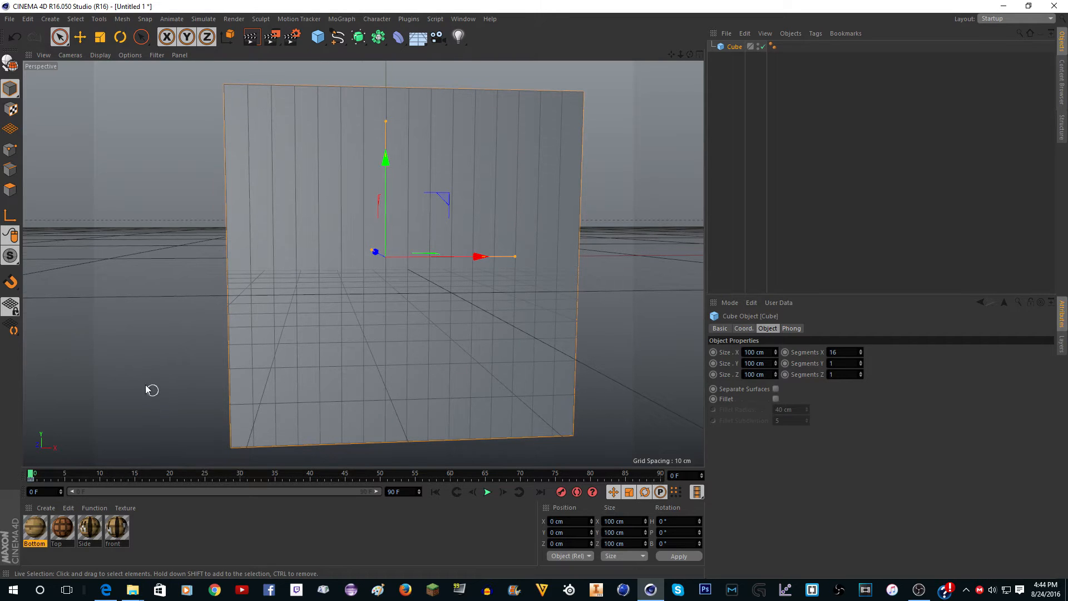
Step: Set the cube's Y and Z segments to 16 each
scroll(146, 387, "down", 1)
left_click_drag(690, 56, 601, 95)
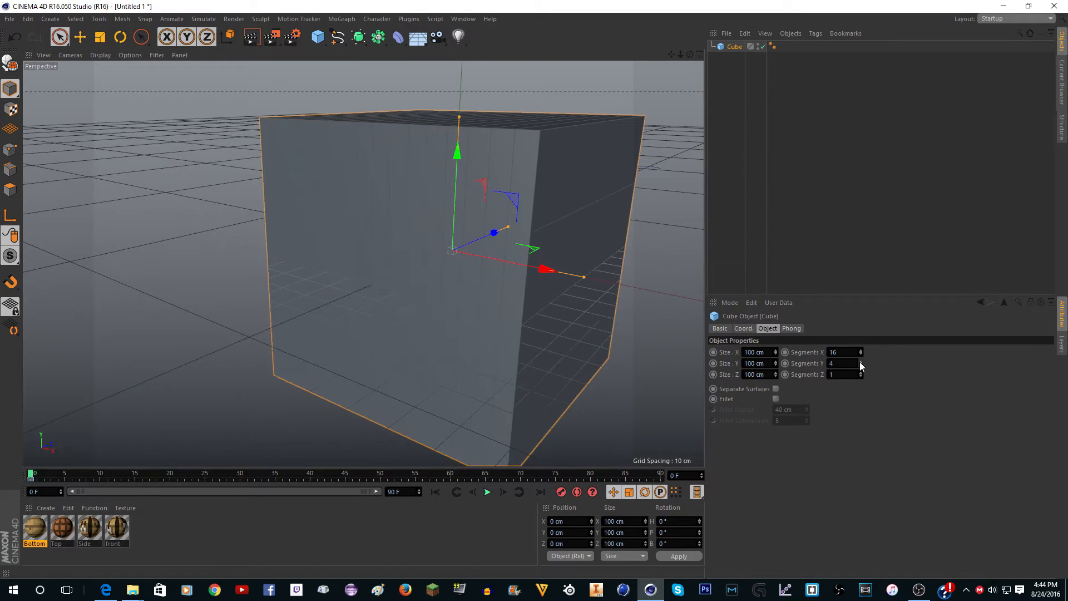
left_click(860, 361)
type("6")
left_click(885, 417)
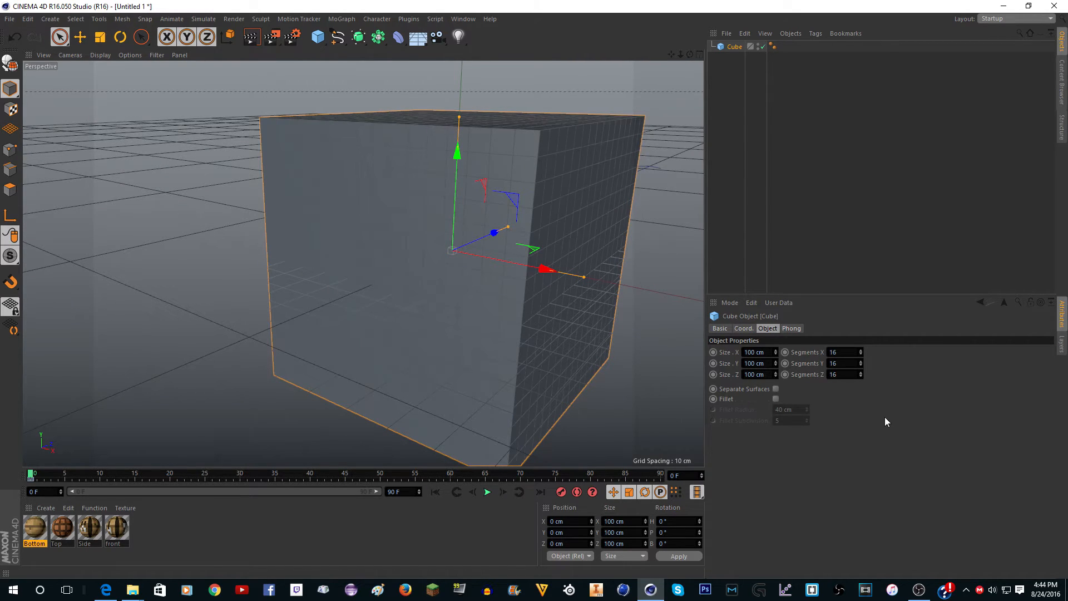
Step: Convert the subdivided cube into an editable polygon object
scroll(362, 286, "down", 4)
scroll(506, 192, "up", 3)
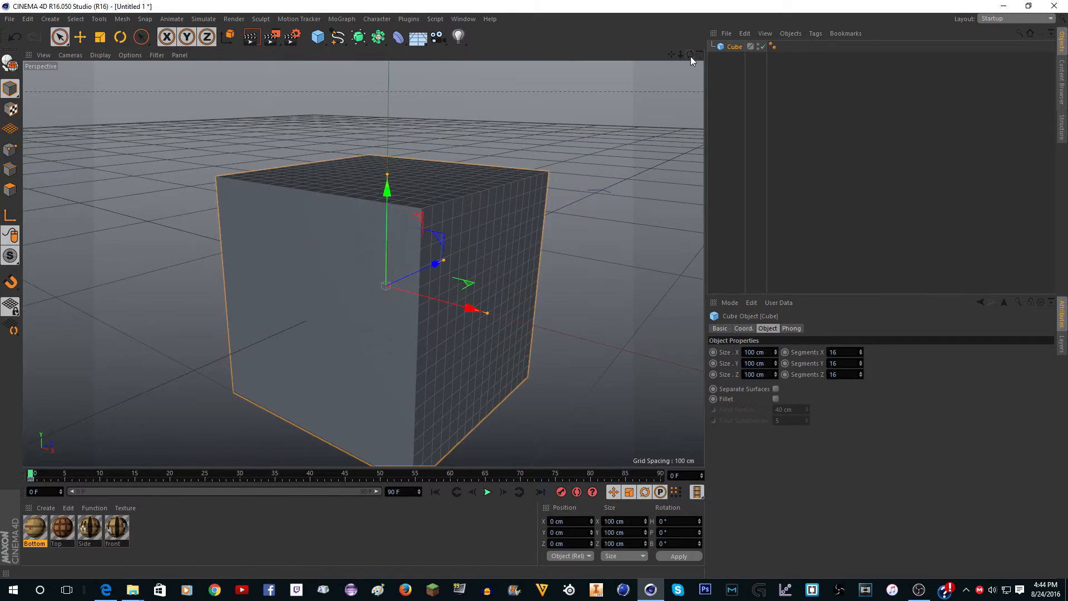
left_click_drag(690, 56, 494, 229)
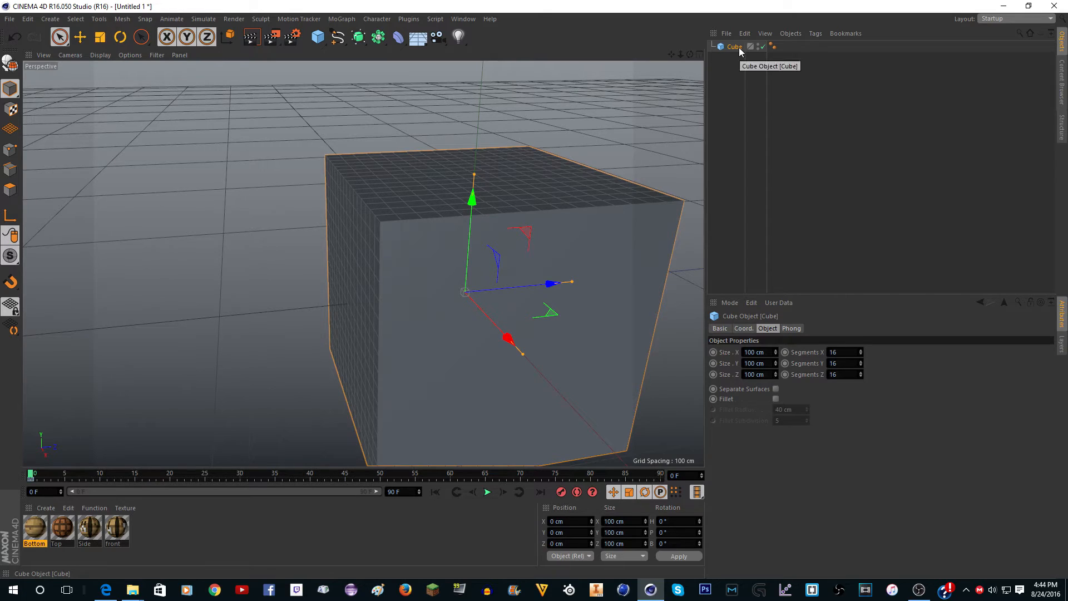
key("c")
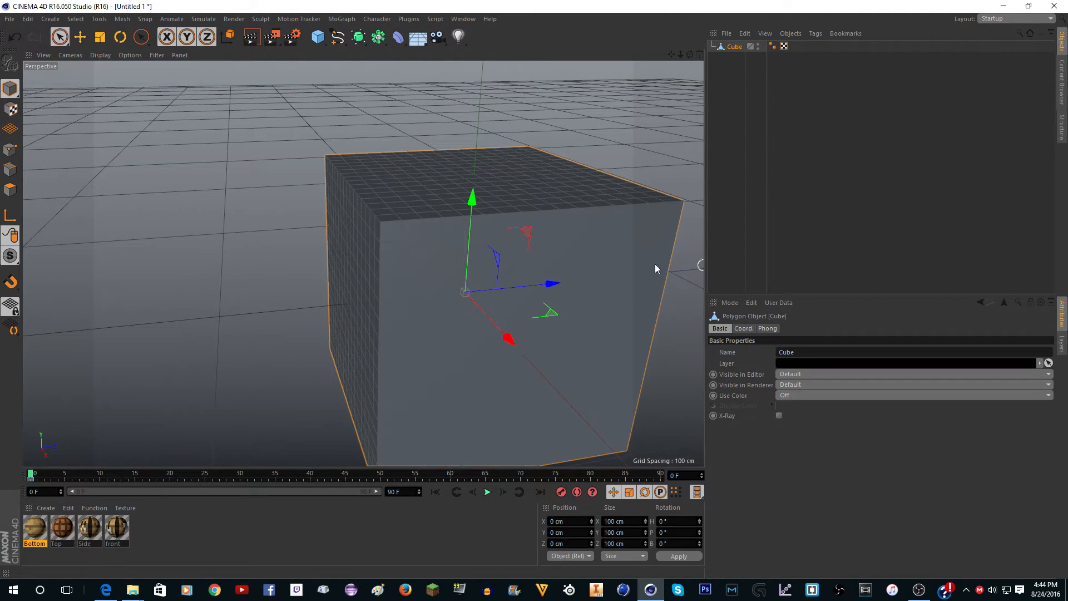
Step: Try painting polygon selections on the cube's side face in polygon mode, then clear them and return to model mode
left_click(9, 190)
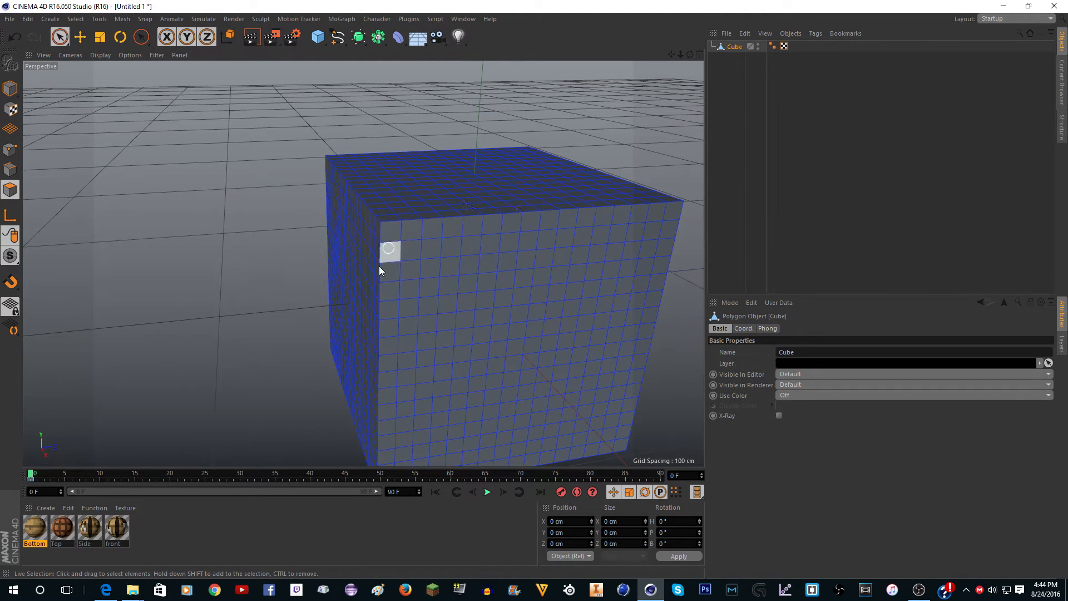
mouse_move(439, 298)
left_mouse_down()
mouse_move(559, 294)
mouse_move(522, 311)
mouse_move(598, 352)
mouse_move(490, 390)
mouse_move(508, 353)
mouse_move(428, 327)
left_mouse_up()
key("ctrl+z")
scroll(492, 229, "down", 5)
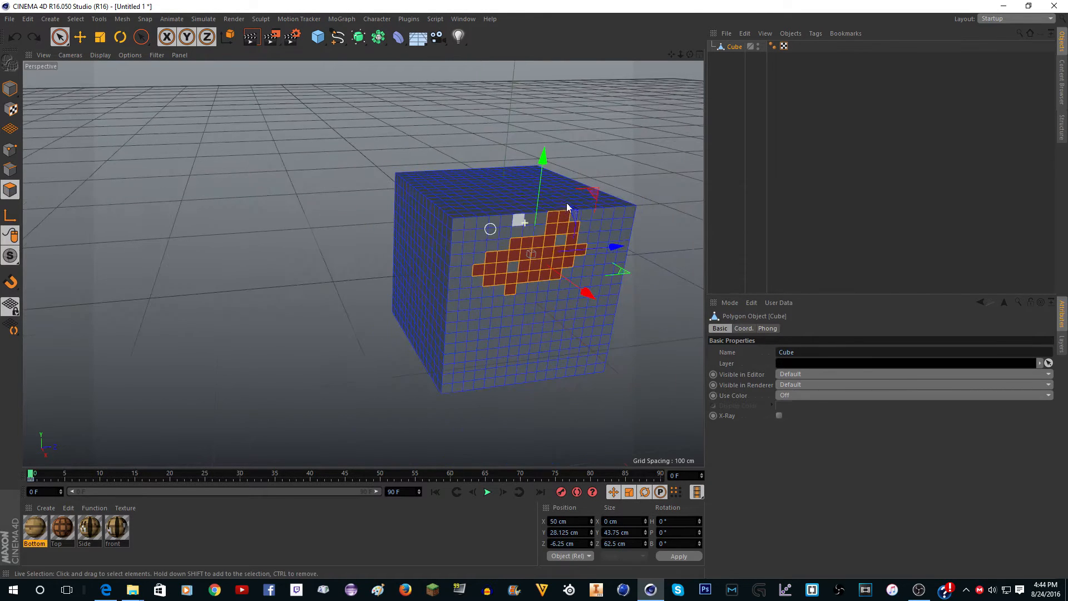
scroll(498, 205, "up", 5)
scroll(477, 269, "up", 3)
mouse_move(473, 267)
left_mouse_down()
mouse_move(436, 272)
mouse_move(520, 269)
left_mouse_up()
scroll(551, 170, "down", 5)
left_click(106, 242)
scroll(100, 241, "down", 5)
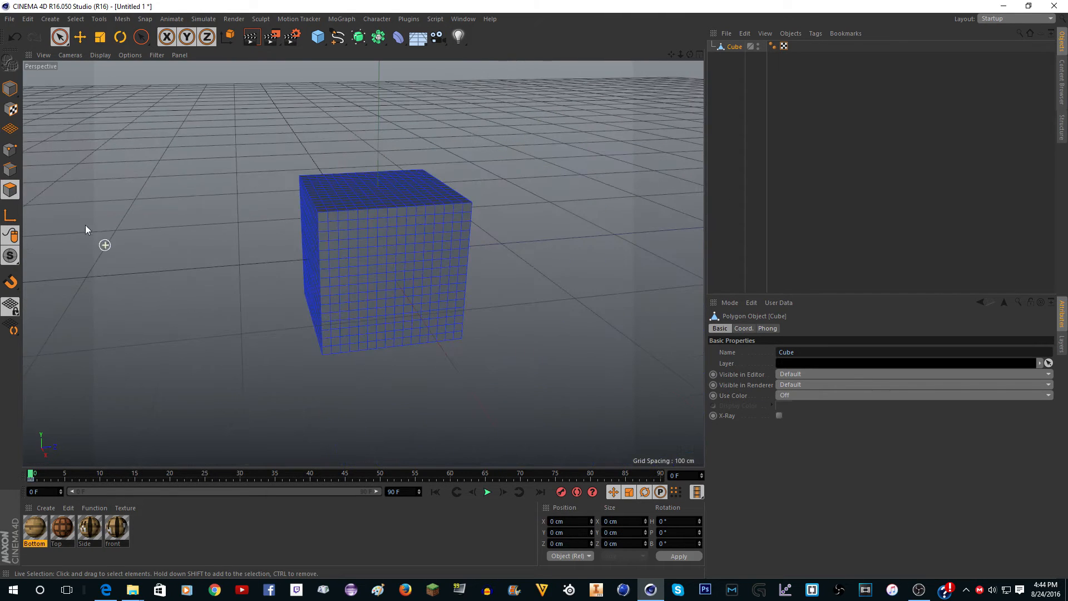
left_click(10, 89)
Step: Try the Bottom material on the whole subdivided cube and undo its application
scroll(345, 231, "up", 3)
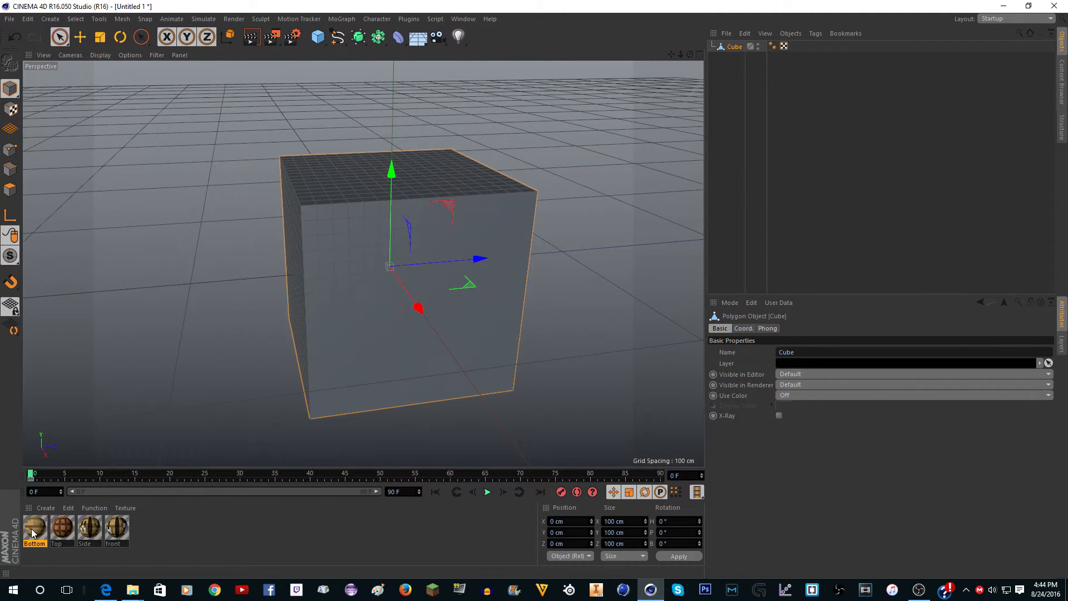
left_click_drag(32, 533, 415, 259)
scroll(578, 233, "down", 5)
scroll(434, 243, "up", 8)
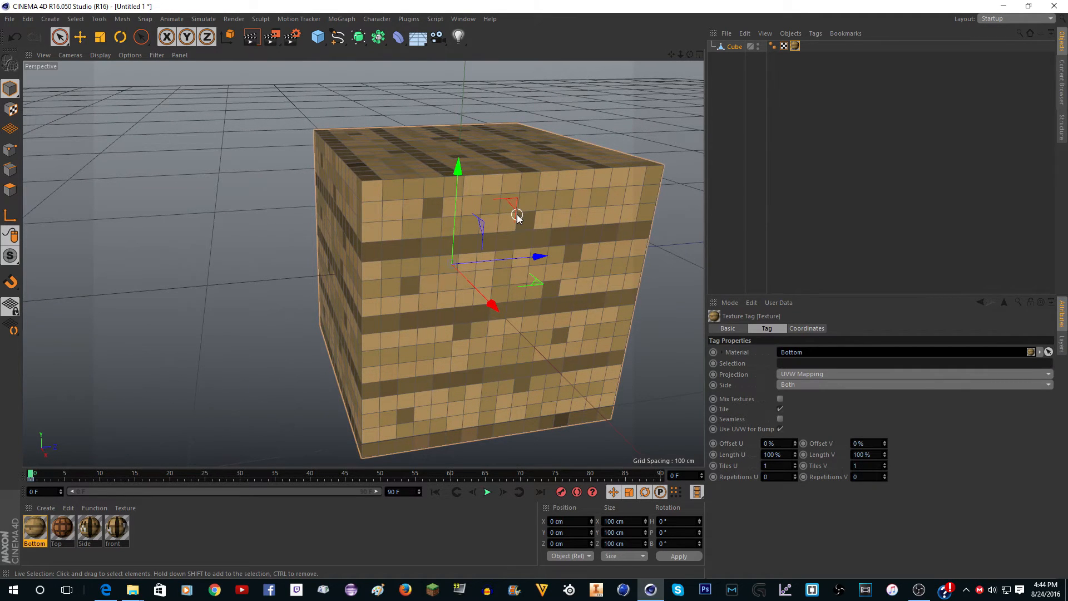
key("ctrl+z")
Step: Try the Top material on the whole subdivided cube and undo its application
left_click(118, 530)
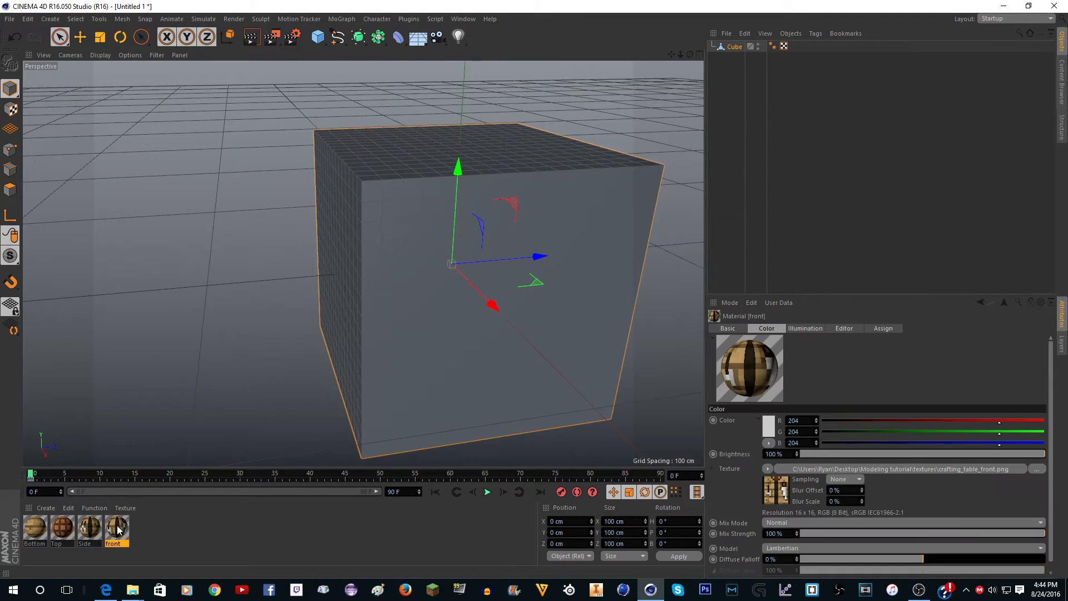
scroll(381, 273, "down", 3)
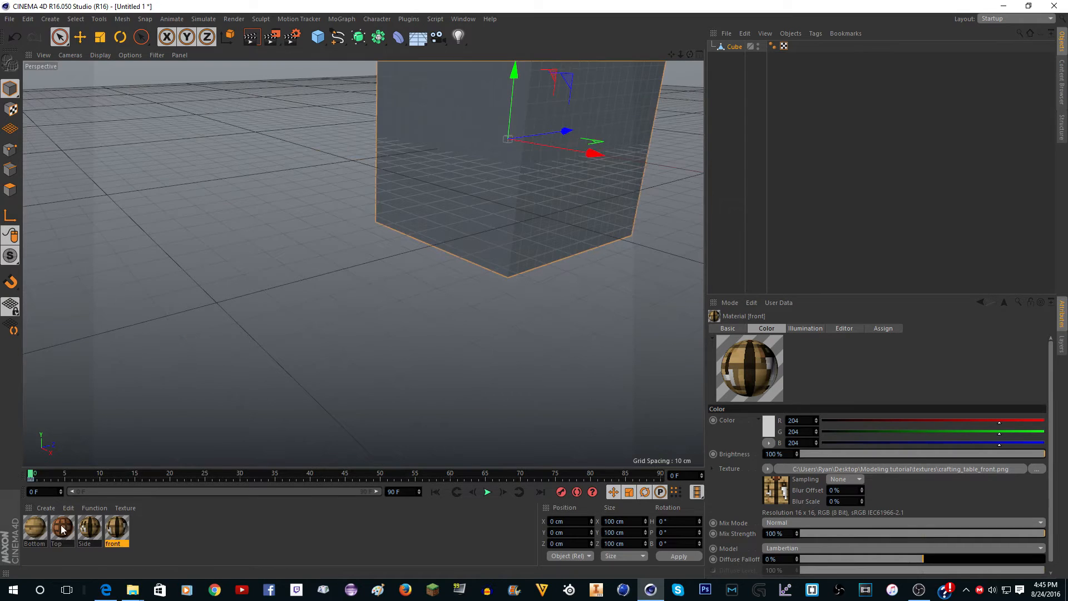
left_click(61, 532)
left_click_drag(62, 533, 414, 200)
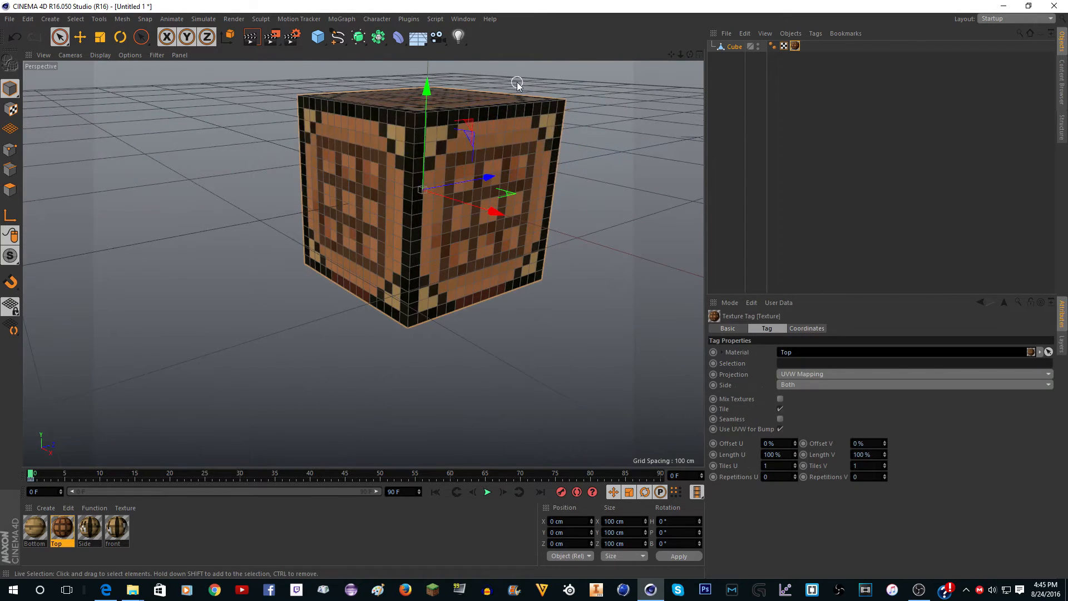
key("ctrl+z")
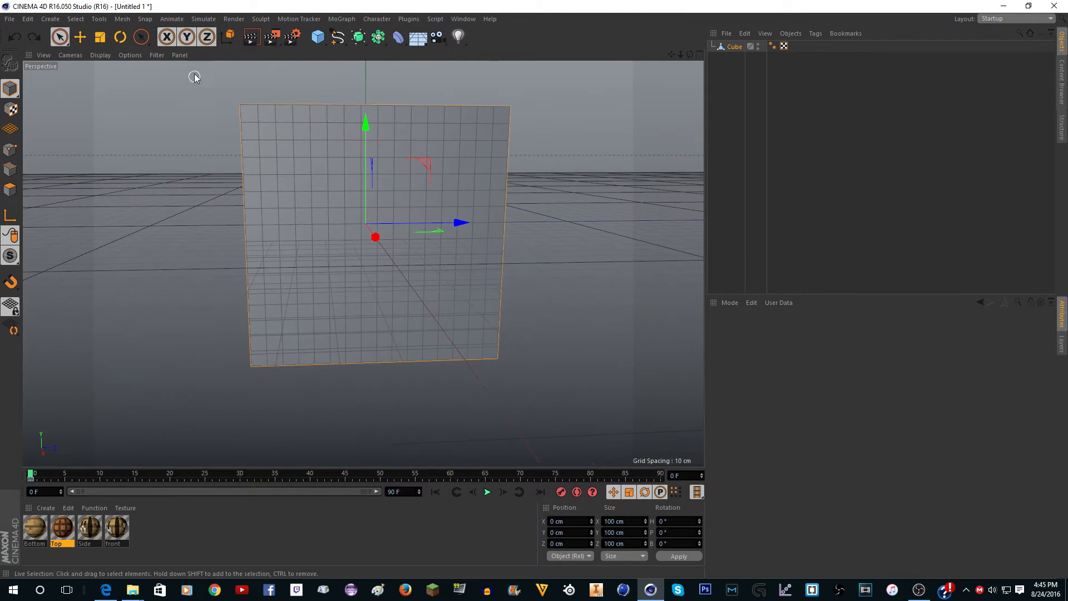
Step: Switch to polygon mode and select all visible polygons of the cube's facing side with Rectangle Selection
left_click(10, 189)
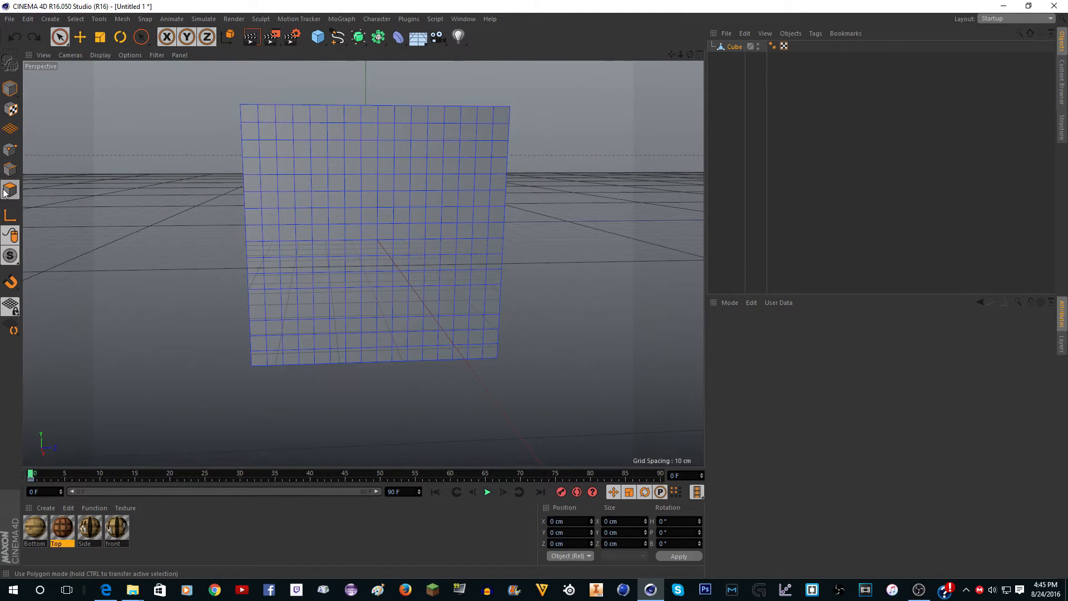
mouse_move(267, 112)
left_mouse_down()
mouse_move(545, 107)
mouse_move(509, 131)
mouse_move(440, 122)
mouse_move(565, 158)
mouse_move(734, 167)
mouse_move(604, 200)
mouse_move(612, 243)
mouse_move(248, 276)
mouse_move(215, 239)
mouse_move(405, 334)
mouse_move(344, 315)
left_mouse_up()
left_click(142, 37)
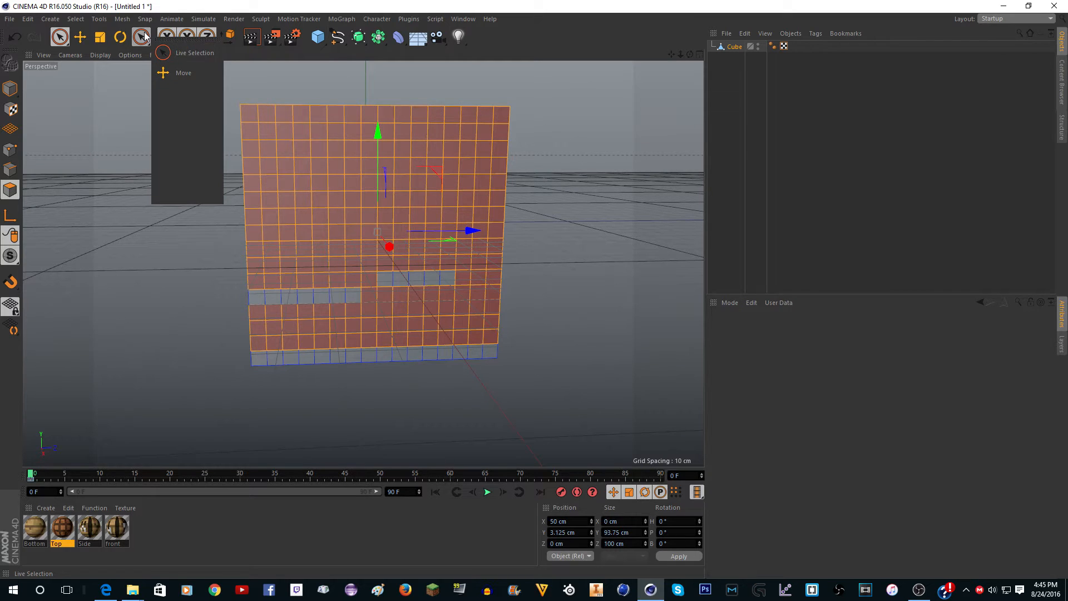
left_click(59, 37)
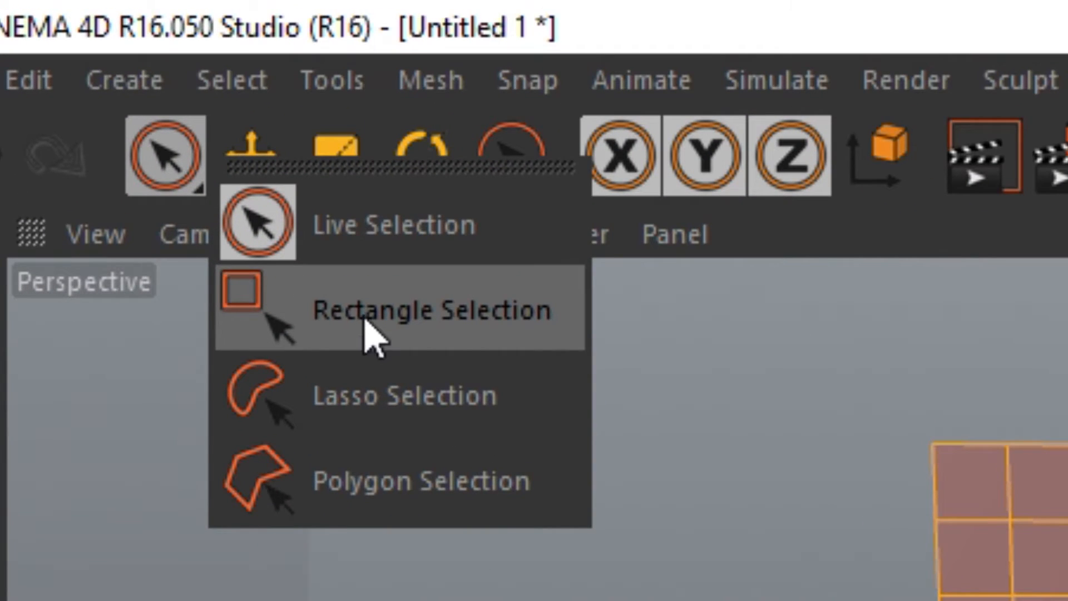
left_click(166, 156)
left_click(429, 310)
left_click_drag(165, 71, 579, 377)
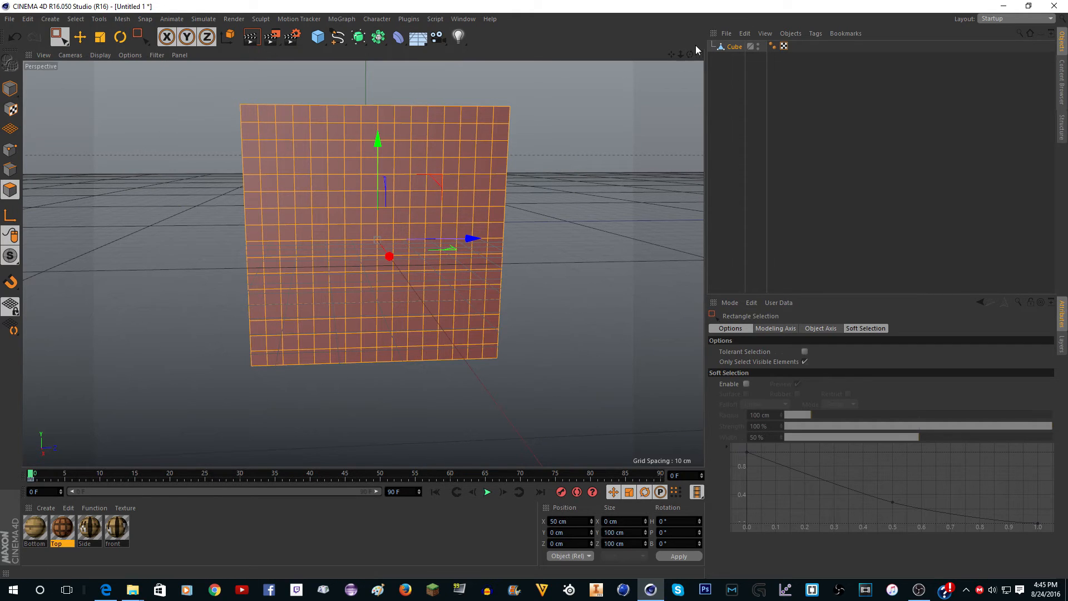
Step: Add the opposite side face's polygons to the selection and apply the Side material to both faces
left_click_drag(363, 263, 606, 114, "alt")
scroll(605, 114, "down", 5)
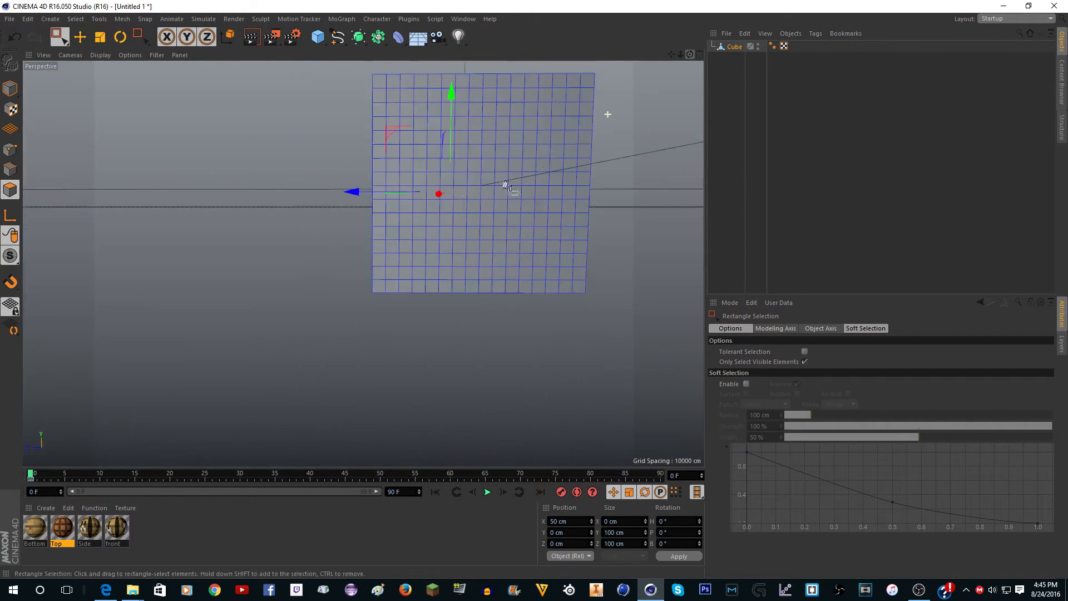
left_click_drag(671, 54, 379, 255)
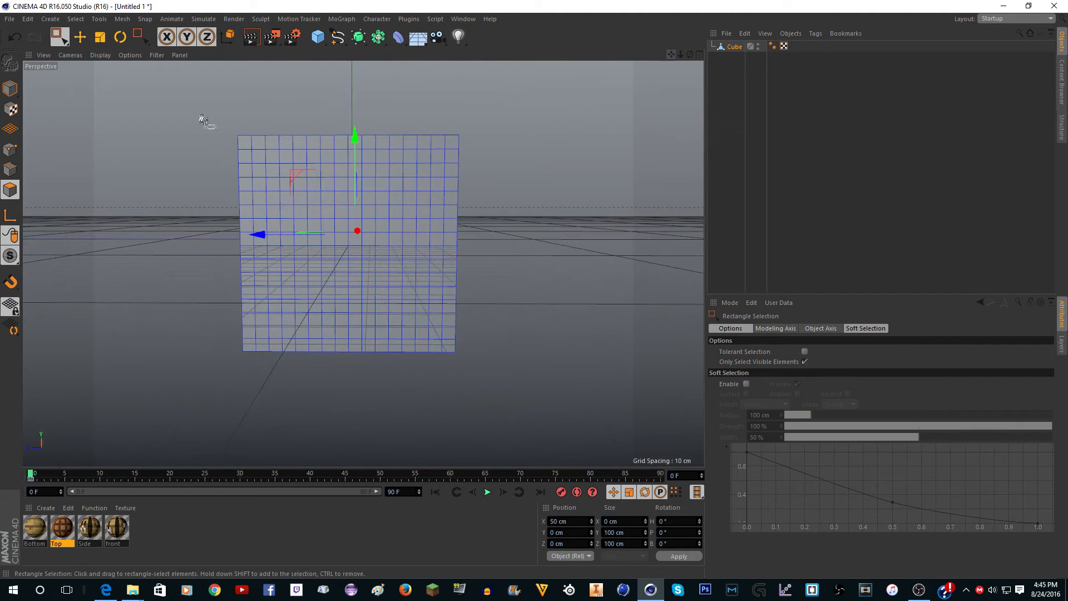
left_click_drag(194, 94, 517, 401)
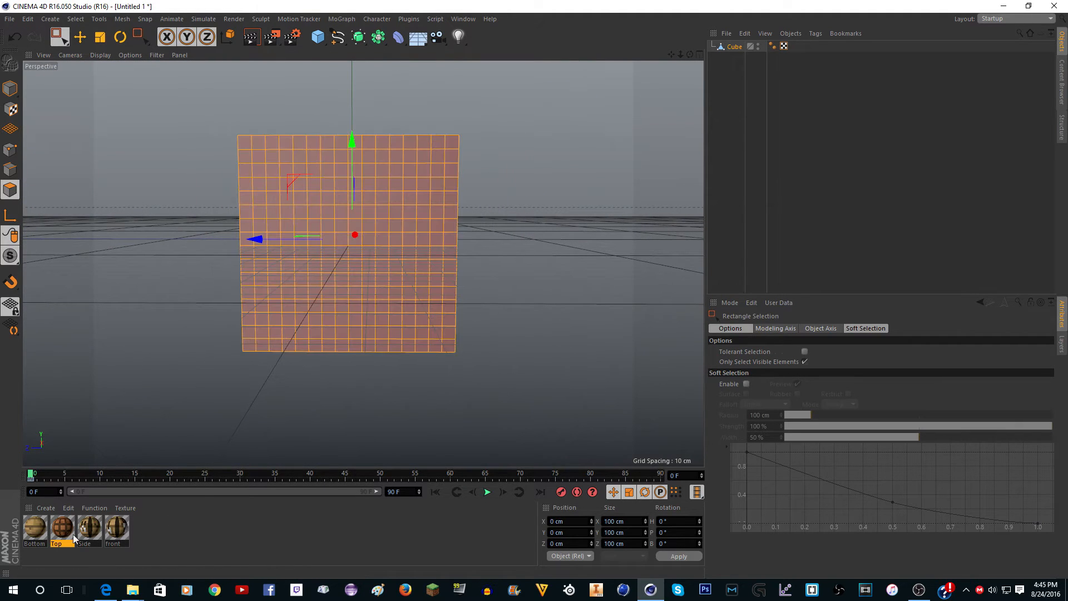
left_click(90, 525)
left_click_drag(310, 299, 311, 300)
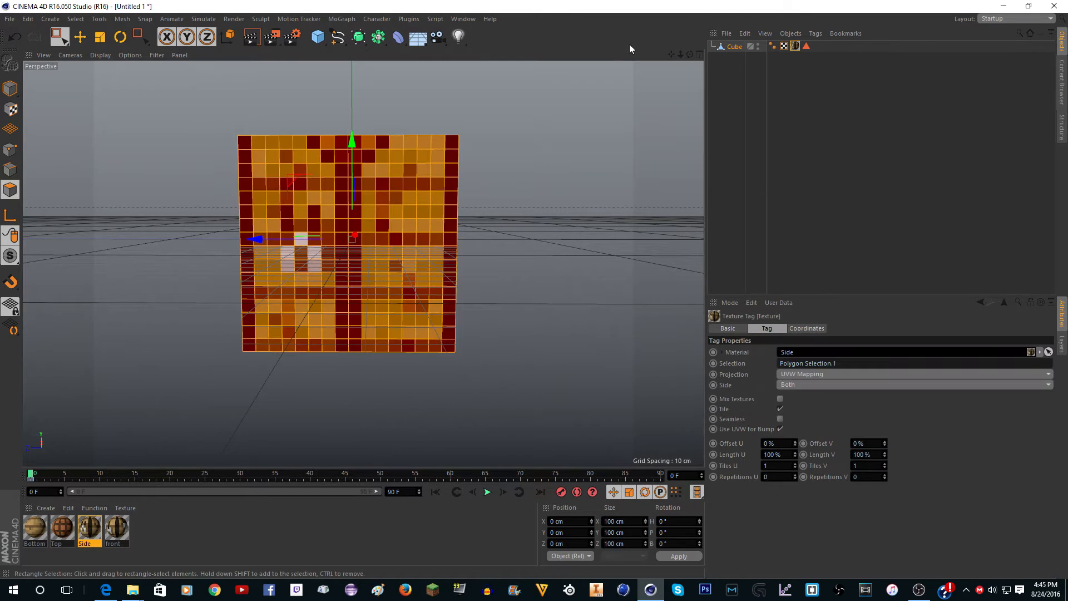
Step: Select all polygons of the cube's two remaining untextured side faces with Rectangle Selection
left_click_drag(689, 54, 540, 214)
left_click_drag(241, 145, 578, 378)
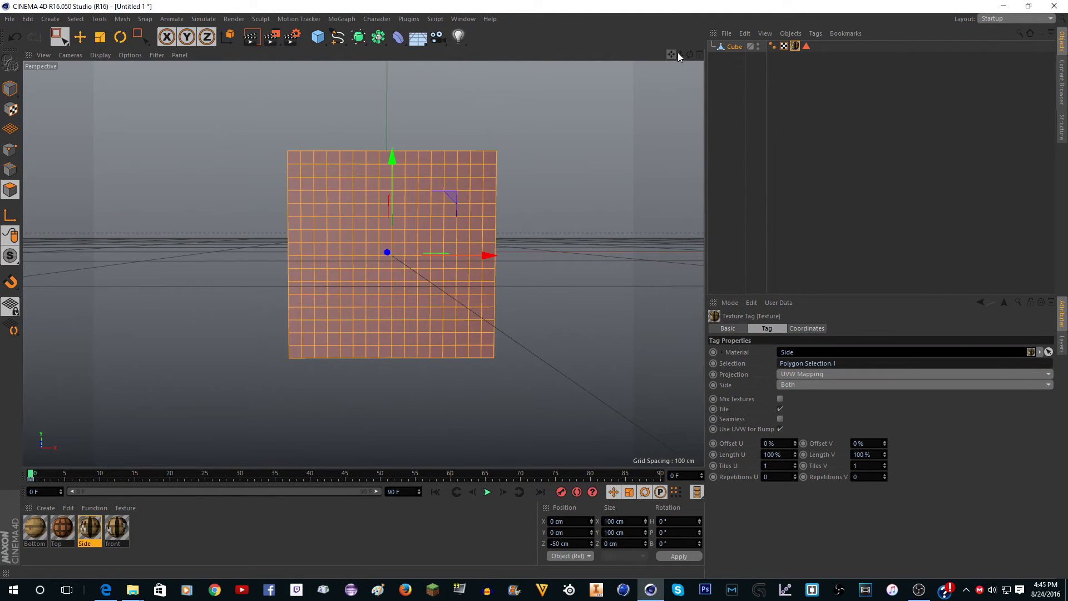
left_click_drag(690, 55, 363, 264)
scroll(554, 202, "down", 4)
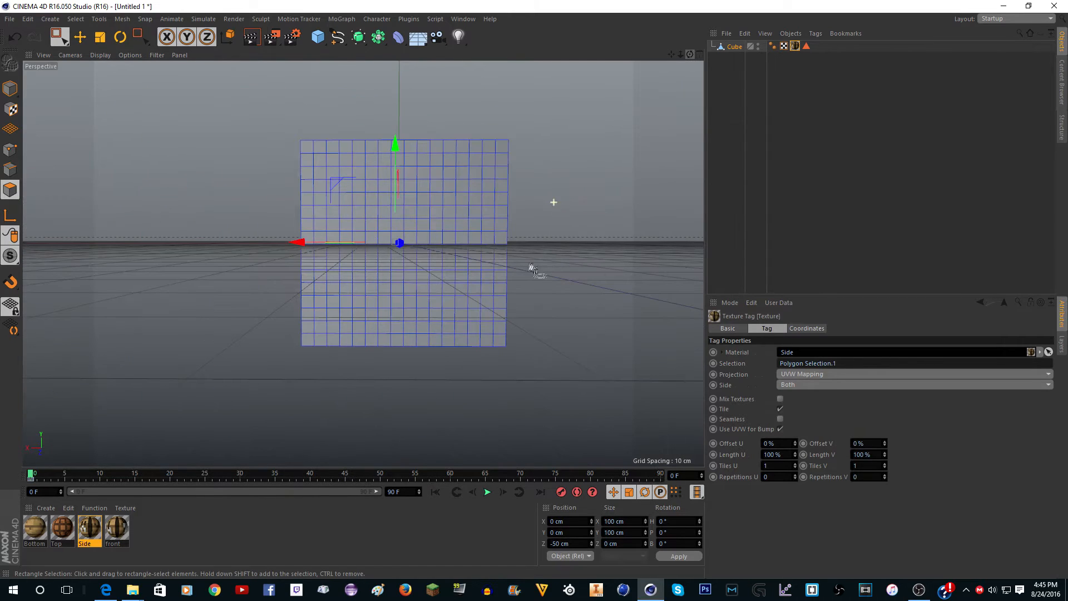
left_click_drag(242, 118, 642, 455)
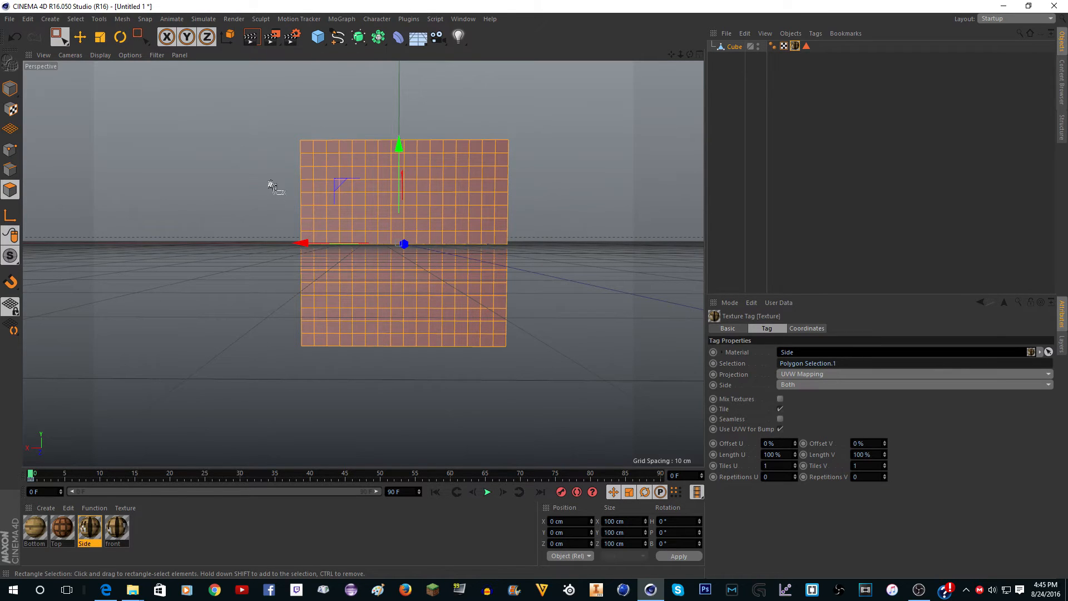
Step: Apply the front material to the two selected opposite faces
left_click(118, 528)
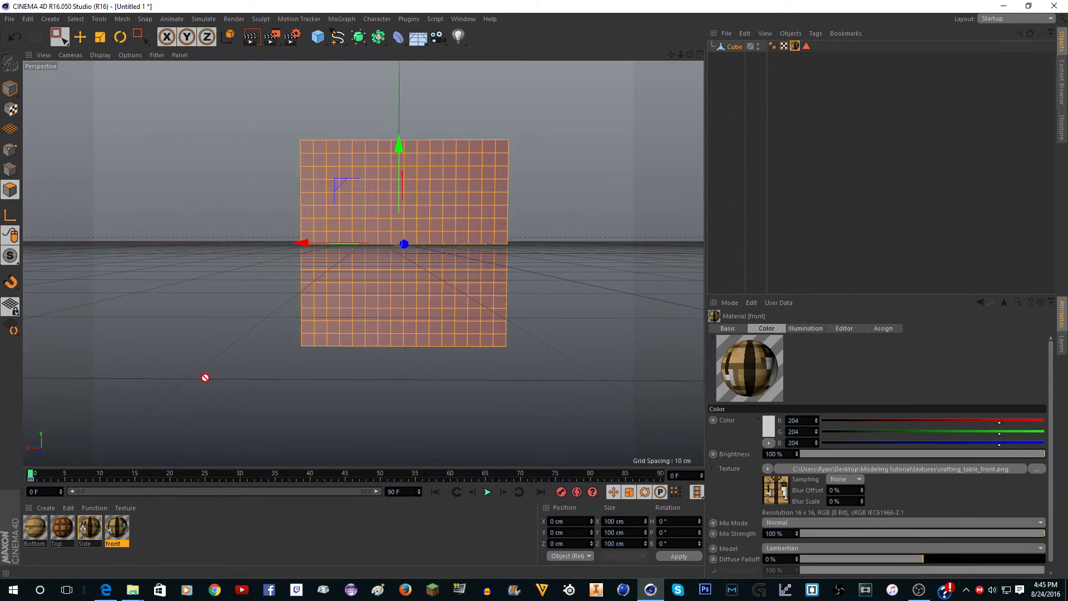
left_click_drag(206, 378, 301, 280)
left_click_drag(690, 54, 691, 55)
left_click(89, 527)
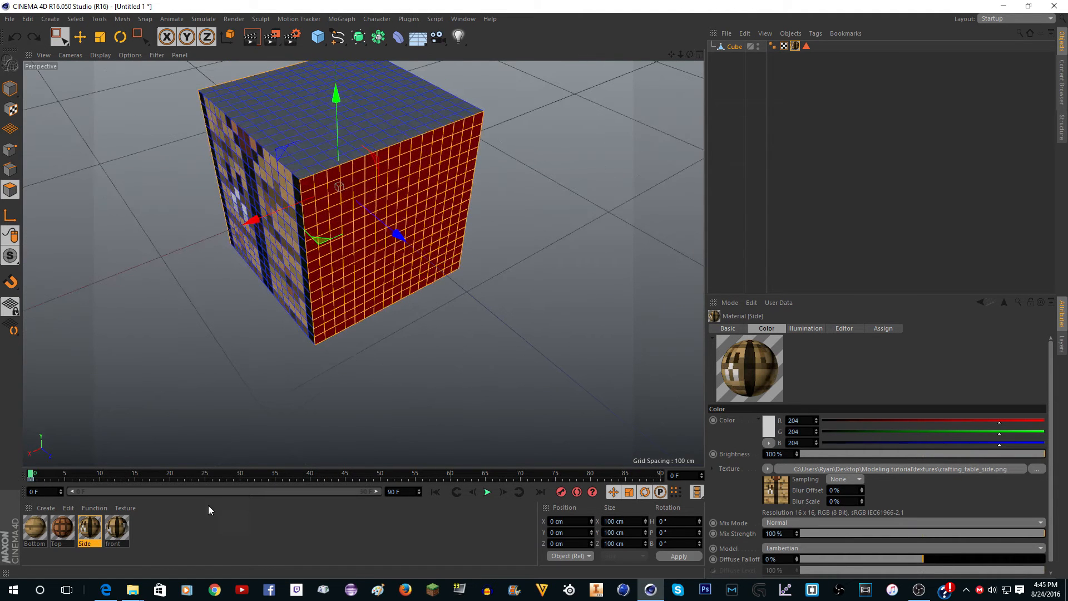
left_click(123, 530)
left_click_drag(312, 271, 376, 267)
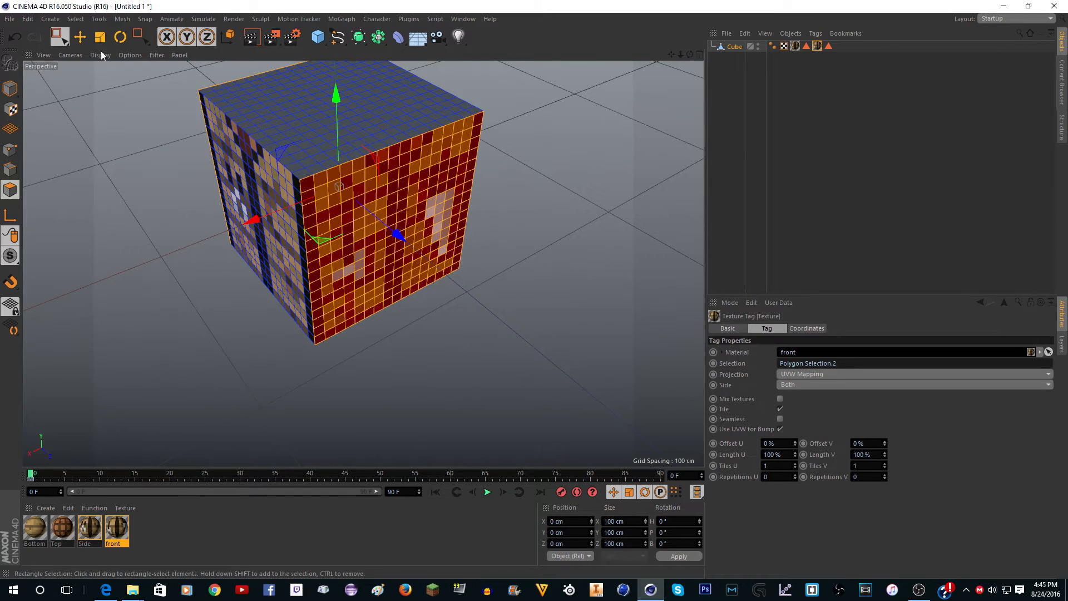
Step: Clear the face selection and select the saw's handle and blade polygons on the front face with Live Selection
left_click_drag(59, 36, 95, 48)
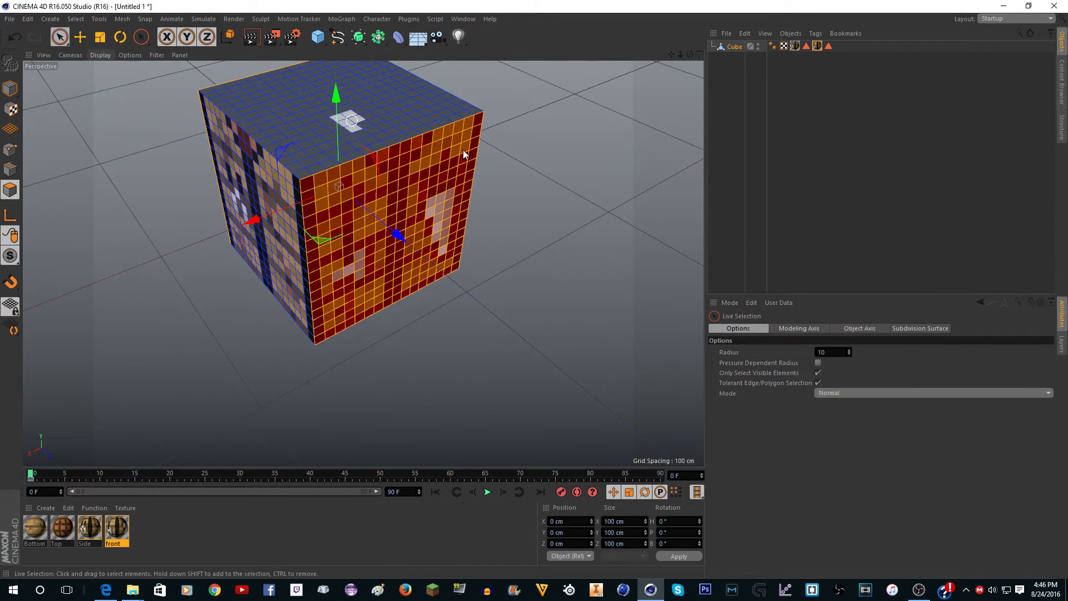
key("ctrl+shift+a")
scroll(381, 187, "up", 4)
scroll(642, 243, "down", 4)
scroll(533, 273, "up", 6)
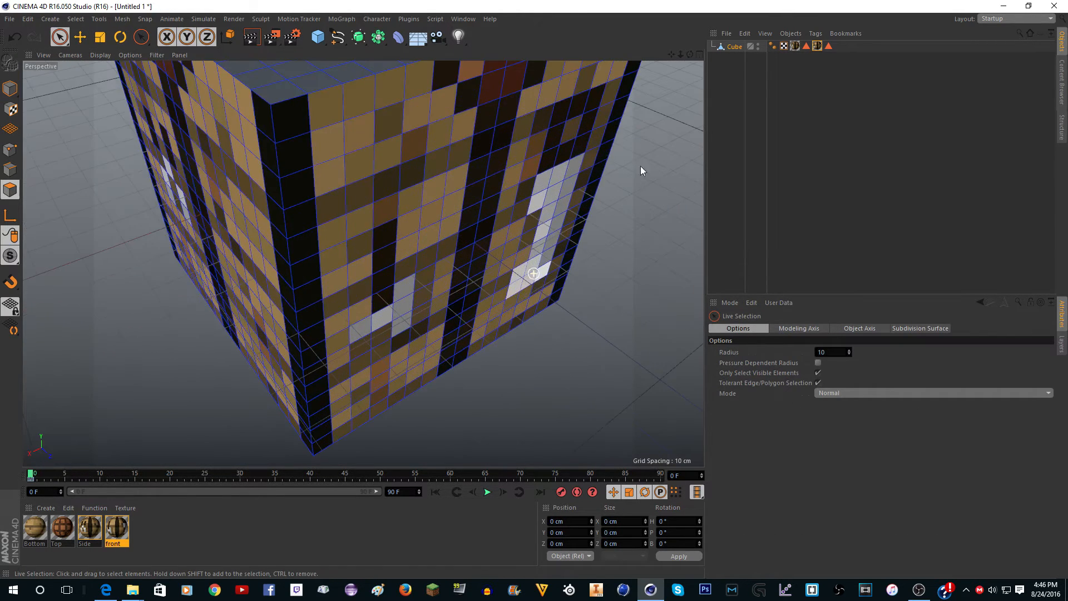
left_click_drag(690, 54, 518, 44)
scroll(489, 136, "up", 3)
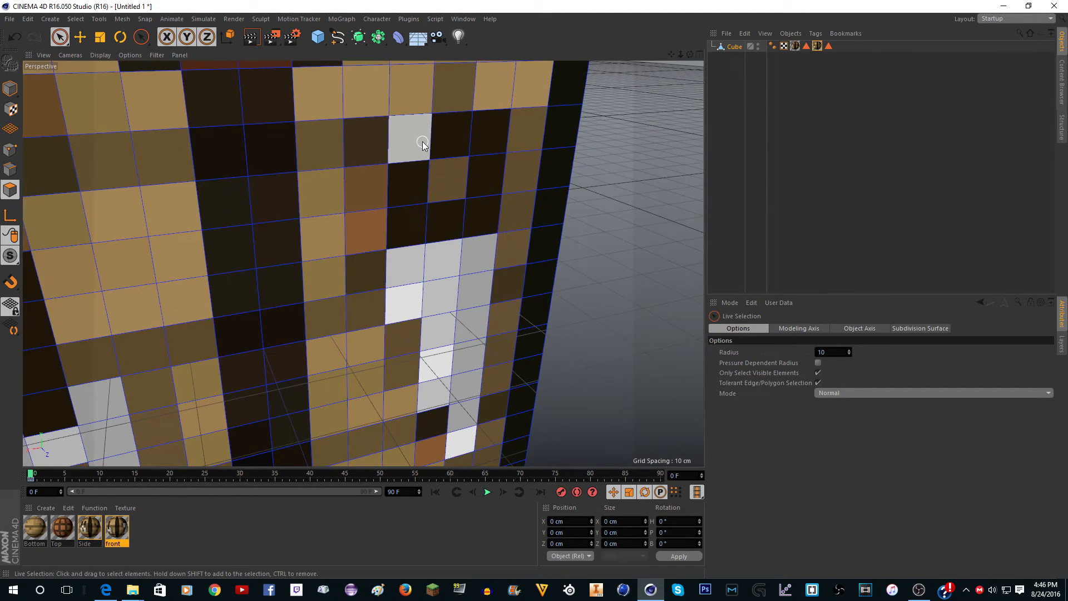
mouse_move(422, 141)
left_mouse_down()
mouse_move(490, 131)
mouse_move(488, 174)
left_mouse_up()
left_click_drag(469, 230, 406, 212)
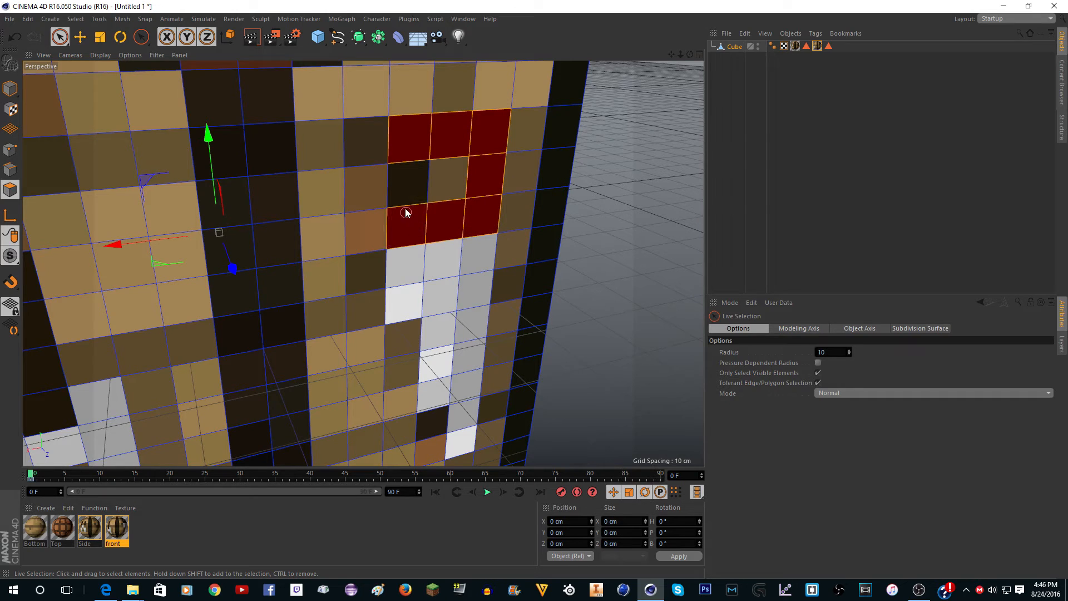
mouse_move(451, 291)
left_mouse_down()
mouse_move(446, 369)
mouse_move(462, 386)
mouse_move(461, 427)
left_mouse_up()
left_click_drag(456, 330, 464, 269)
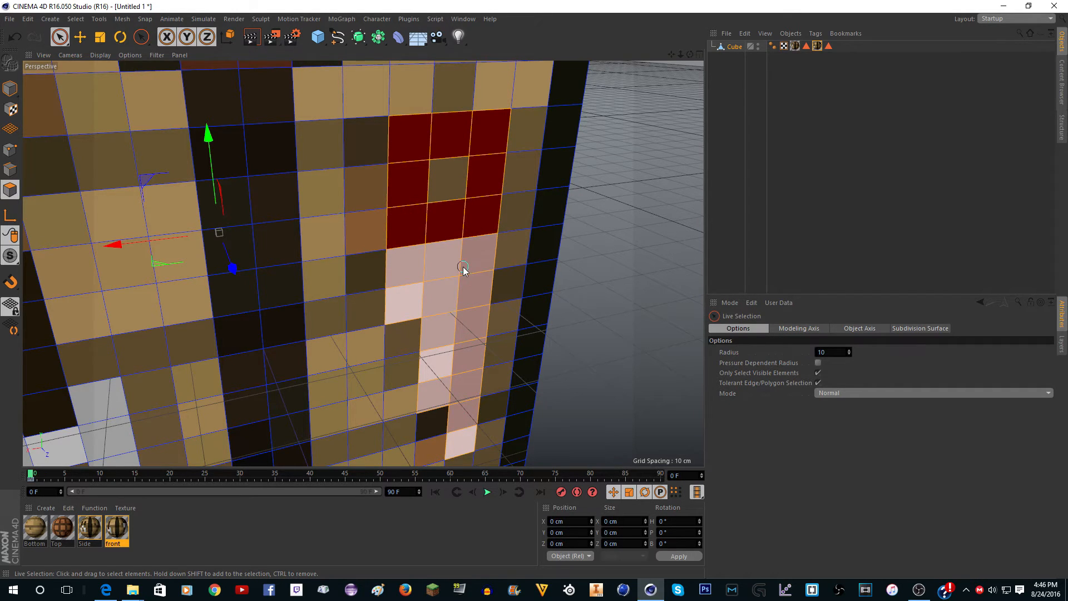
Step: Activate Extrude for the selected saw polygons and set its maximum angle to 91°
scroll(599, 218, "down", 5)
scroll(636, 219, "up", 4)
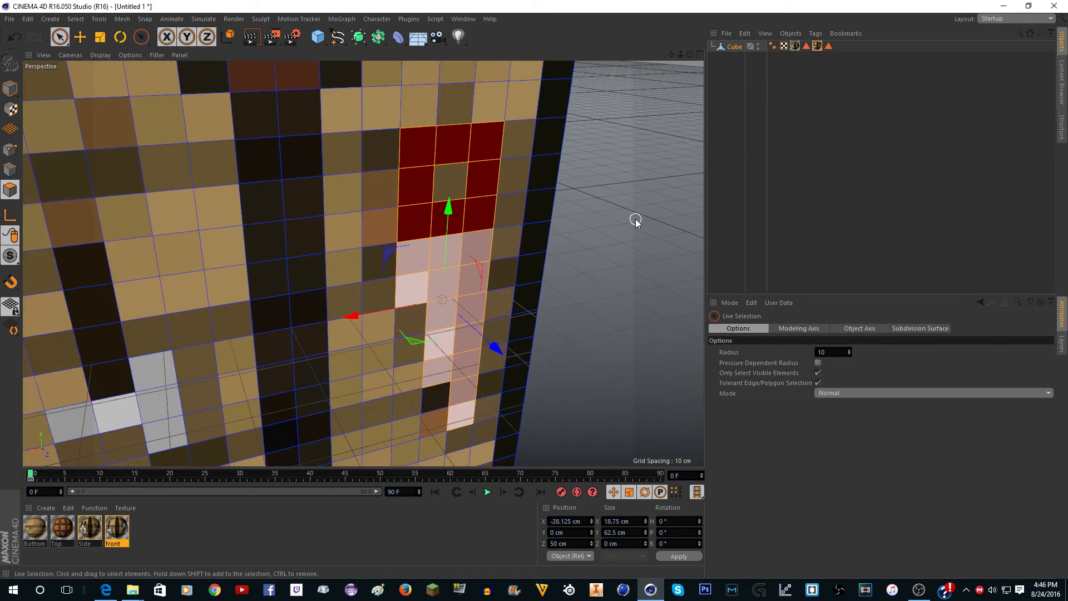
key("d")
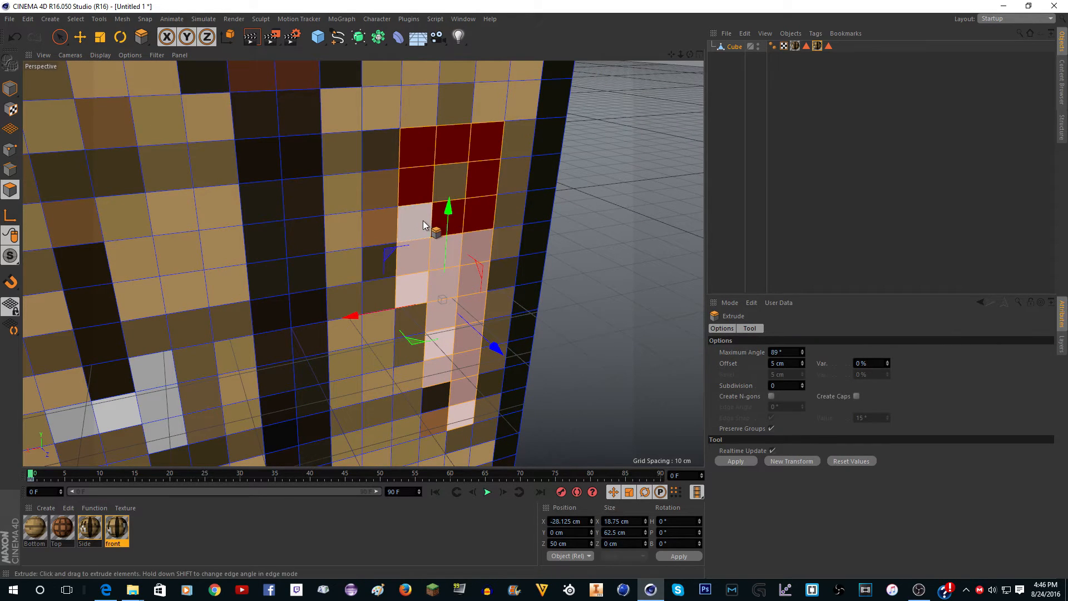
right_click(429, 221)
left_click(465, 332)
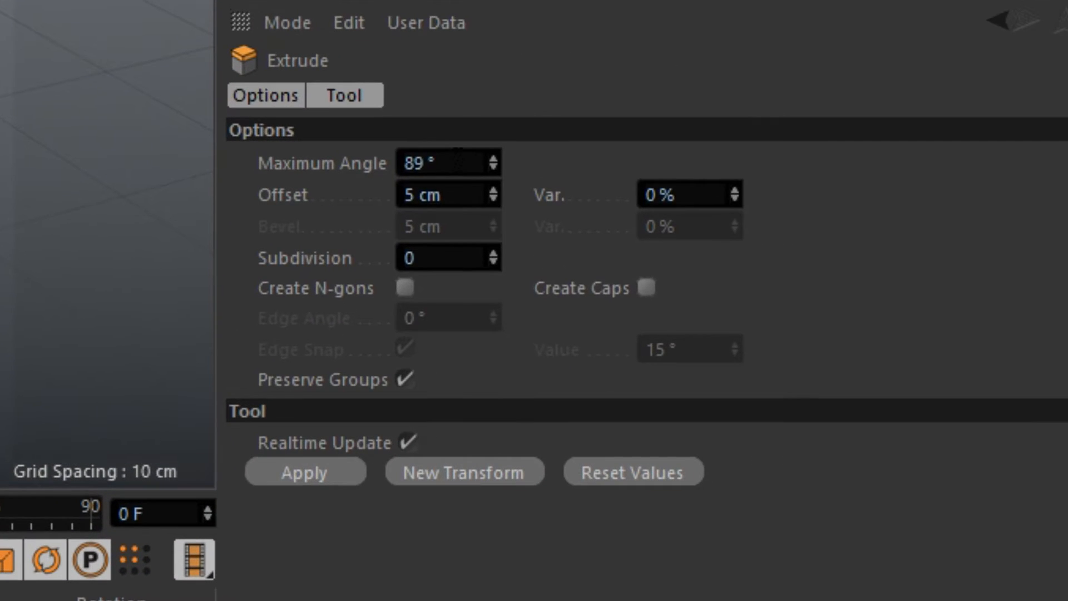
left_click_drag(457, 162, 229, 189)
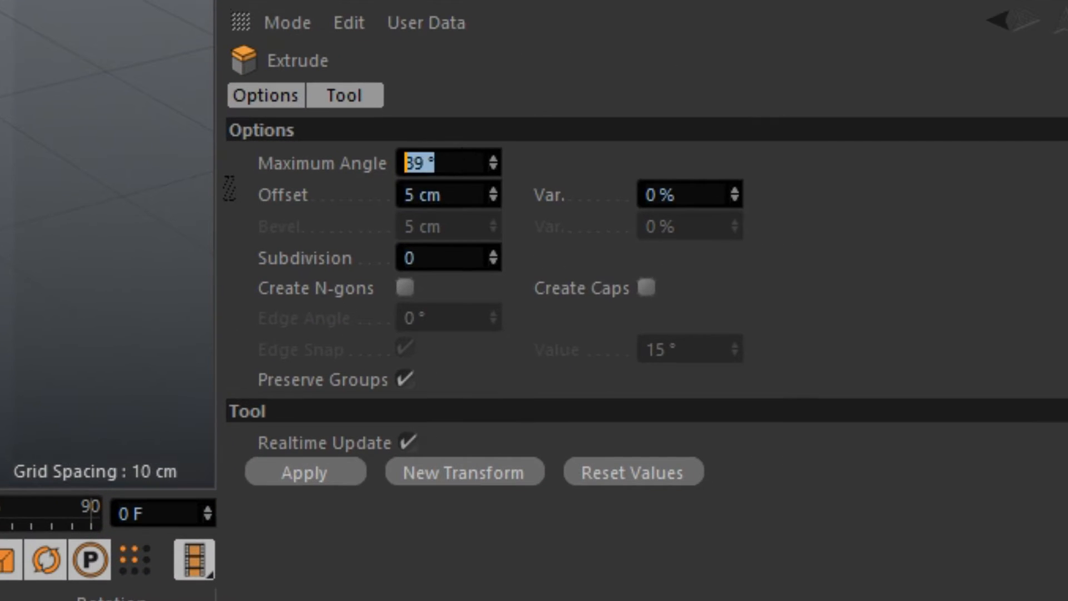
type("9")
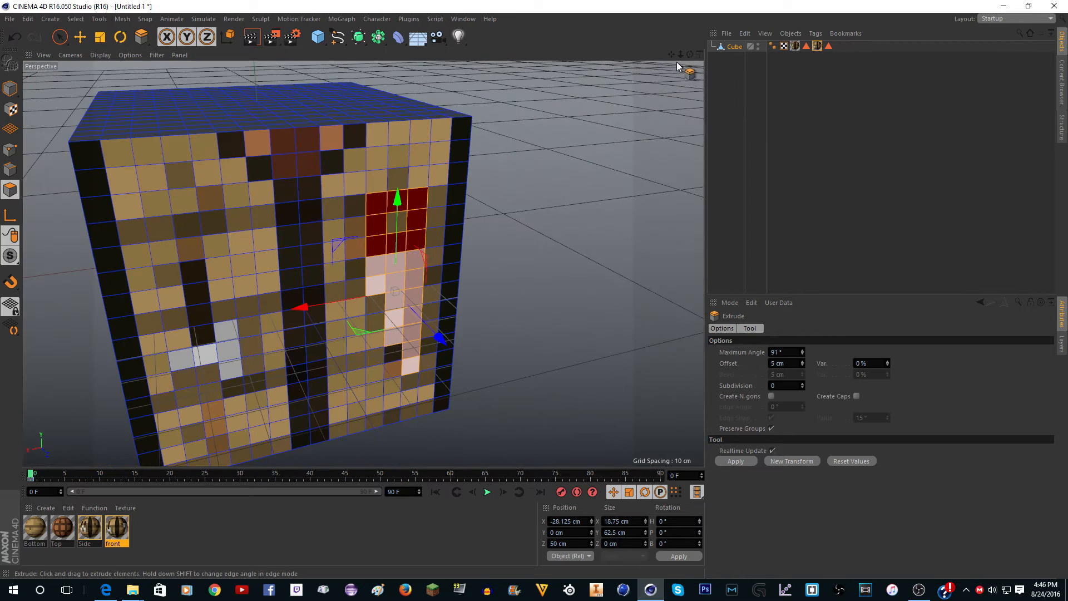
Step: Add the two adjoining polygons at the cube's upper corner beside the saw to the selection
left_click_drag(689, 56, 689, 57)
scroll(471, 192, "up", 3)
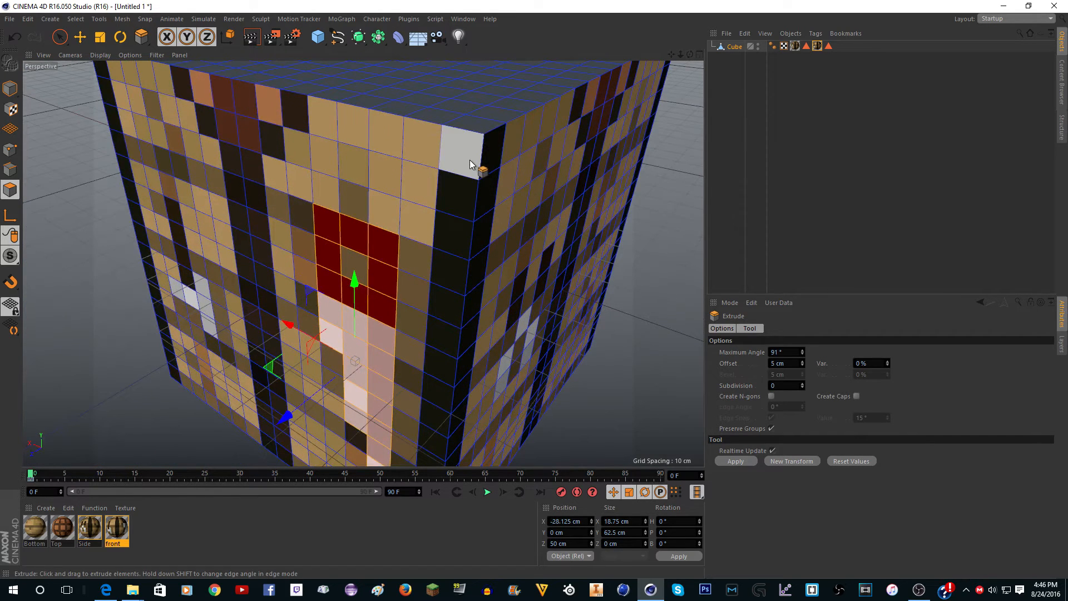
left_click(474, 152, "shift")
scroll(490, 136, "up", 2)
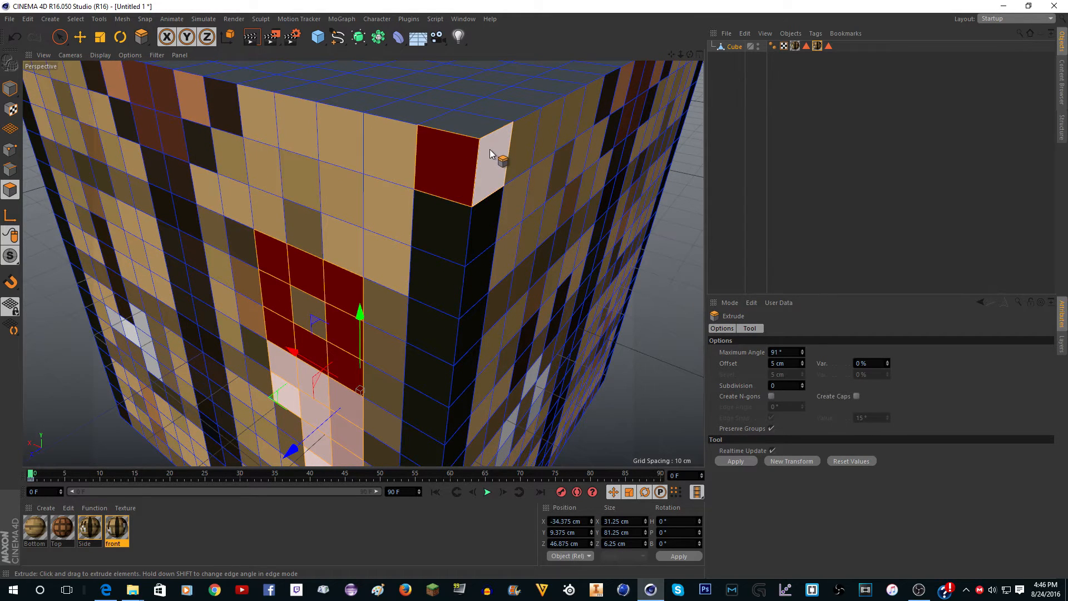
left_click(489, 149, "shift")
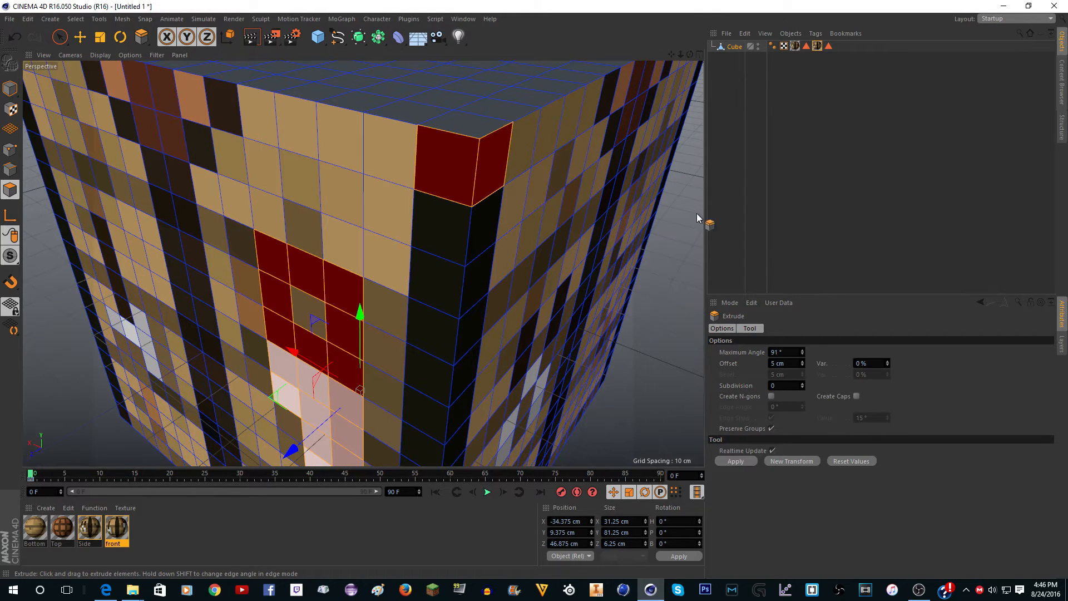
left_click(423, 184, "shift")
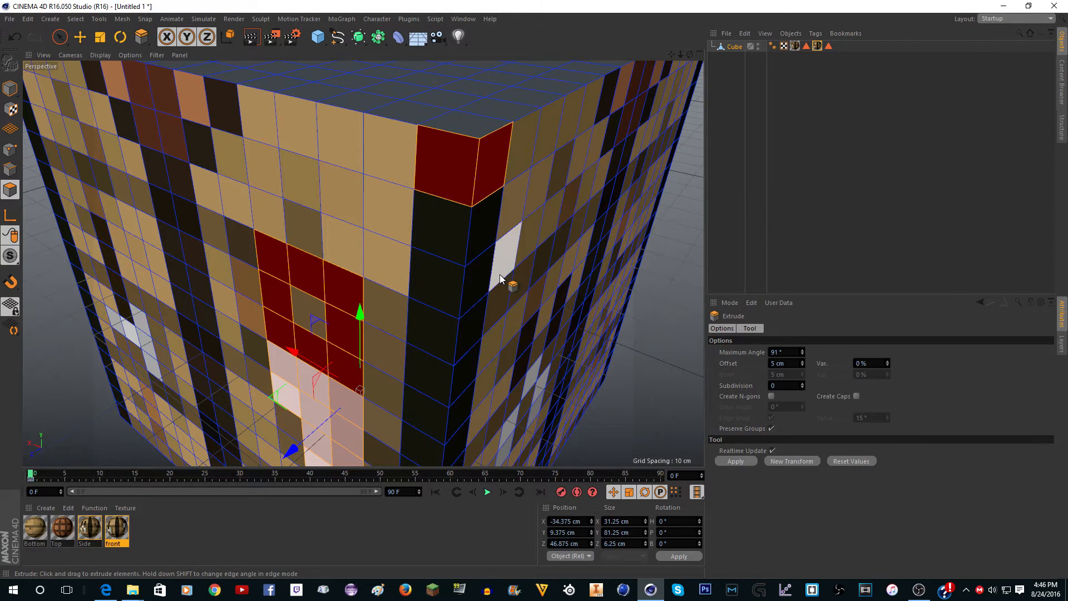
Step: Examine the selected saw and corner polygons on the front face from several angles and distances
scroll(419, 163, "down", 5)
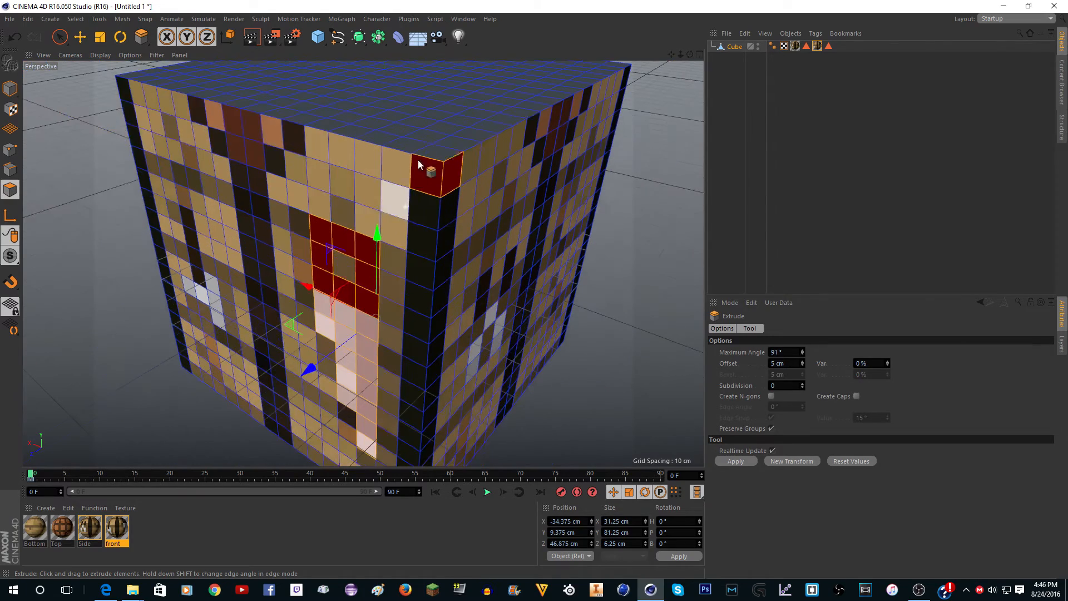
left_click_drag(690, 54, 685, 104)
scroll(684, 106, "down", 4)
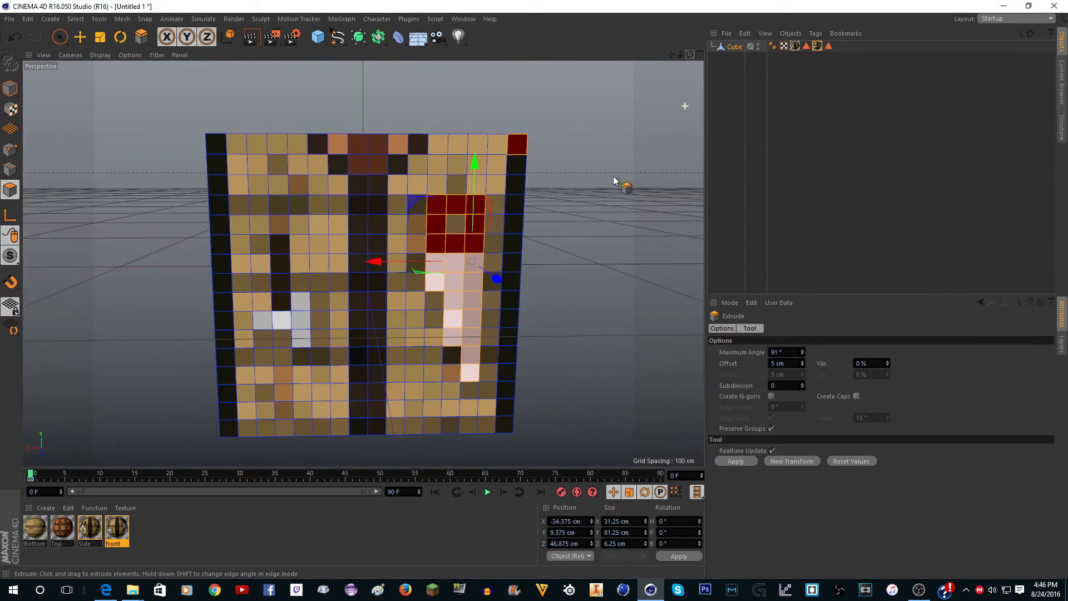
scroll(546, 271, "up", 5)
scroll(551, 271, "down", 3)
left_click_drag(690, 54, 744, 51)
scroll(442, 207, "up", 3)
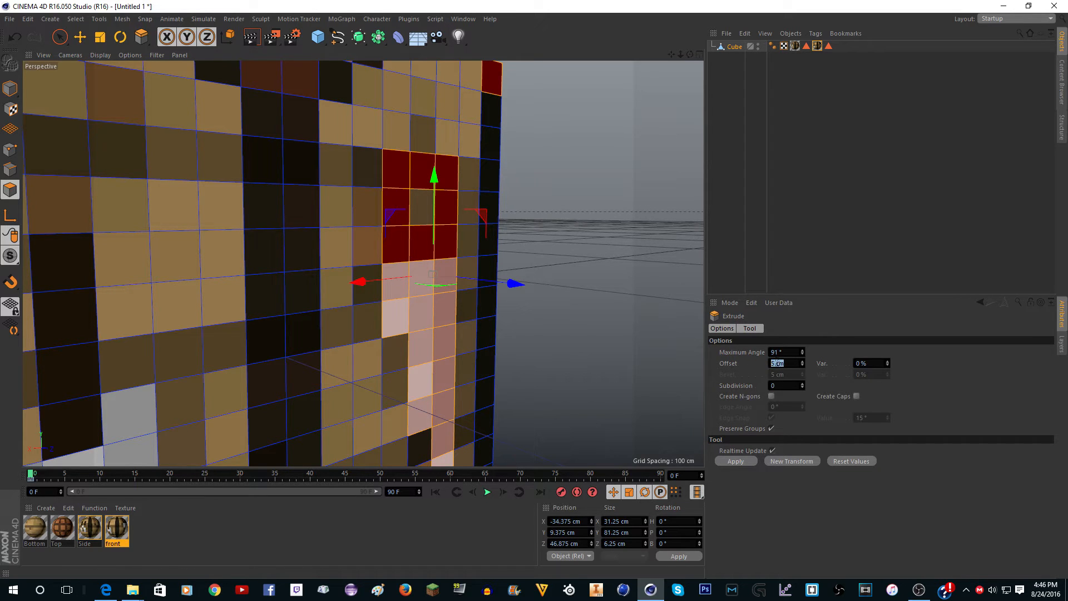
scroll(632, 353, "down", 10)
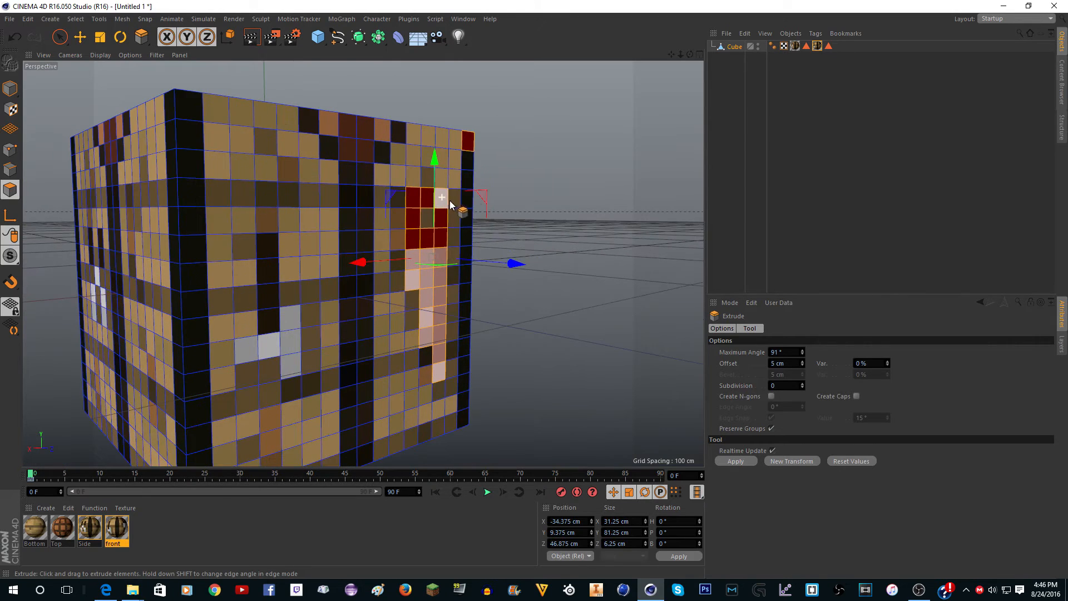
scroll(451, 205, "down", 1)
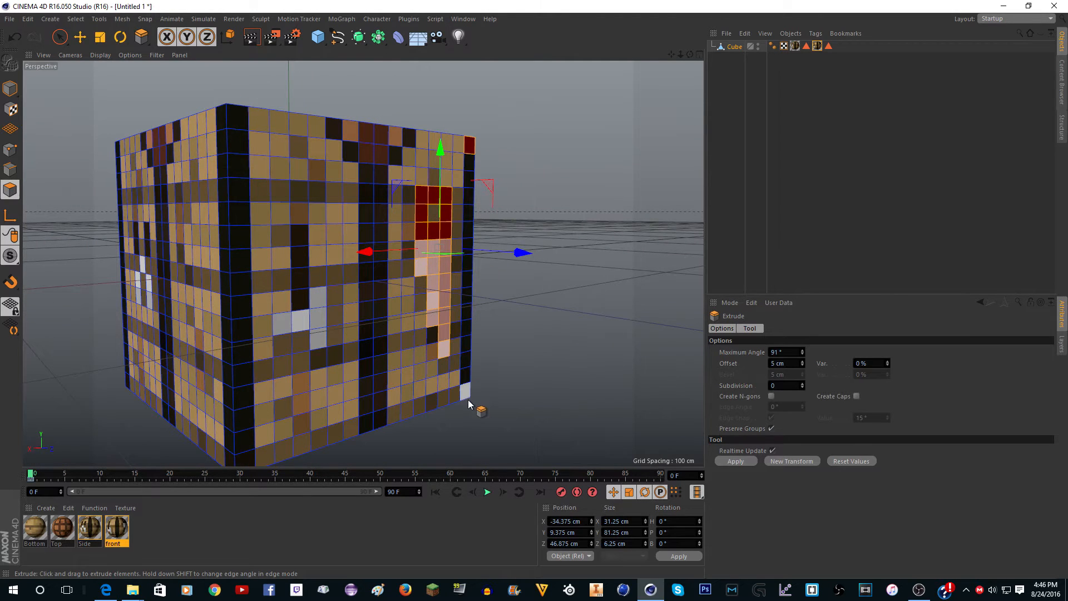
scroll(420, 389, "up", 3)
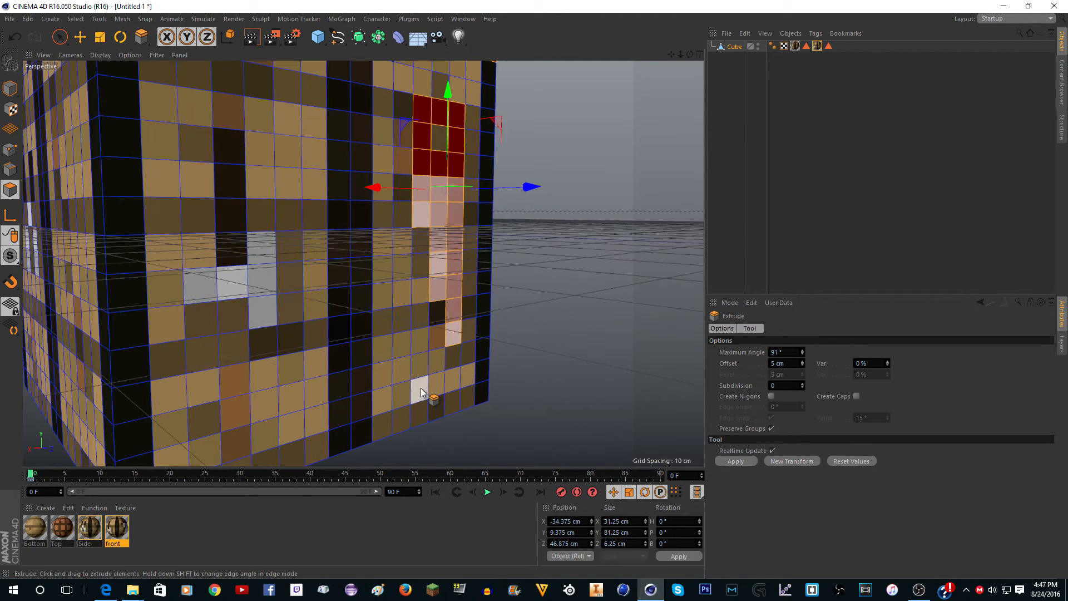
scroll(493, 397, "down", 2)
scroll(498, 336, "up", 5)
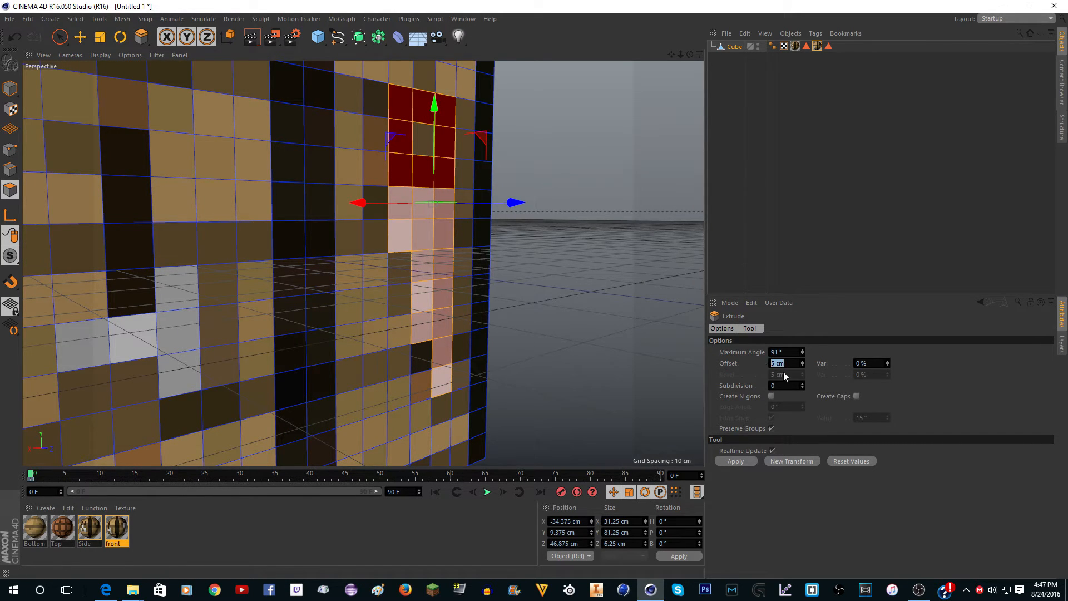
Step: Extrude the selected saw and upper-corner polygons outward with an offset of 3.125 cm
type("6565464")
double_click(781, 363)
key("Return")
scroll(565, 348, "down", 3)
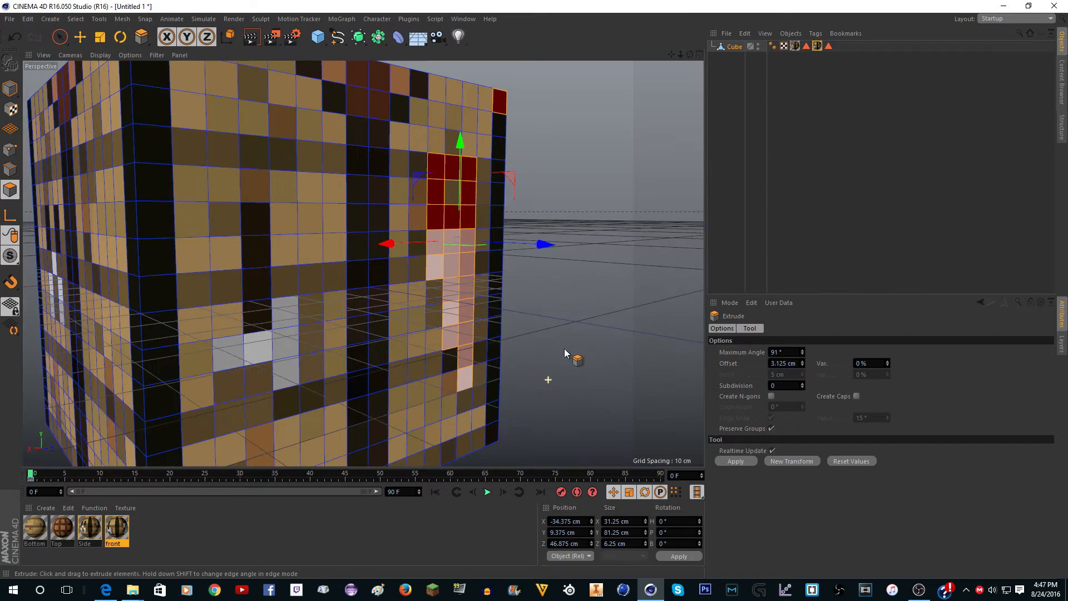
scroll(448, 202, "up", 4)
left_click_drag(447, 200, 443, 185, "alt")
mouse_move(463, 310)
left_mouse_down("alt")
mouse_move(443, 262)
mouse_move(453, 298)
left_mouse_up("alt")
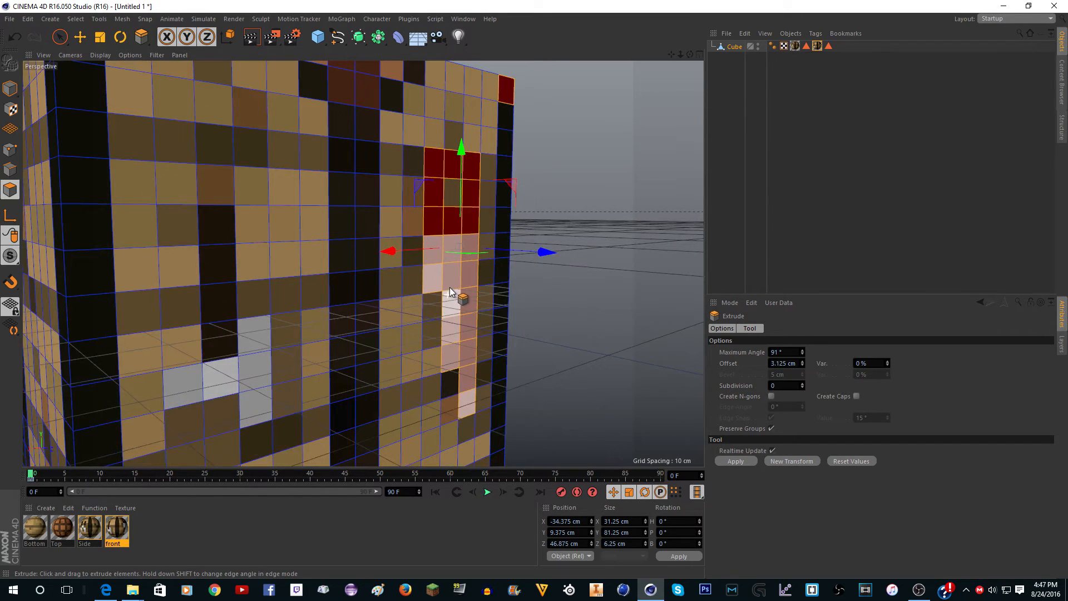
left_click(730, 459)
scroll(641, 70, "up", 2)
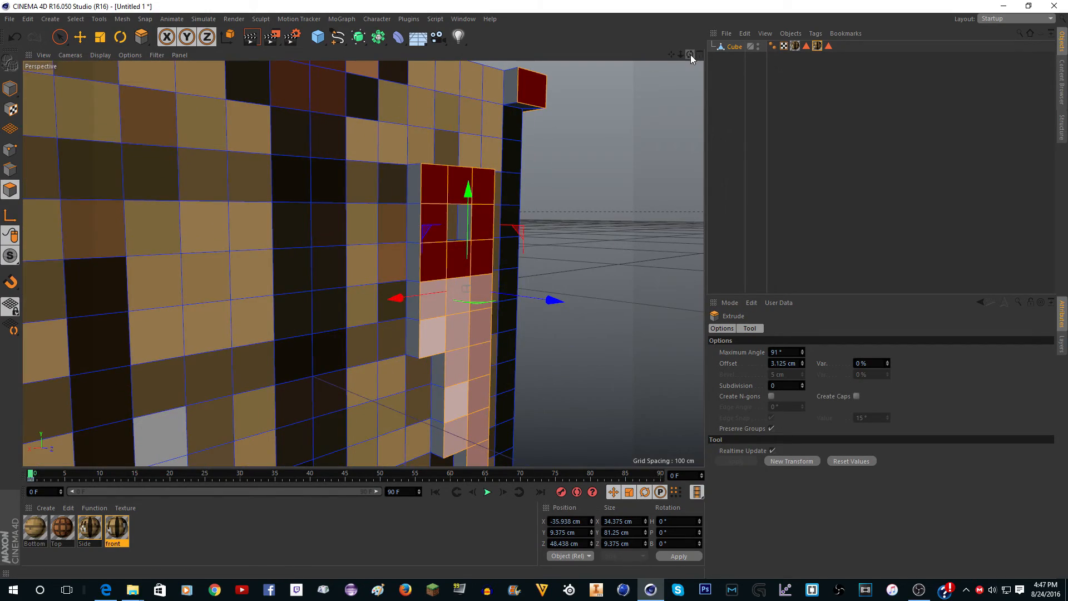
Step: Examine the extruded saw and corner block from above and from the side, and render the view
left_click_drag(690, 55, 139, 240)
scroll(326, 201, "up", 2)
scroll(433, 187, "up", 1)
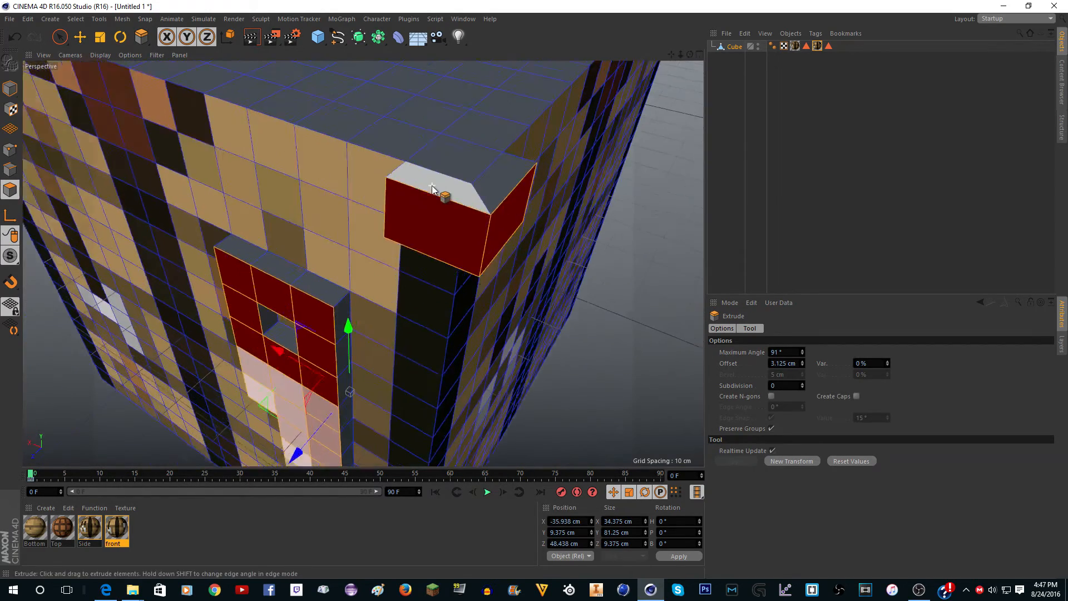
scroll(433, 187, "up", 1)
scroll(604, 190, "down", 4)
left_click_drag(690, 54, 770, 70)
scroll(398, 162, "up", 1)
scroll(412, 133, "up", 3)
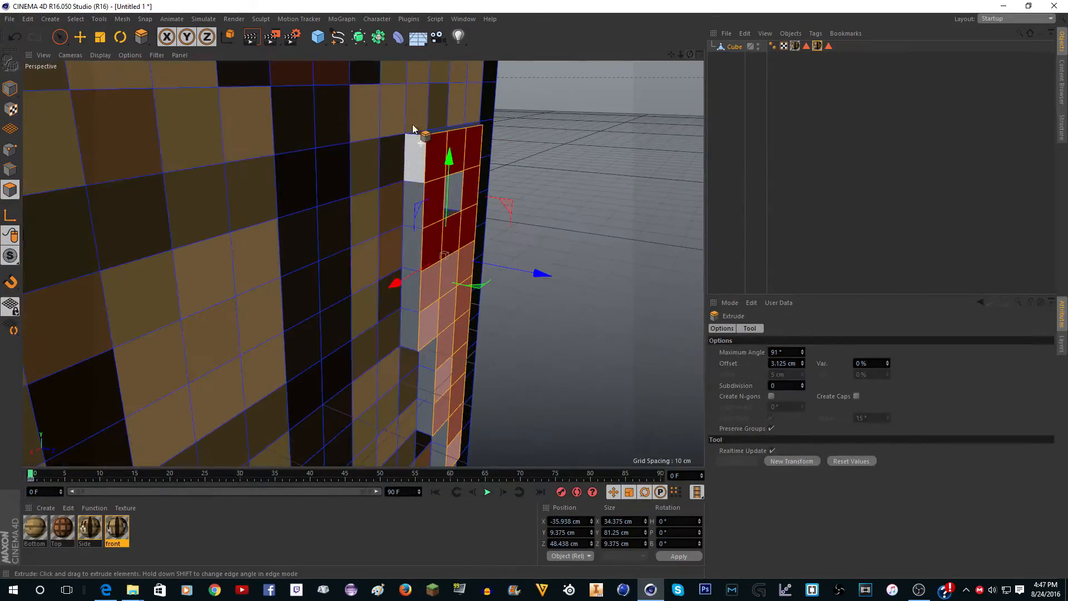
left_click(257, 43)
scroll(448, 162, "down", 2)
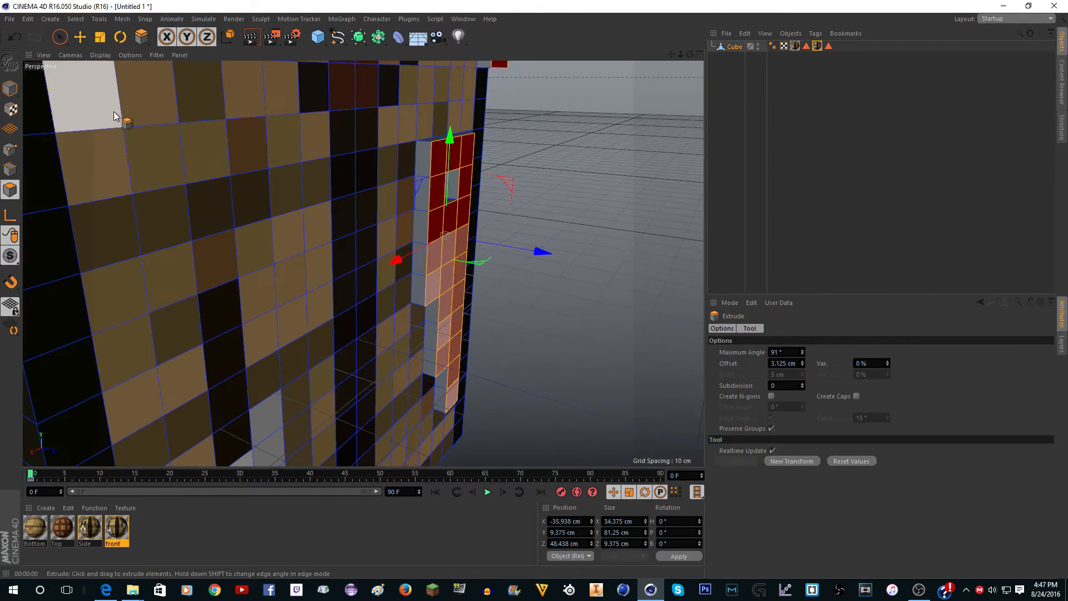
Step: Select the extruded saw's long side polygons and the polygons along the top of its handle with Live Selection
left_click(60, 37)
scroll(482, 160, "up", 3)
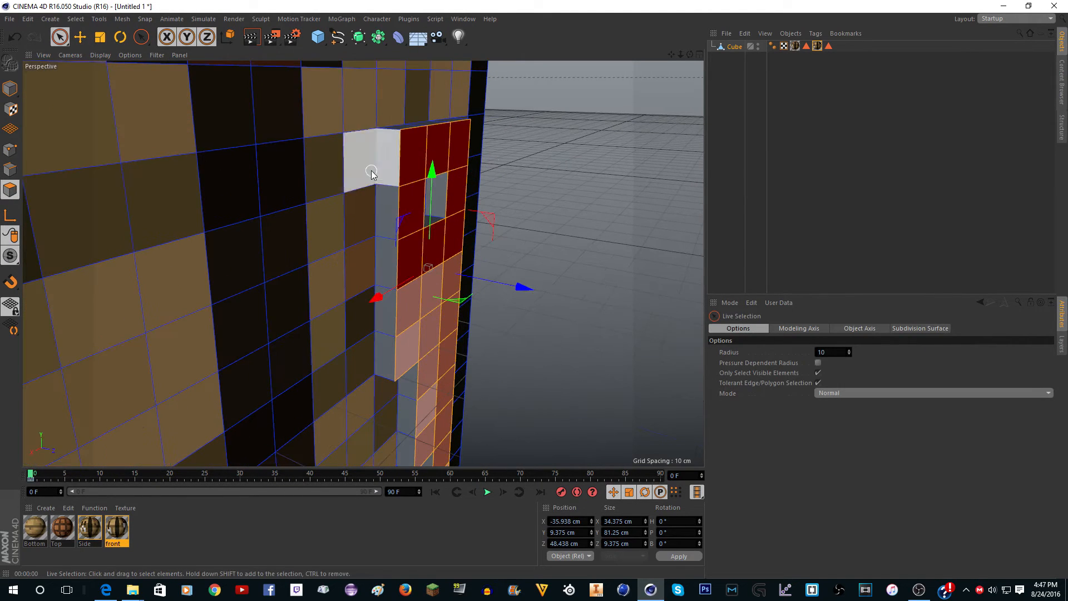
mouse_move(372, 173)
left_mouse_down()
mouse_move(389, 162)
mouse_move(384, 370)
left_mouse_up()
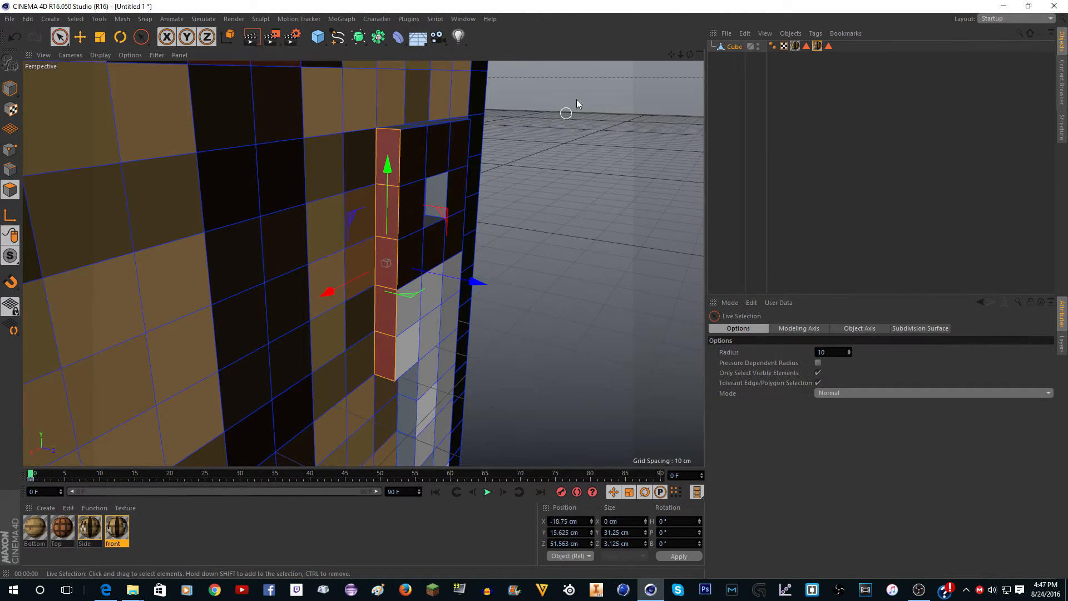
left_click_drag(690, 55, 601, 117)
left_click(432, 192, "shift")
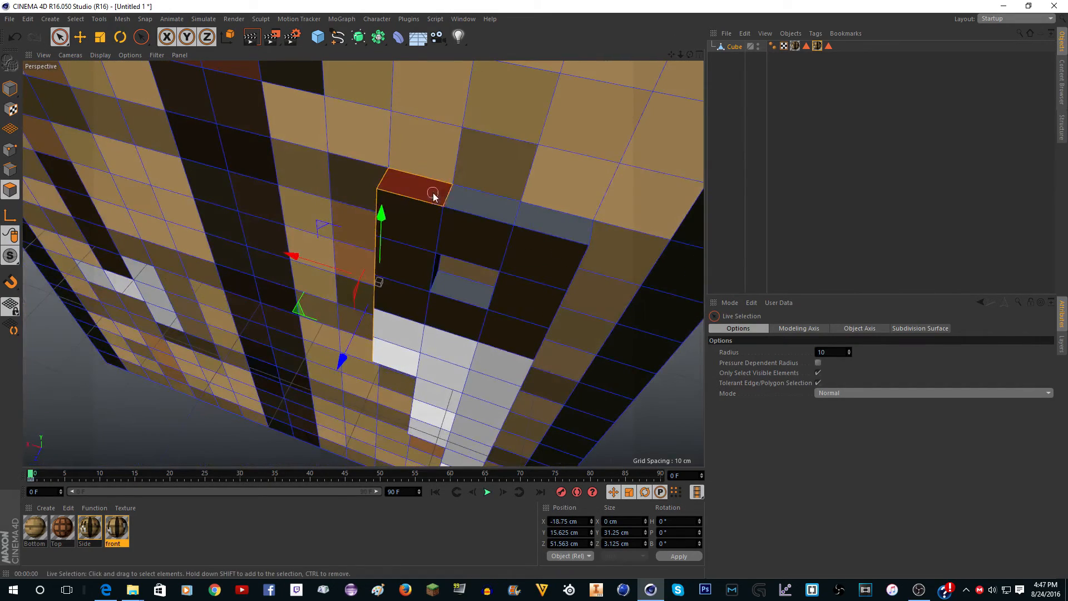
left_click_drag(433, 193, 534, 214, "shift")
Step: Add the saw's side polygons facing the cube's nearby vertical corner to the selection, covering handle and blade
scroll(433, 148, "down", 3)
left_click_drag(680, 55, 668, 58)
left_click_drag(690, 55, 612, 17)
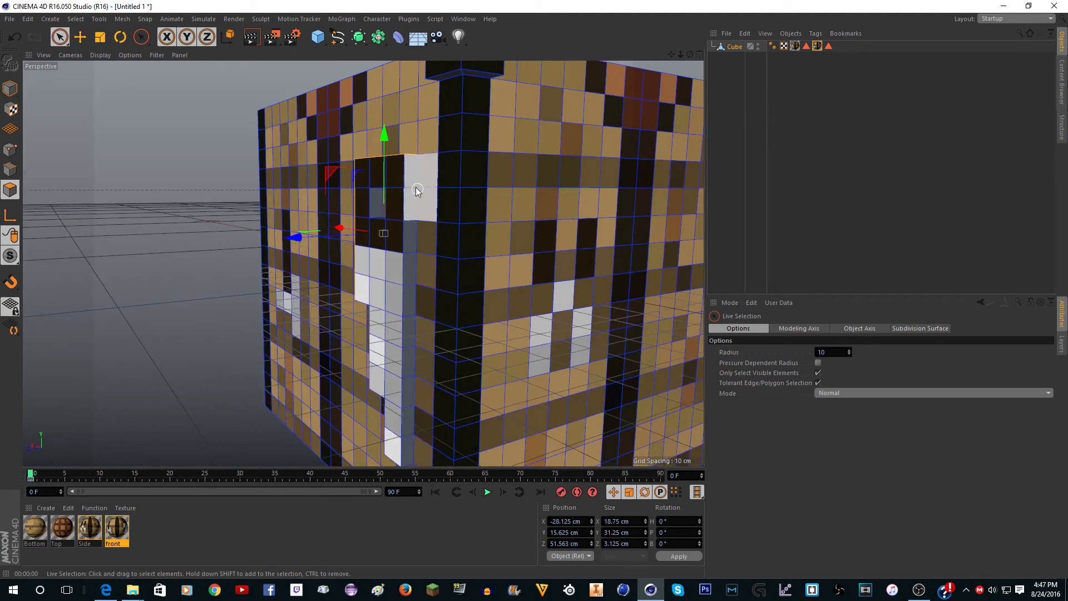
left_click_drag(417, 191, 407, 202, "shift")
mouse_move(404, 244)
left_mouse_down("shift")
mouse_move(401, 440)
mouse_move(389, 441)
mouse_move(392, 164)
left_mouse_up("shift")
Step: Add the blade's three underside end polygons and the stepped side polygons between them to the selection
scroll(602, 125, "down", 3)
left_click_drag(690, 54, 714, 9)
scroll(548, 273, "up", 7)
left_click(519, 284)
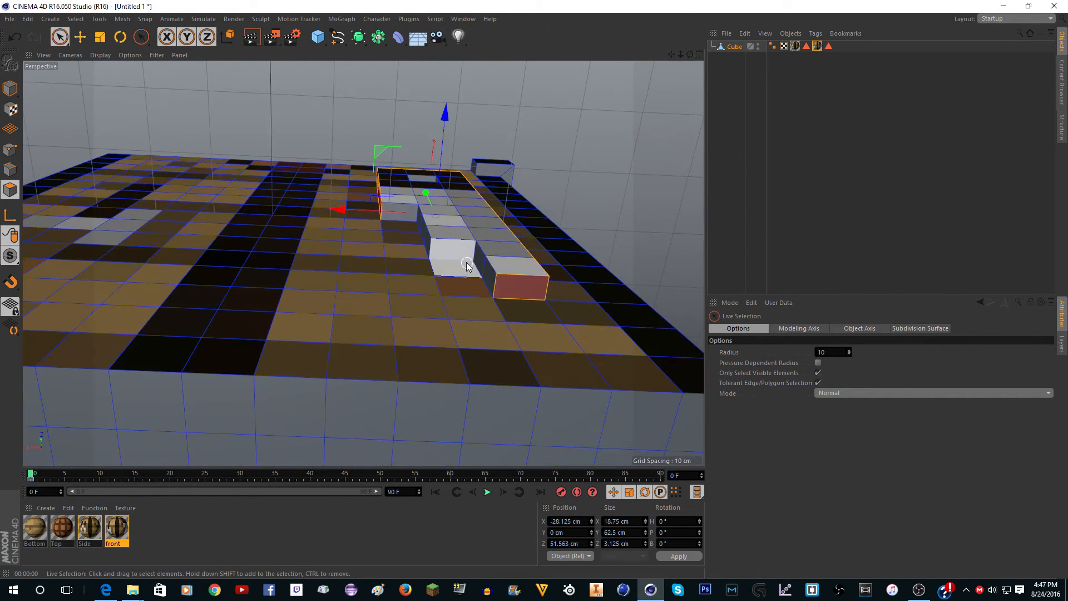
left_click(481, 267, "shift")
left_click(482, 268, "shift")
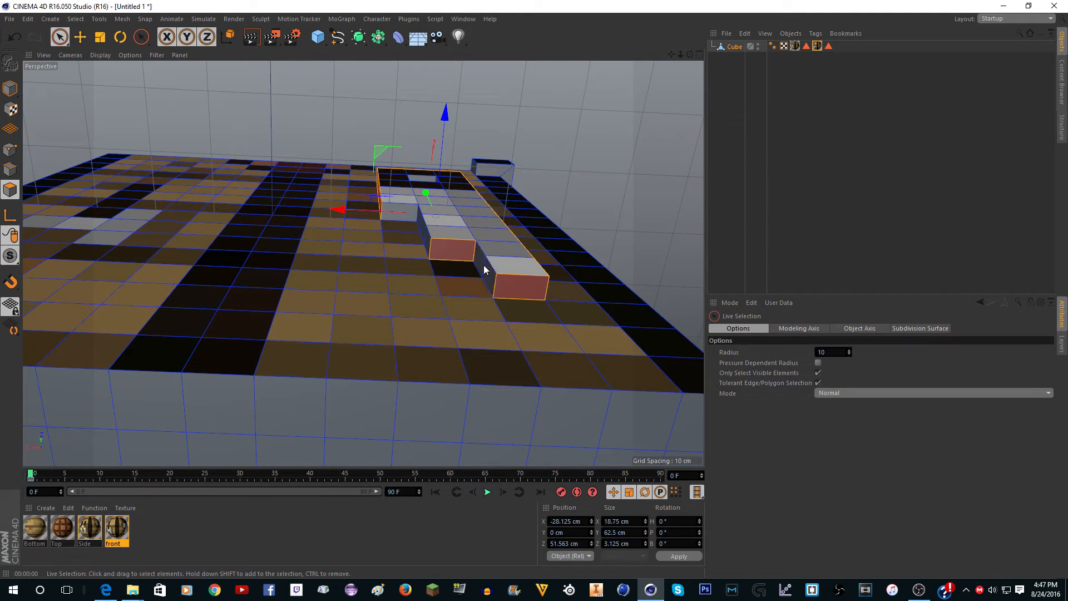
left_click(406, 213, "shift")
scroll(353, 212, "up", 6)
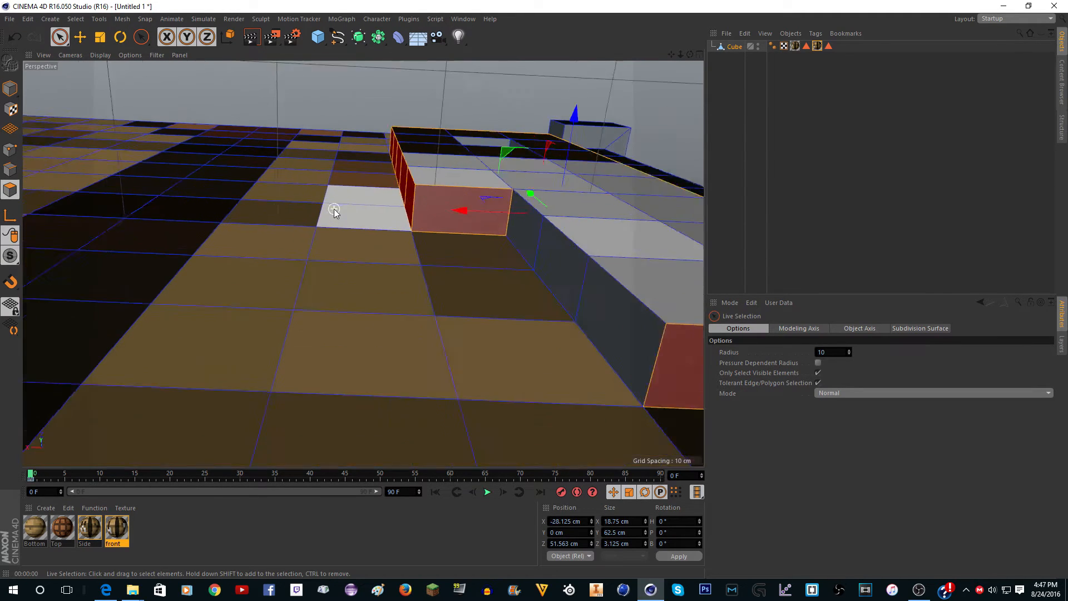
left_click_drag(582, 252, 653, 314, "shift")
Step: Apply the front material to the selected saw side polygons and render the view to check it
scroll(445, 270, "down", 5)
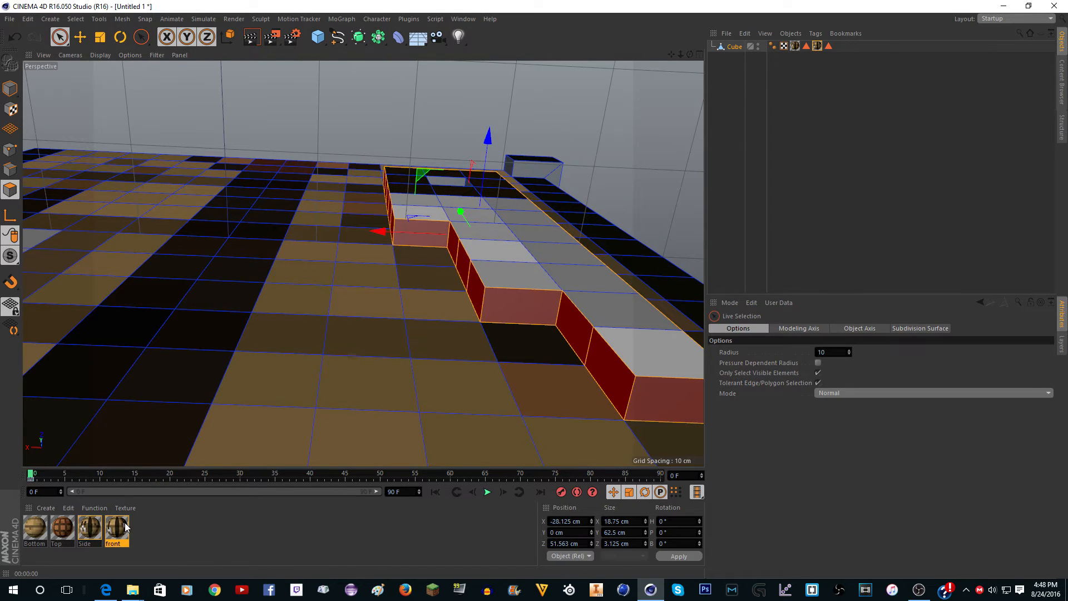
scroll(281, 298, "down", 4)
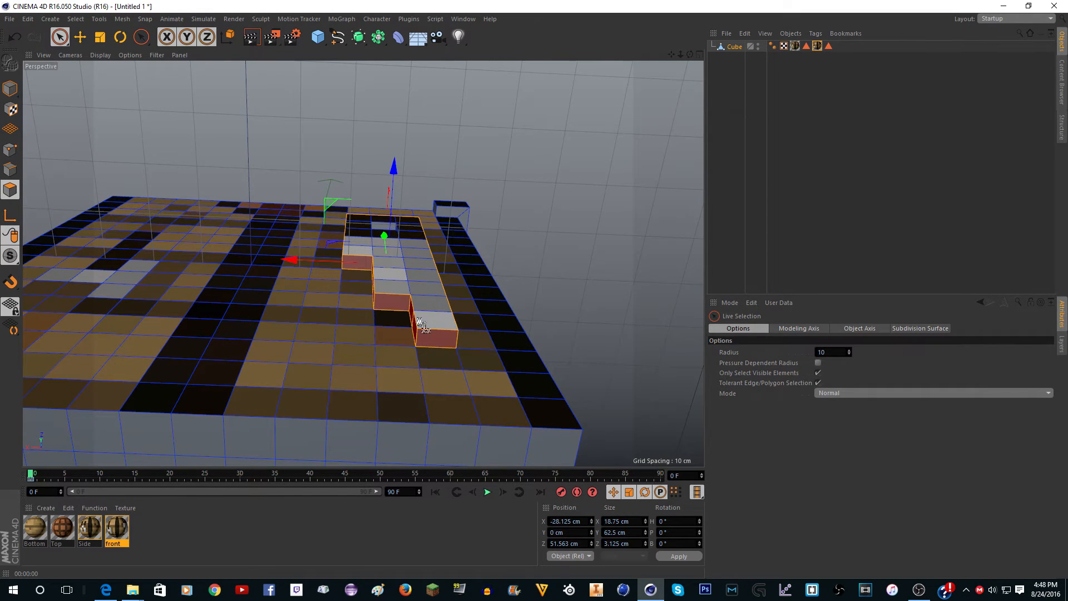
left_click_drag(390, 311, 391, 312)
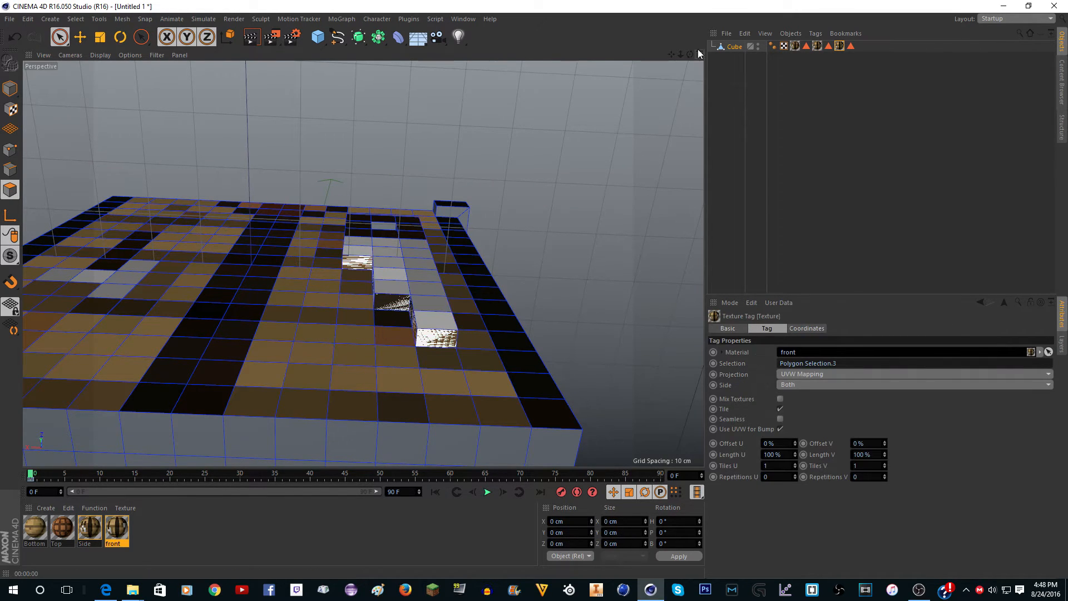
left_click_drag(690, 54, 640, 89)
left_click_drag(384, 290, 395, 370, "alt")
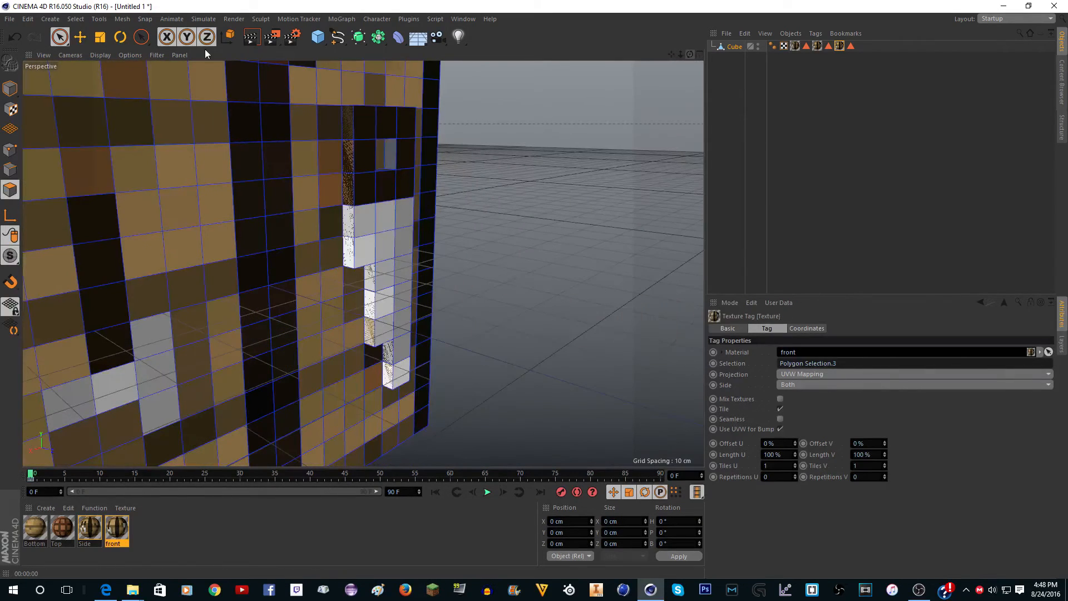
left_click(245, 36)
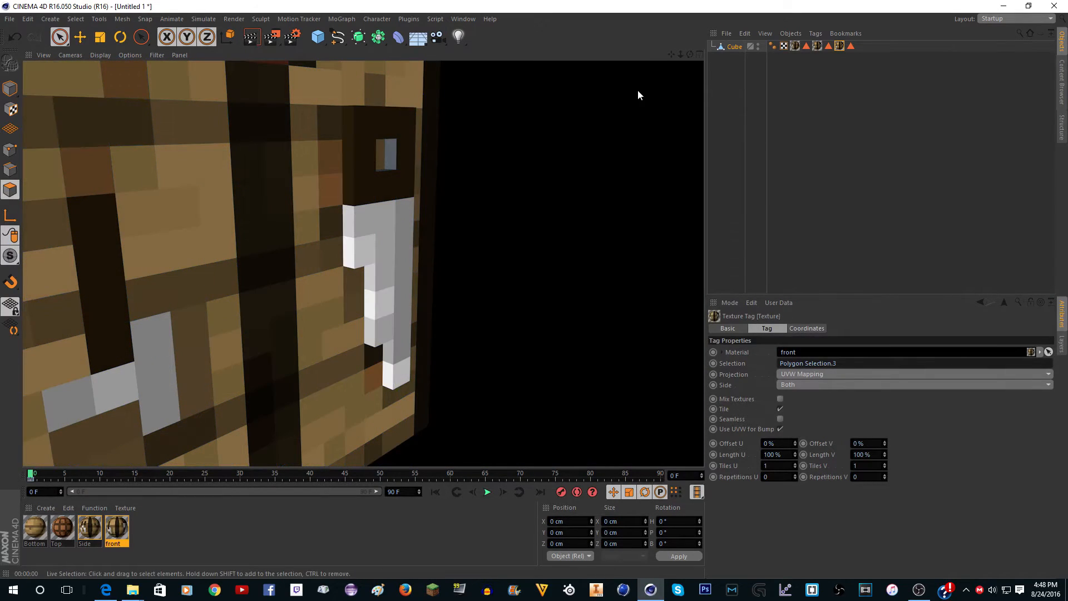
Step: Inspect the uppermost side polygon of the saw handle up close and render the view to check its texture
left_click_drag(416, 251, 336, 187, "alt")
scroll(336, 187, "up", 3)
left_click(415, 133)
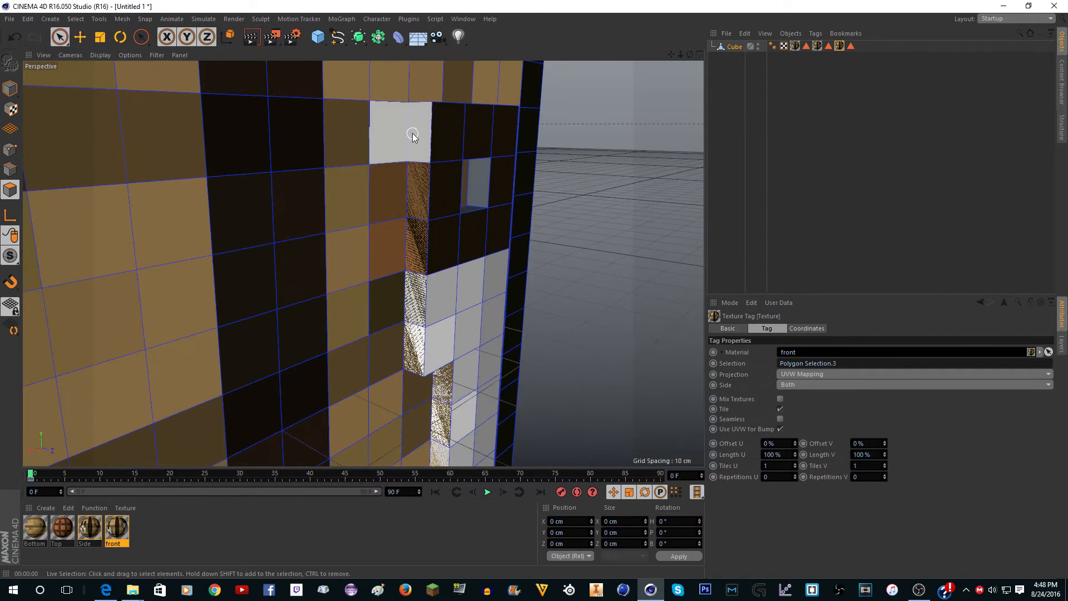
left_click(604, 117)
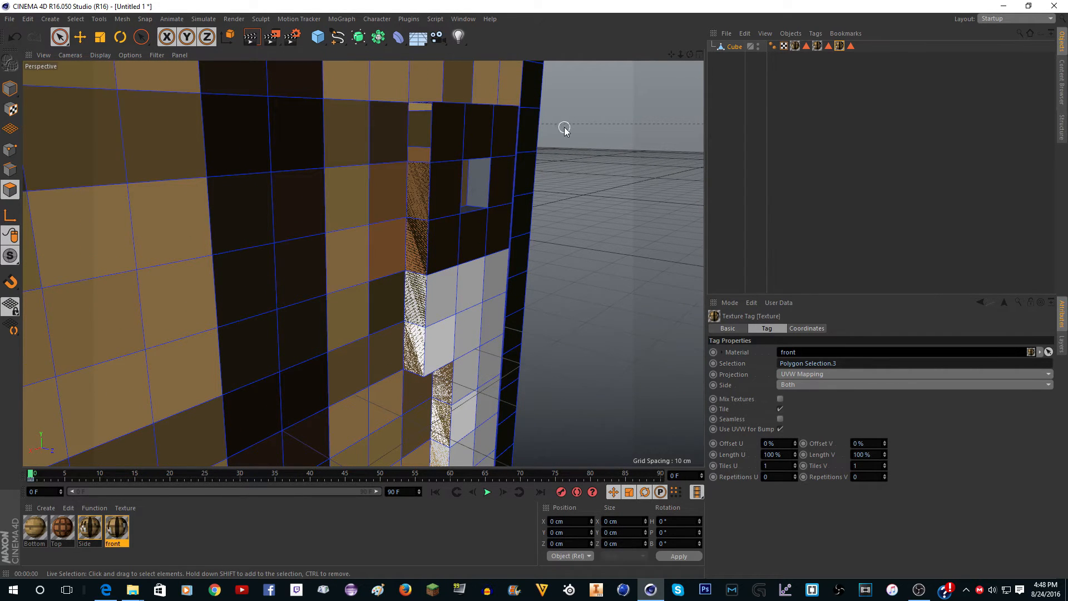
key("ctrl+z")
scroll(219, 155, "down", 3)
scroll(405, 188, "up", 3)
scroll(612, 196, "down", 2)
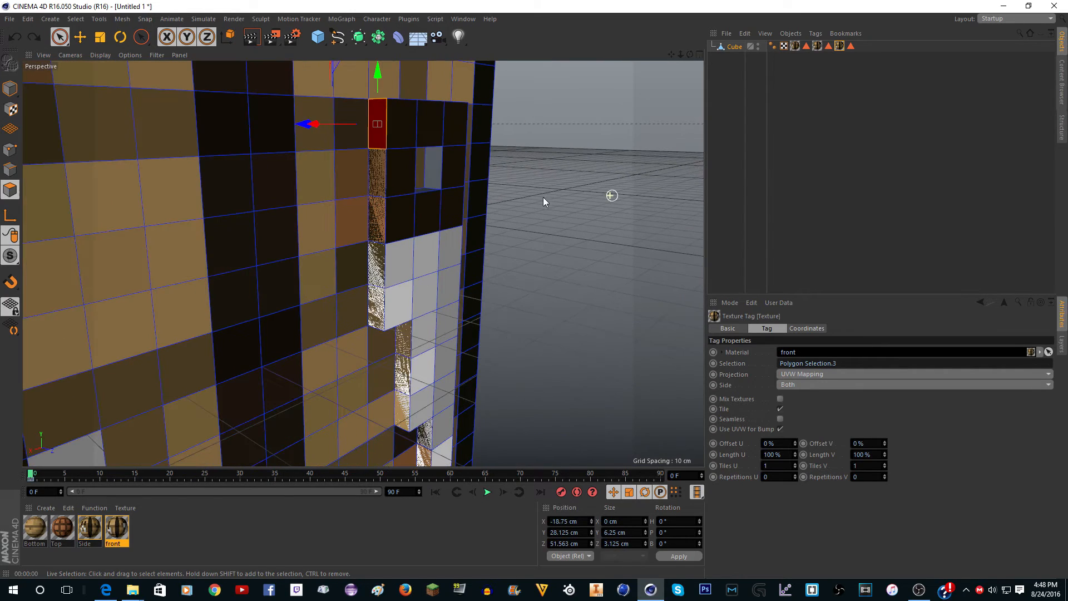
left_click(250, 37)
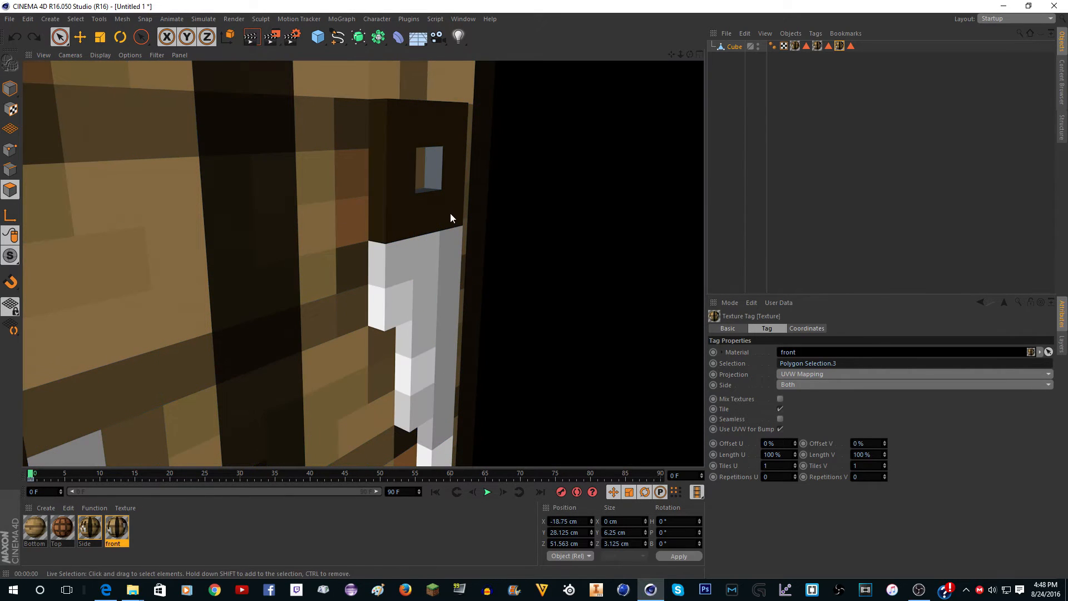
Step: Select the side and bottom polygons inside the saw handle's hole, apply the front material to them, and render the view
scroll(450, 217, "up", 5)
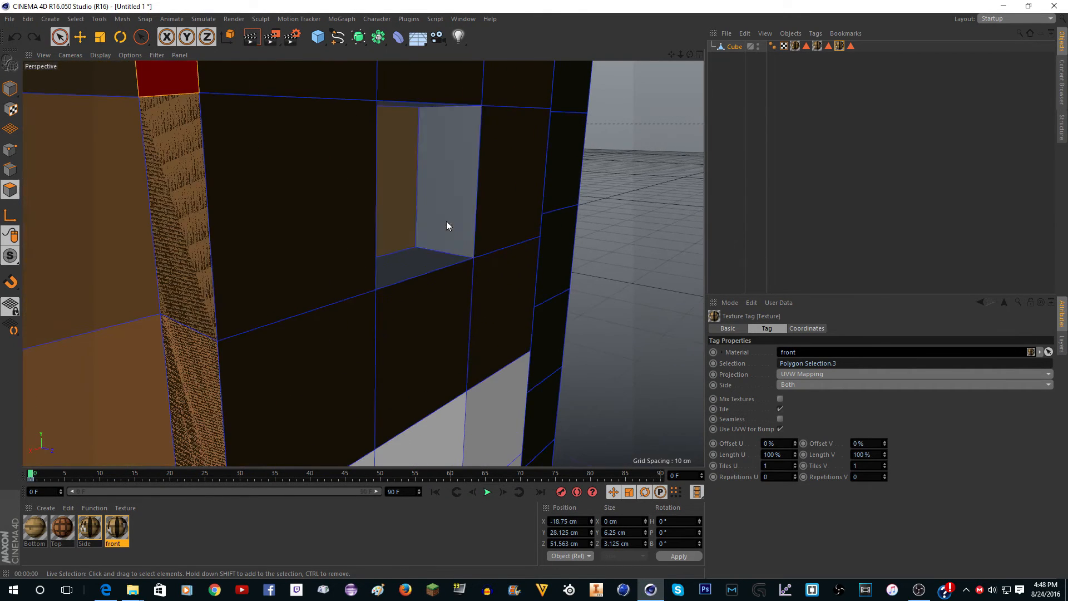
left_click(448, 226)
left_click(434, 254, "shift")
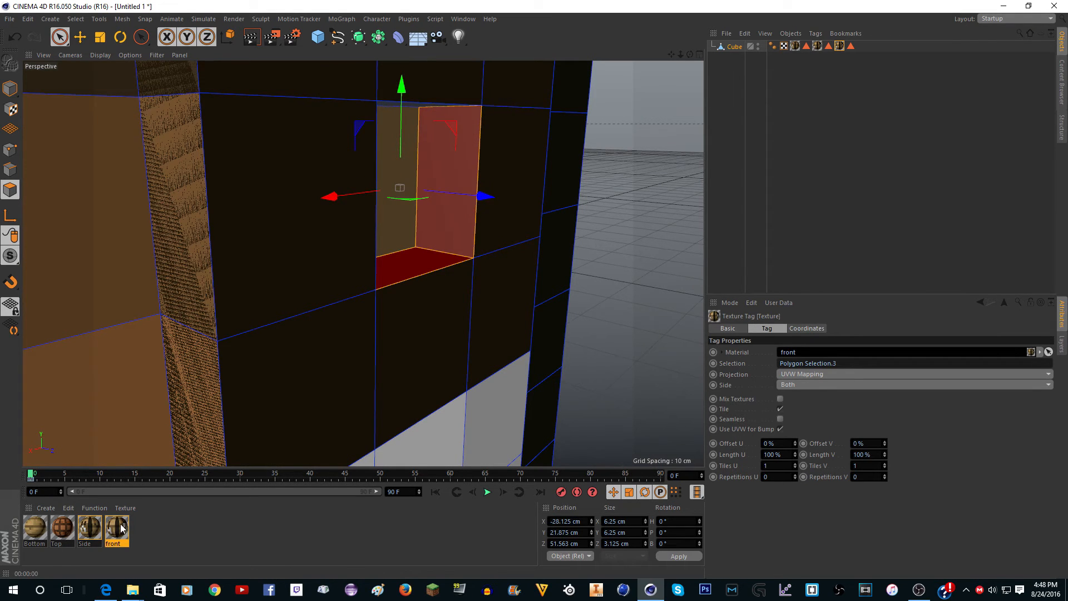
left_click_drag(121, 527, 448, 202)
left_click(669, 138)
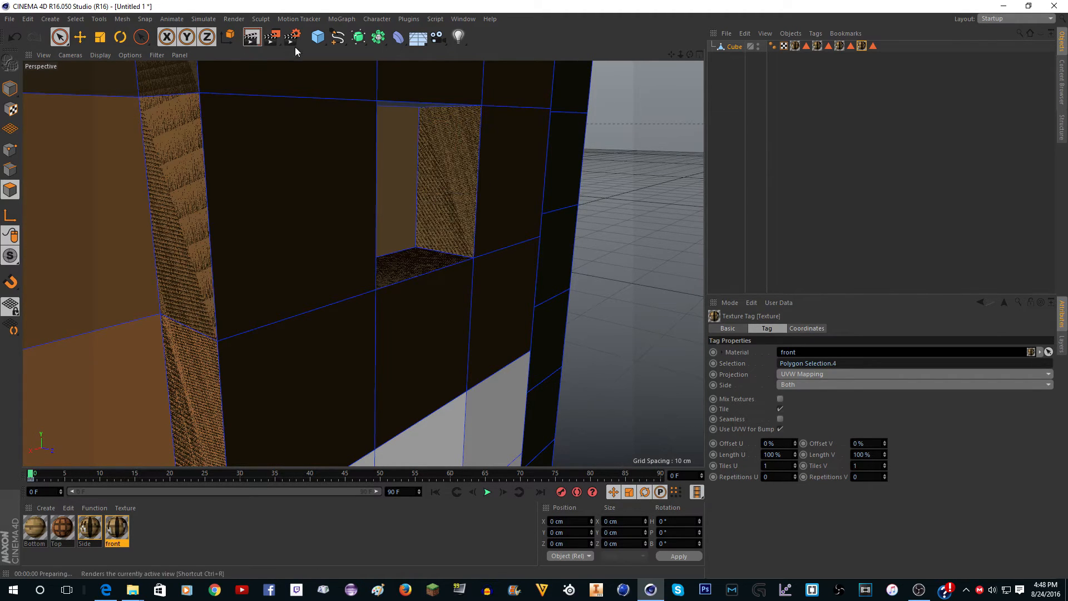
Step: Select the polygons at the cube's corner beside the saw and the group above the side-face tool, and activate Extrude
scroll(474, 205, "down", 10)
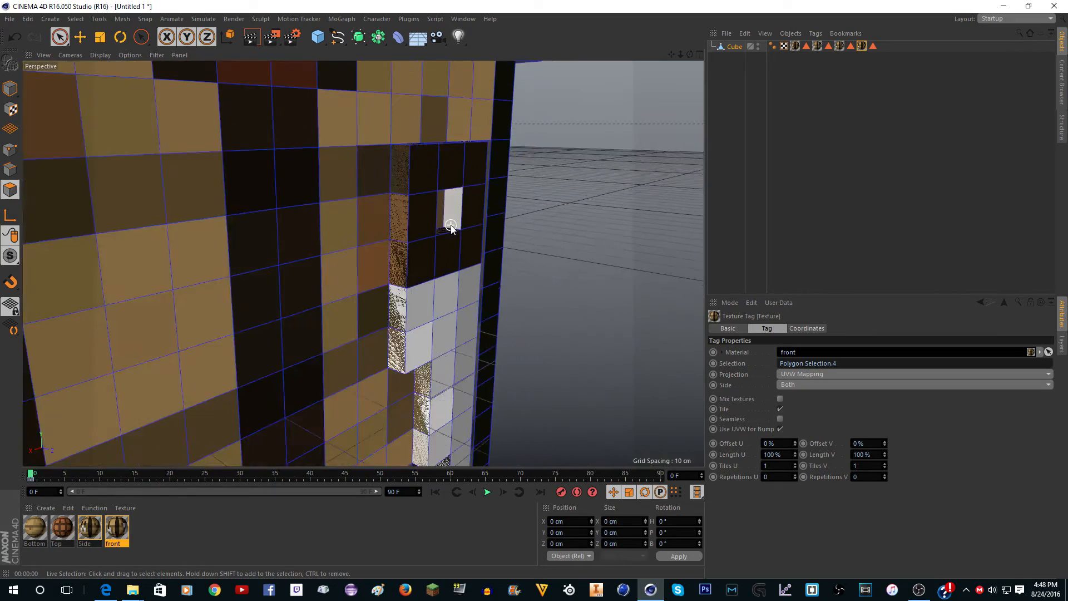
scroll(381, 189, "up", 3)
scroll(381, 189, "down", 5)
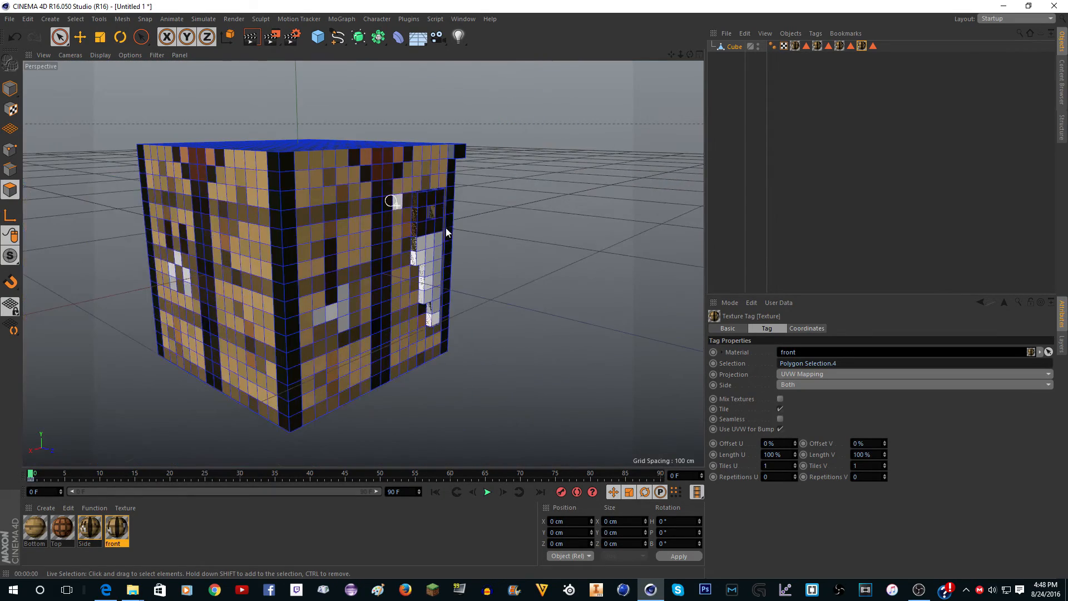
left_click_drag(393, 201, 601, 211, "alt")
scroll(453, 222, "up", 10)
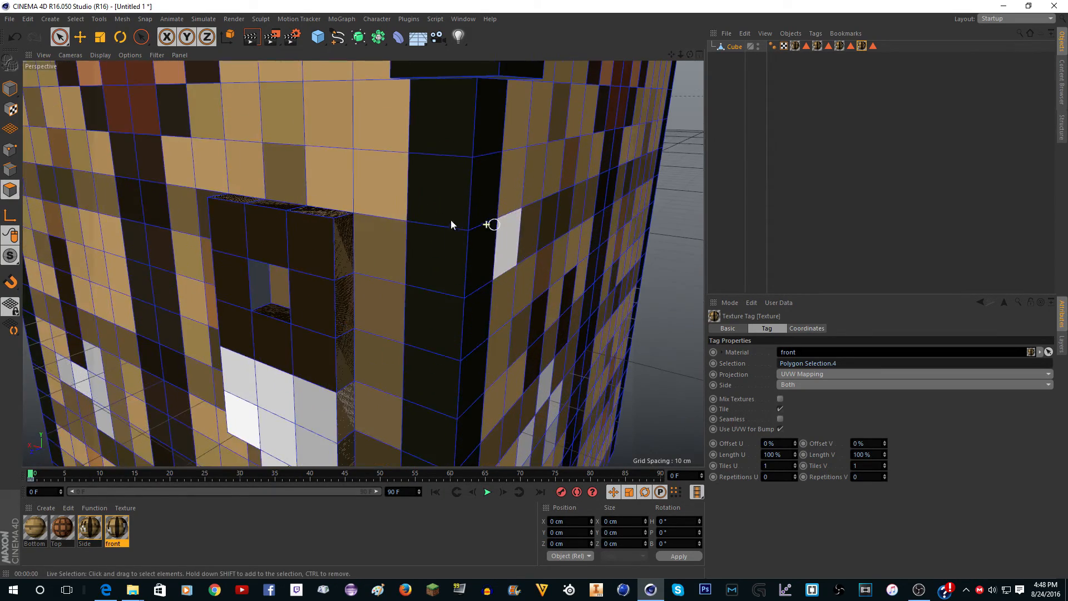
left_click(437, 205)
left_click_drag(404, 198, 404, 229)
mouse_move(564, 290)
left_mouse_down("shift")
mouse_move(562, 310)
mouse_move(563, 293)
left_mouse_up("shift")
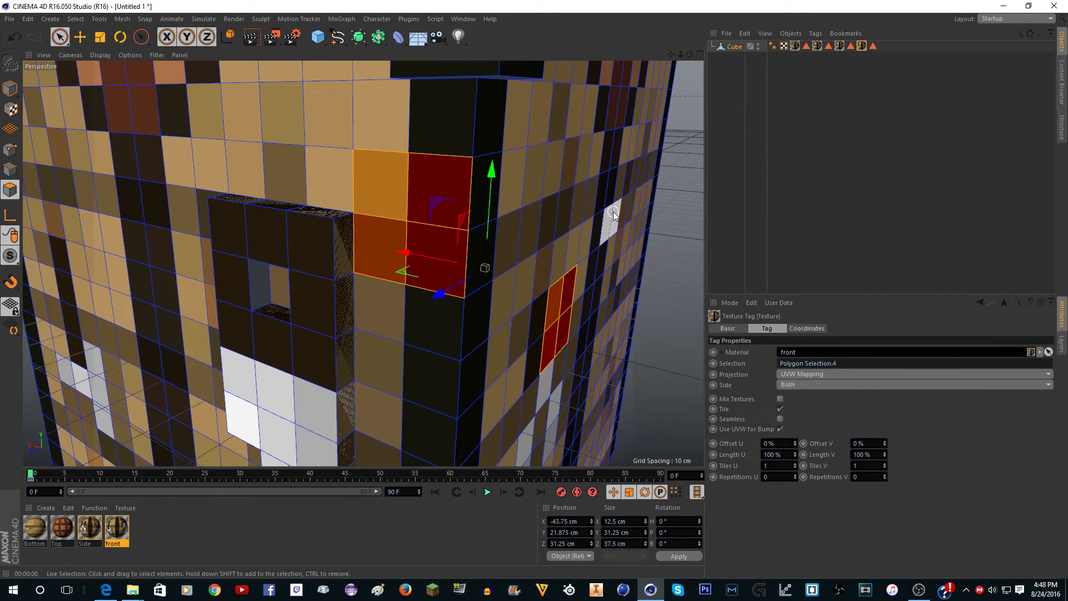
key("d")
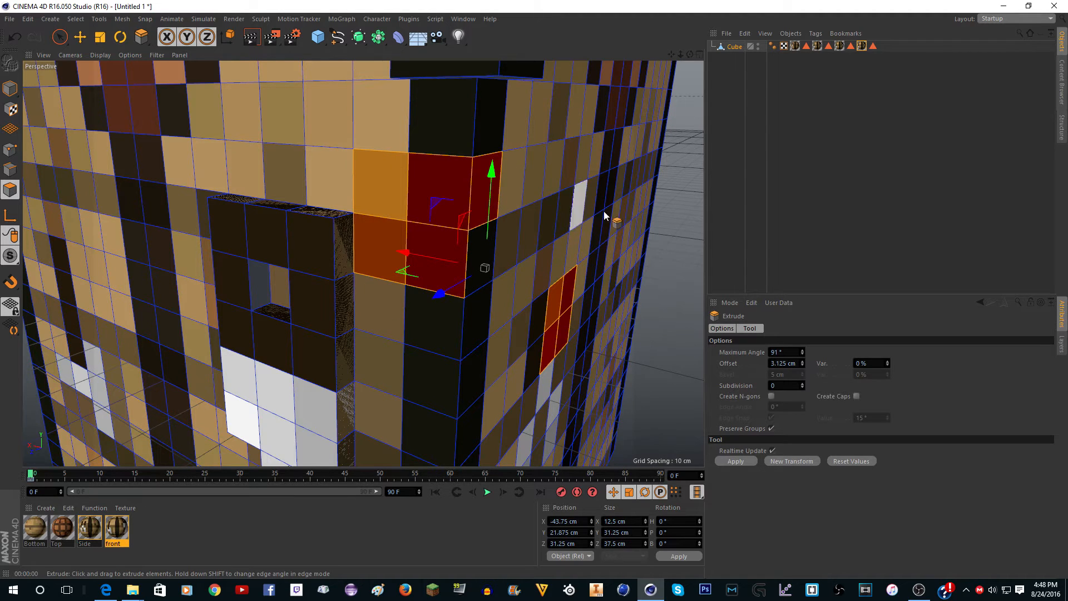
Step: Try extruding the selected corner and side-face polygons with the 3.125 cm offset, and undo the extrusion
scroll(489, 232, "up", 3)
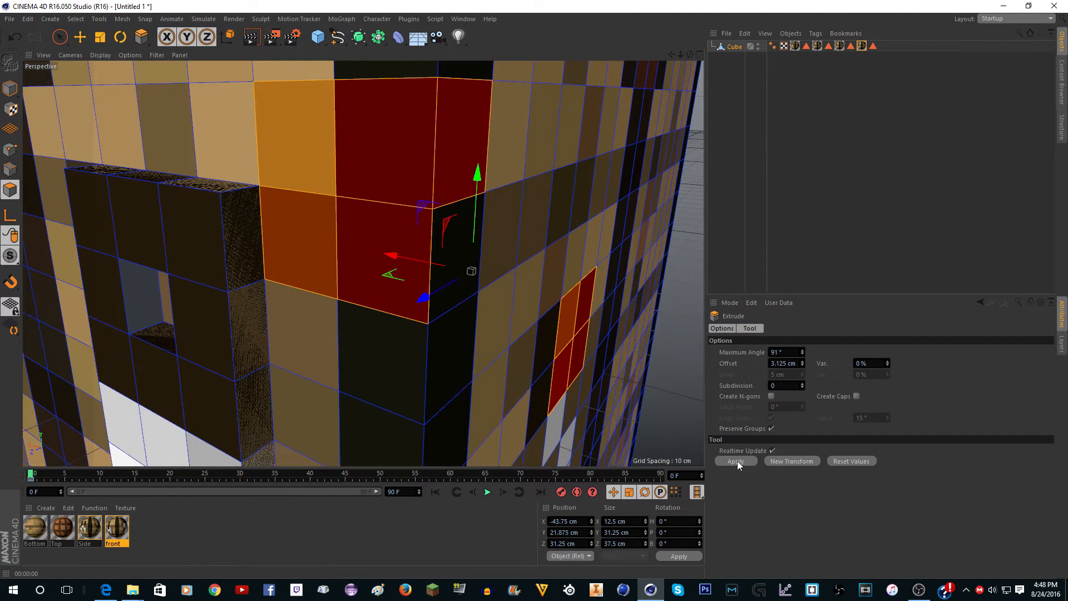
left_click(738, 465)
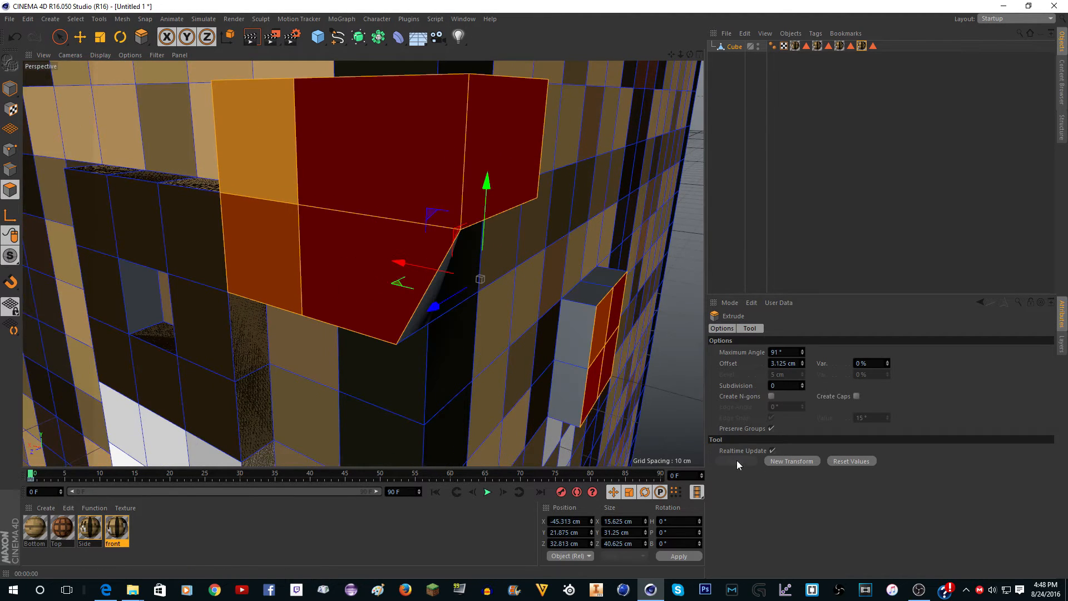
left_click_drag(690, 54, 662, 33)
key("ctrl+z")
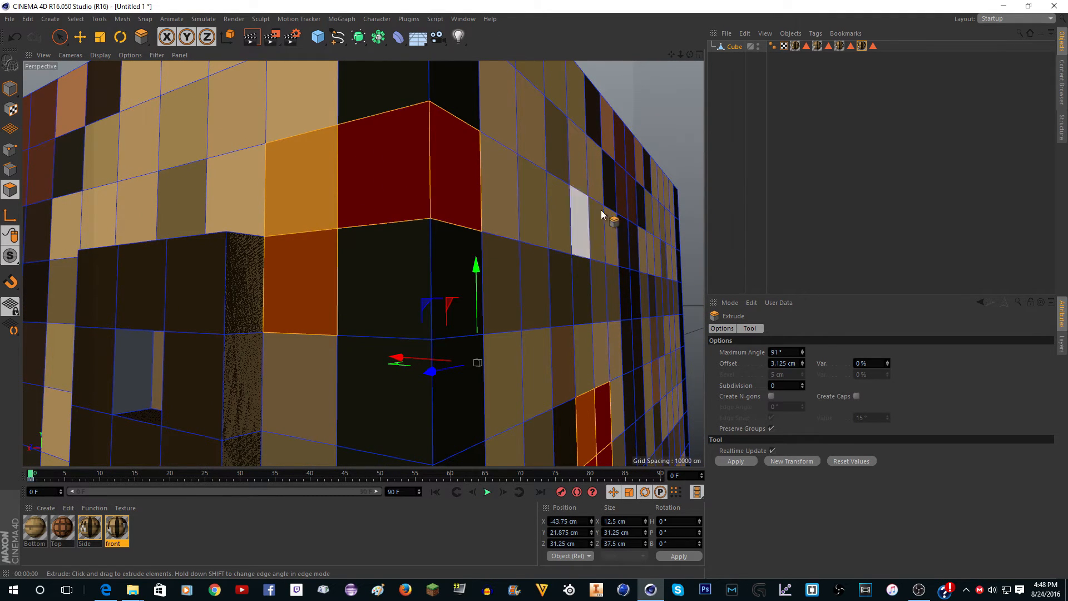
Step: Extrude the selected corner and side-face polygons by 3.125 cm, and extrude the remaining lower front corner polygon separately
left_click(750, 462)
left_click(400, 277)
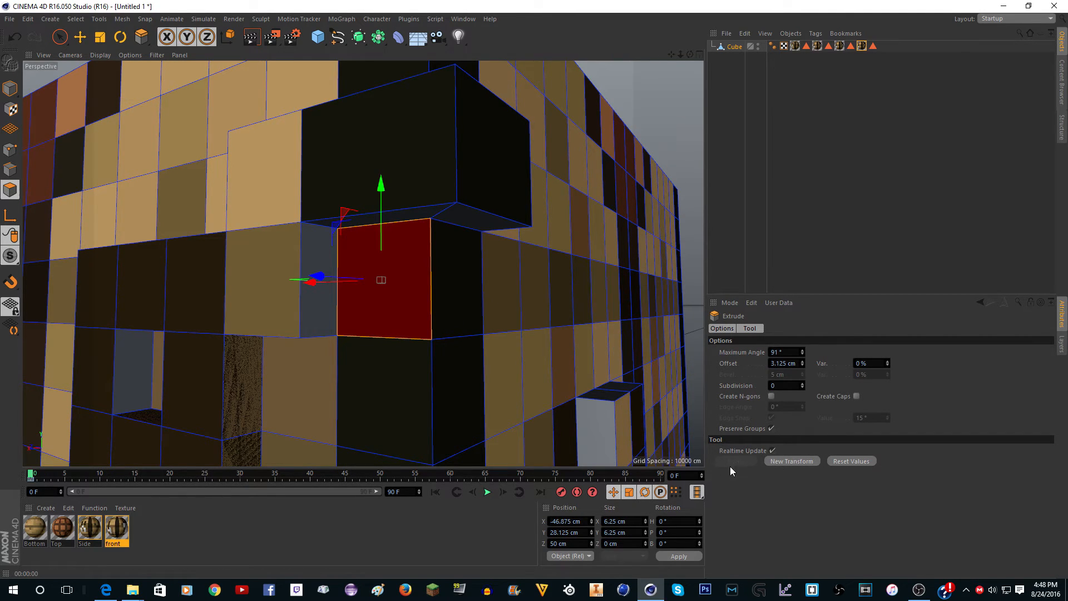
left_click(793, 463)
scroll(473, 229, "down", 4)
left_click(566, 129)
scroll(501, 142, "down", 1)
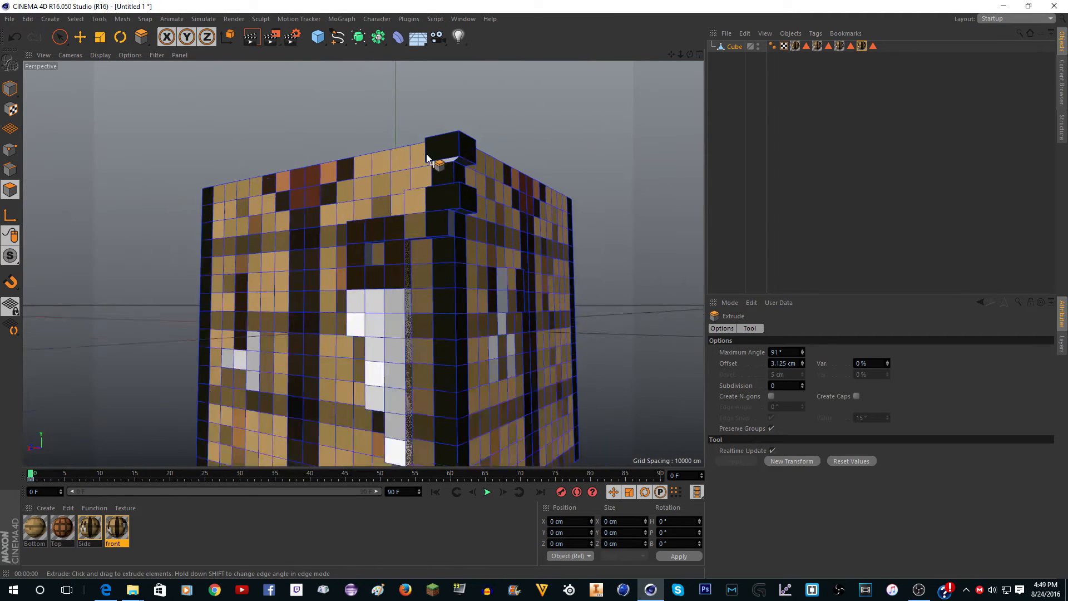
scroll(427, 158, "down", 2)
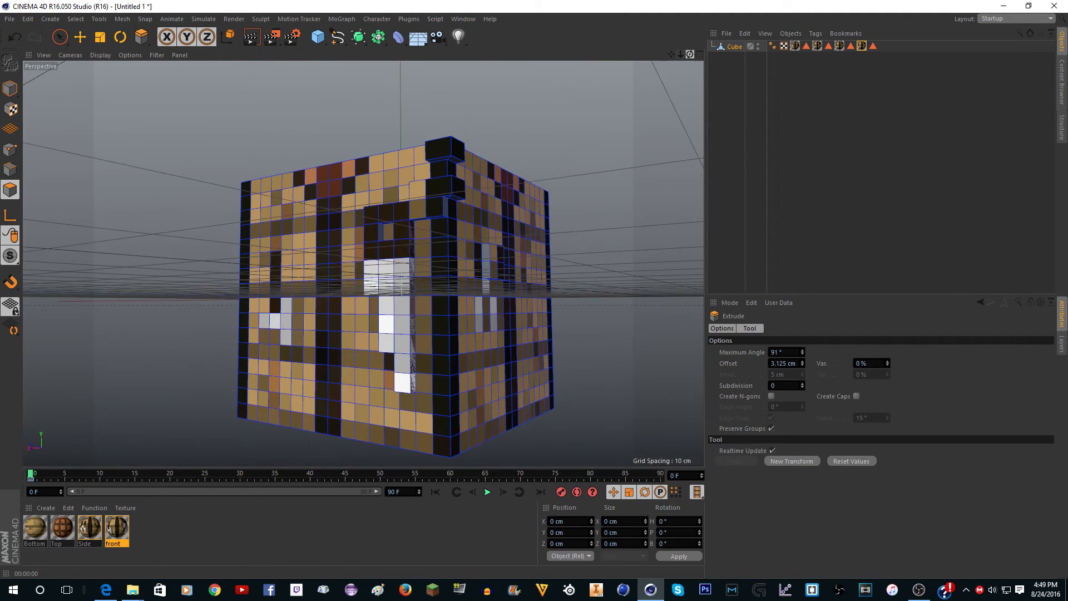
left_click_drag(690, 54, 757, 117)
scroll(473, 169, "down", 5)
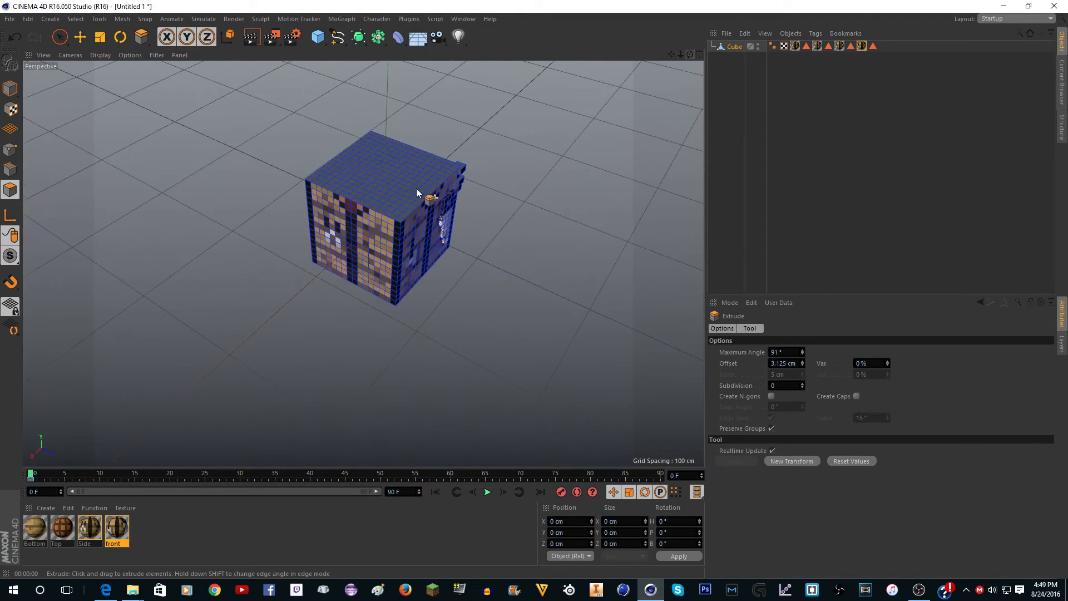
scroll(383, 175, "up", 2)
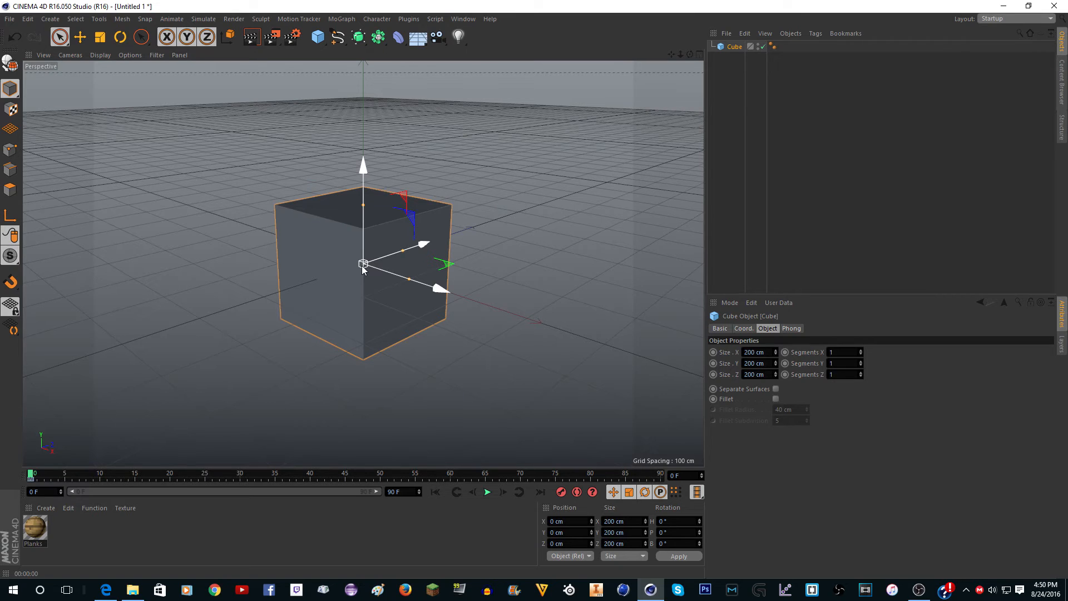
Step: Set the new cube's X, Y and Z sizes to 6.25 cm each
scroll(375, 267, "up", 6)
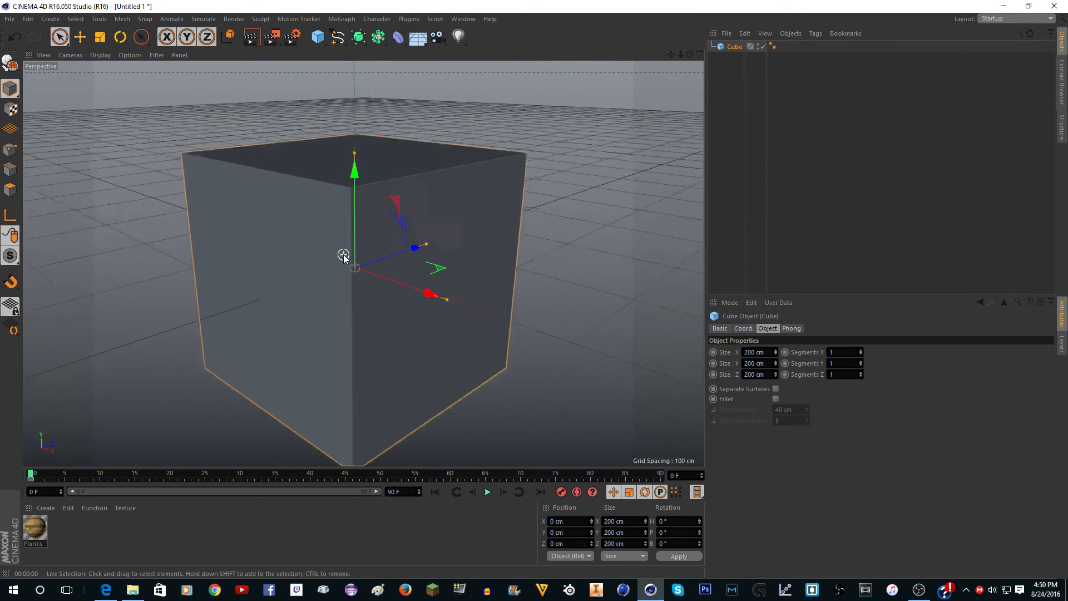
scroll(384, 258, "down", 3)
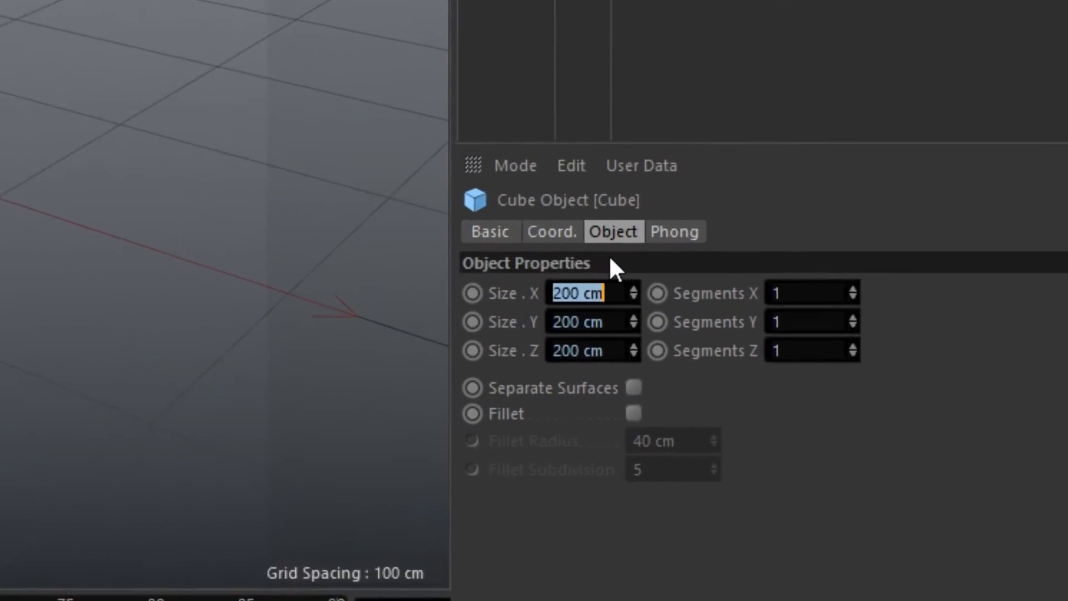
type("6.25")
key("Return")
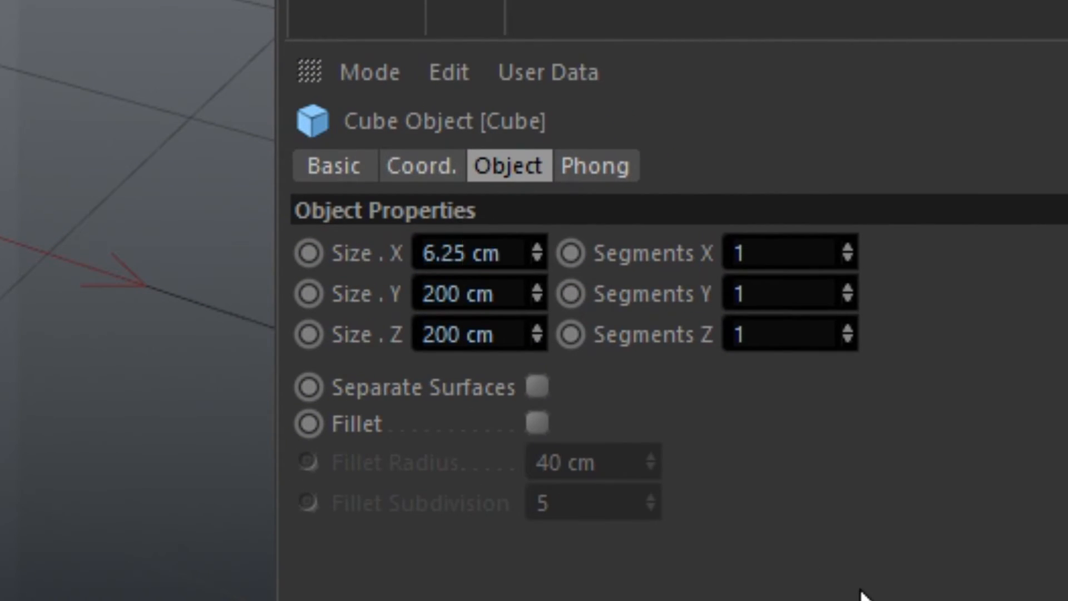
left_click(474, 295)
double_click(469, 294)
type("6.25")
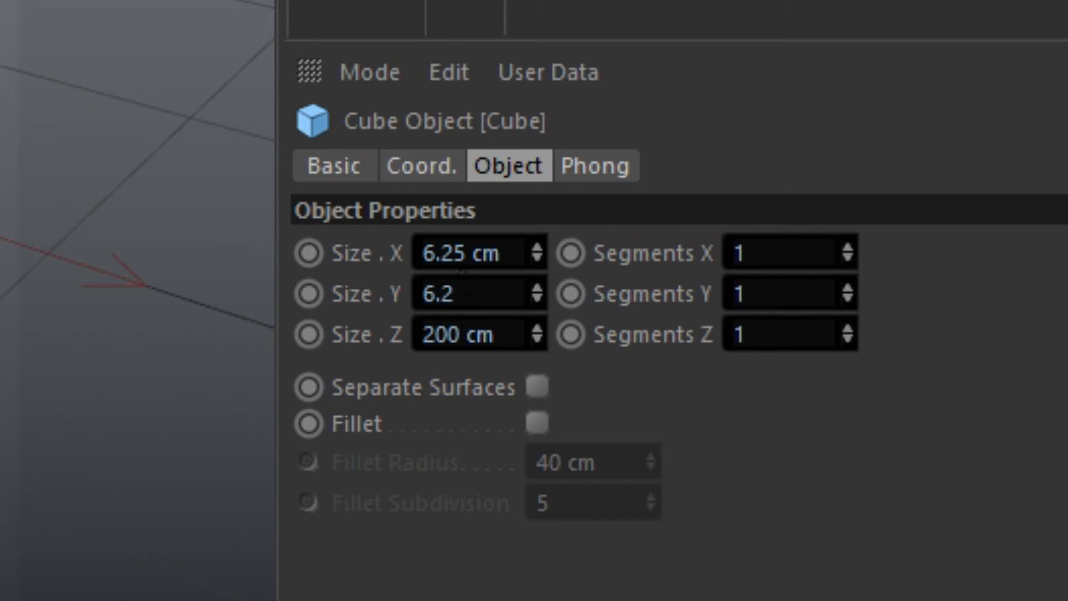
key("Tab")
type("6")
left_click(898, 481)
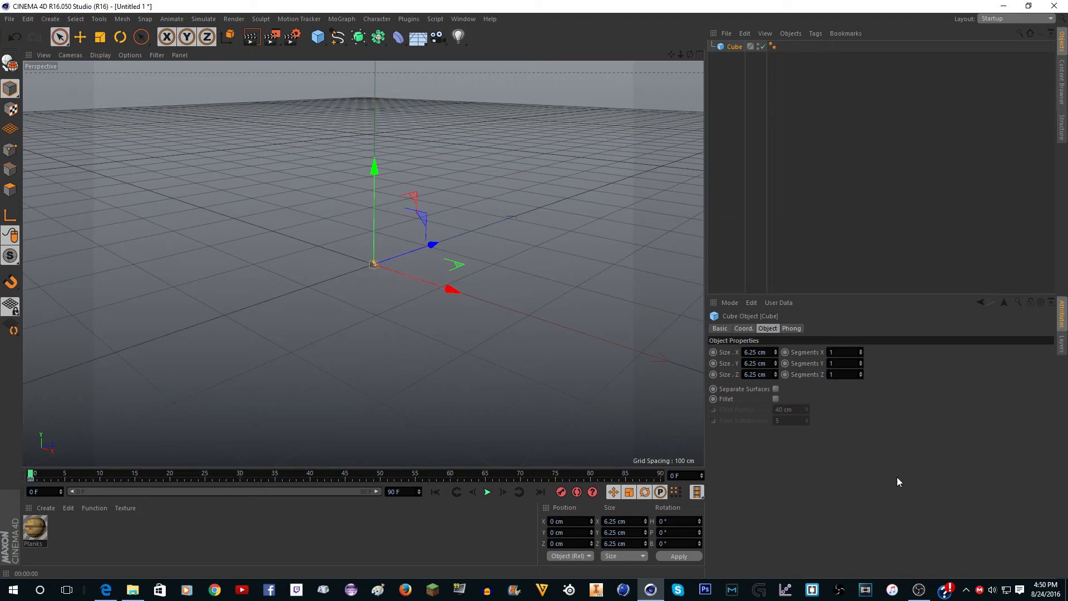
Step: Try moving the small cube upward along its Y axis, and undo the move
scroll(295, 229, "up", 10)
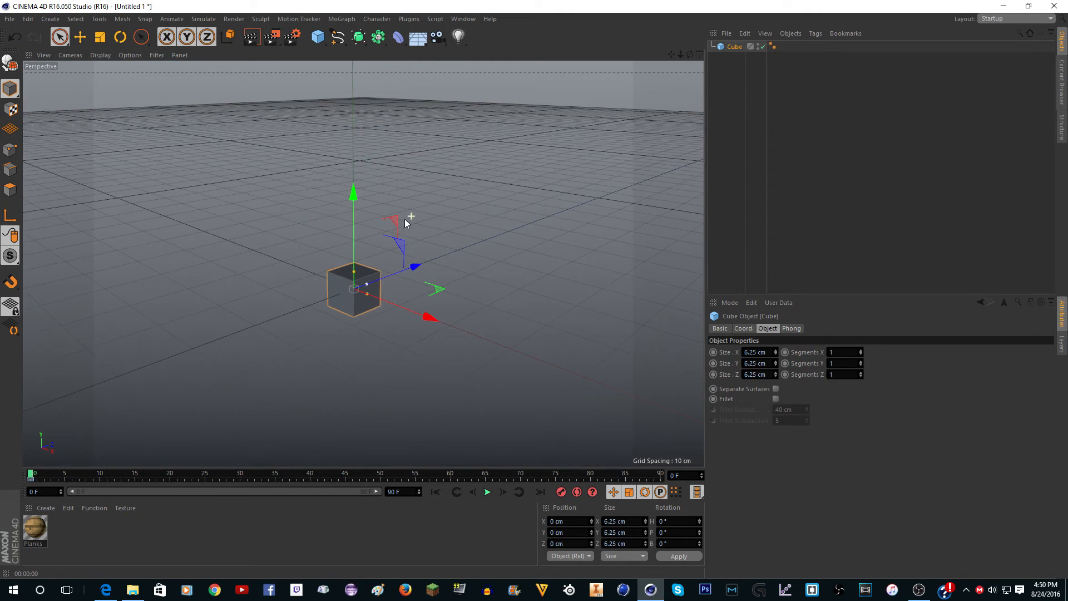
scroll(395, 223, "down", 6)
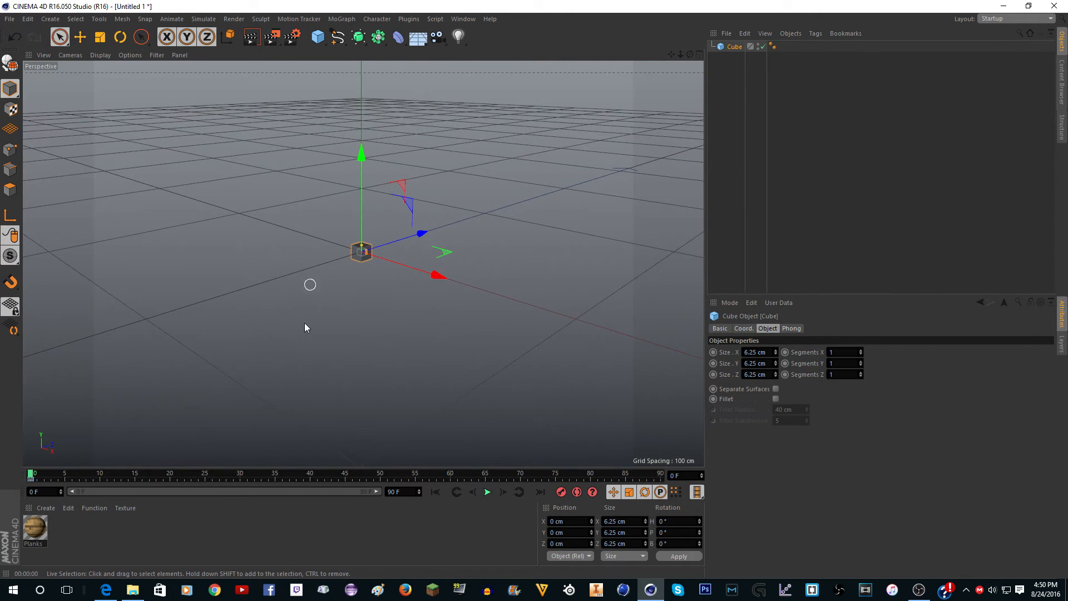
left_click(337, 336)
scroll(415, 257, "down", 3)
left_click(382, 255)
scroll(376, 221, "up", 3)
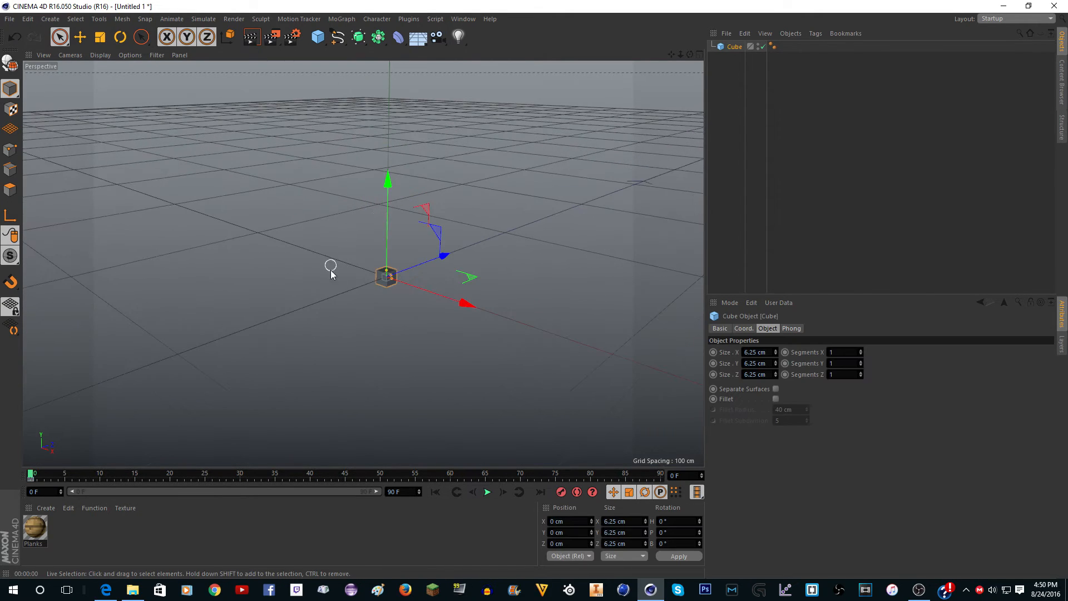
left_click_drag(387, 256, 397, 128)
key("ctrl+z")
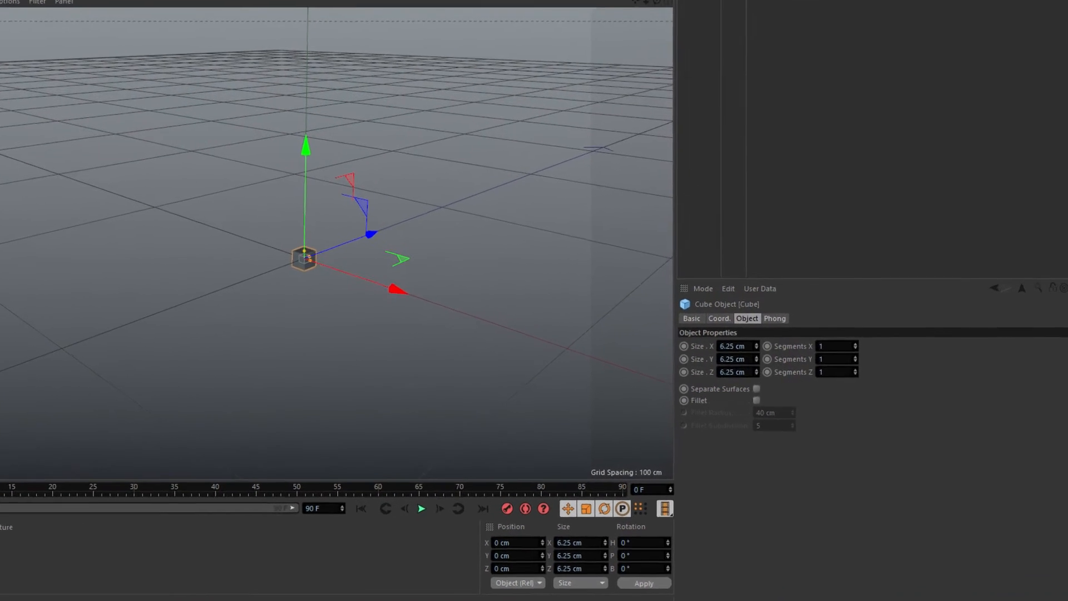
Step: Try entering a multiplication in the small cube's Y size, and undo the size change
left_click(696, 348)
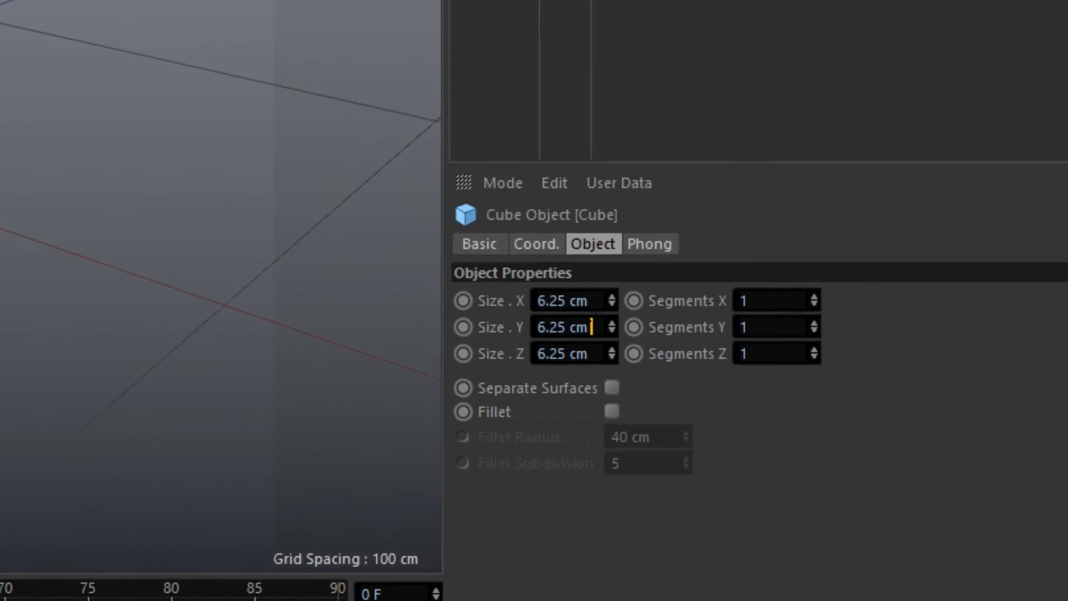
type("*")
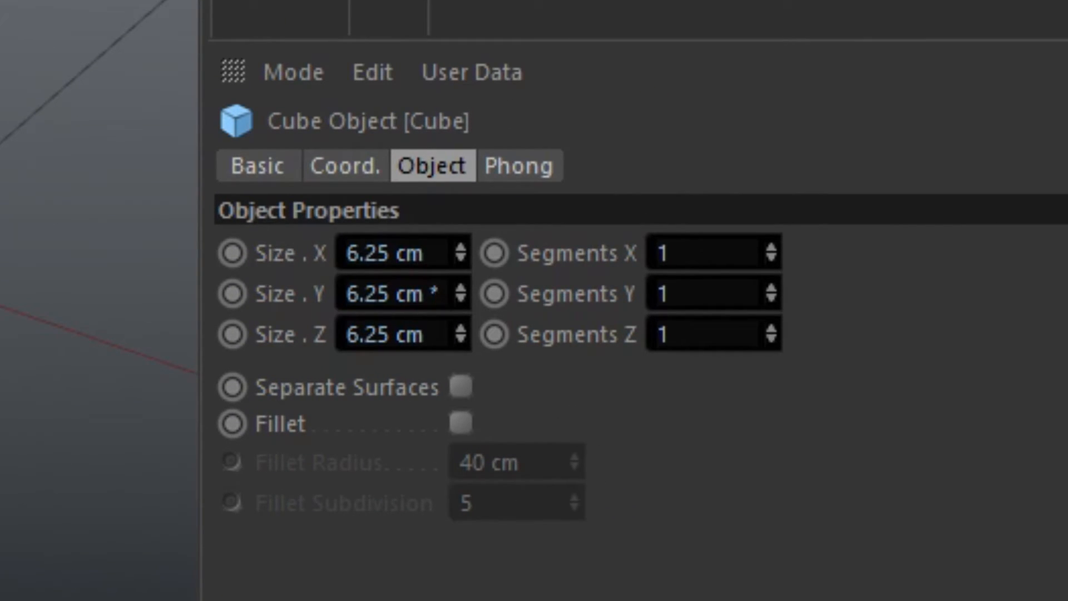
key("Return")
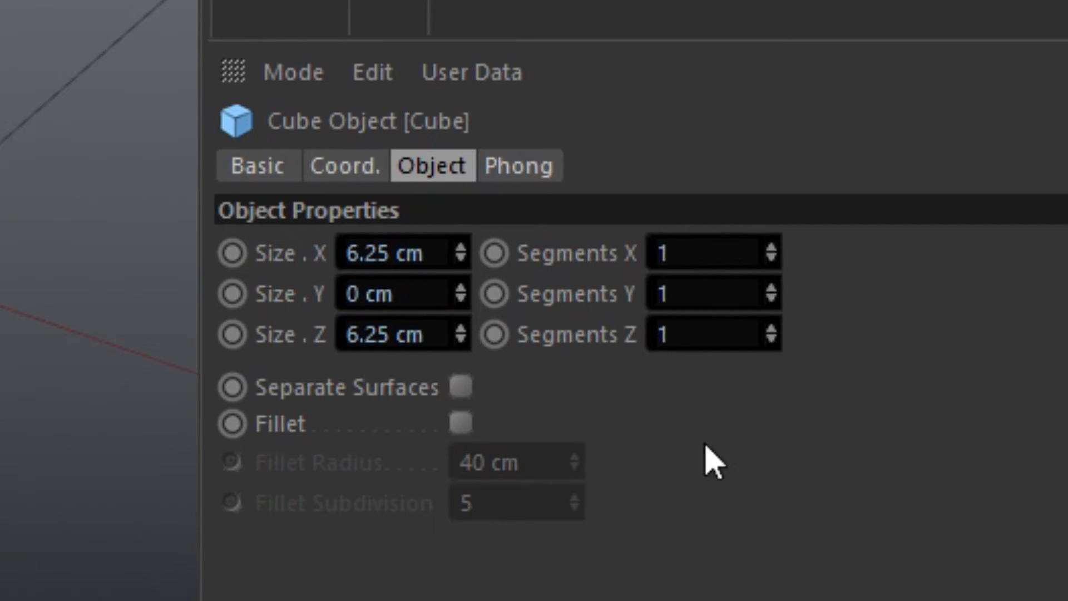
key("ctrl+z")
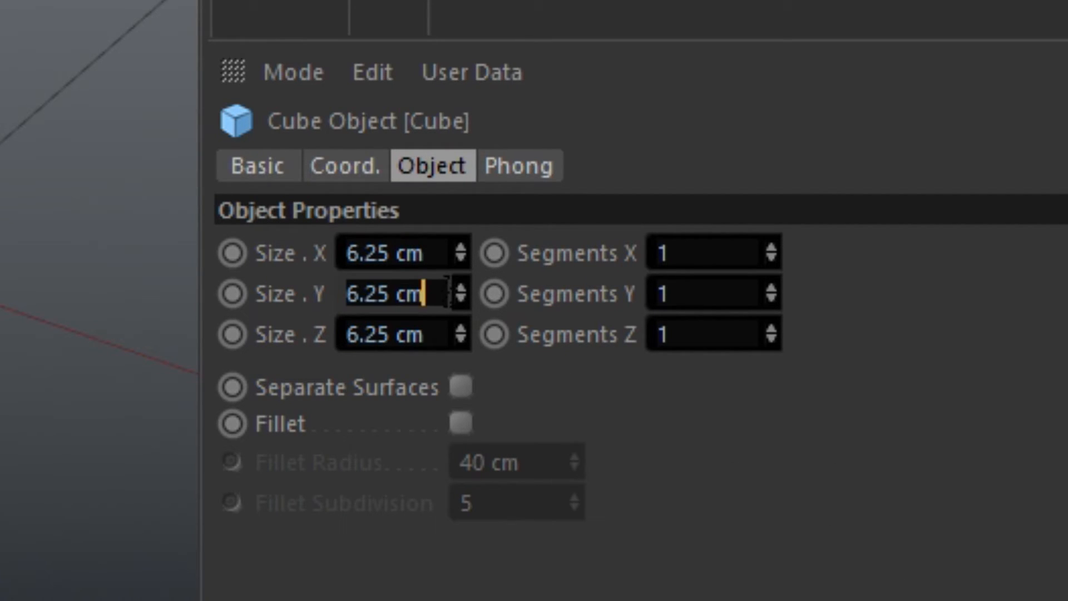
Step: Multiply the cube's 6.25 cm Y size by 10 and set its Y segments to 10
left_click(448, 290)
type("*")
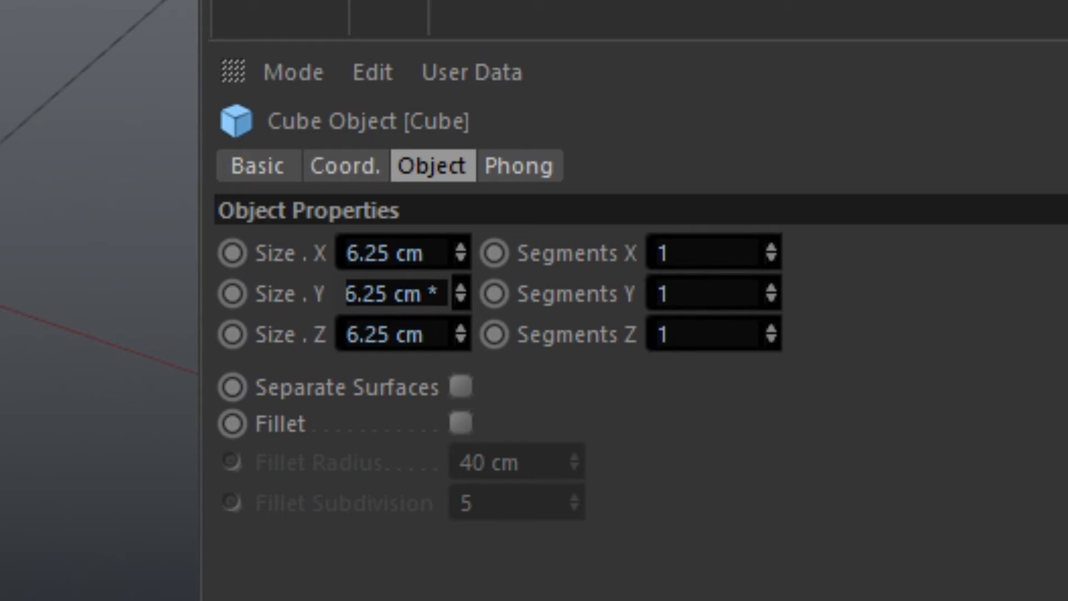
type("10")
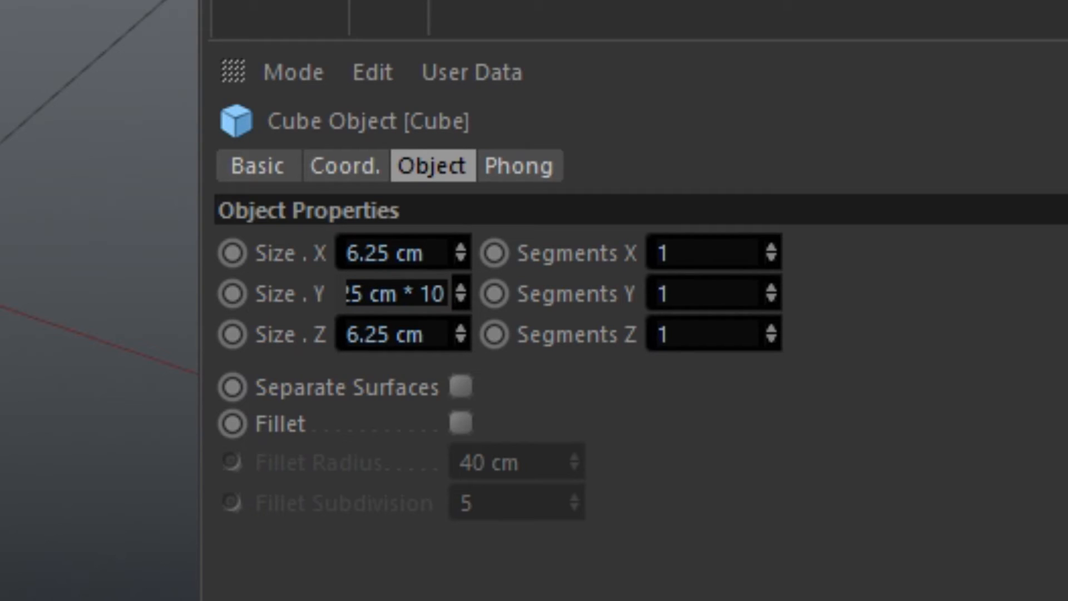
key("Return")
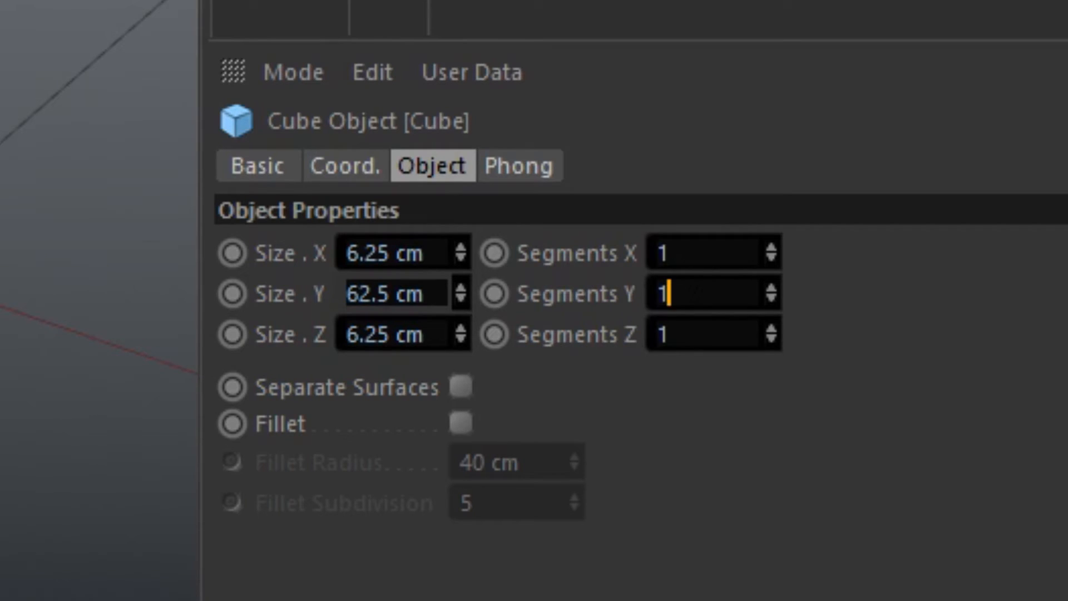
type("10")
key("Return")
left_click_drag(346, 301, 460, 298)
left_click(667, 461)
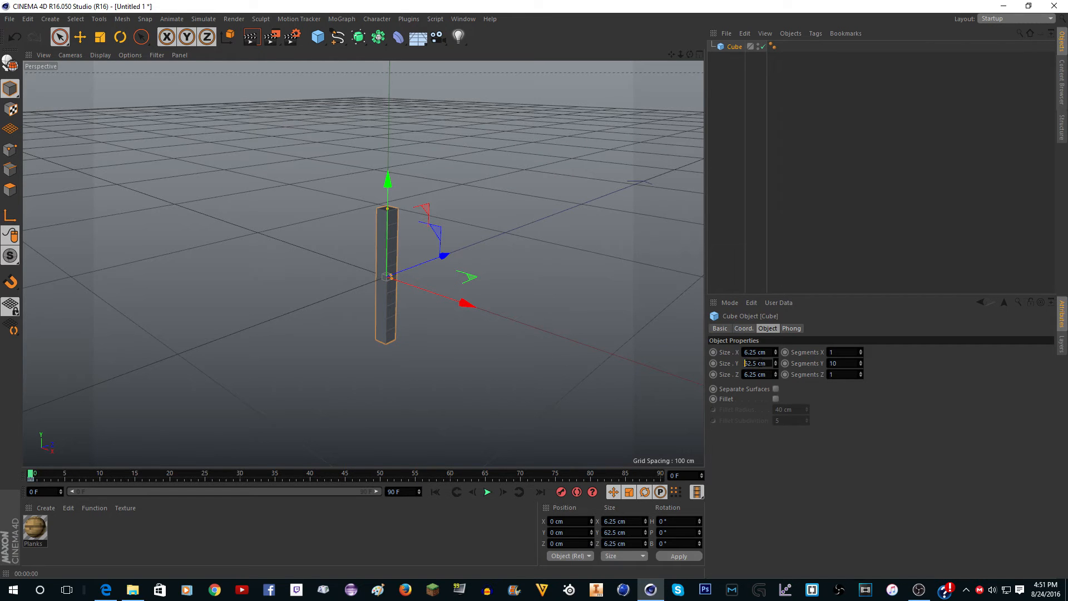
Step: Apply the Planks material to the tall bar and check the texture from several angles
left_click(348, 262)
scroll(392, 263, "up", 6)
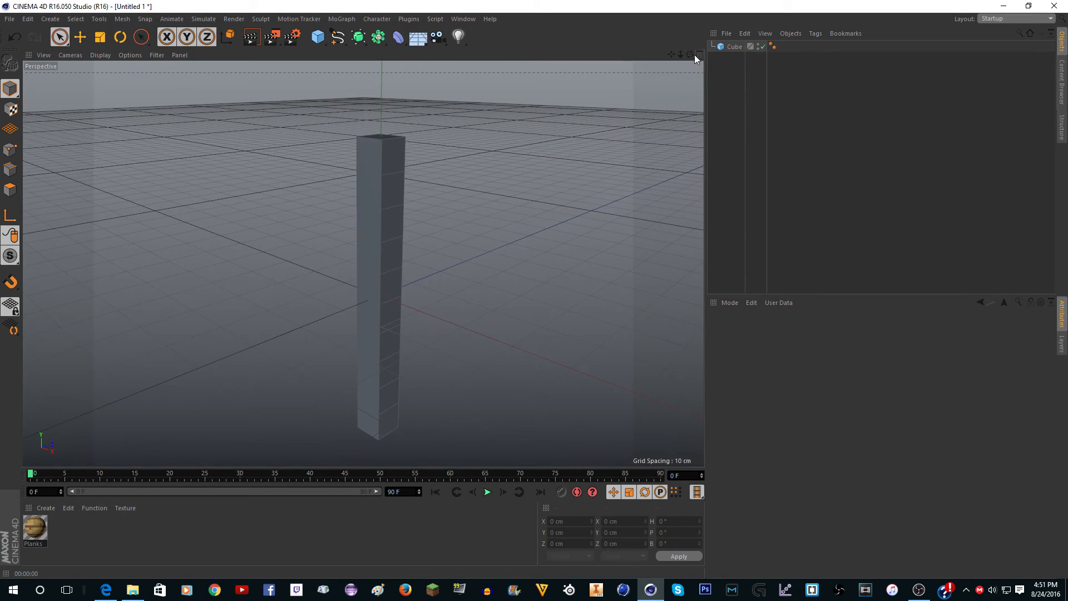
mouse_move(690, 54)
left_mouse_down()
mouse_move(363, 263)
mouse_move(688, 55)
left_mouse_up()
scroll(384, 120, "down", 4)
scroll(359, 178, "up", 4)
scroll(361, 178, "down", 5)
scroll(362, 178, "up", 4)
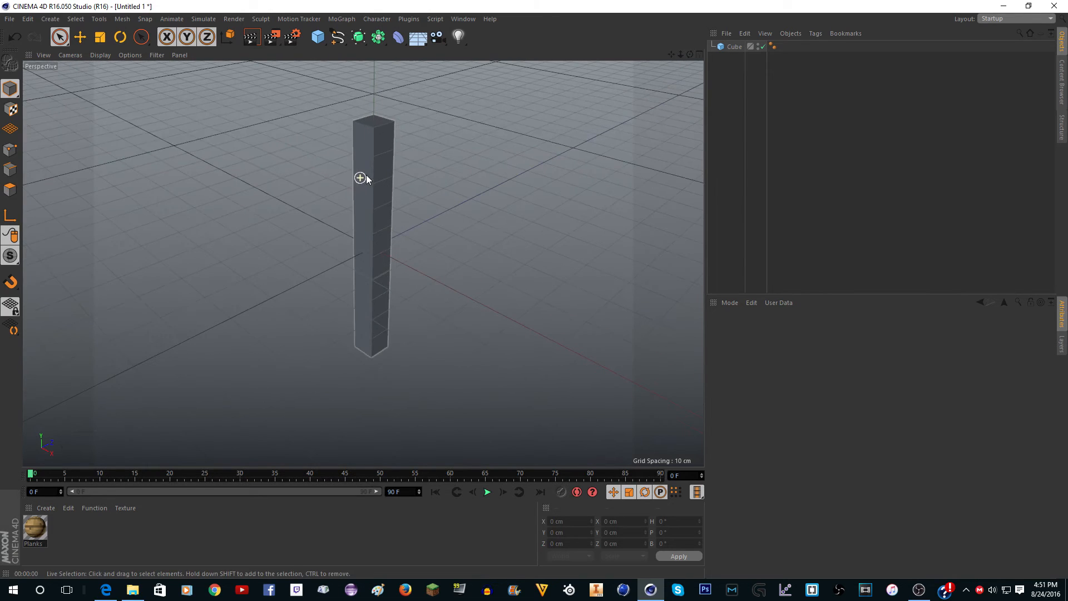
left_click_drag(39, 525, 93, 424)
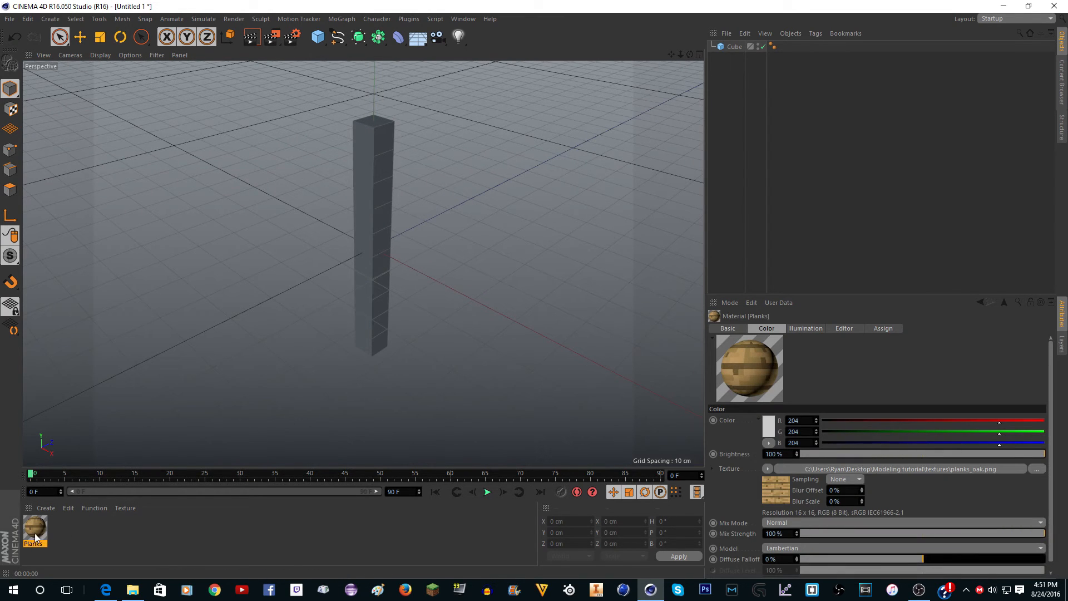
left_click_drag(356, 232, 372, 219)
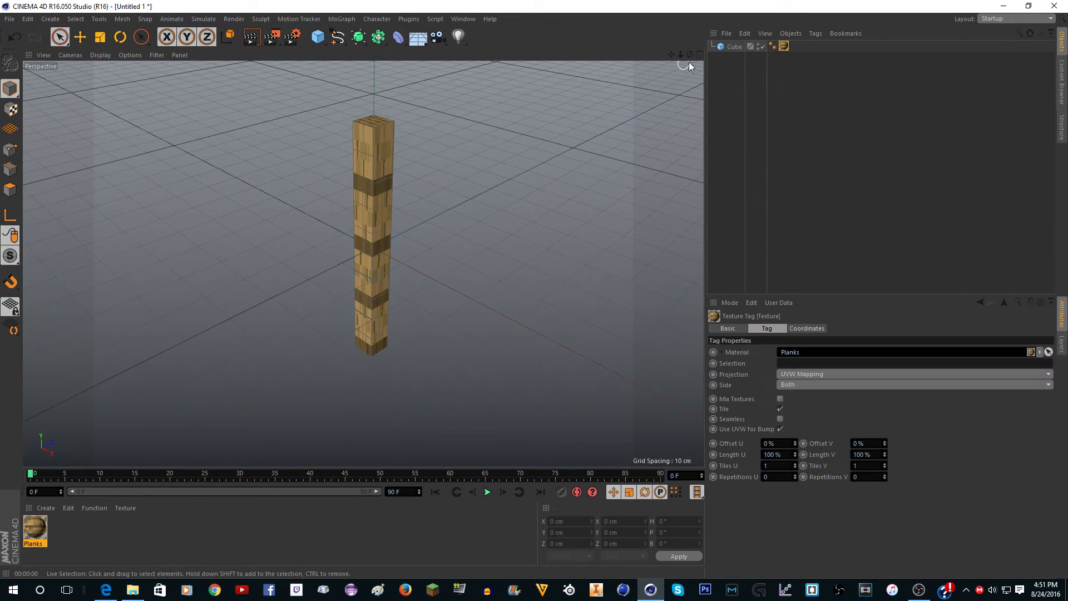
left_click_drag(690, 56, 692, 78)
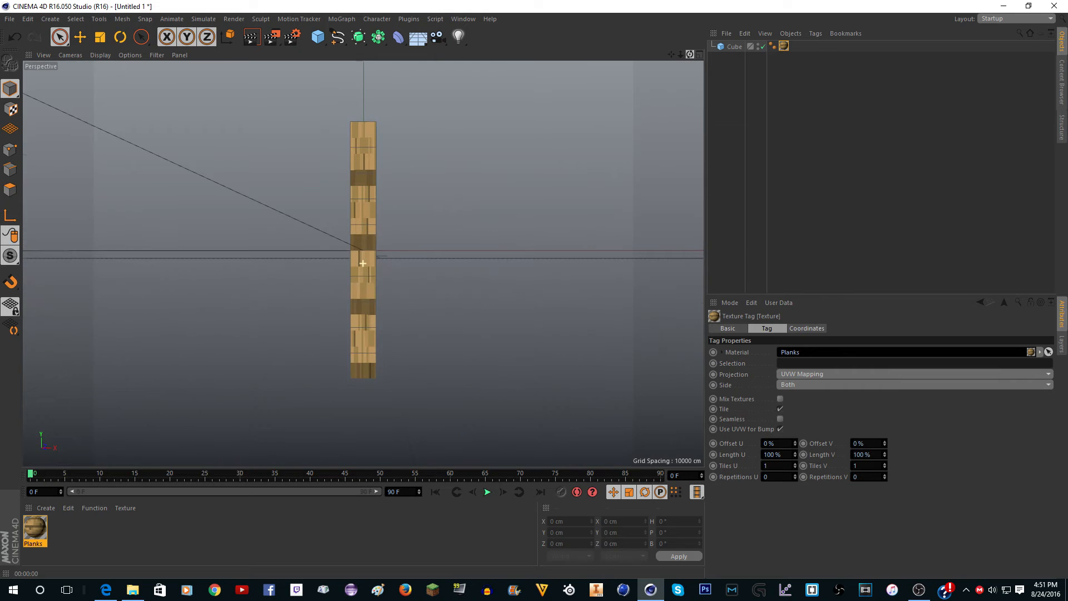
left_click_drag(689, 54, 649, 172)
mouse_move(690, 54)
left_mouse_down()
mouse_move(676, 19)
mouse_move(690, 57)
left_mouse_up()
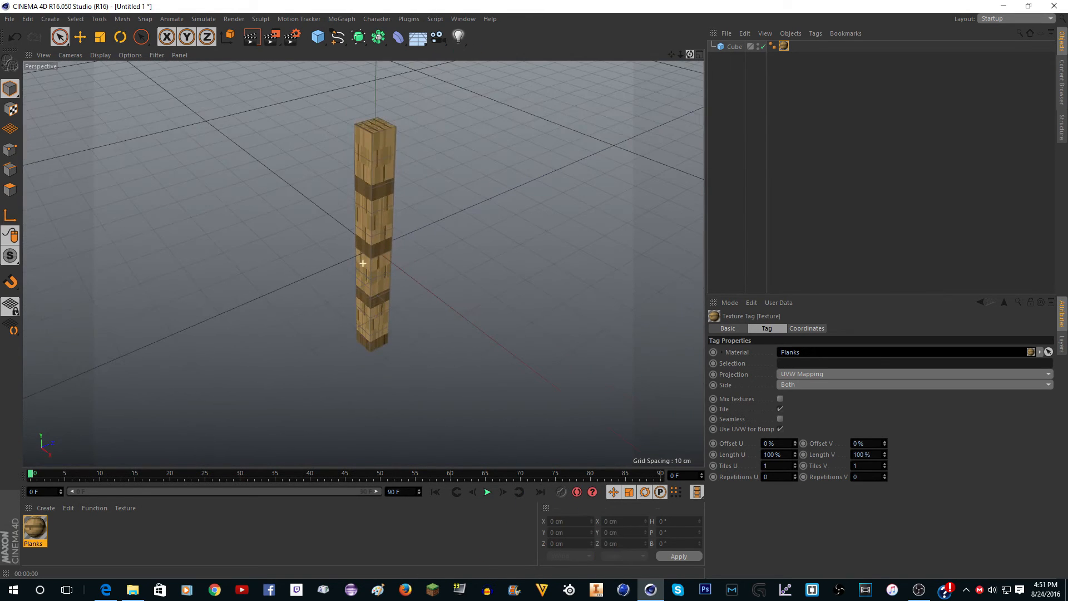
Step: Make the planks-textured bar editable and select all of its polygons
left_click(735, 47)
key("c")
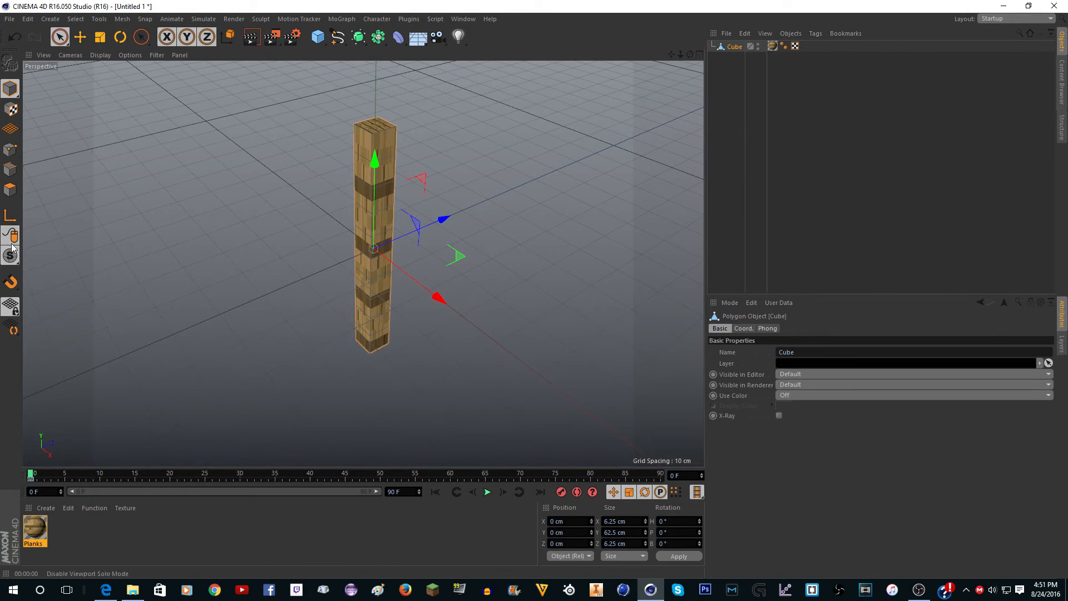
left_click(11, 190)
left_click(381, 177)
key("ctrl+a")
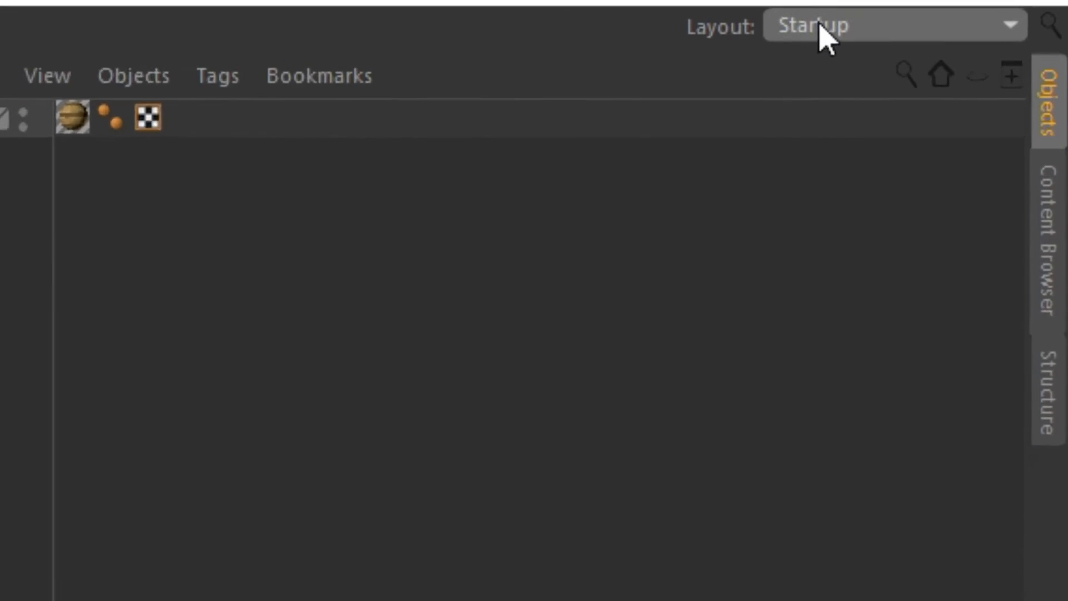
Step: Switch the interface layout from Startup to BP UV Edit
left_click(823, 28)
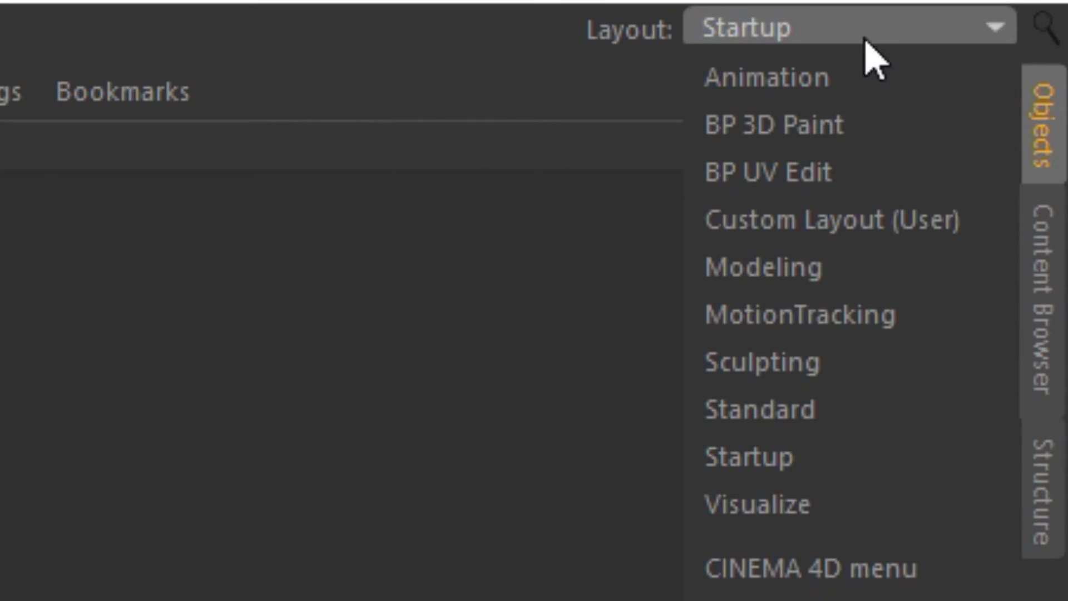
left_click(838, 25)
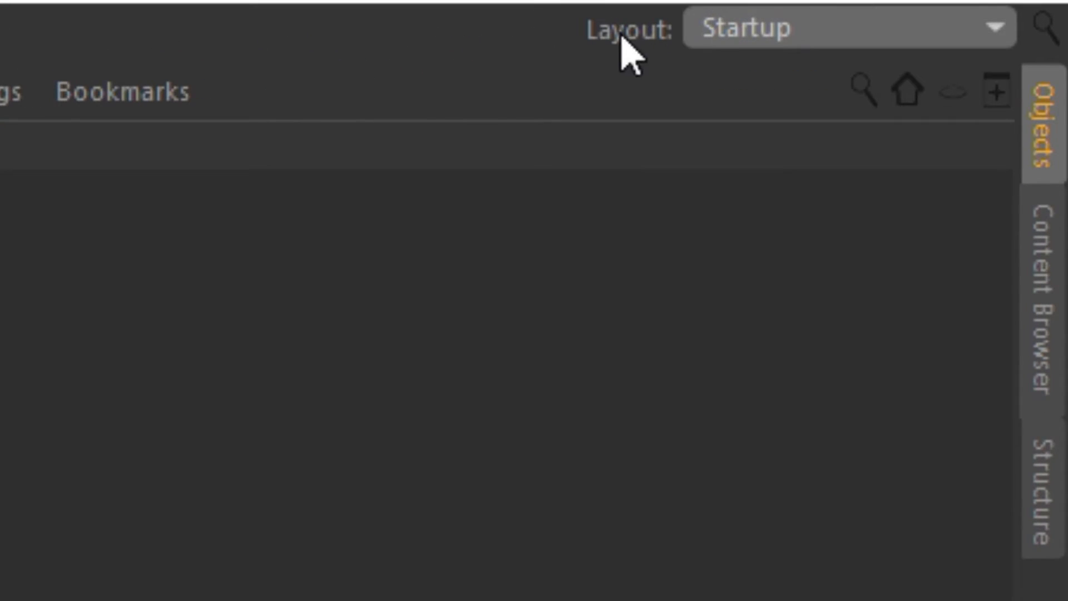
left_click(776, 24)
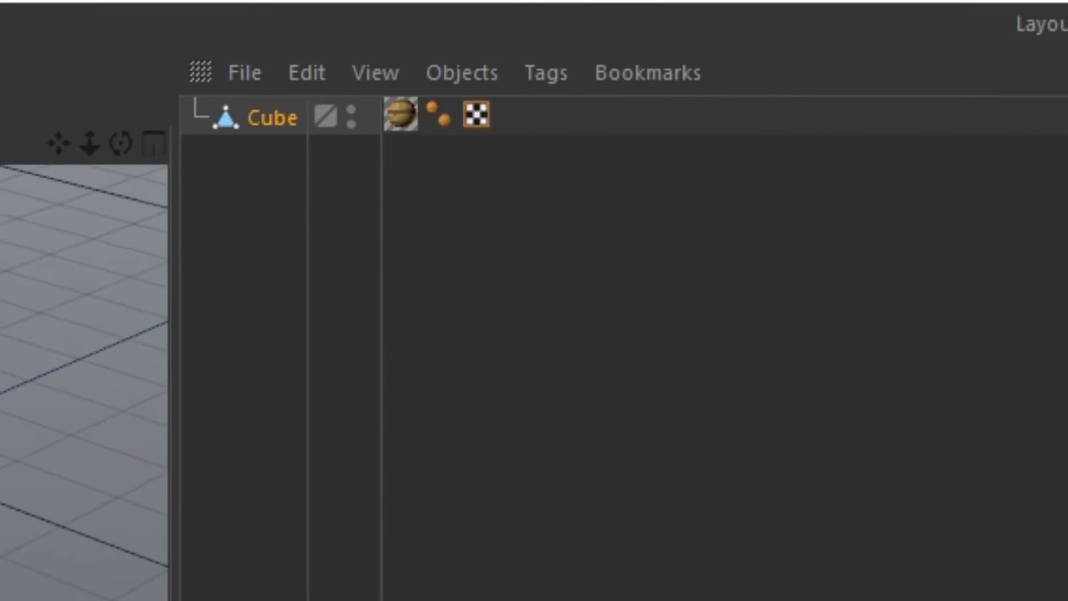
left_click(170, 22)
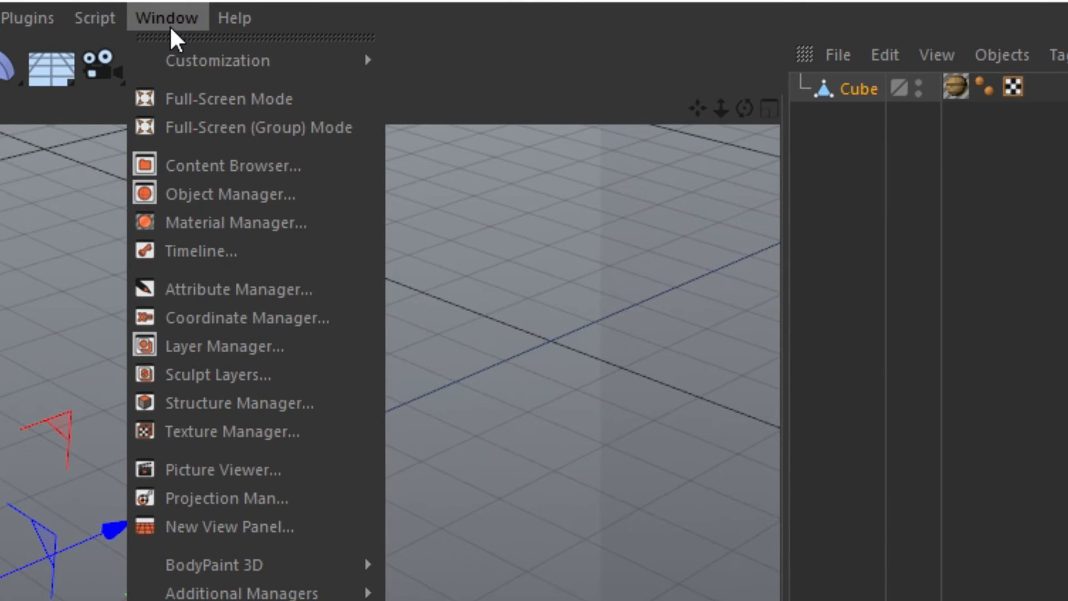
mouse_move(177, 66)
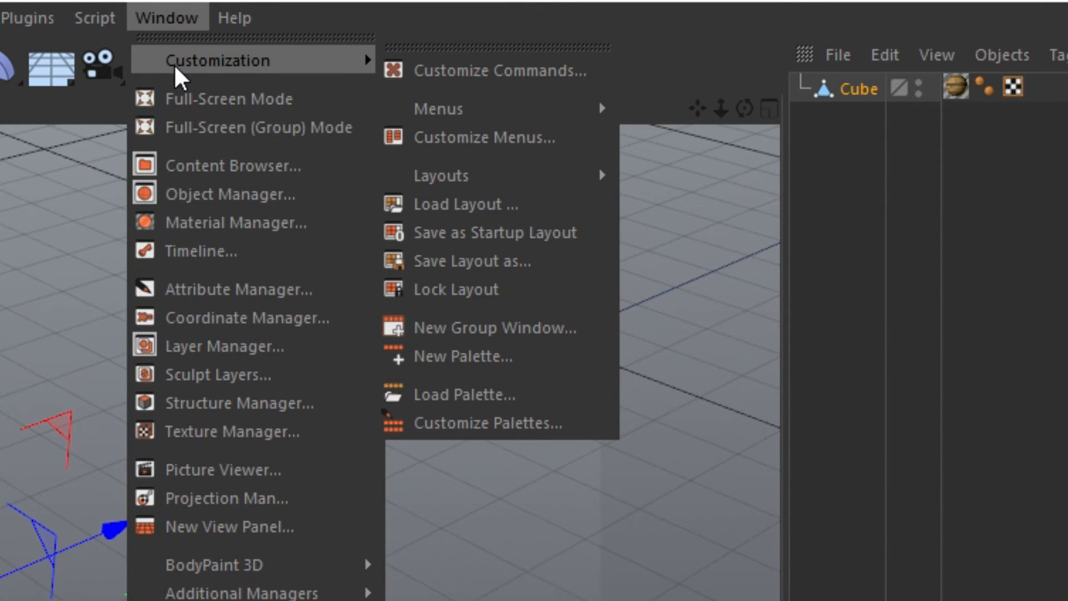
mouse_move(534, 184)
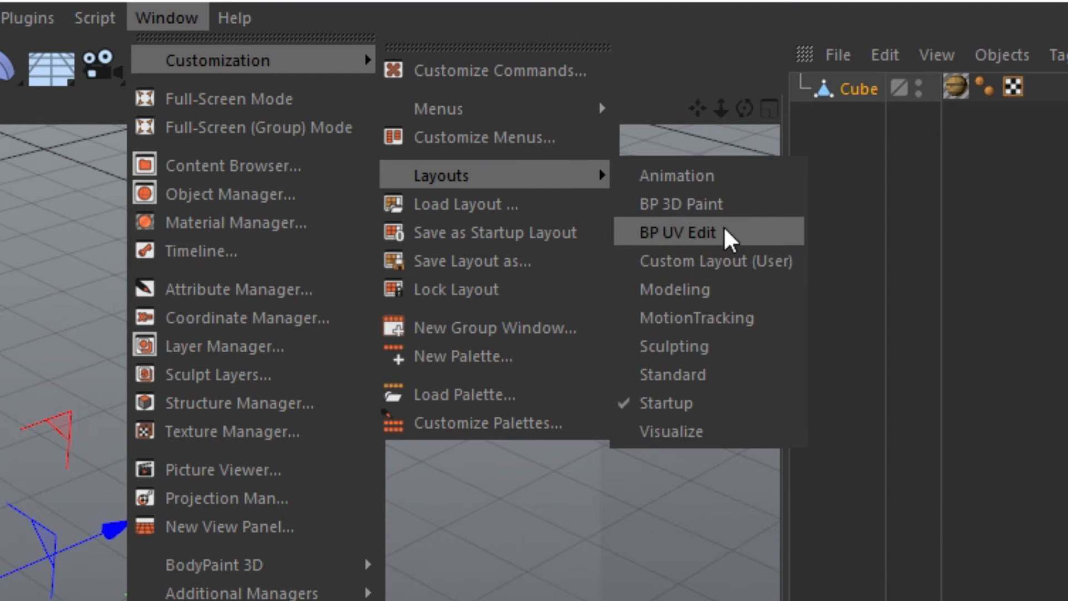
left_click(755, 231)
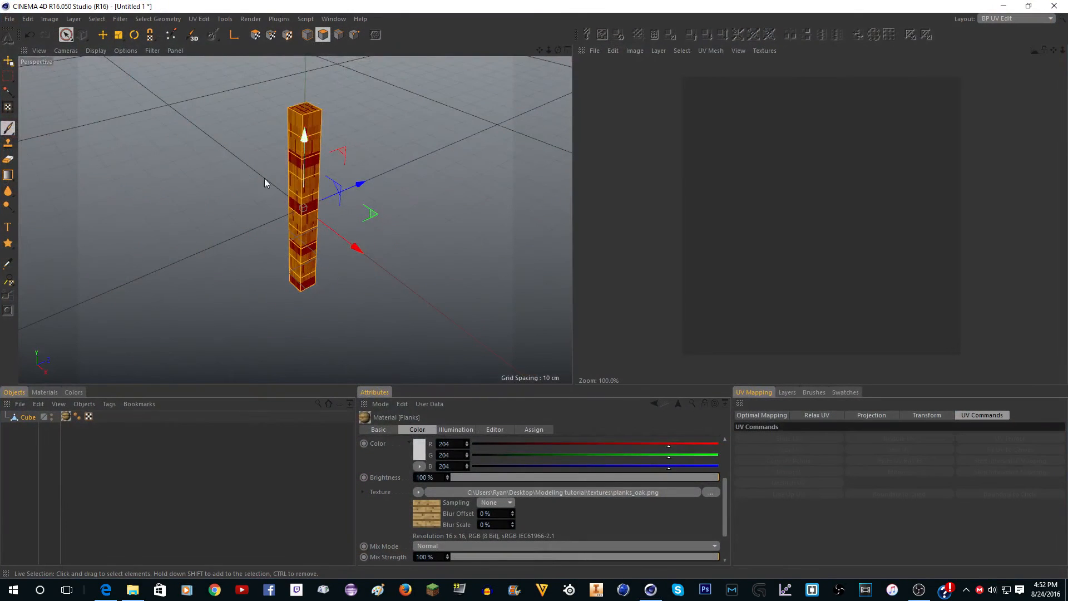
Step: Switch to UV Polygon edit mode for the planks-textured bar
scroll(276, 101, "up", 1)
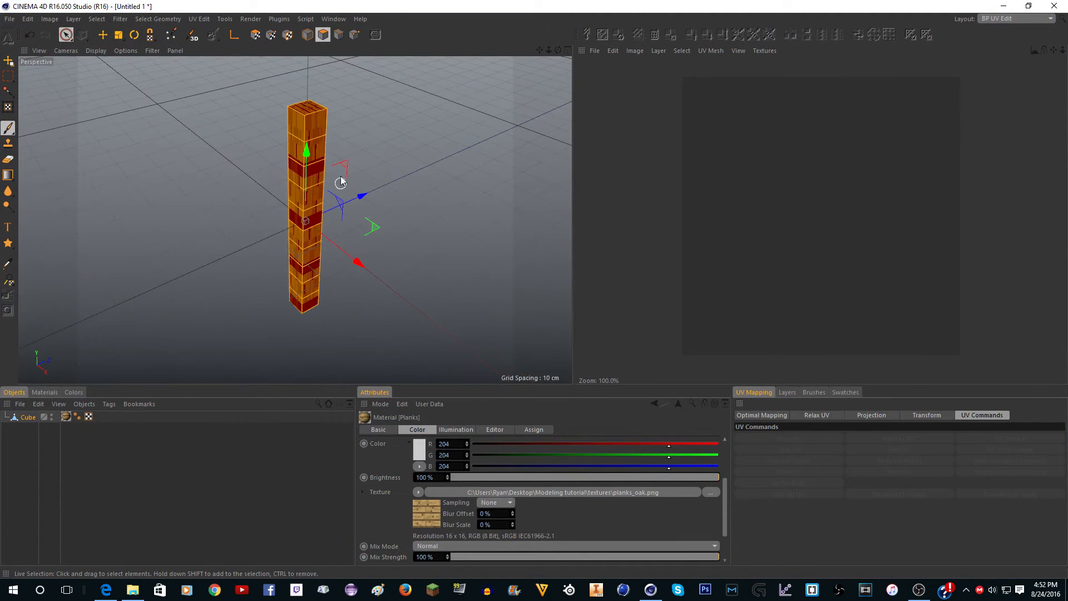
left_click_drag(558, 50, 600, 16)
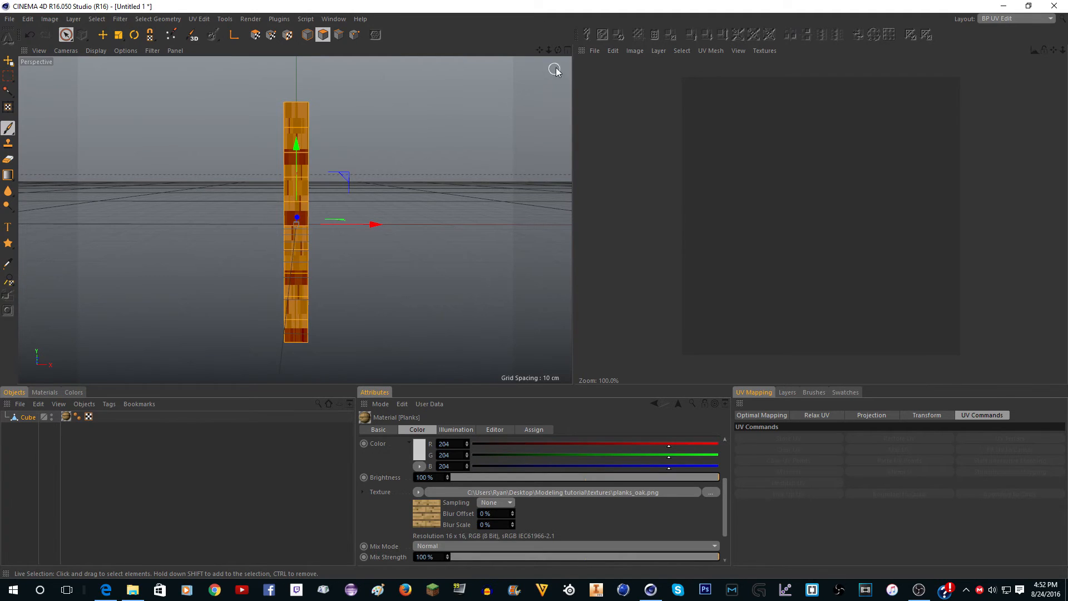
left_click_drag(558, 51, 509, 83)
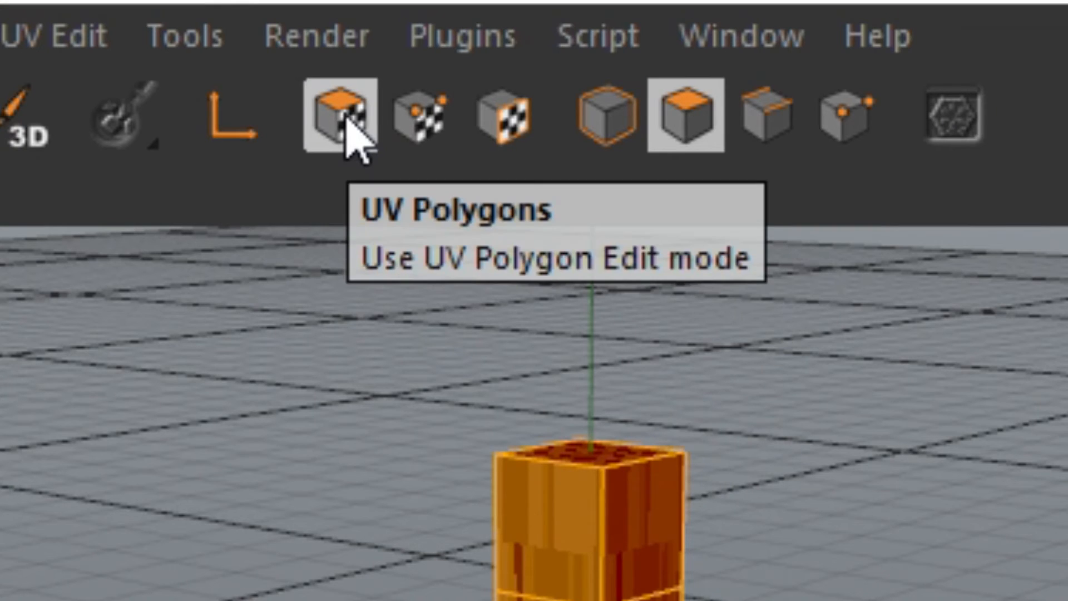
left_click(355, 140)
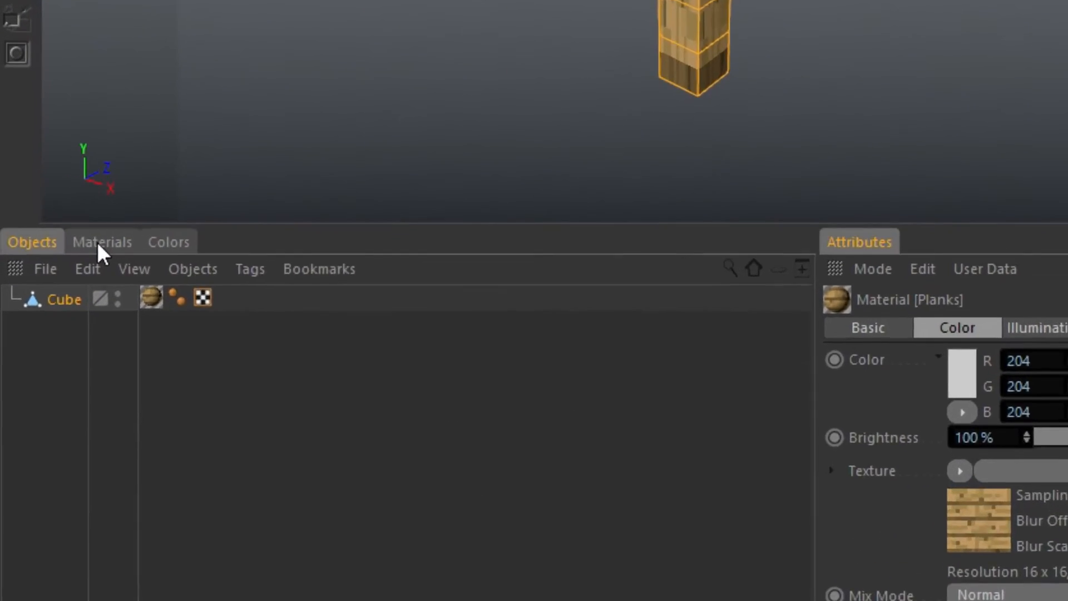
Step: Load the Planks material for painting so its texture and the bar's UV polygons display in the texture view
left_click(70, 309)
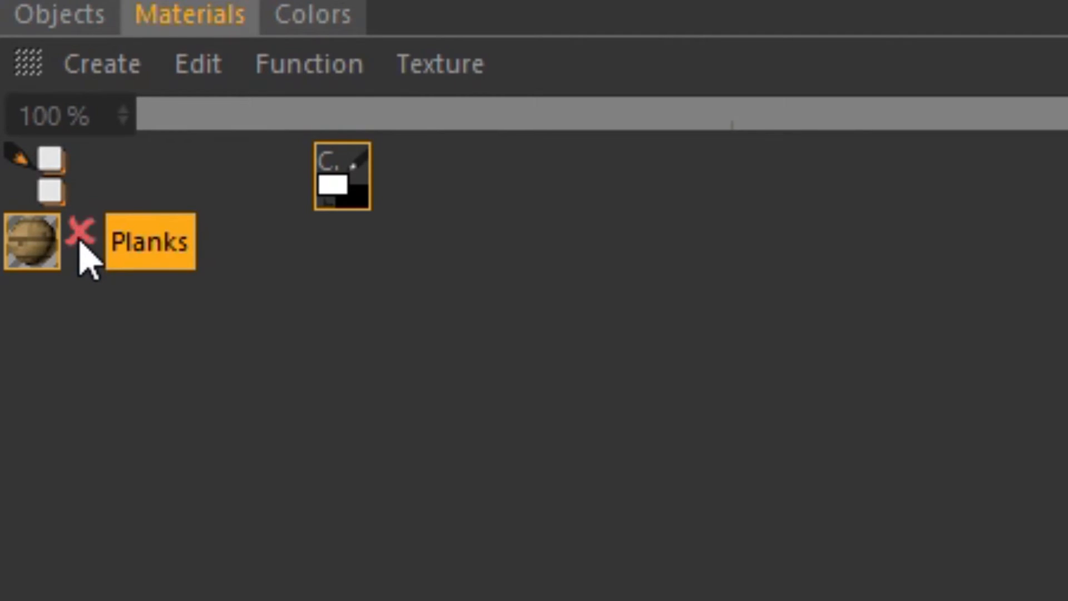
left_click(80, 234)
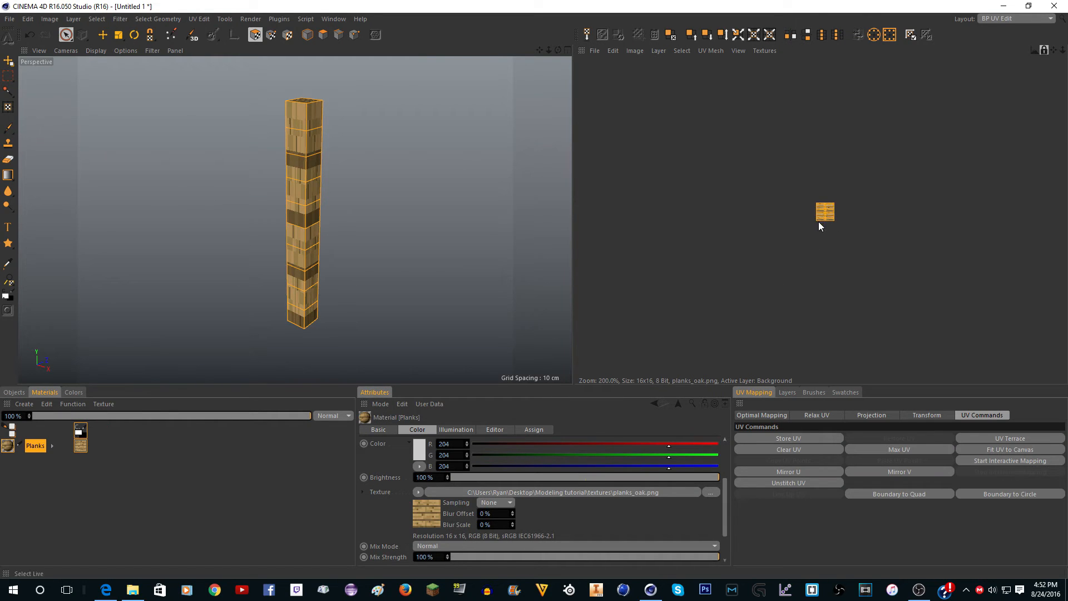
scroll(825, 218, "up", 5)
scroll(840, 172, "down", 1)
scroll(823, 184, "up", 2)
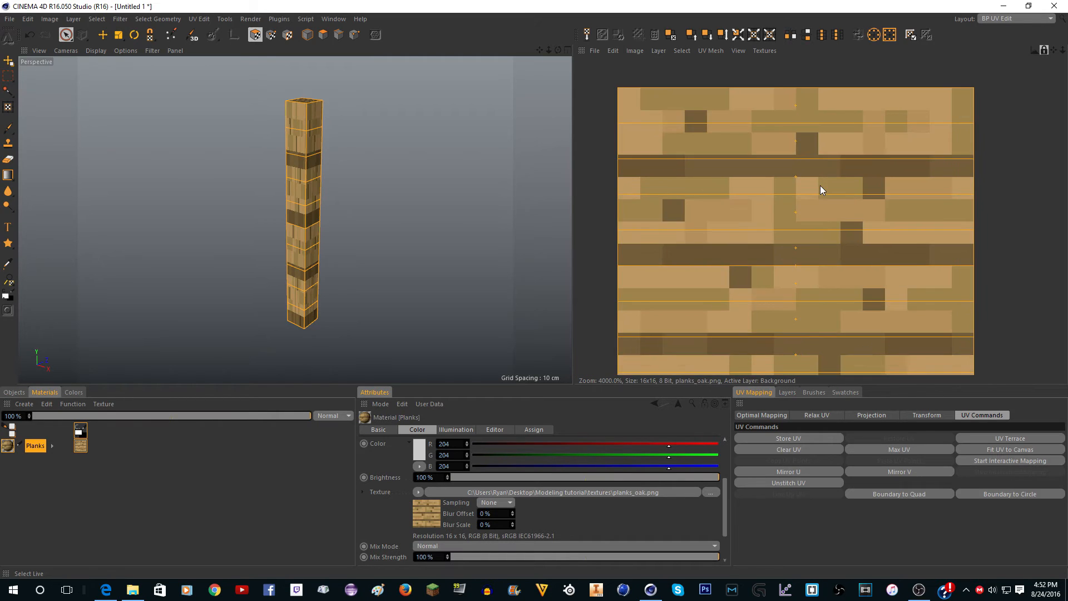
scroll(820, 185, "down", 2)
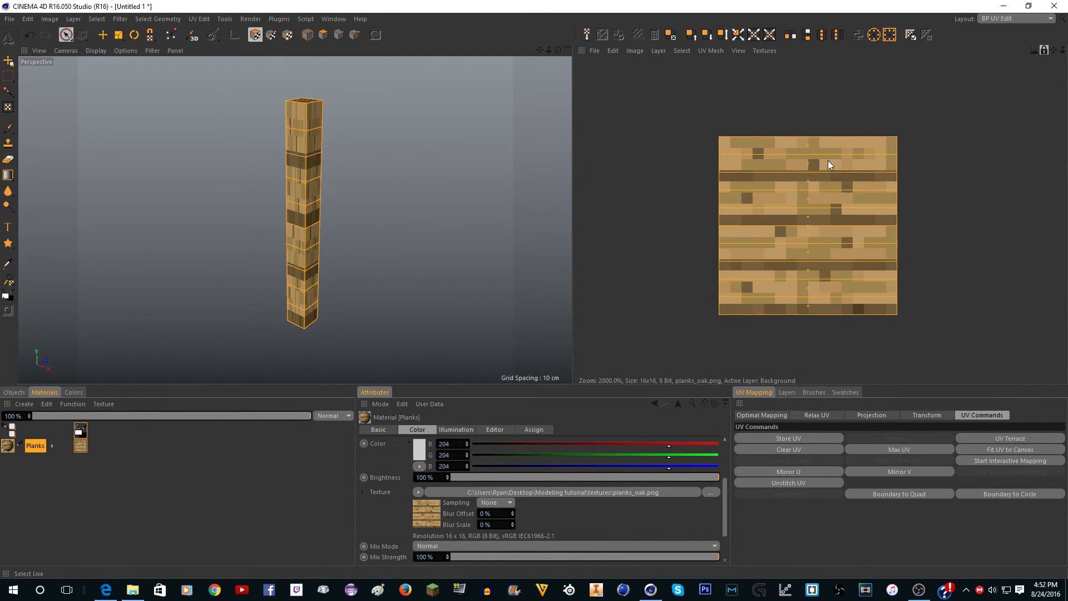
Step: Activate the Move tool, try shifting the selected UV polygons on the planks texture, and undo that shift
left_click(102, 35)
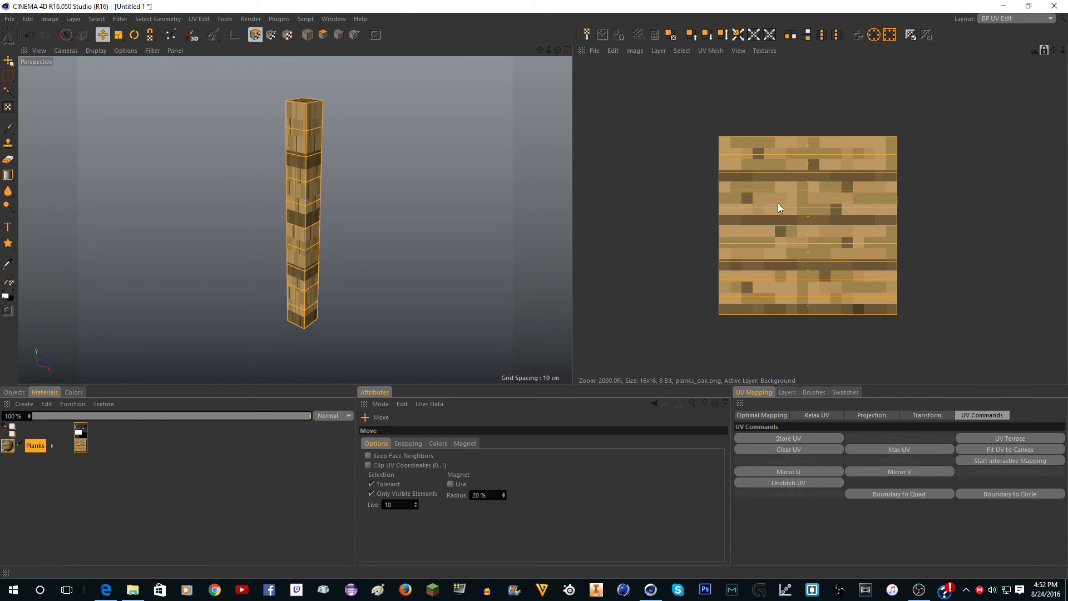
left_click_drag(744, 202, 779, 207)
key("ctrl+z")
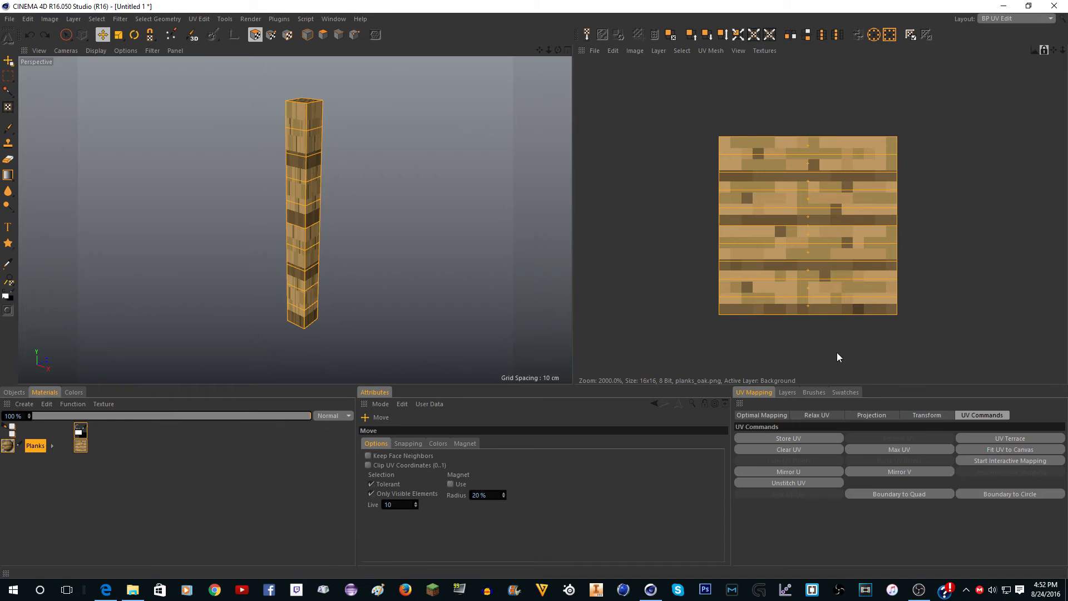
Step: Set the UV transform's X scale to 1/16
left_click(762, 416)
left_click(926, 415)
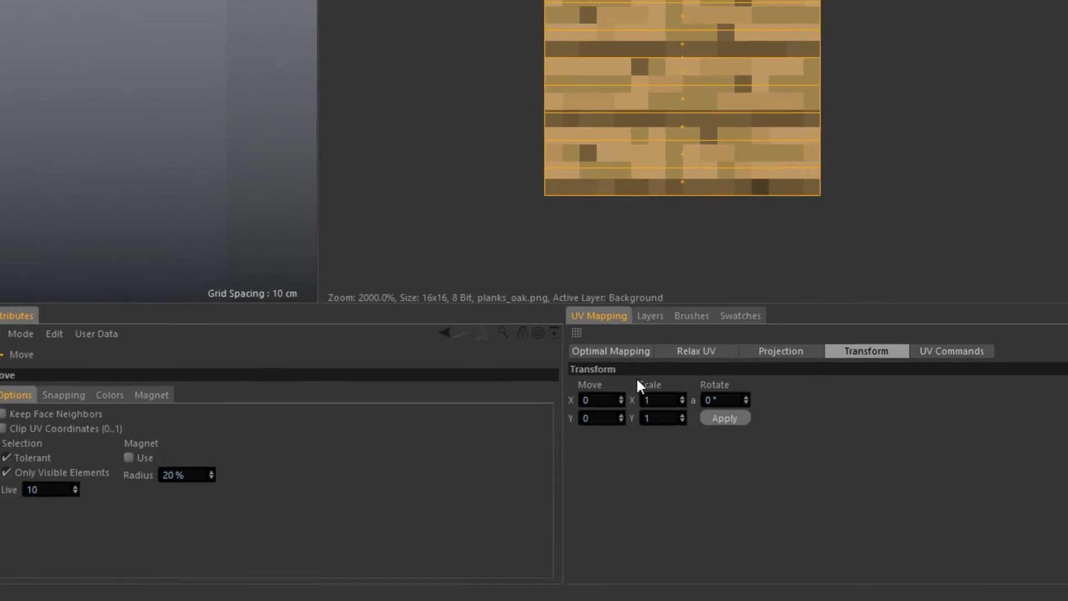
left_click(703, 414)
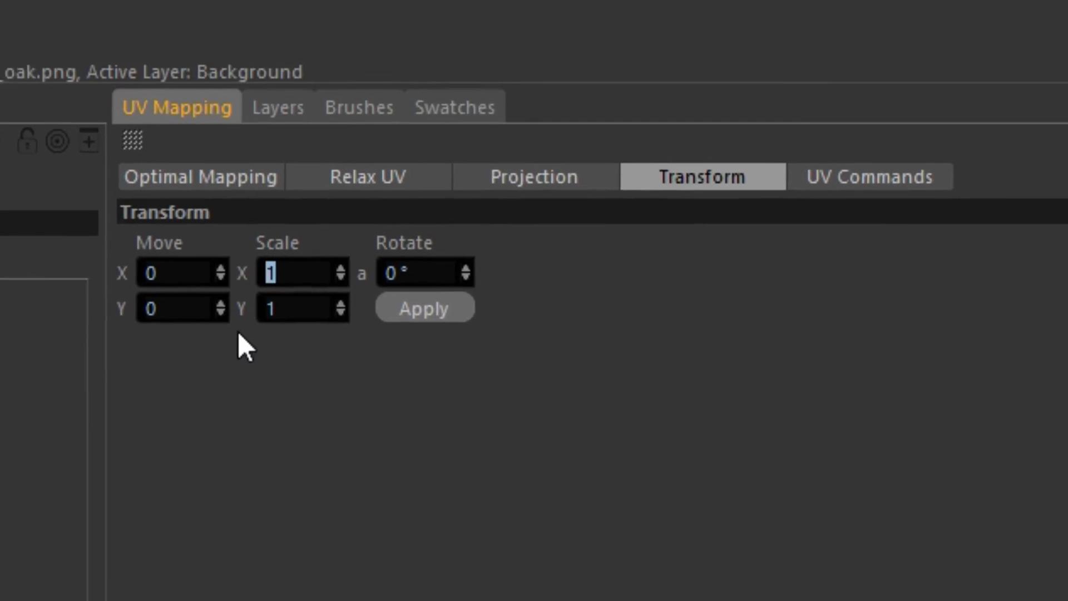
left_click_drag(431, 352, 263, 350)
left_click_drag(431, 324, 395, 329)
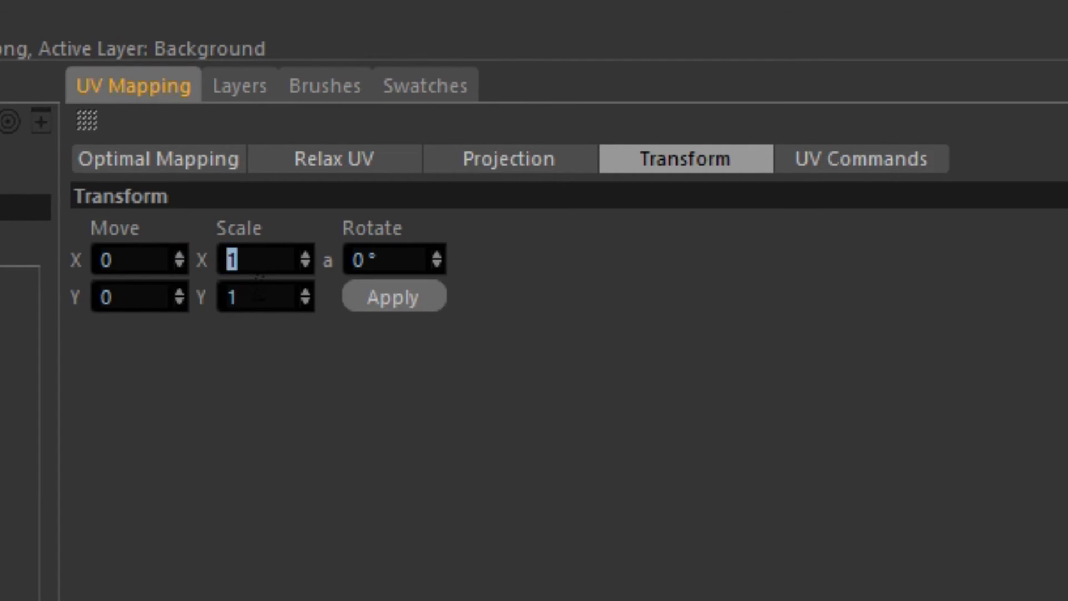
left_click_drag(274, 297, 224, 298)
left_click(278, 259)
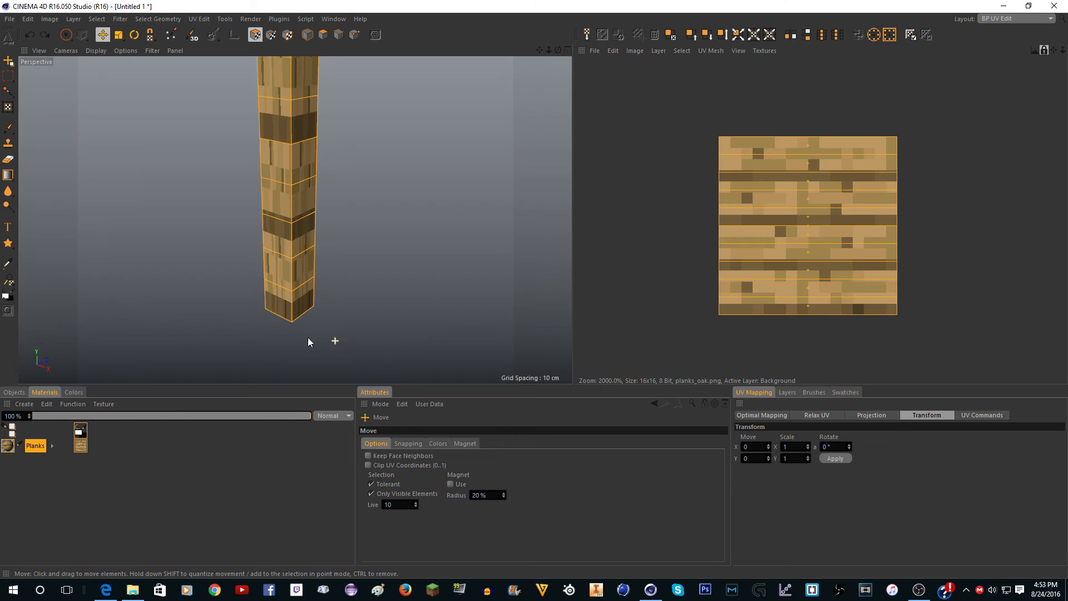
scroll(276, 309, "up", 3)
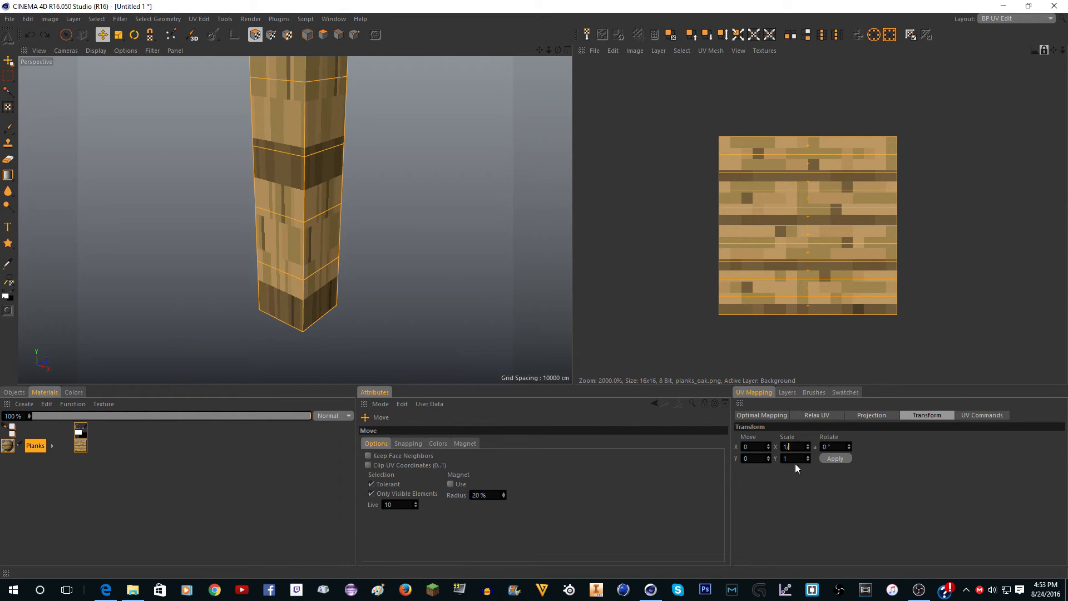
type("16")
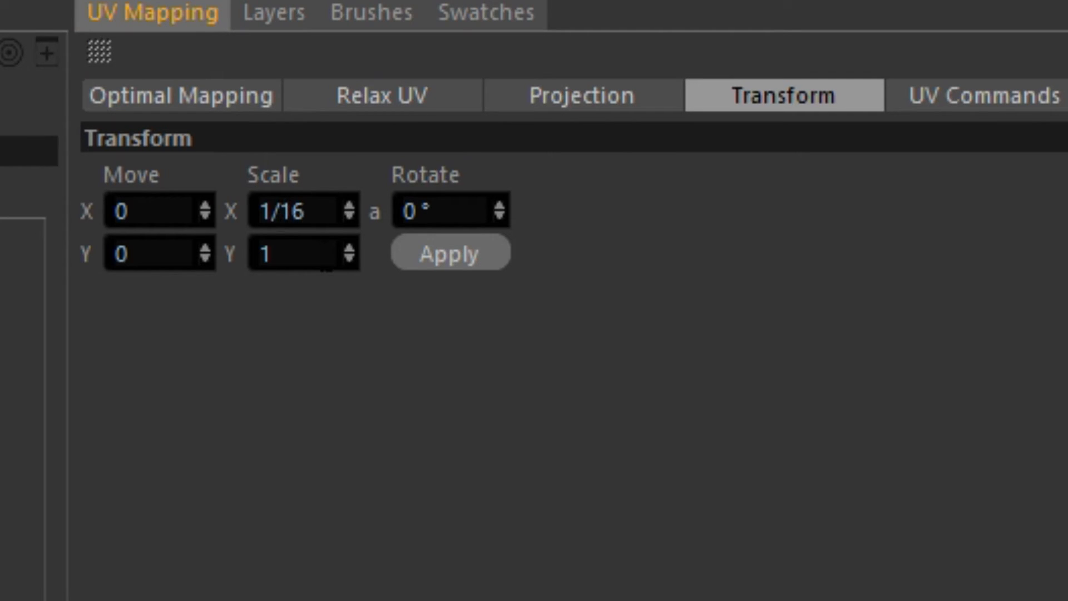
left_click(316, 245)
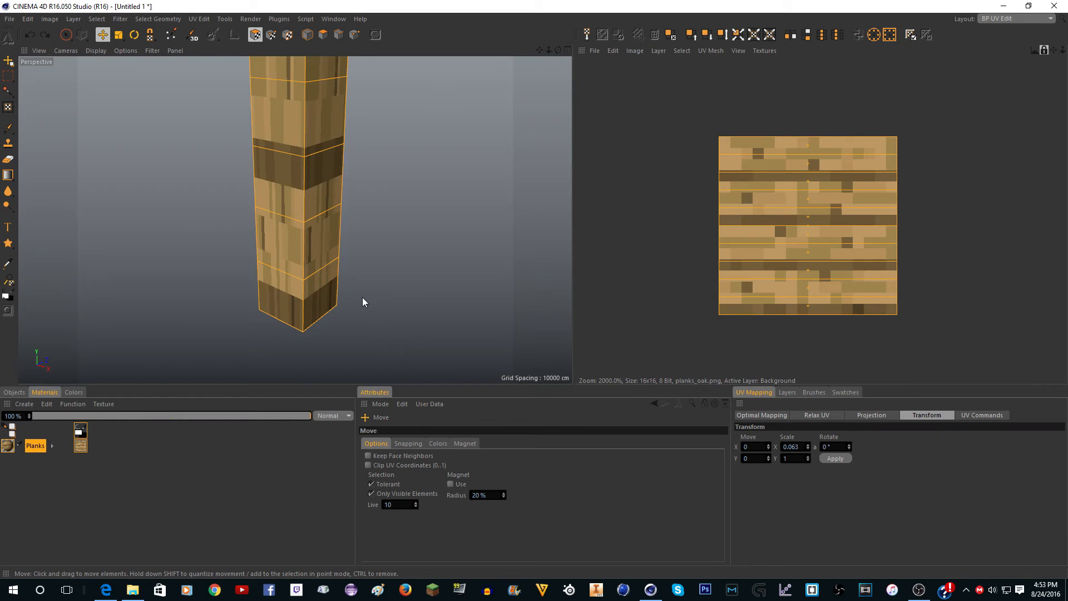
Step: Set the UV transform's Y scale to 10/16 to match the bar's ten segments
scroll(365, 301, "down", 6)
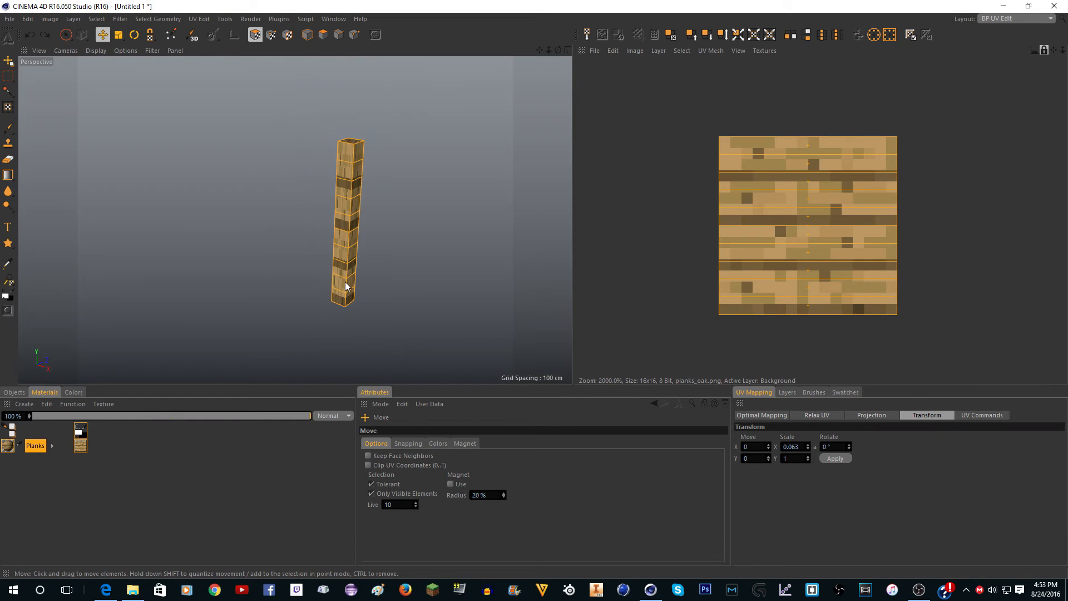
scroll(345, 282, "up", 4)
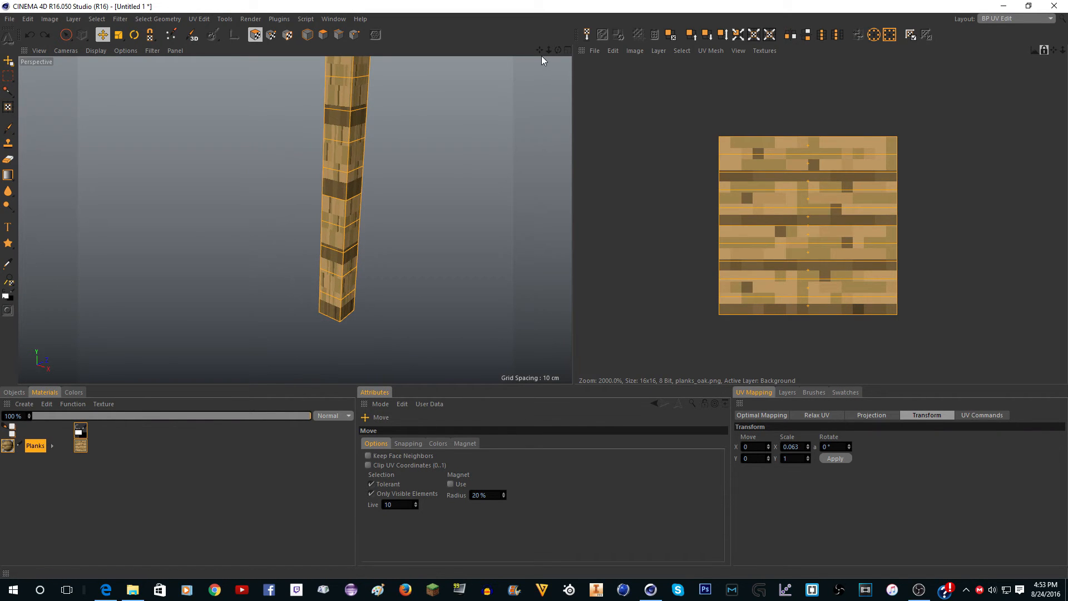
left_click_drag(540, 51, 539, 93)
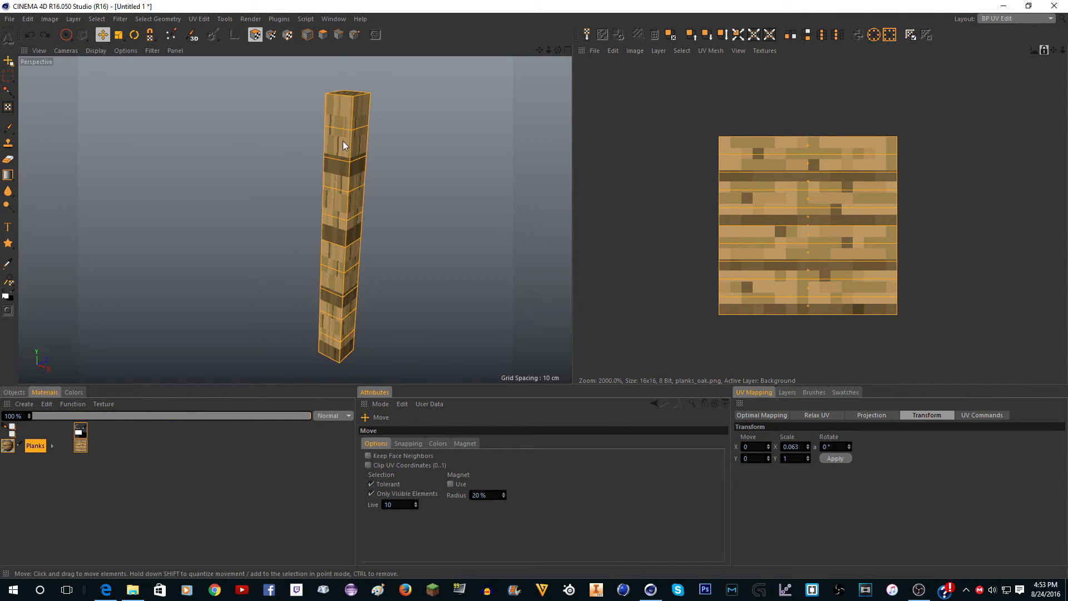
left_click(793, 458)
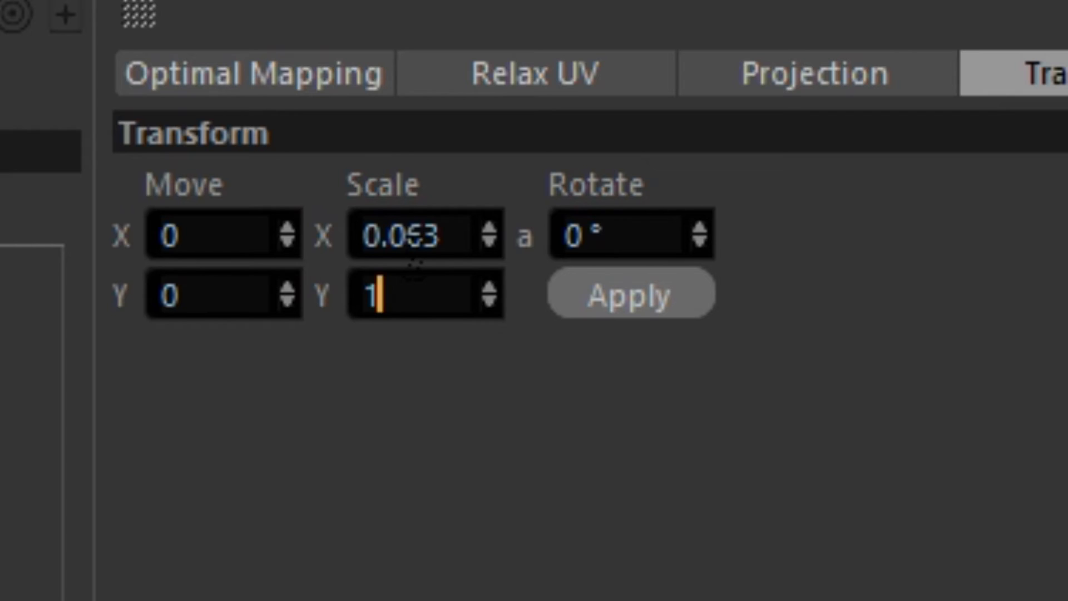
type("0")
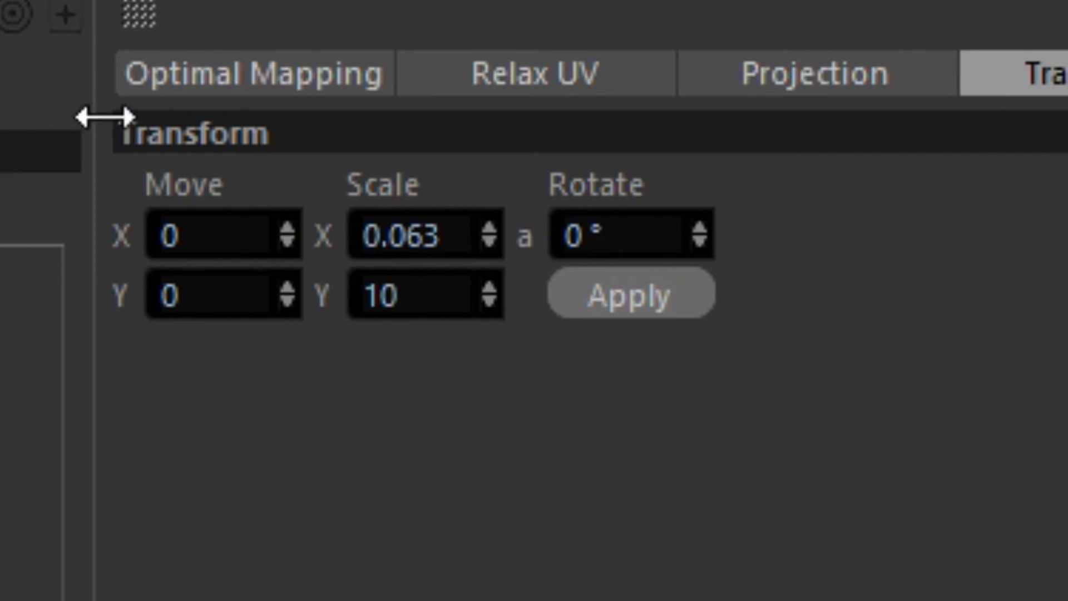
type("/")
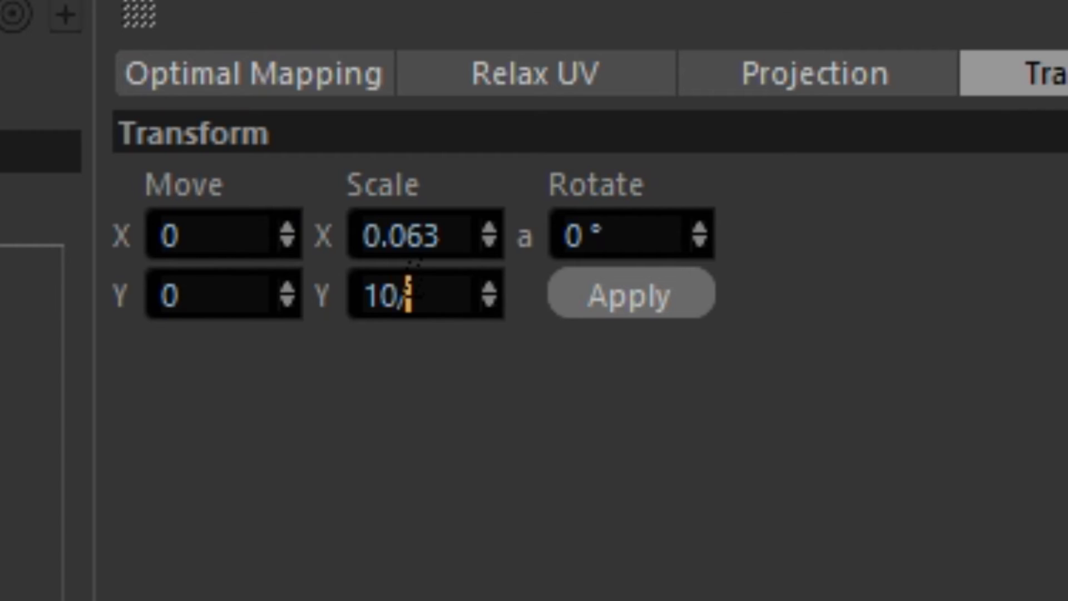
type("16")
key("Return")
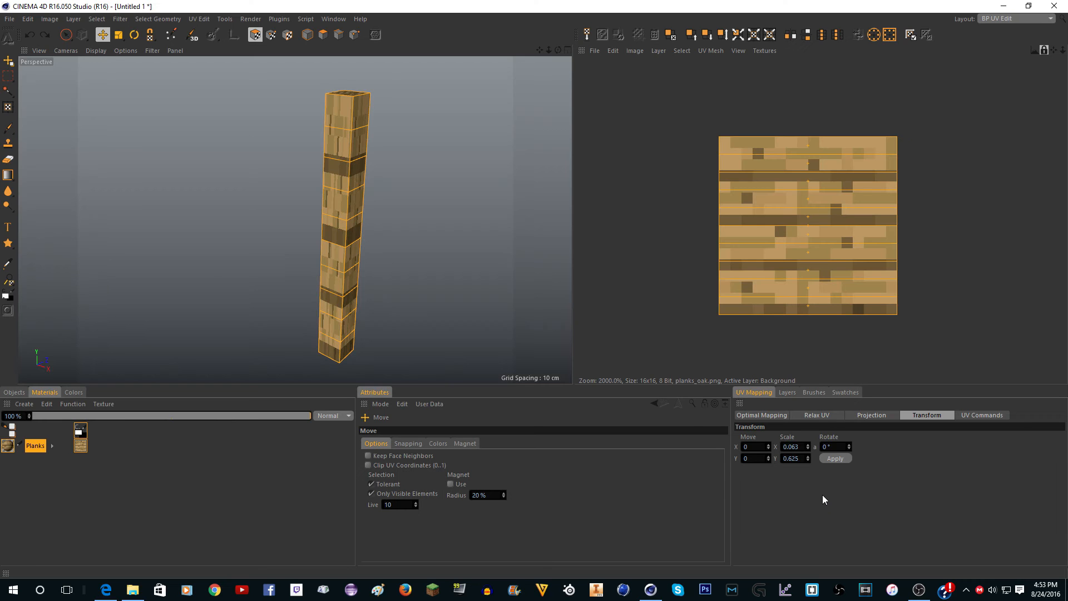
Step: Apply the UV transform to the bar's selected UV polygons
scroll(803, 288, "up", 1)
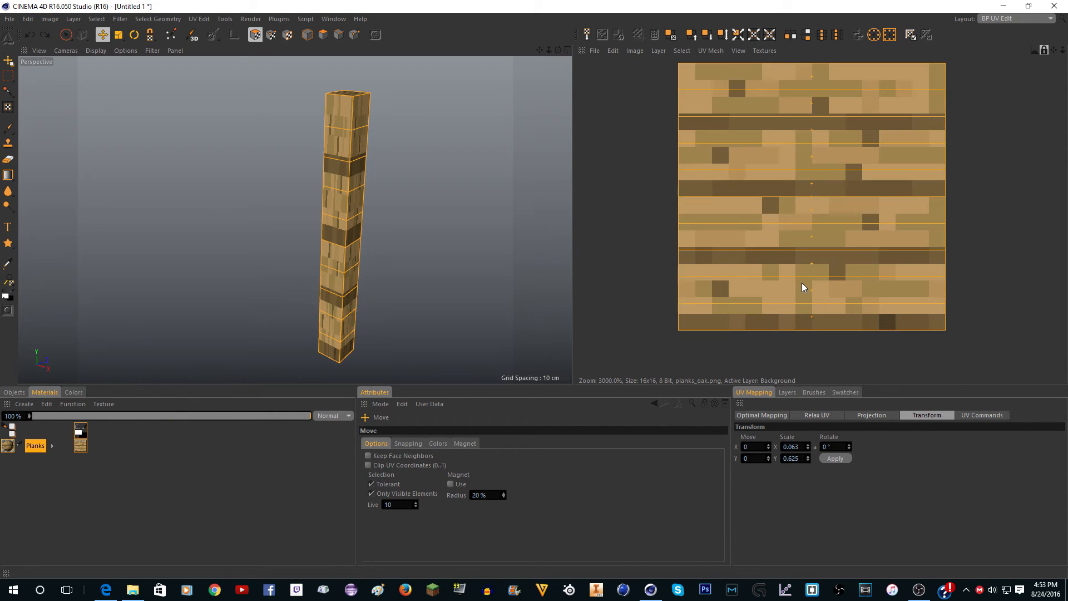
scroll(802, 288, "down", 1)
scroll(802, 288, "up", 1)
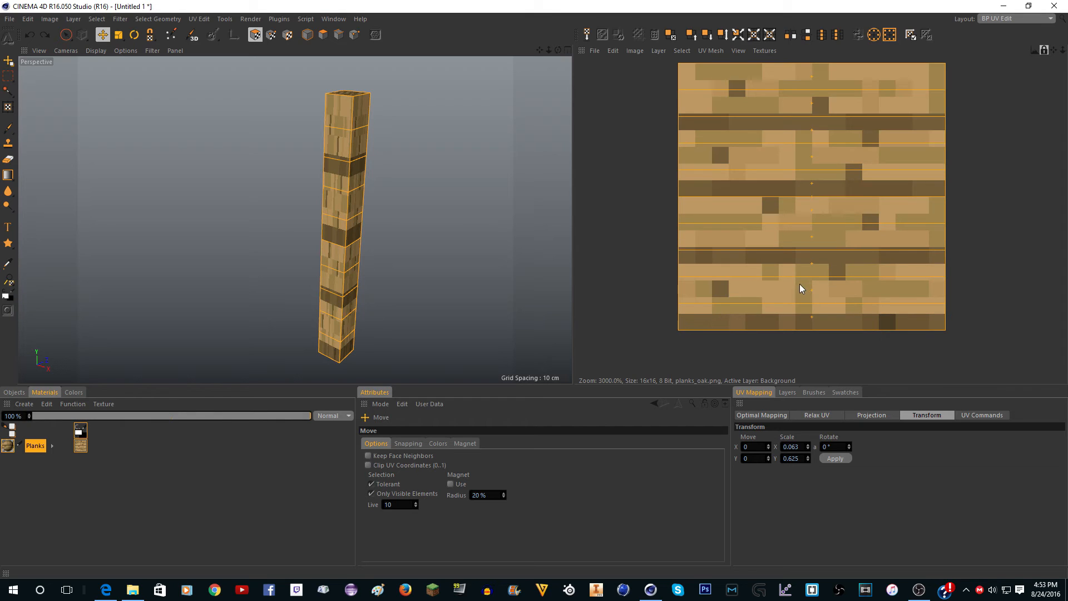
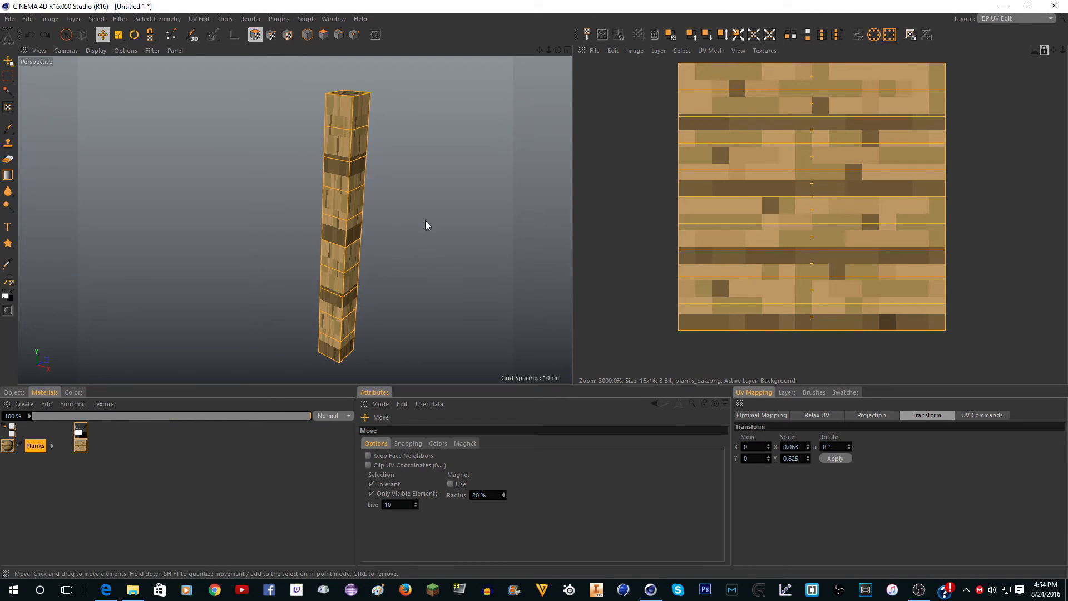
left_click(834, 458)
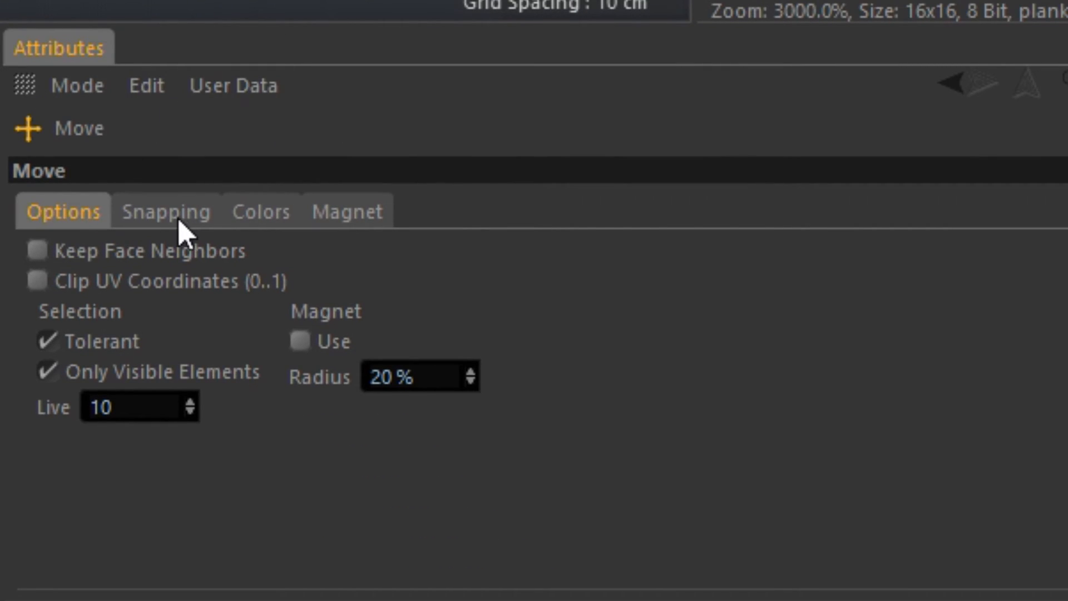
Step: Enable Move quantizing in the Move tool's snapping options and set its increment to 3.125/2 %
left_click(161, 216)
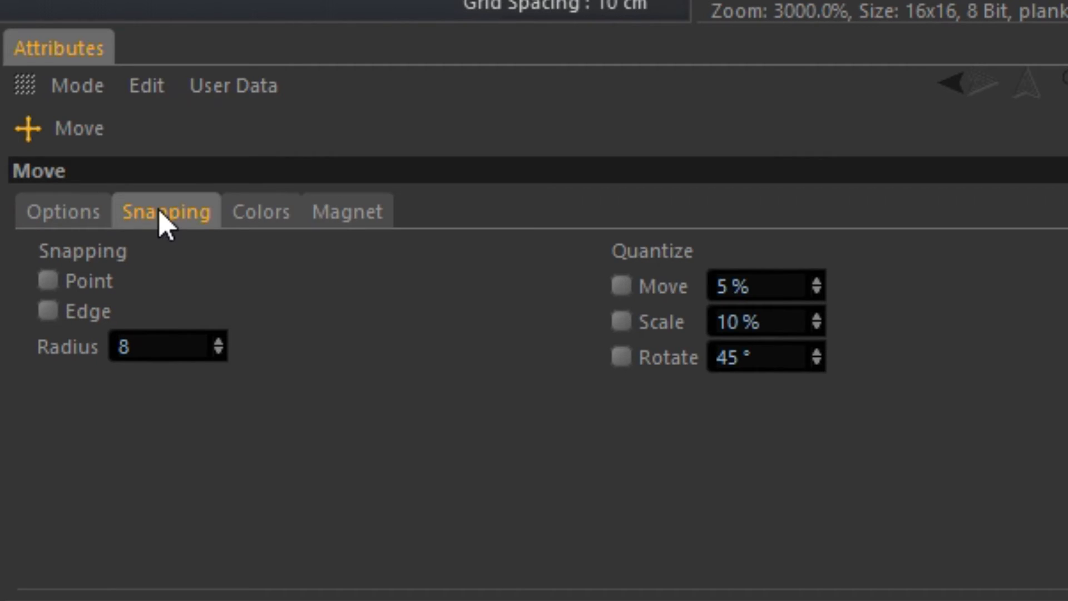
left_click(624, 288)
left_click(747, 286)
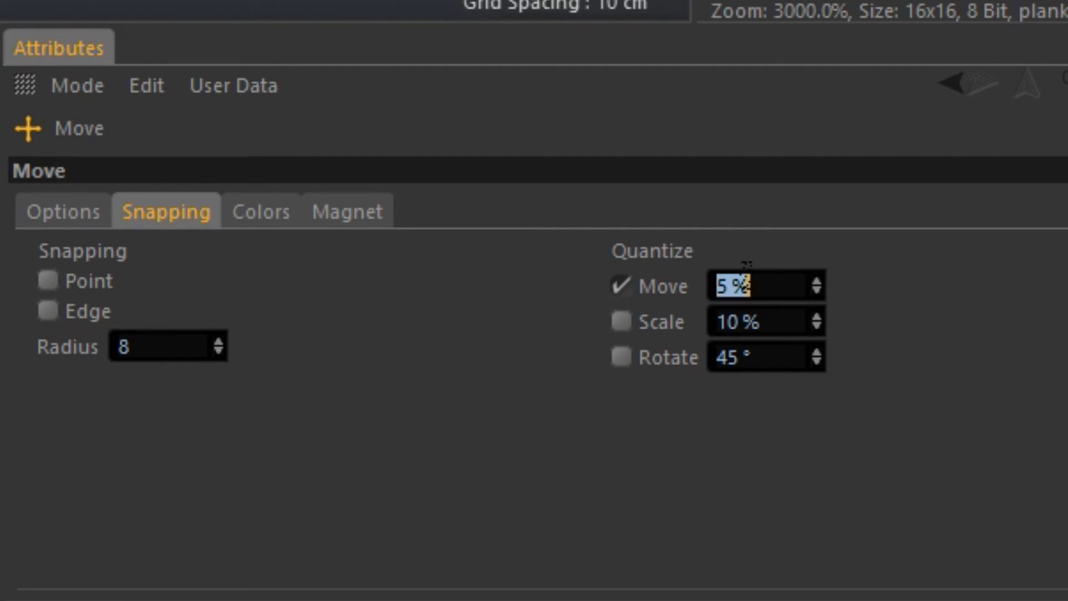
type("3.12/")
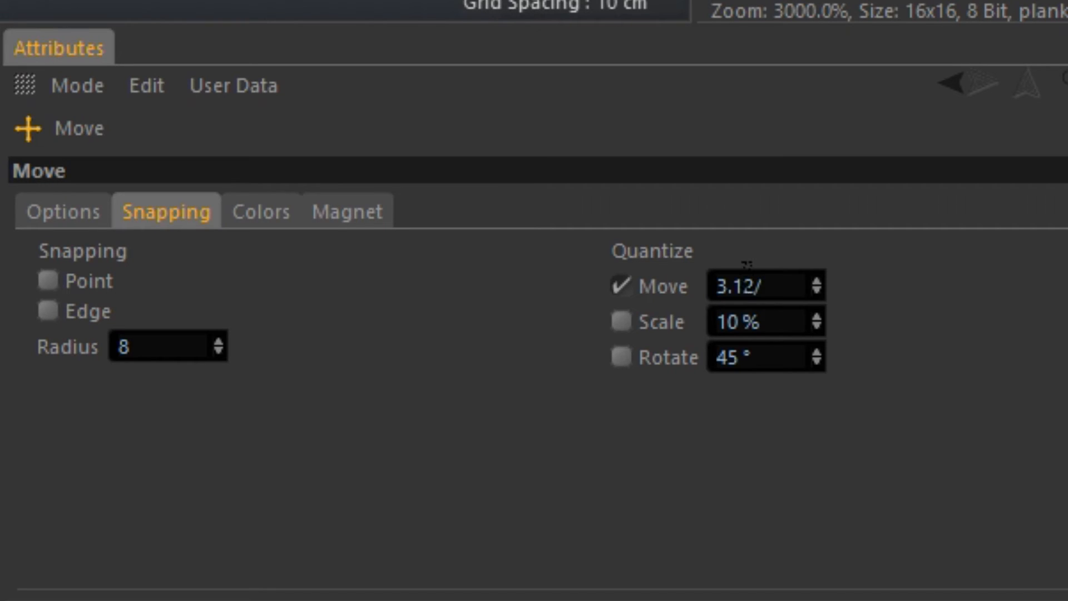
key("BackSpace")
type("5/2")
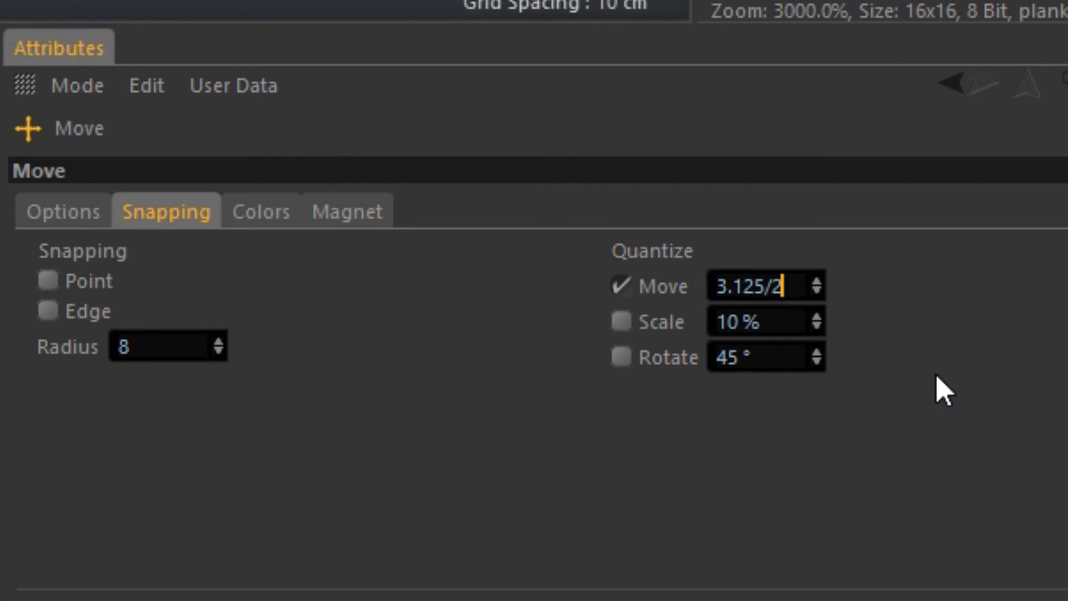
key("Return")
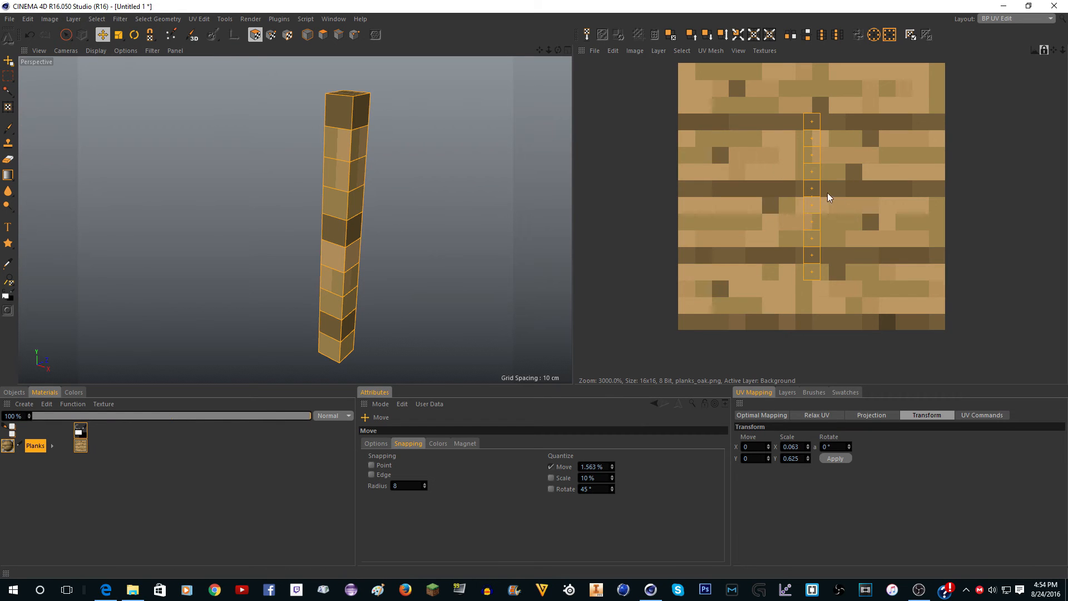
Step: Set the Move quantize increment to 3.125 % and shift the UV strip half a texture pixel left onto a whole pixel column
scroll(827, 192, "up", 2)
mouse_move(827, 193)
left_mouse_down()
mouse_move(809, 193)
mouse_move(826, 193)
left_mouse_up()
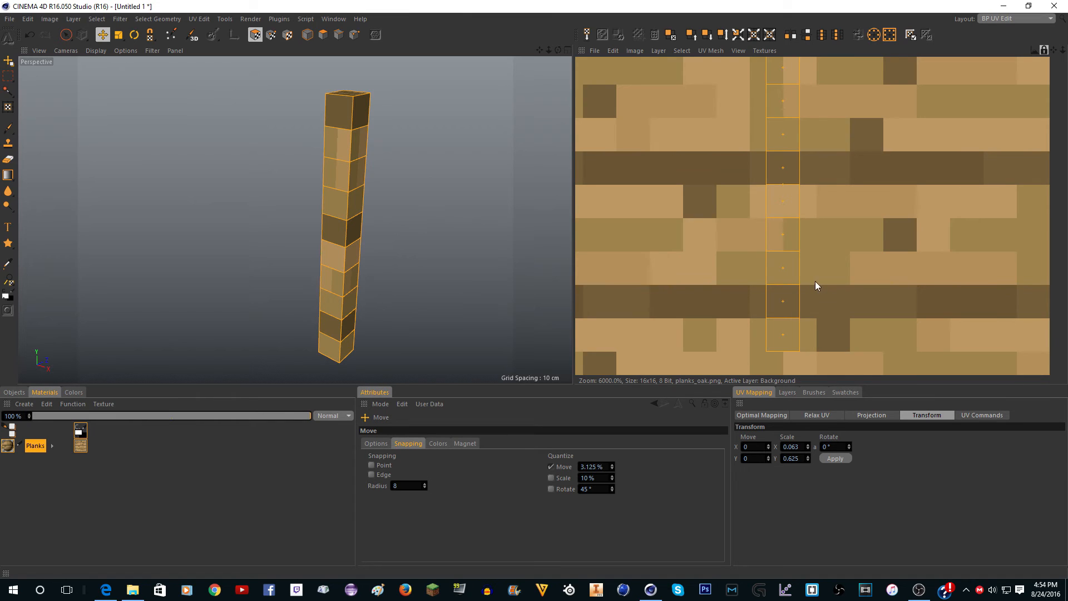
left_click_drag(825, 193, 809, 193)
scroll(300, 241, "down", 3)
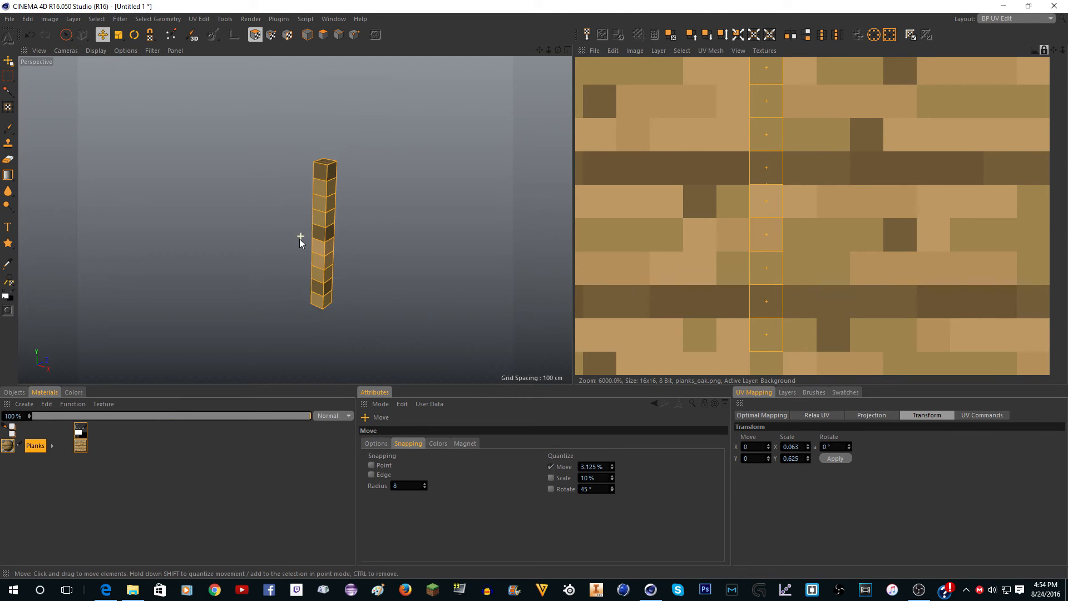
Step: Undo the UV strip's last move and scaling on the stick
scroll(350, 158, "up", 3)
left_click_drag(557, 50, 291, 220)
scroll(313, 111, "down", 3)
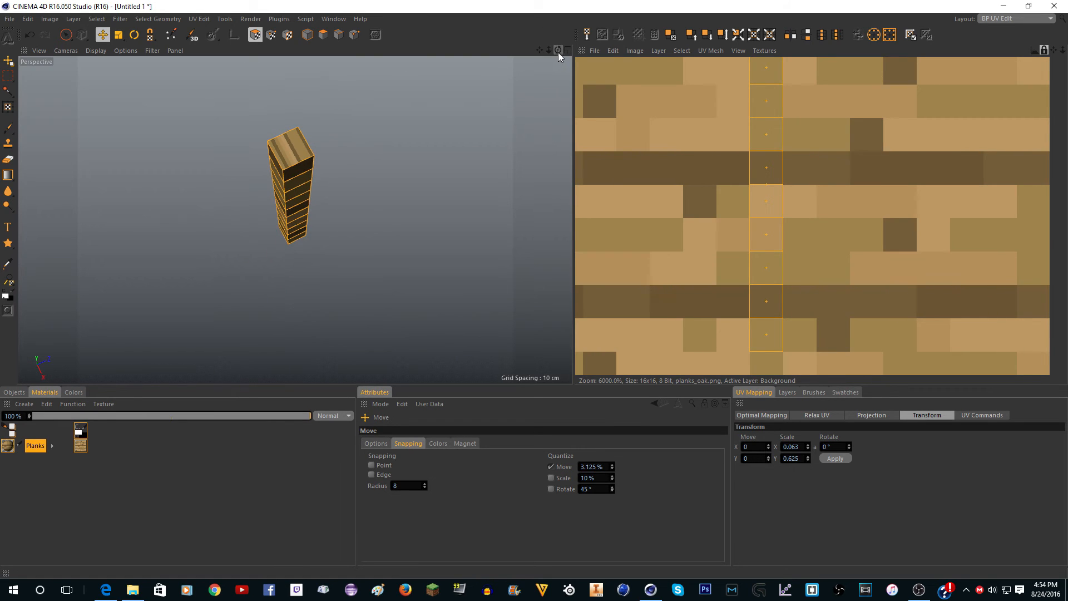
left_click_drag(558, 50, 300, 216)
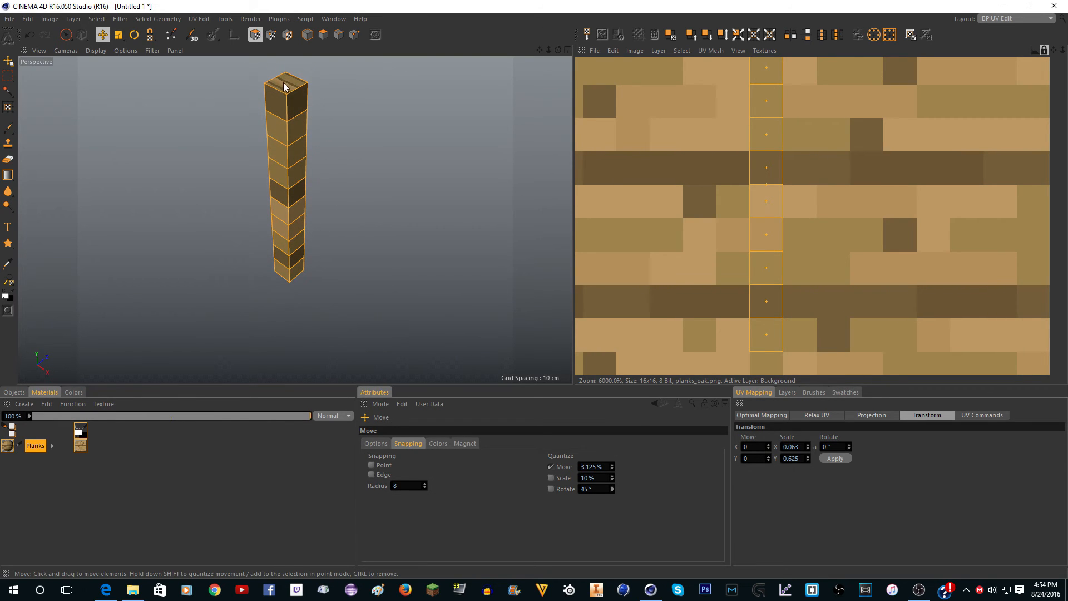
key("ctrl+z")
key("ctrl+z")
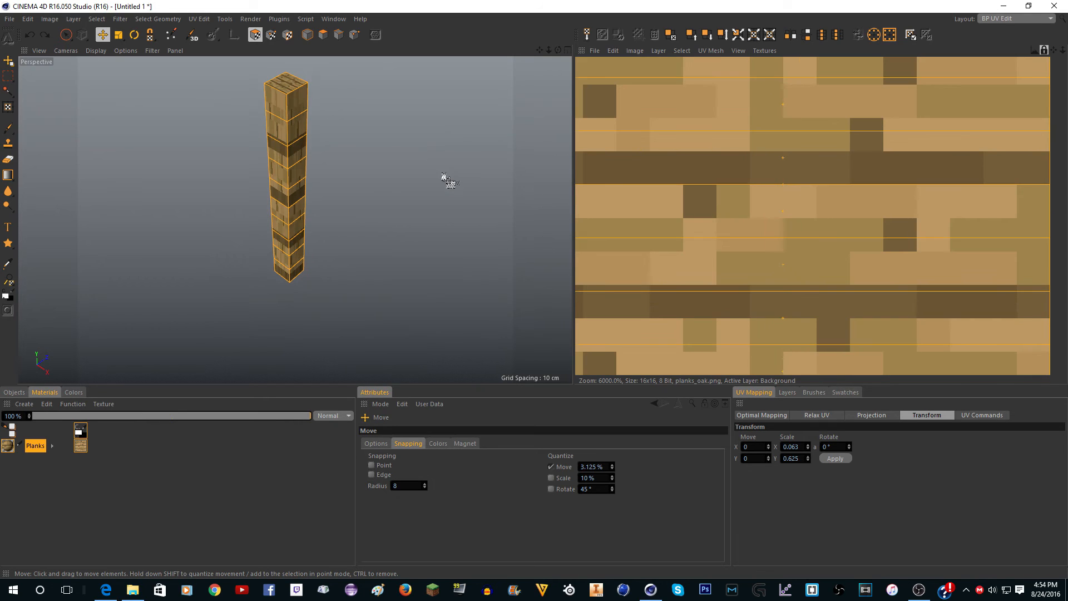
Step: Deselect the stick's top and bottom end faces with Live Selection, keeping only the side polygons selected
scroll(278, 84, "up", 2)
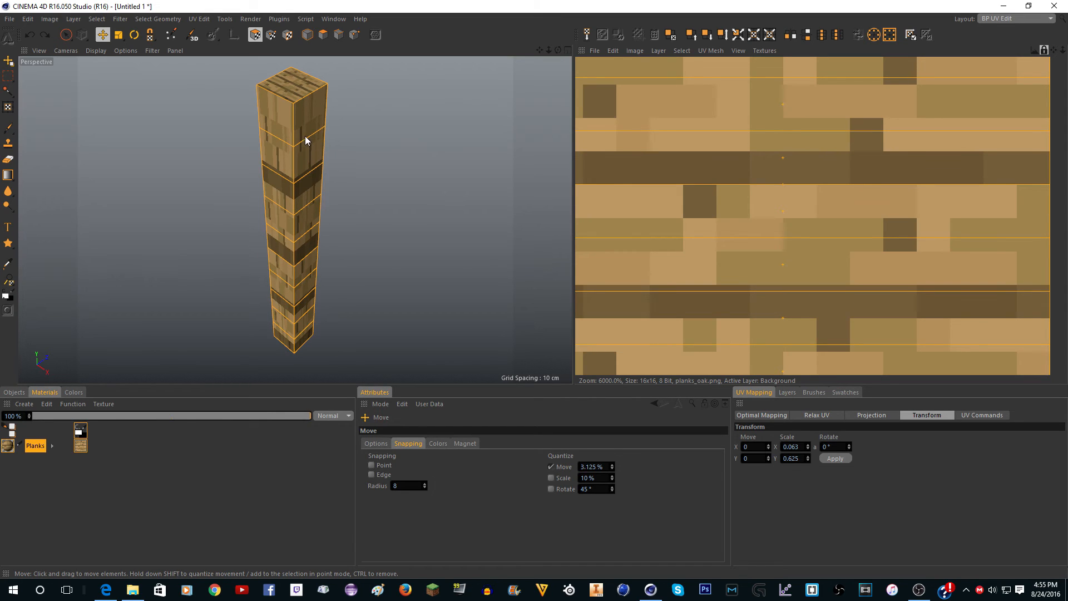
left_click(66, 34)
scroll(295, 94, "down", 4)
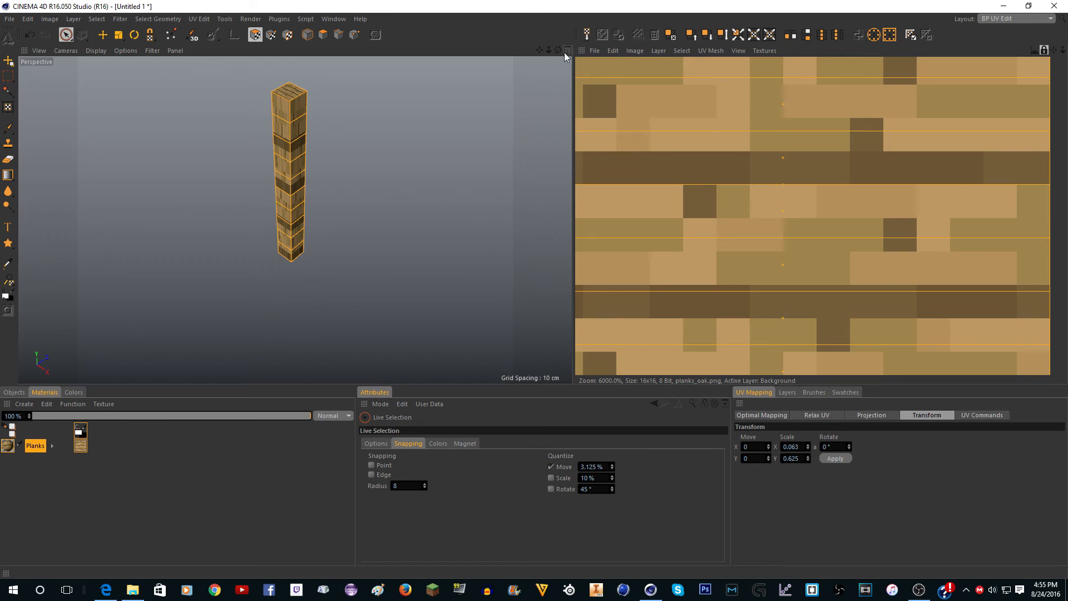
left_click_drag(558, 51, 558, 11)
scroll(303, 284, "up", 5)
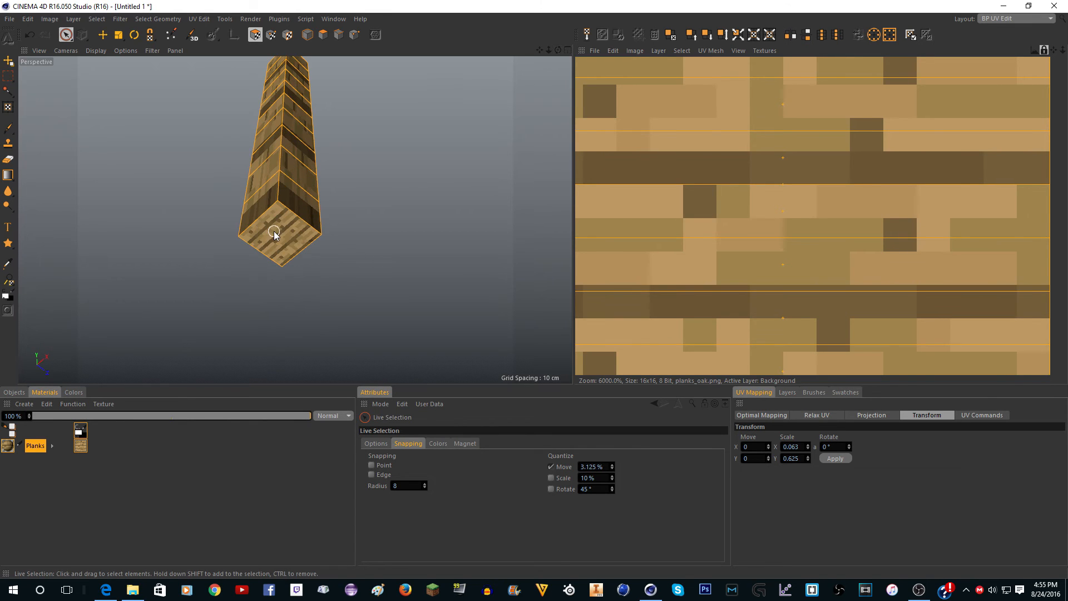
scroll(292, 284, "down", 4)
left_click_drag(558, 50, 558, 86)
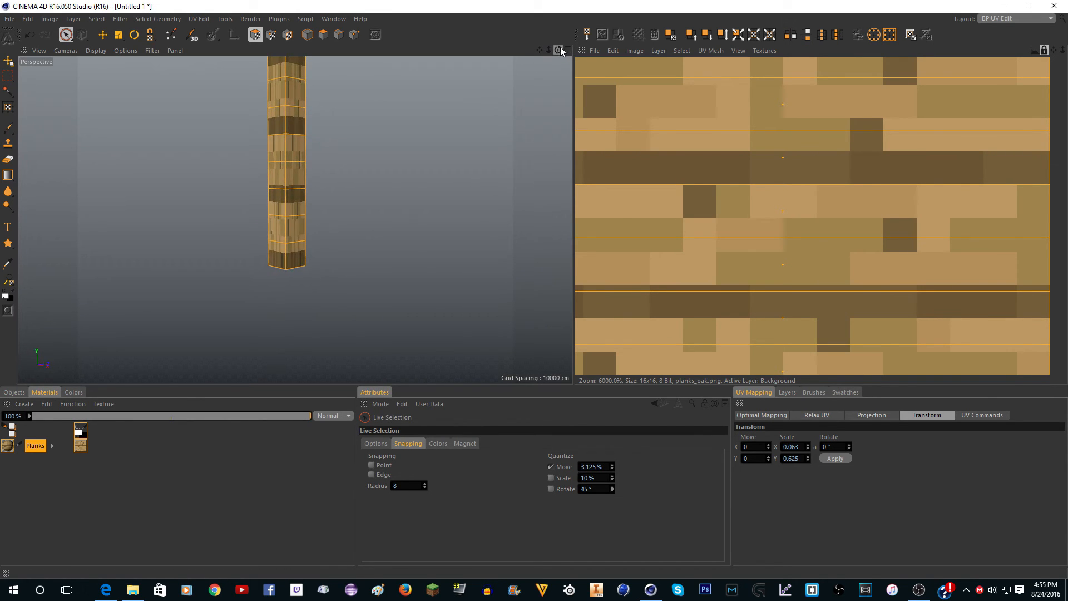
left_click_drag(539, 51, 528, 156)
scroll(406, 171, "down", 2)
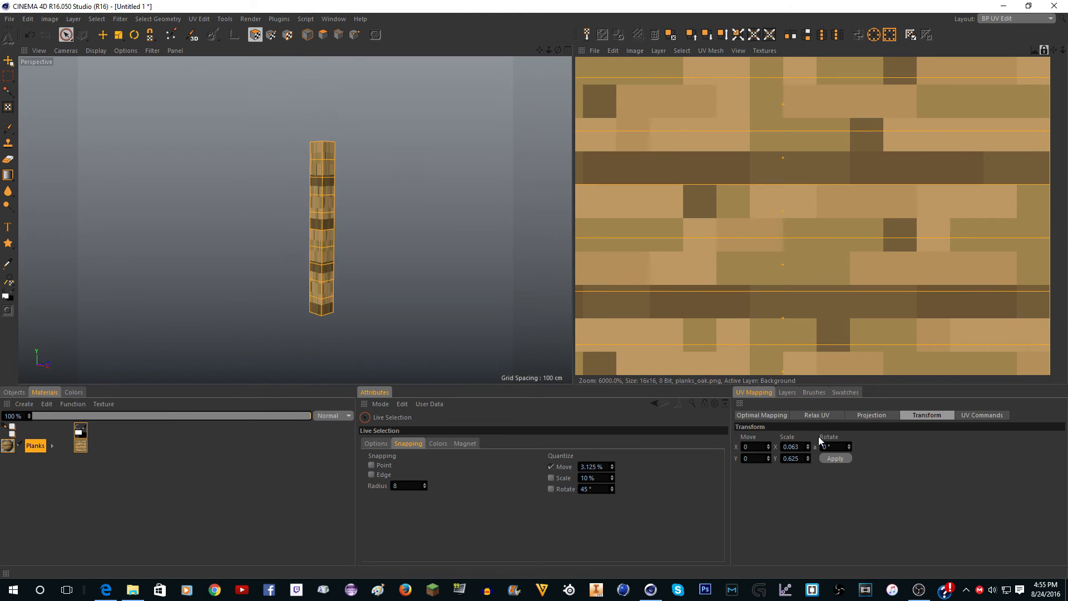
Step: Apply the 0.063 by 0.625 UV scale to the side polygons and shift their UV strip half a texture pixel left
left_click(836, 458)
scroll(461, 170, "down", 3)
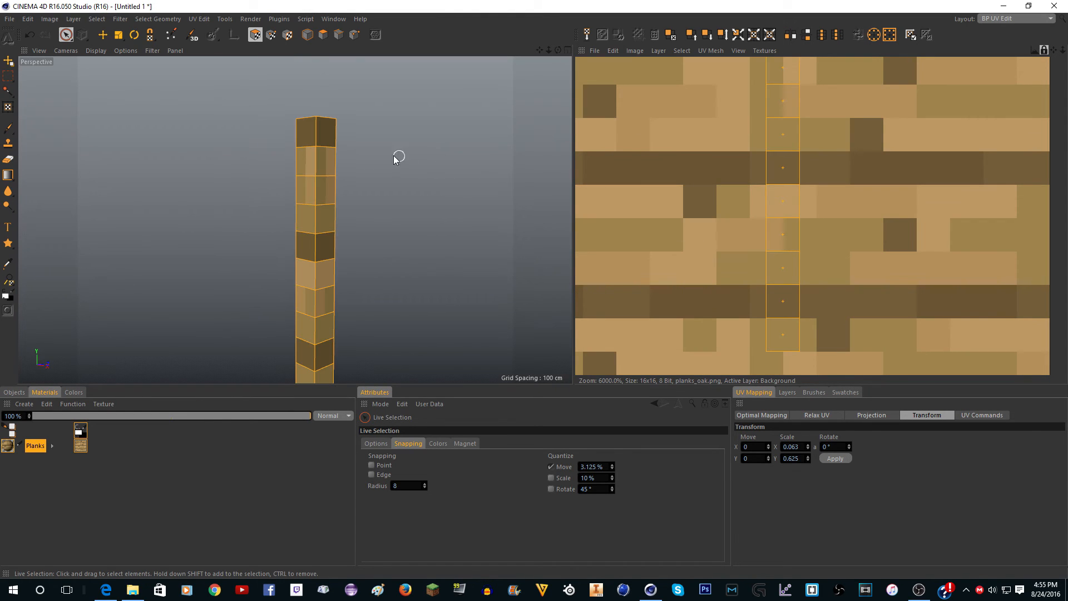
left_click(103, 35)
left_click_drag(687, 153, 670, 153)
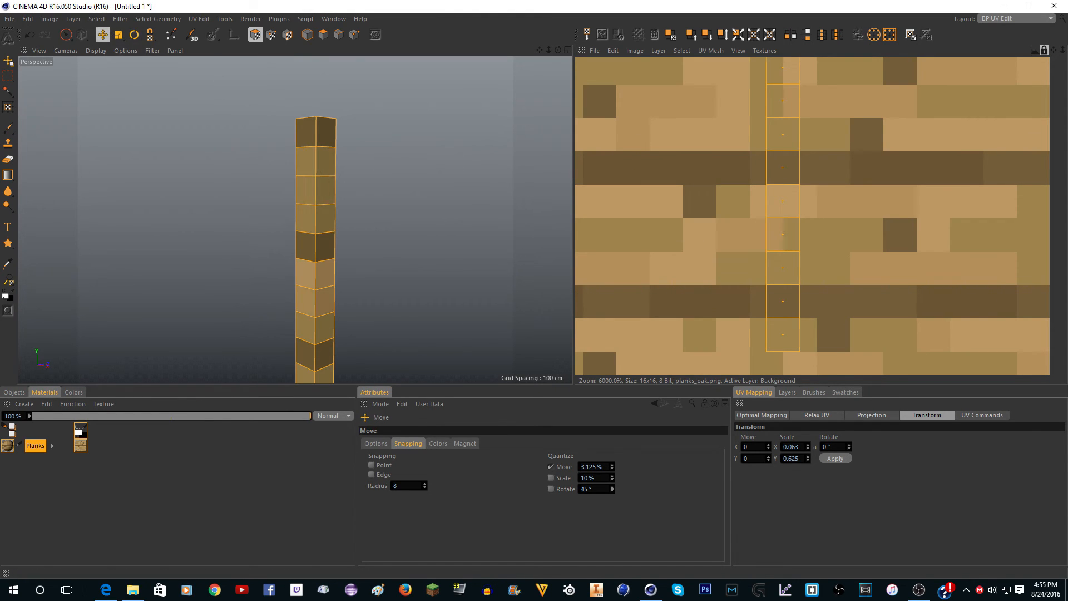
Step: Select the stick's top end face with Live Selection and set the UV transform's Y scale to 1/16
left_click(66, 34)
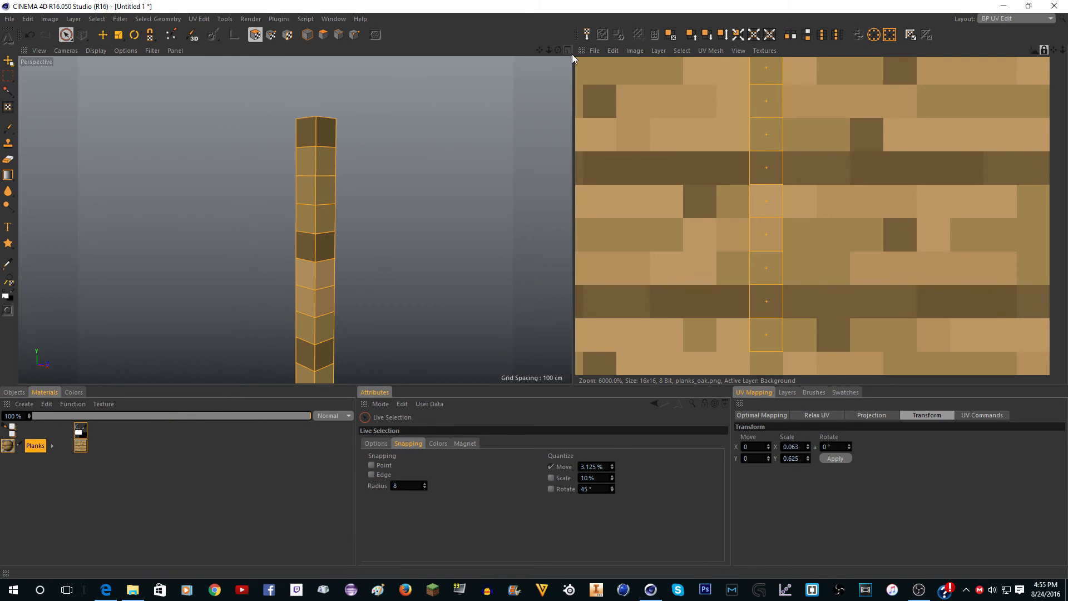
left_click_drag(558, 50, 558, 106)
scroll(325, 131, "up", 1)
left_click(326, 155)
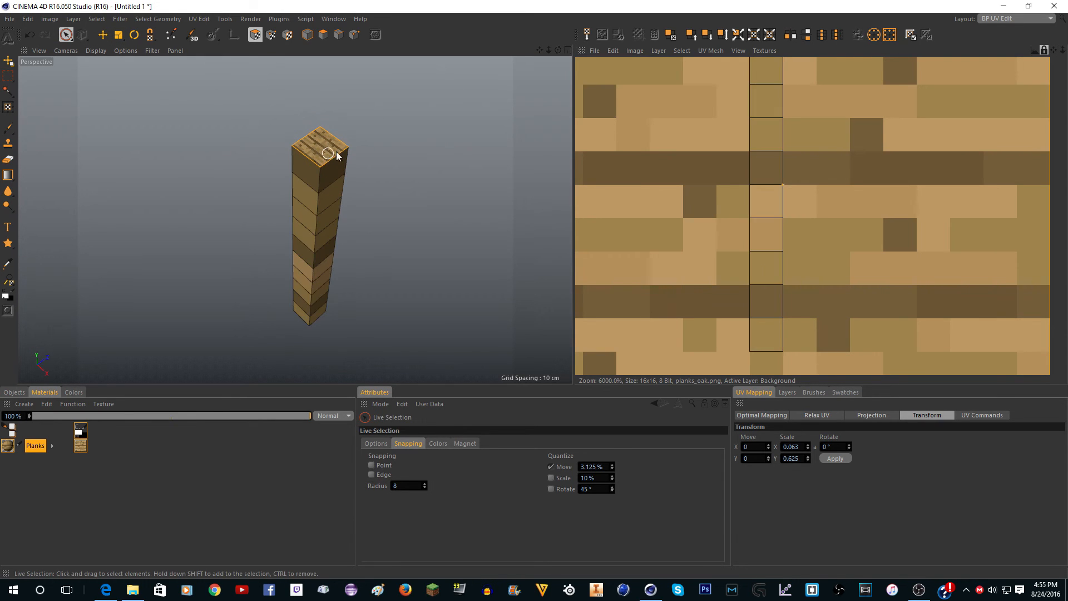
left_click_drag(557, 51, 557, 28)
scroll(418, 228, "up", 2)
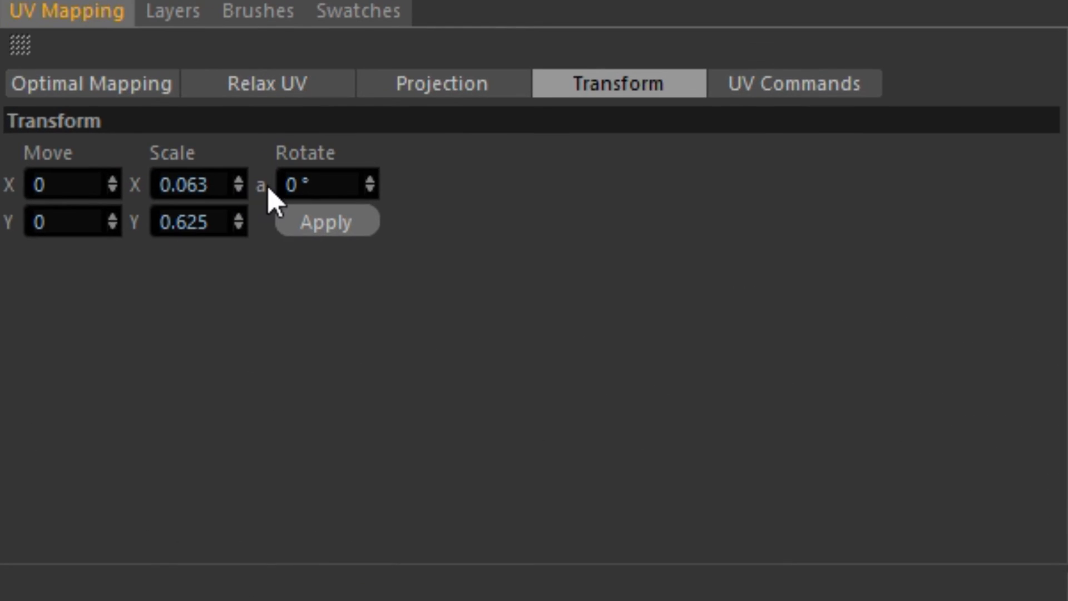
left_click(186, 221)
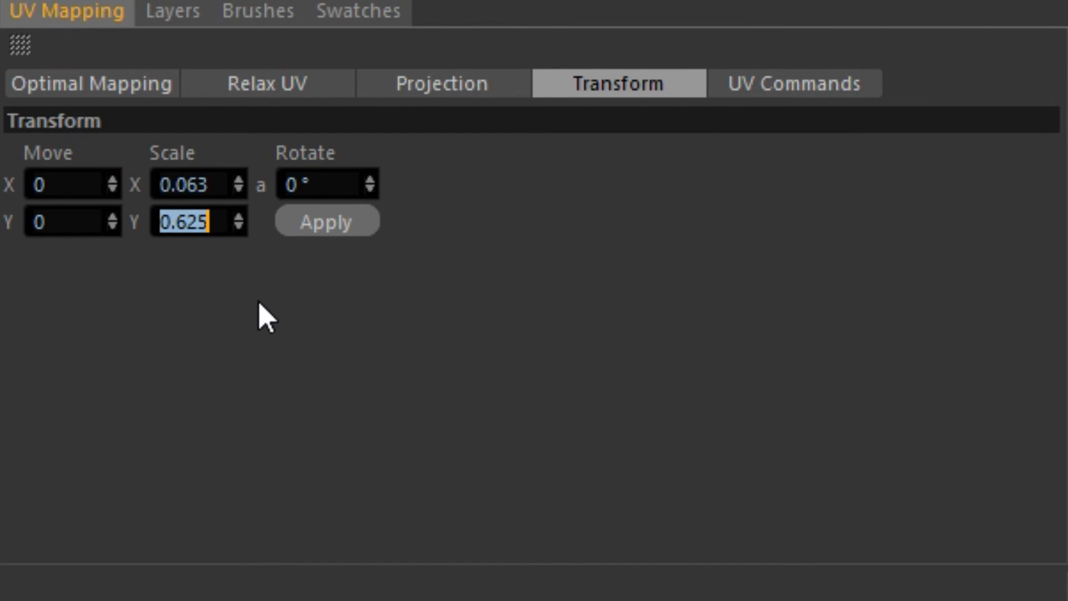
type("1/")
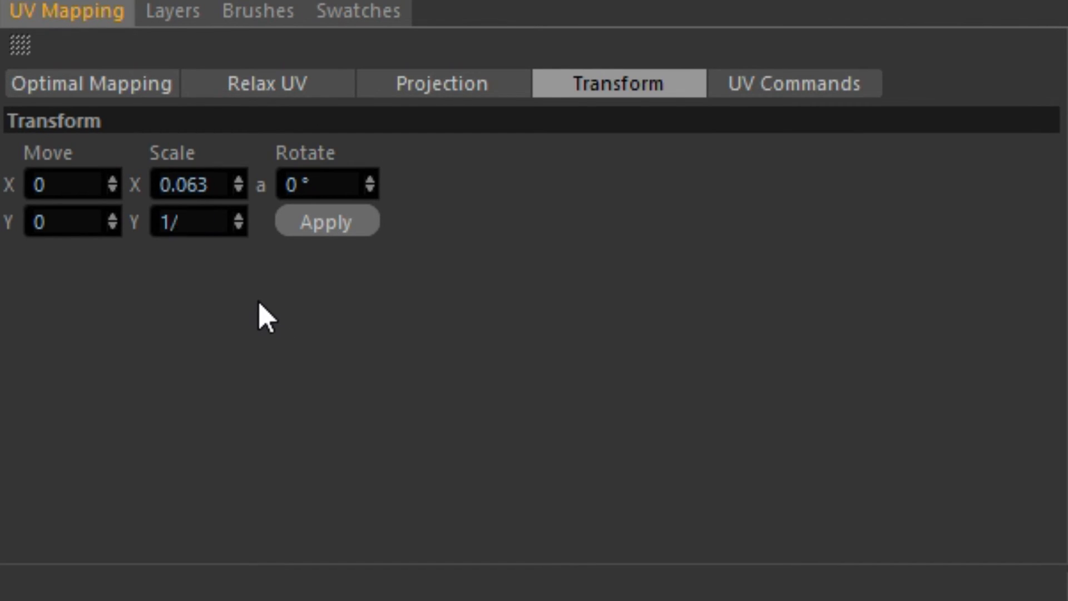
type("16")
key("Return")
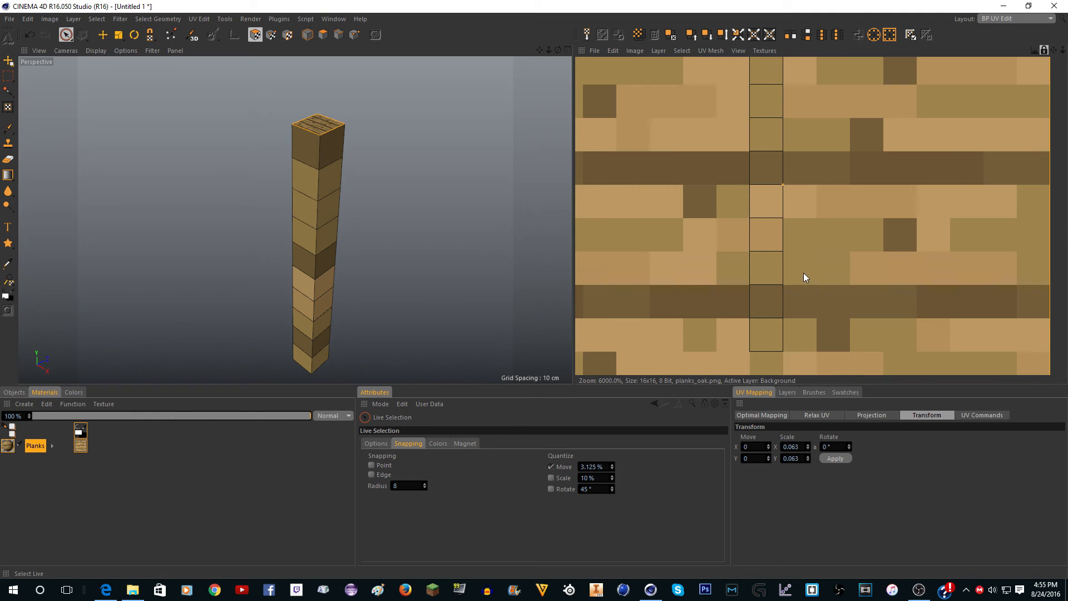
Step: Apply the UV transform to the top face and move its UV square onto the uppermost pixel of the strip
scroll(796, 224, "down", 5)
scroll(789, 218, "up", 2)
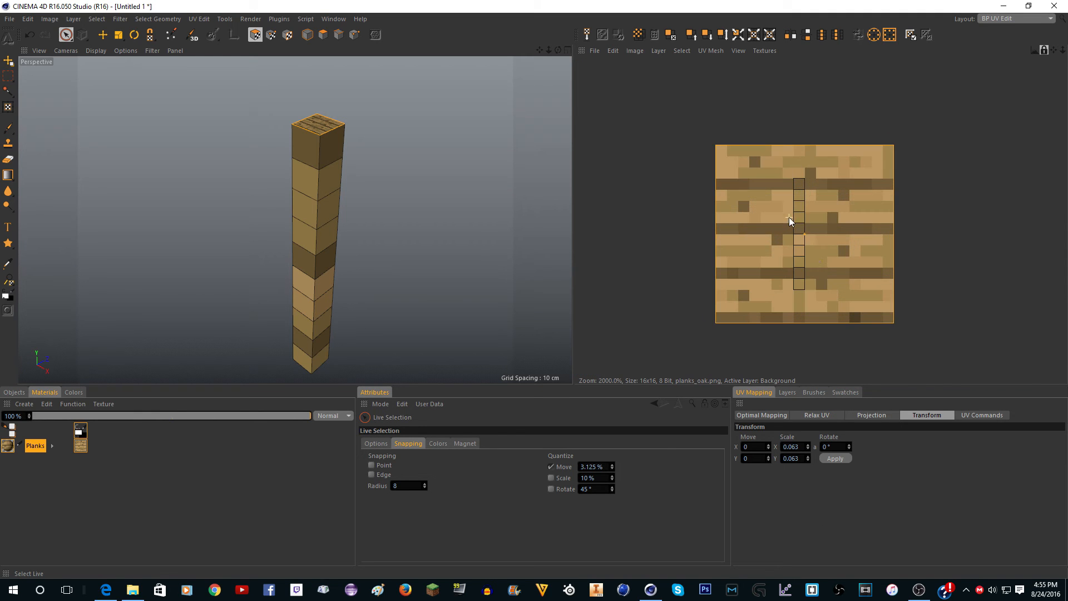
left_click(832, 459)
scroll(809, 250, "up", 3)
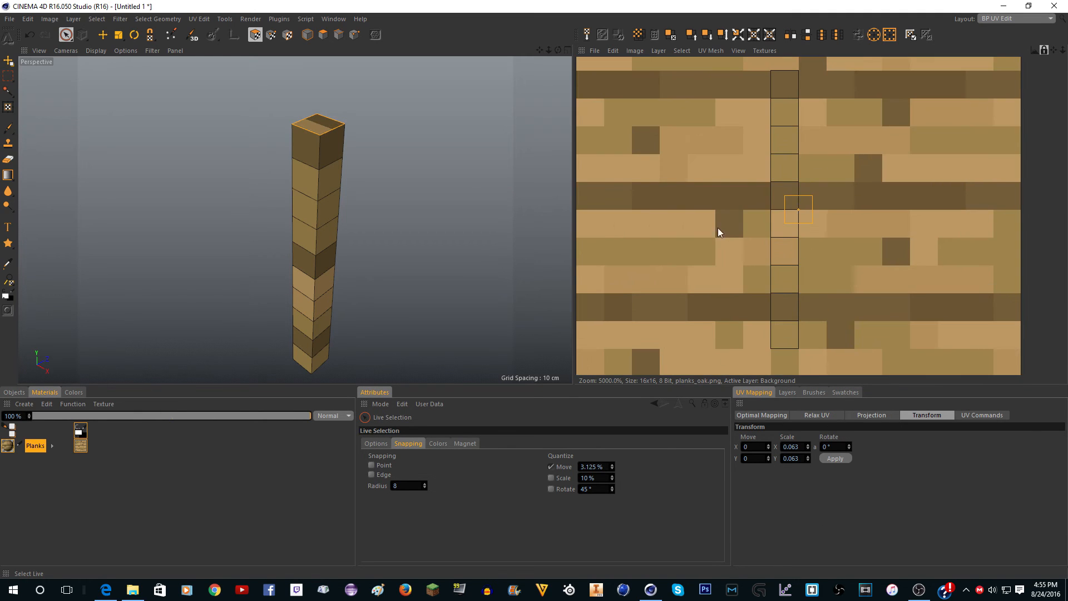
left_click(103, 36)
left_click_drag(814, 207, 800, 96)
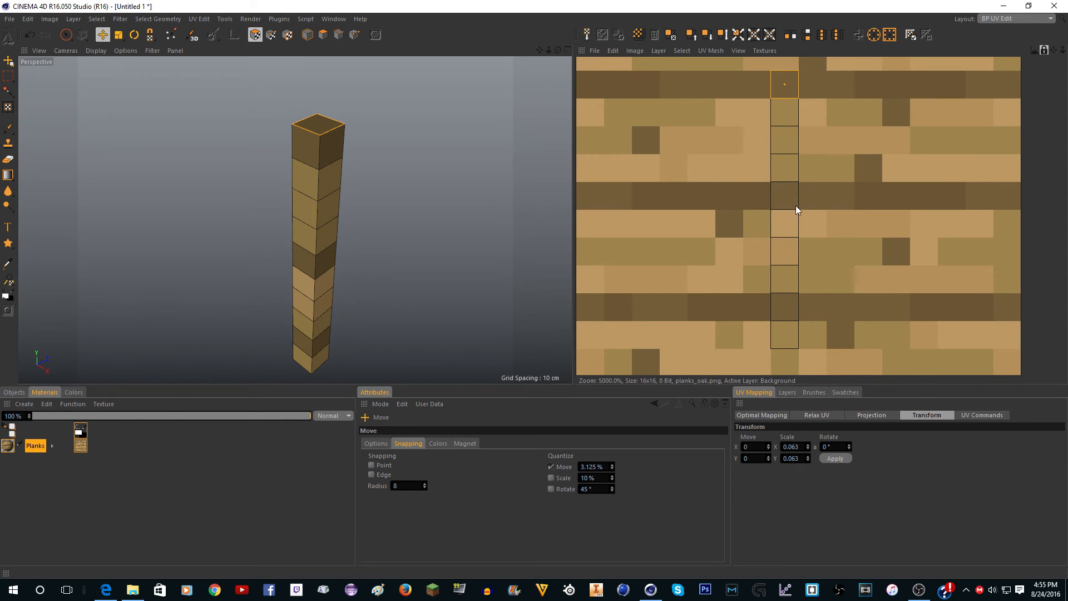
Step: Scale the stick's bottom face UVs to one pixel with the same transform and move the square onto the strip's lowest pixel
left_click_drag(558, 51, 558, 8)
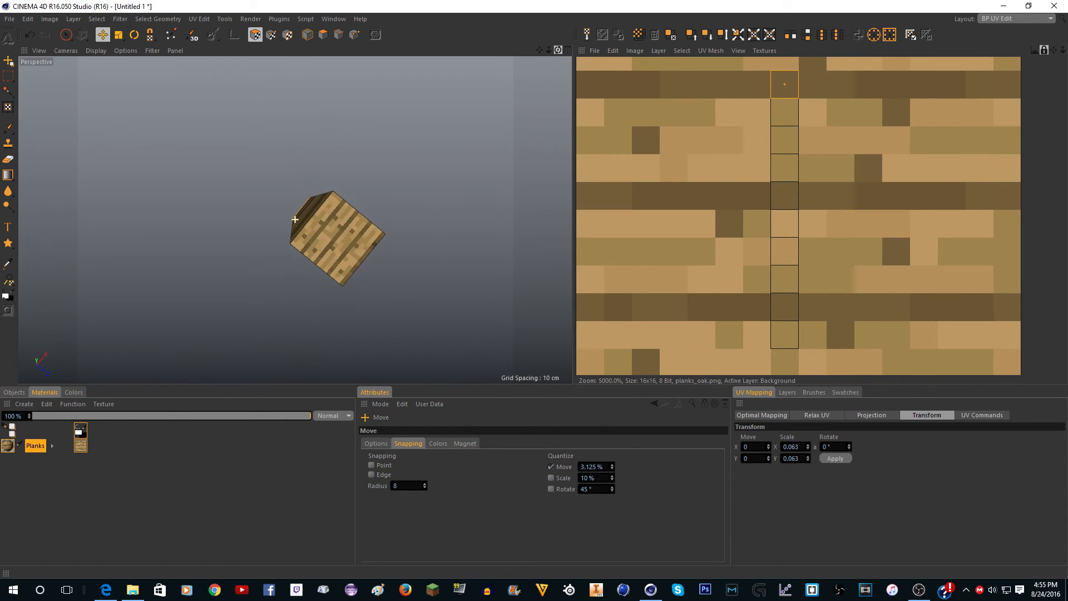
left_click_drag(295, 220, 324, 200)
left_click(331, 247)
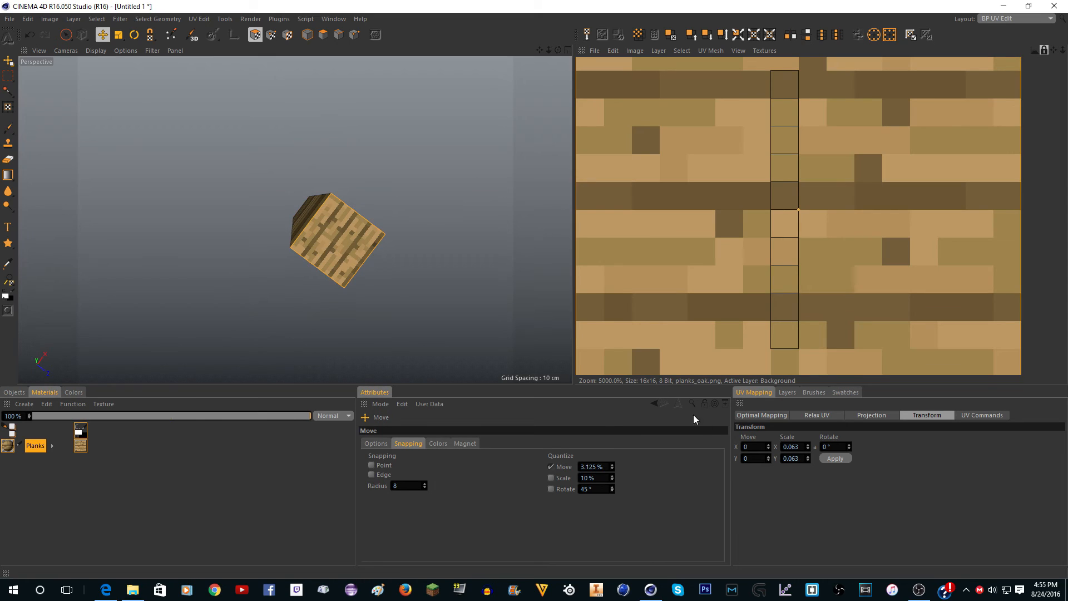
left_click(835, 458)
scroll(799, 265, "down", 3)
left_click_drag(797, 238, 788, 314)
scroll(339, 130, "down", 4)
Step: Switch the interface layout from BP UV Edit to Standard
left_click(994, 20)
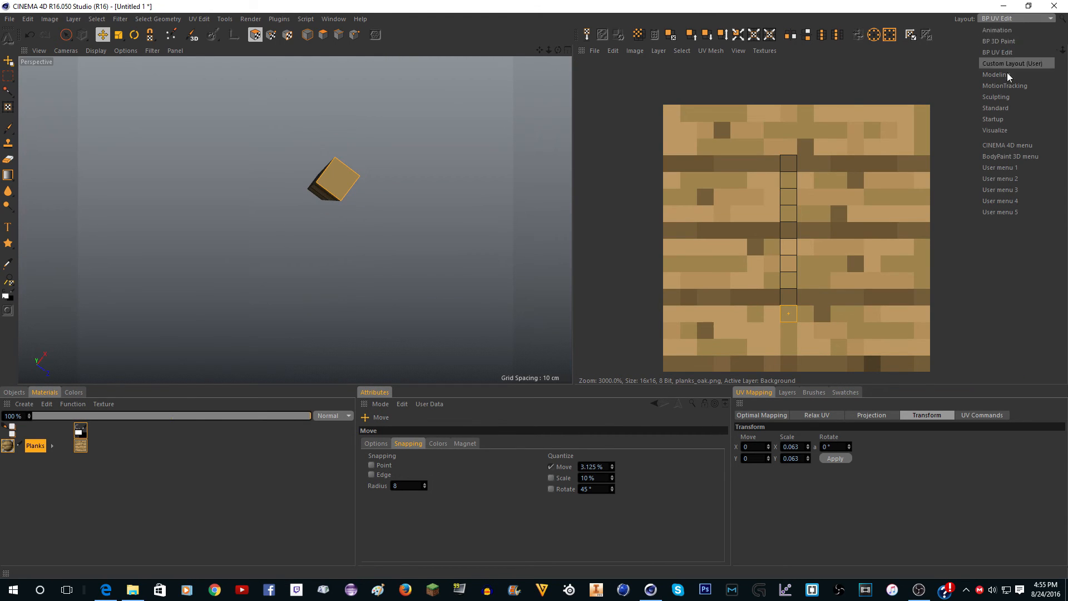
left_click(1007, 107)
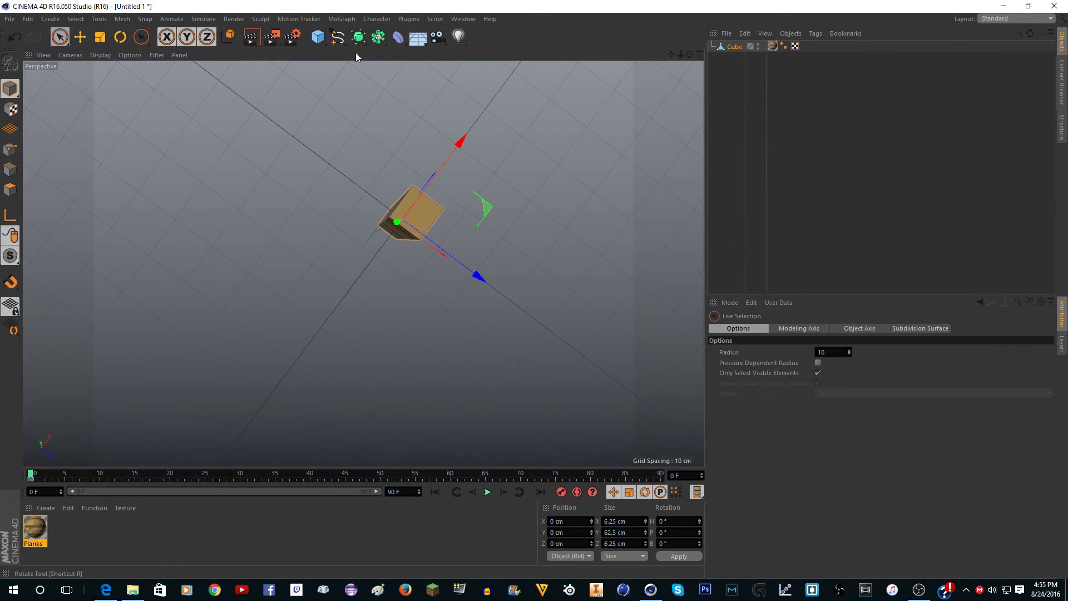
left_click_drag(690, 54, 363, 263)
scroll(318, 263, "down", 5)
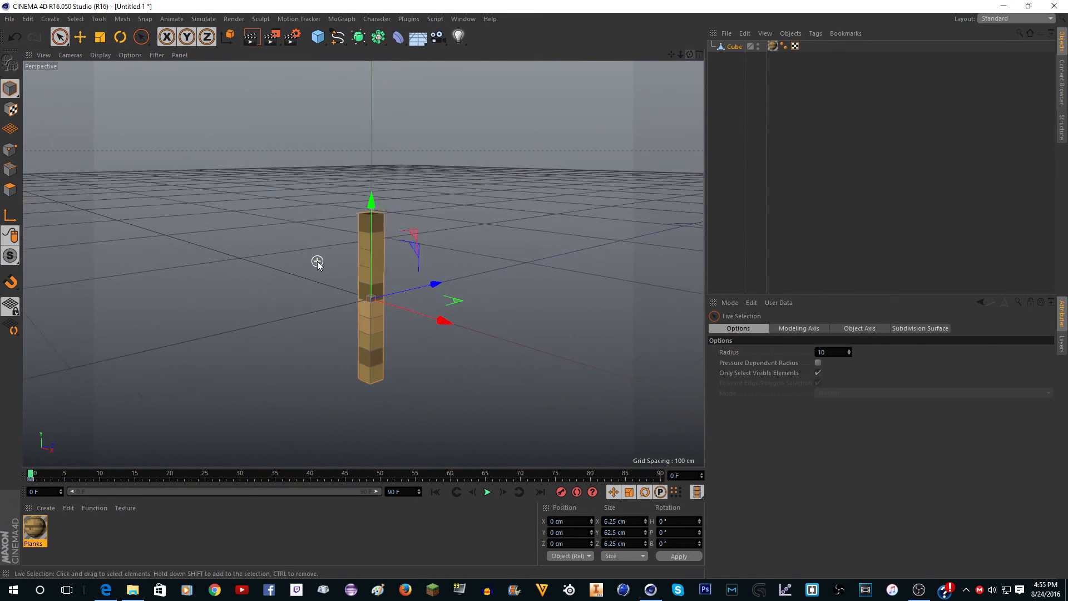
scroll(364, 272, "up", 1)
scroll(363, 272, "down", 5)
scroll(361, 272, "up", 5)
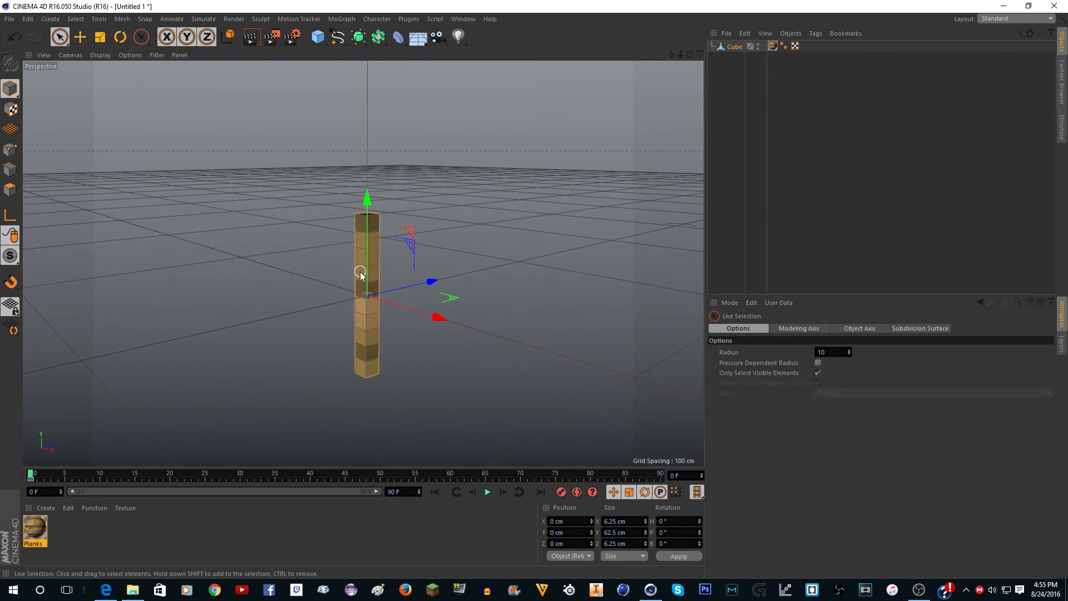
left_click_drag(403, 309, 493, 332, "ctrl")
key("ctrl+z")
left_click(439, 318, "ctrl")
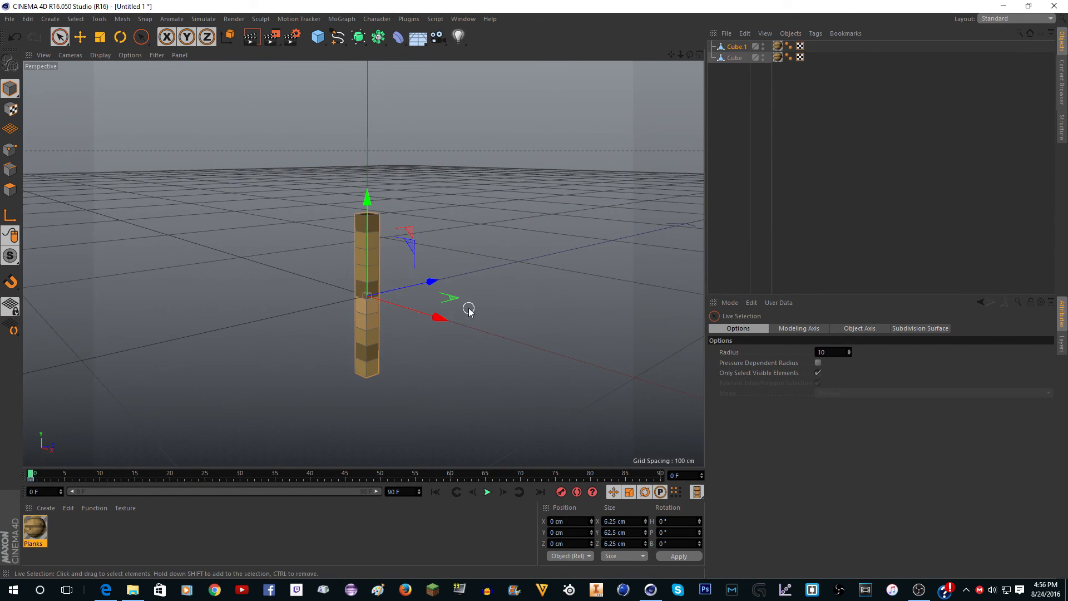
key("ctrl+z")
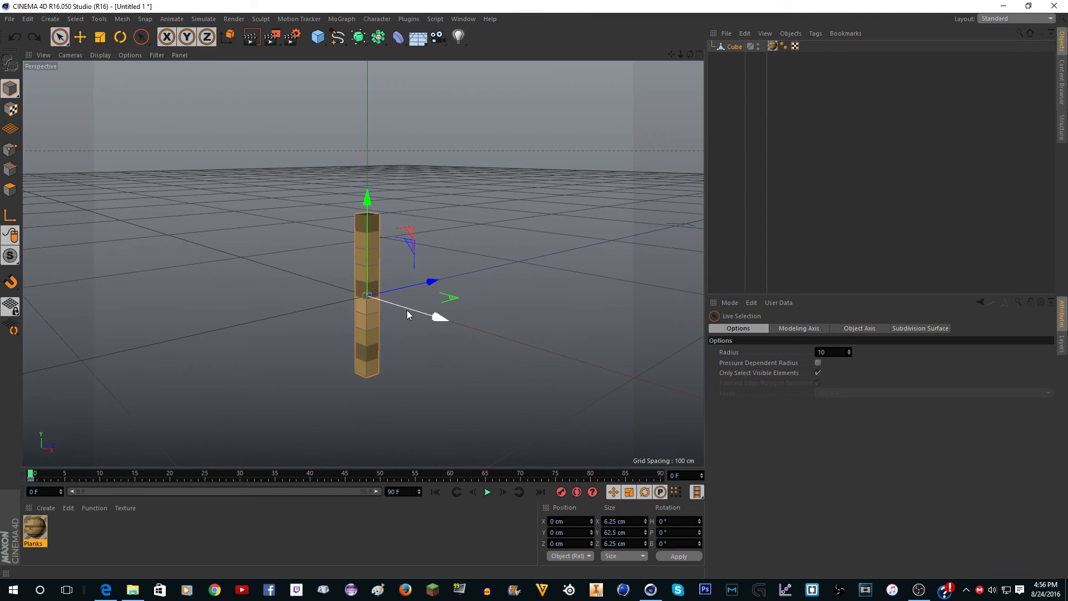
left_click_drag(404, 315, 550, 347, "ctrl")
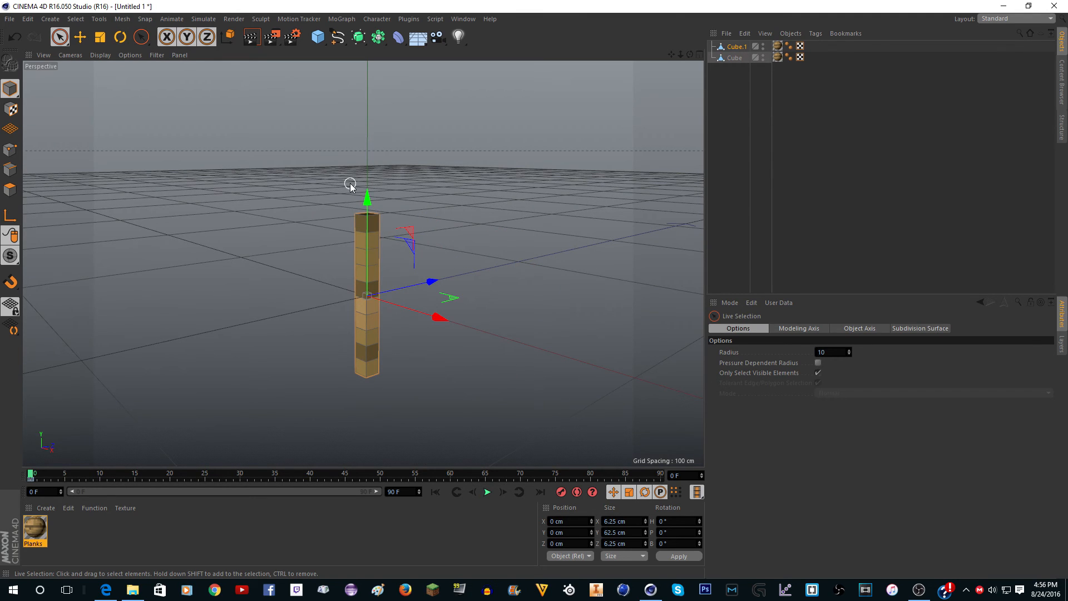
key("Delete")
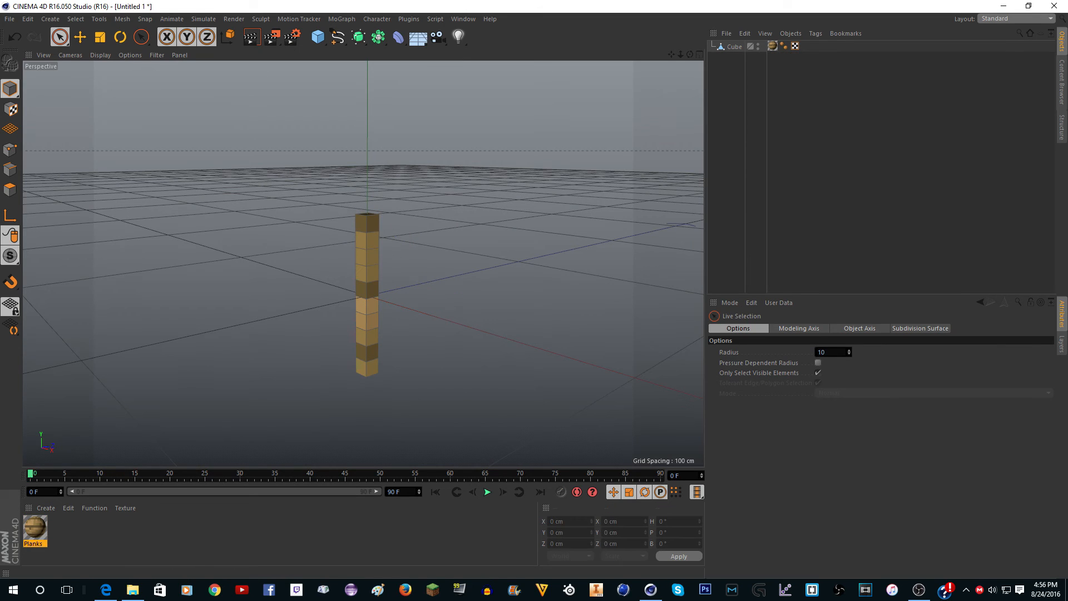
Step: Select the stick object and duplicate it about 40 cm along the X axis
left_click(742, 47)
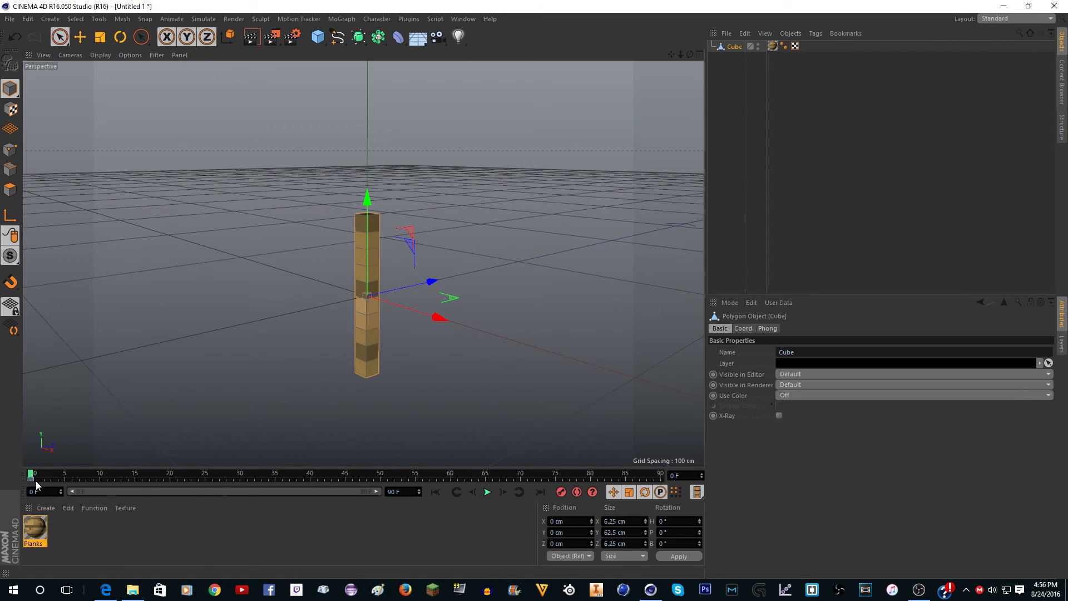
key("Delete")
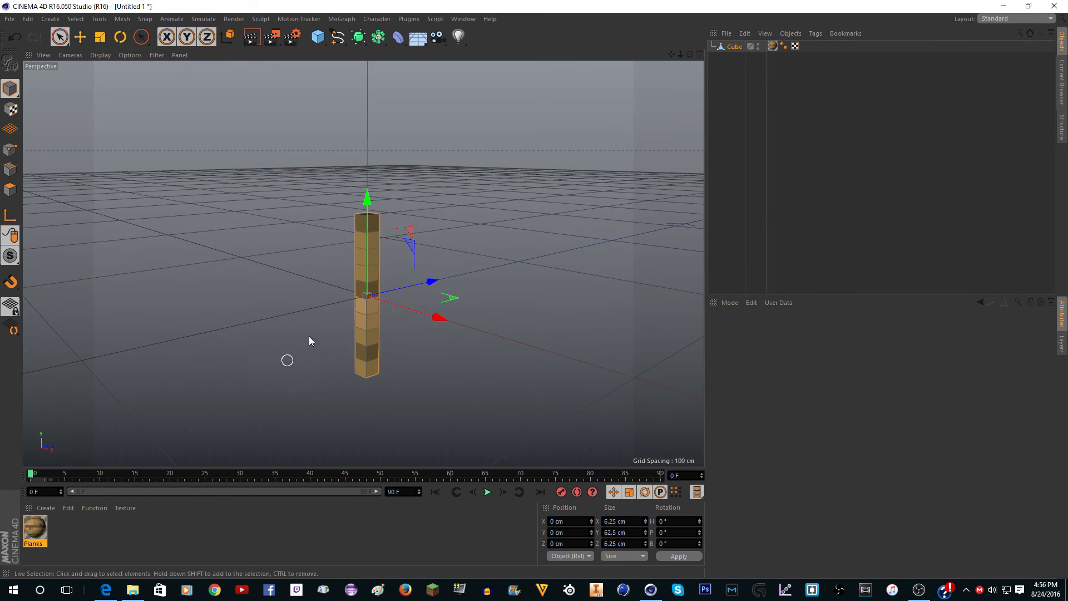
left_click_drag(438, 316, 529, 345, "ctrl")
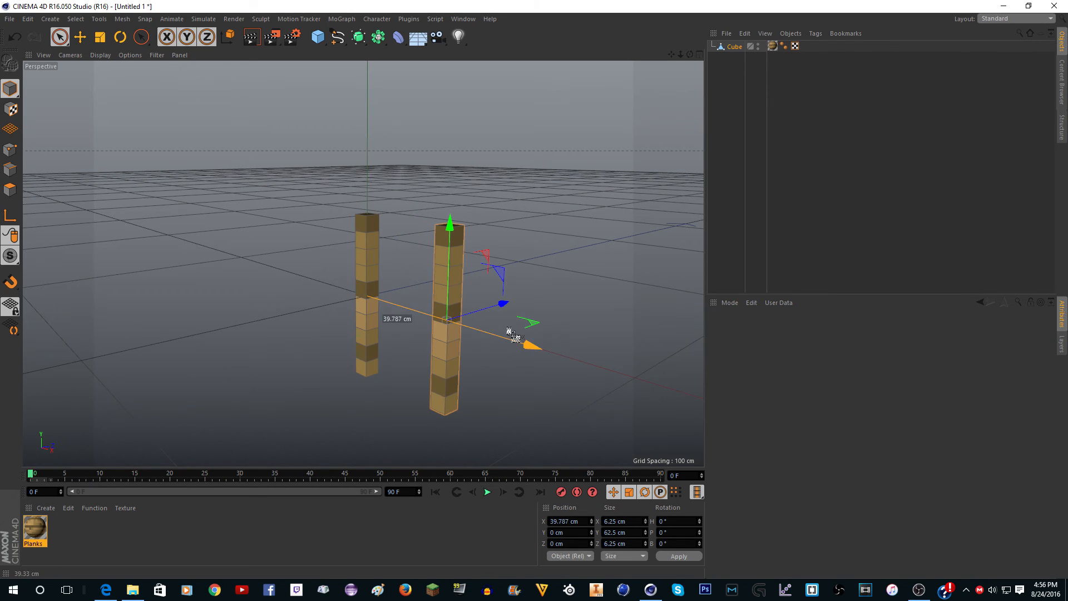
Step: Group both sticks under a null object and select the original stick inside the group
left_click(726, 58, "shift")
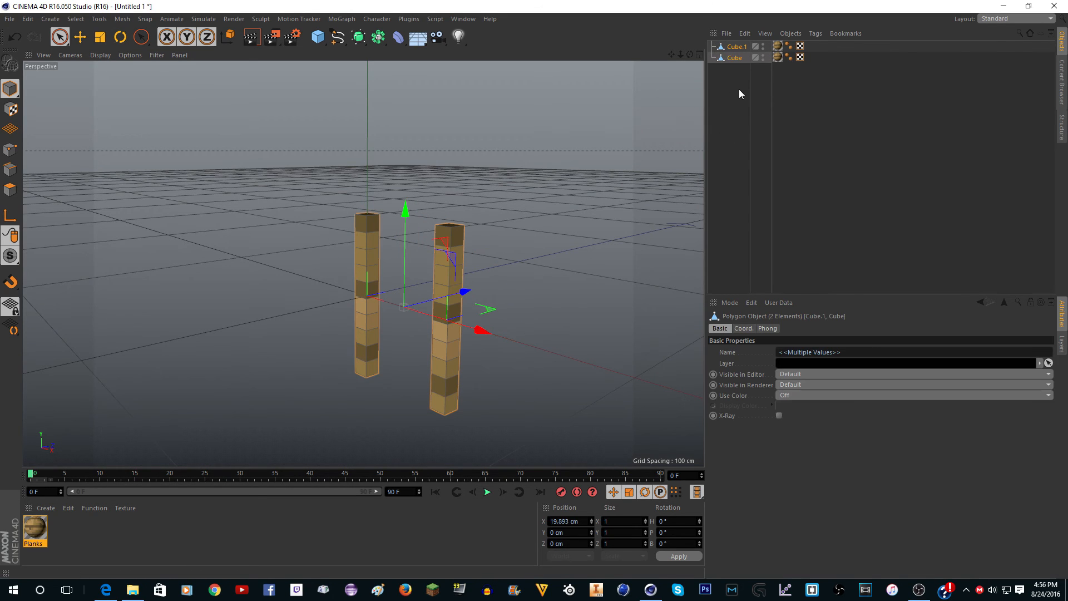
key("alt+g")
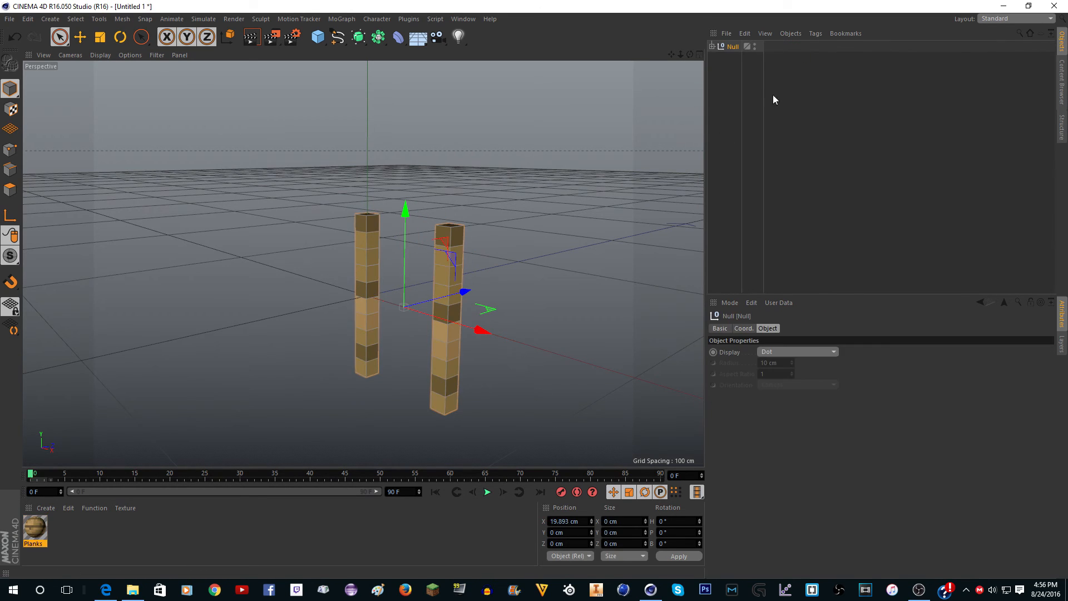
left_click(462, 237)
left_click(363, 234)
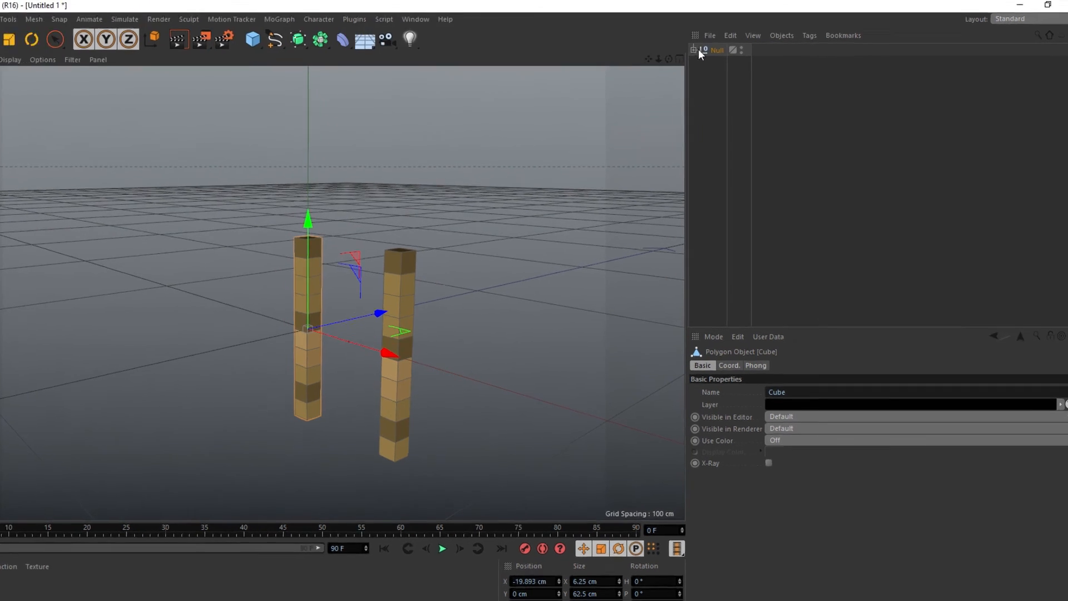
Step: Ungroup the two sticks from the null and merge them into one object with Connect Objects + Delete
left_click(699, 49)
key("shift+g")
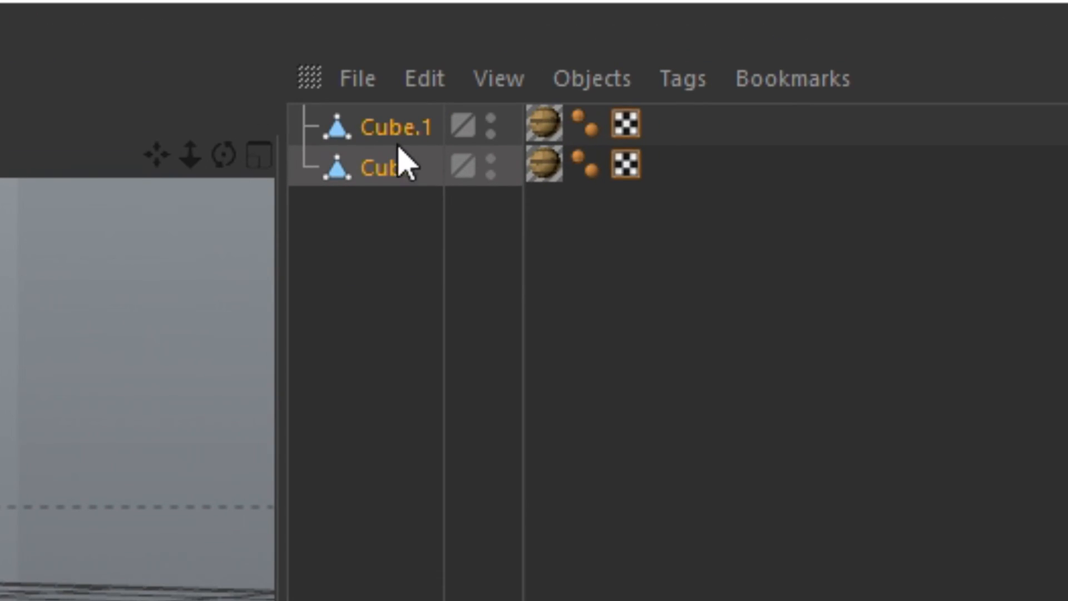
right_click(399, 137)
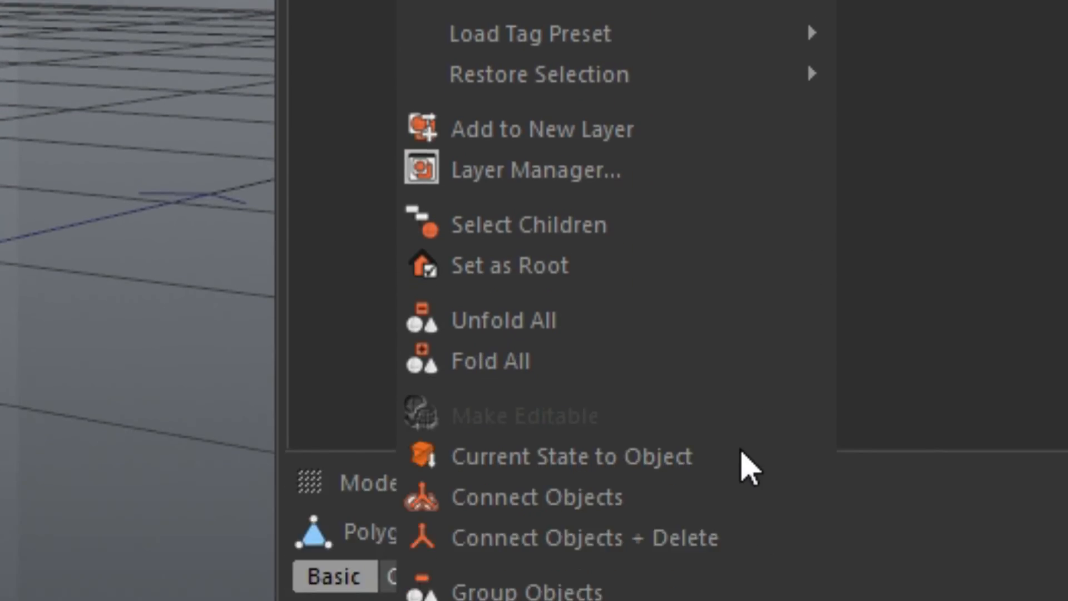
left_click(715, 537)
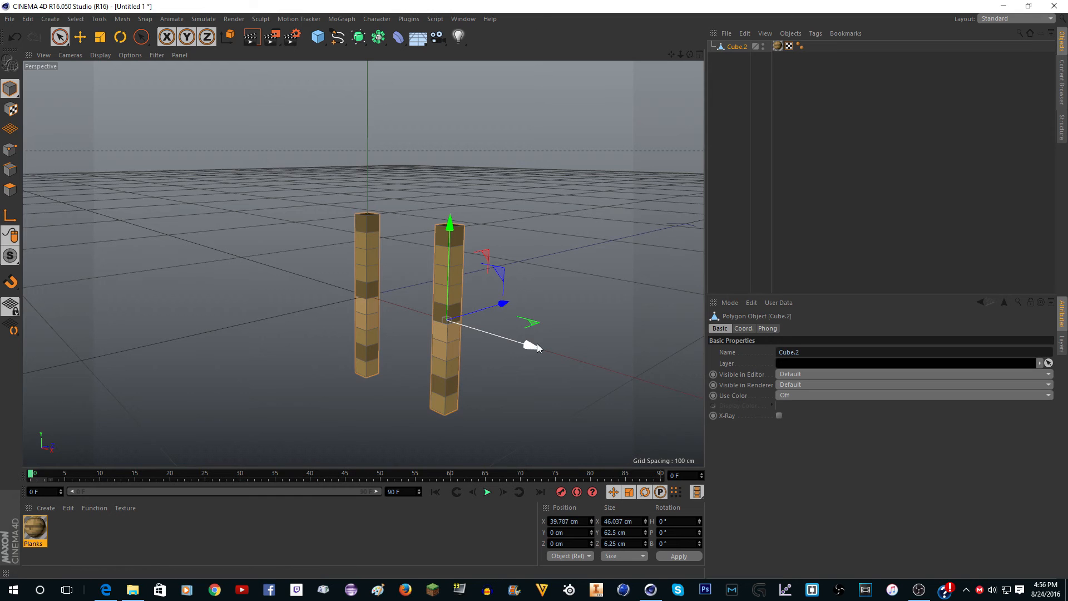
Step: Move only the merged object's axis along X from the duplicate stick to the center of the original stick
left_click_drag(536, 344, 402, 307)
key("ctrl+z")
mouse_move(690, 54)
left_mouse_down()
mouse_move(768, 28)
mouse_move(767, 84)
mouse_move(773, 49)
left_mouse_up()
scroll(600, 357, "up", 5)
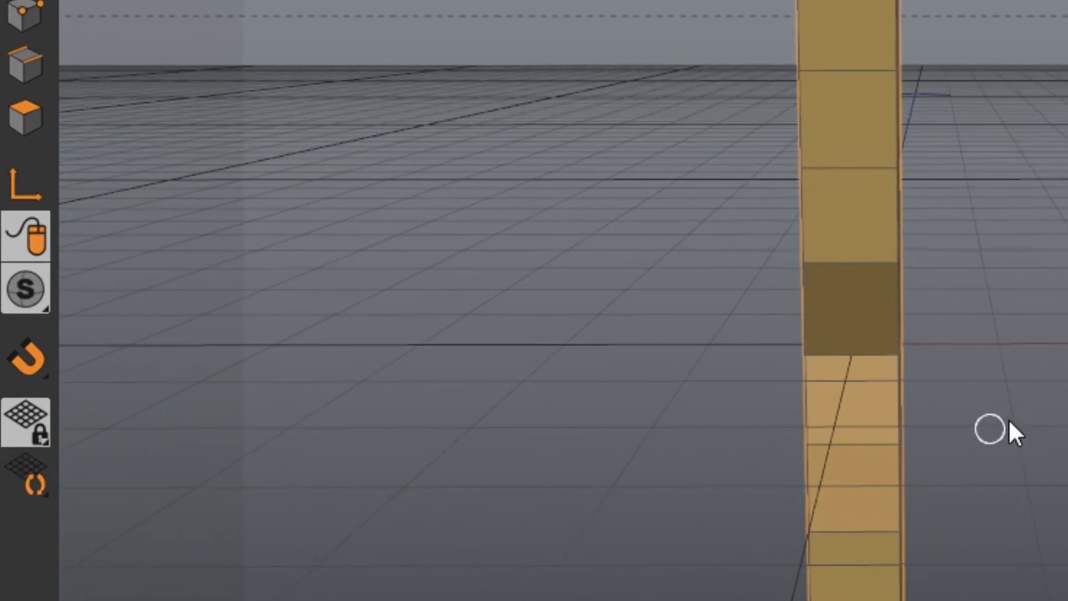
left_click(12, 204)
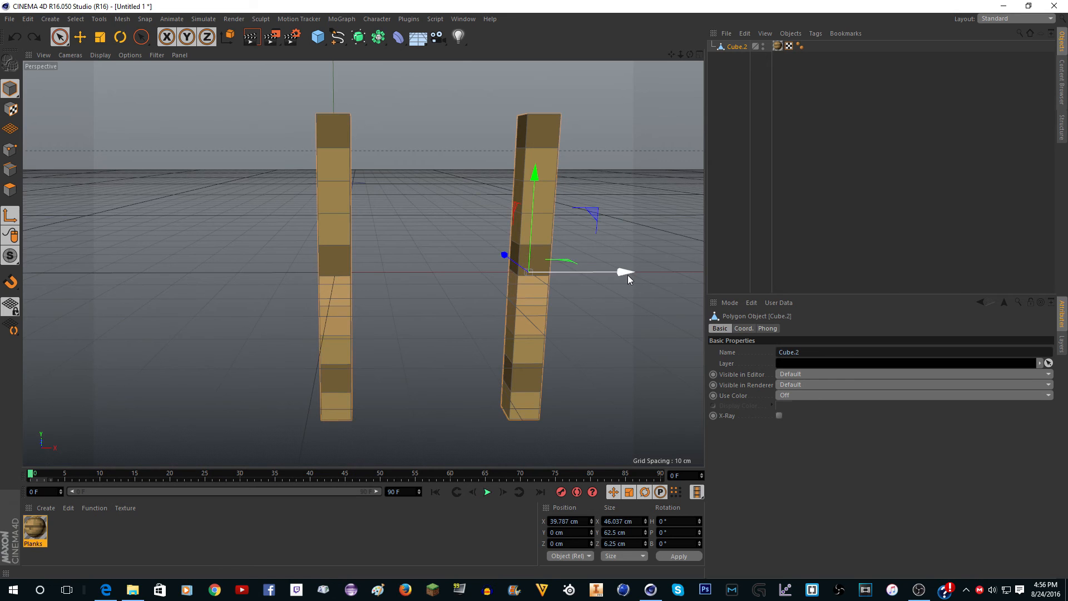
left_click_drag(624, 272, 436, 292)
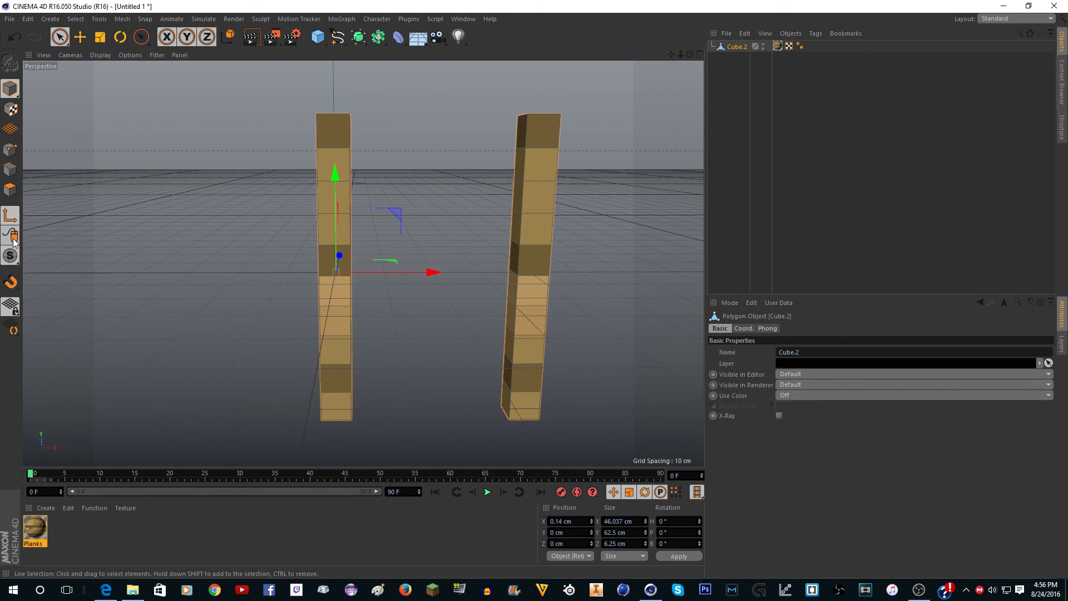
left_click(8, 217)
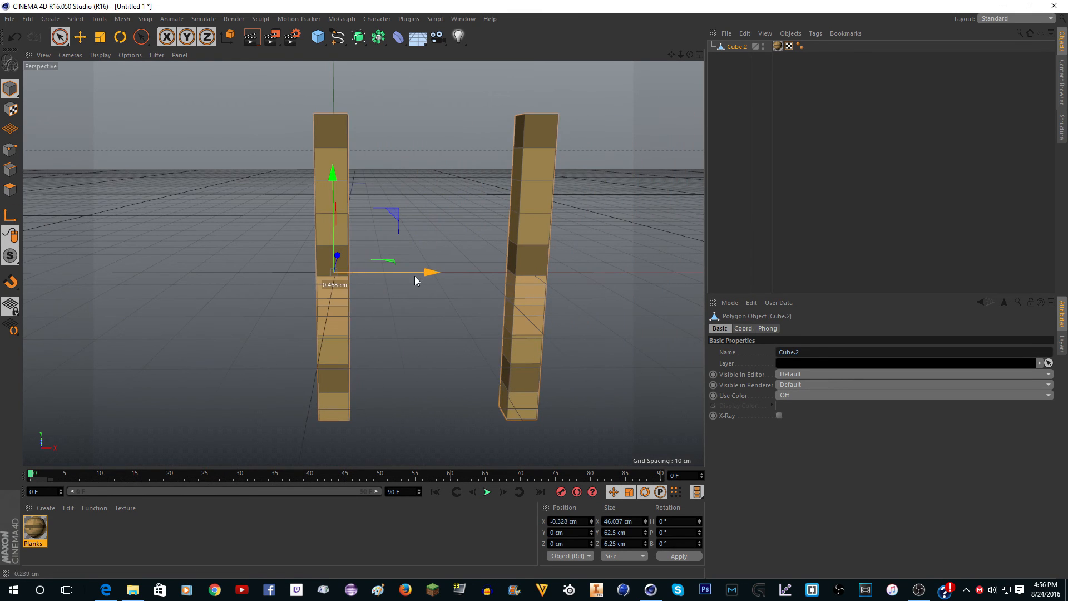
Step: Try moving and rotating the merged sticks about the relocated axis, and undo the tests and the axis change
key("r")
left_click_drag(389, 253, 395, 211)
key("ctrl+z")
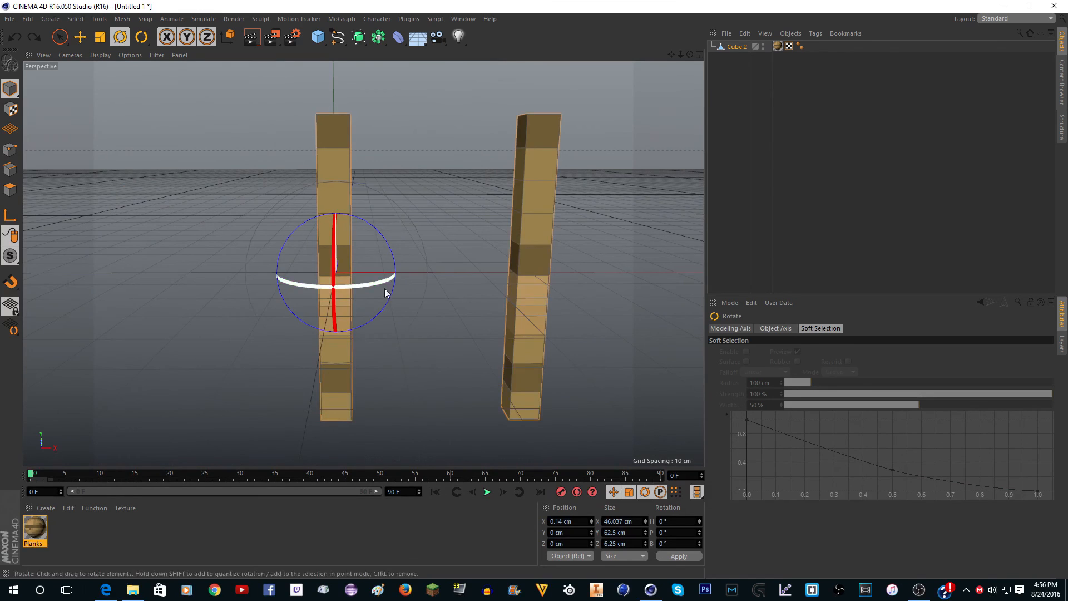
left_click_drag(385, 288, 362, 282)
key("e")
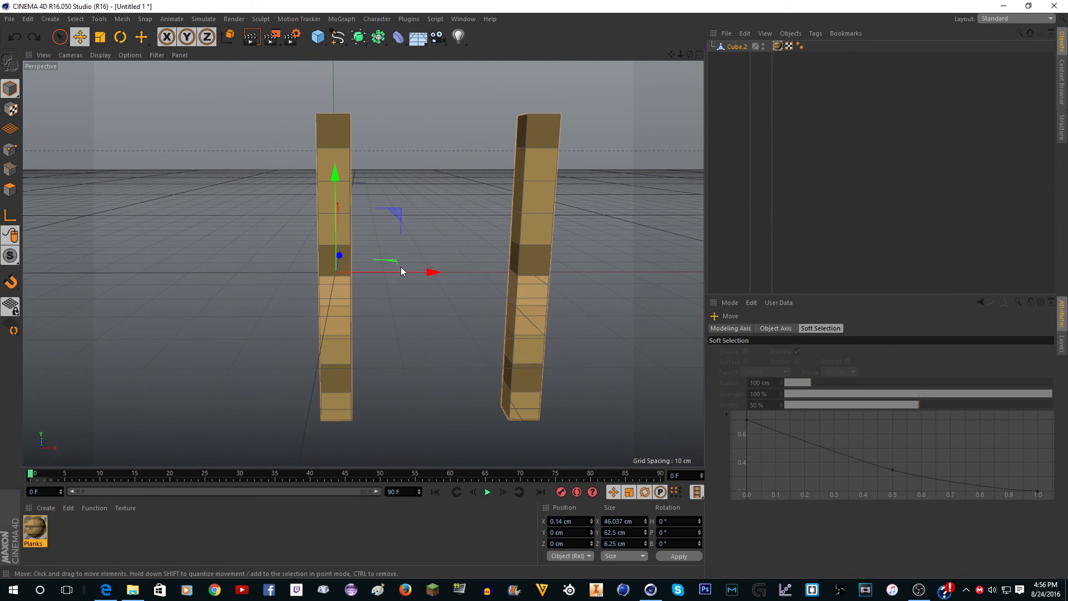
key("ctrl+z")
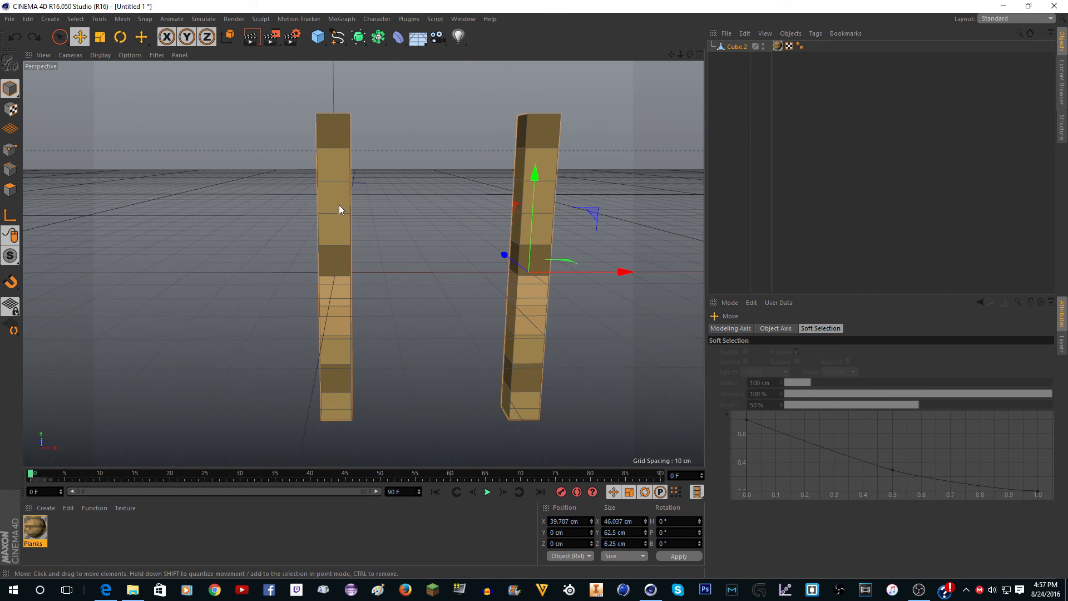
left_click(455, 22)
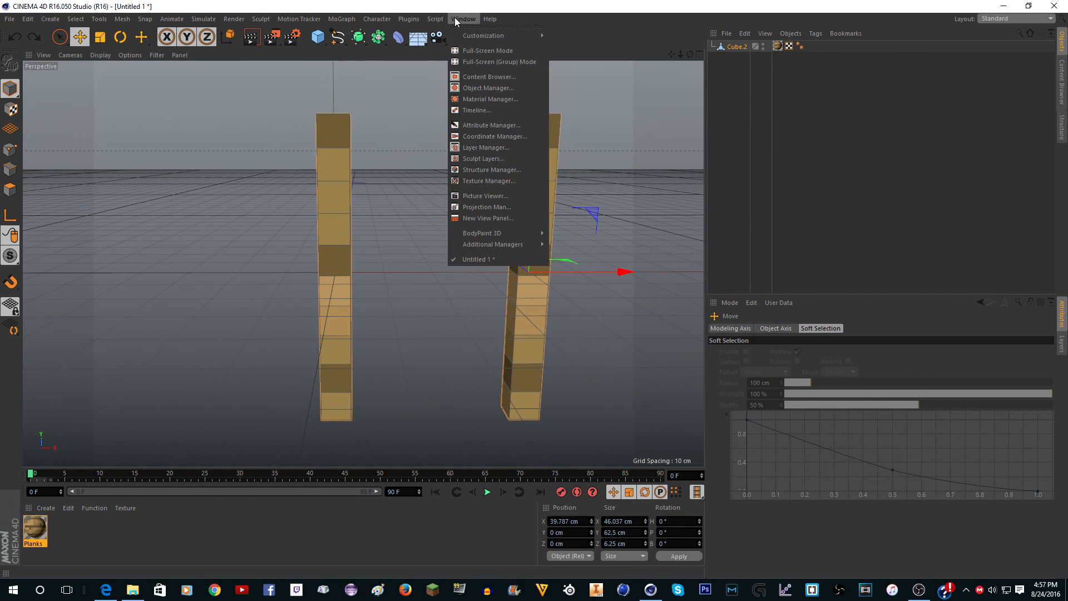
left_click(465, 20)
left_click(463, 20)
left_click(461, 21)
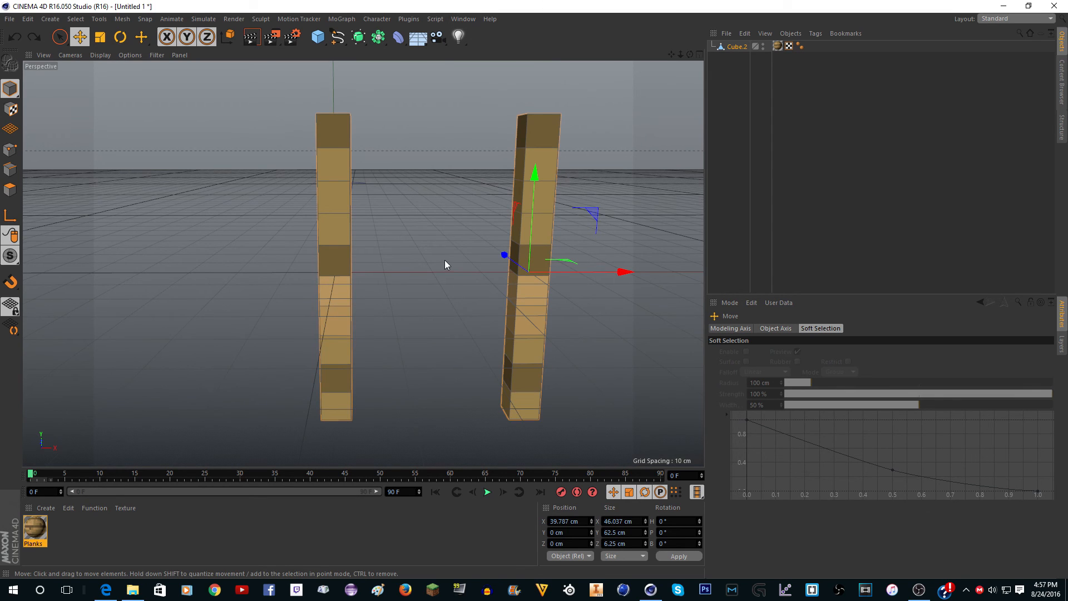
Step: Undo the merging, ungrouping and duplication of the sticks to return to the single original stick
scroll(460, 256, "down", 5)
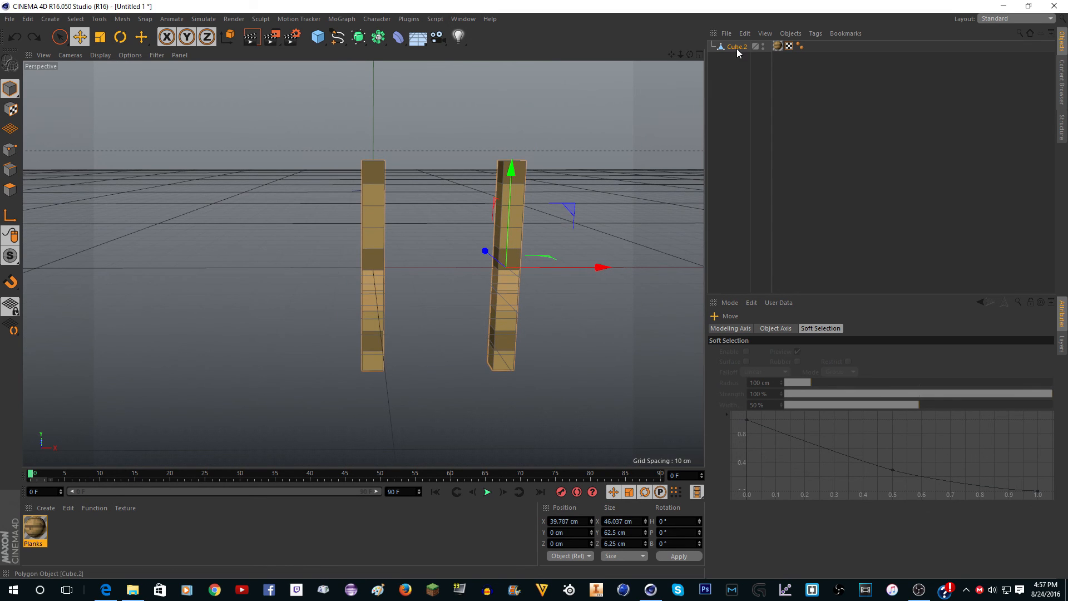
key("ctrl+z")
key("ctrl+z")
key("ctrl+z")
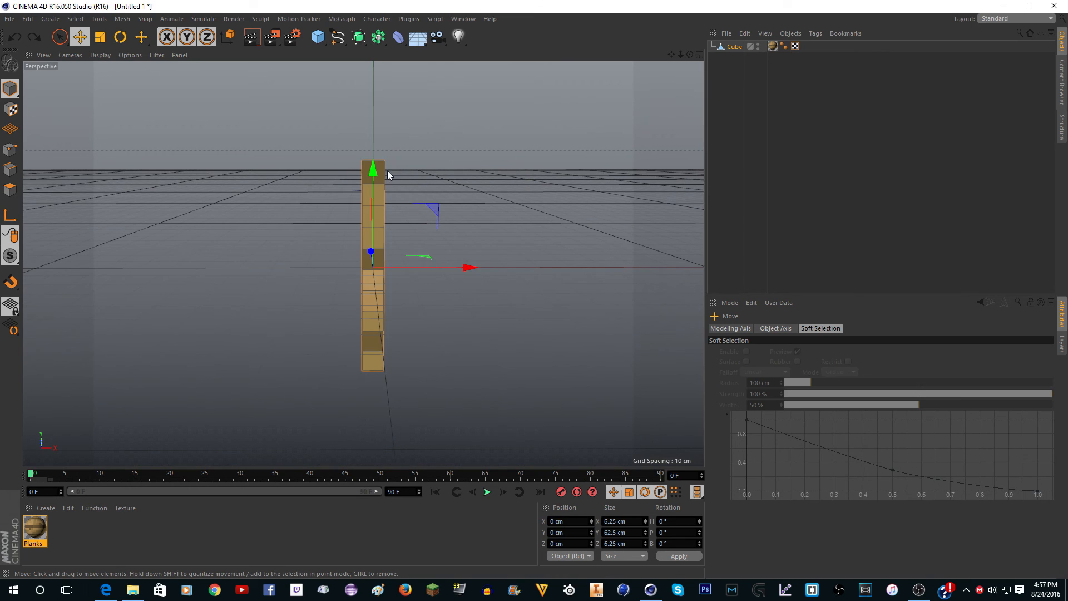
Step: Try stacking a copy of the stick about 63 cm above the original along Y, and undo it
left_click_drag(374, 172, 379, 157)
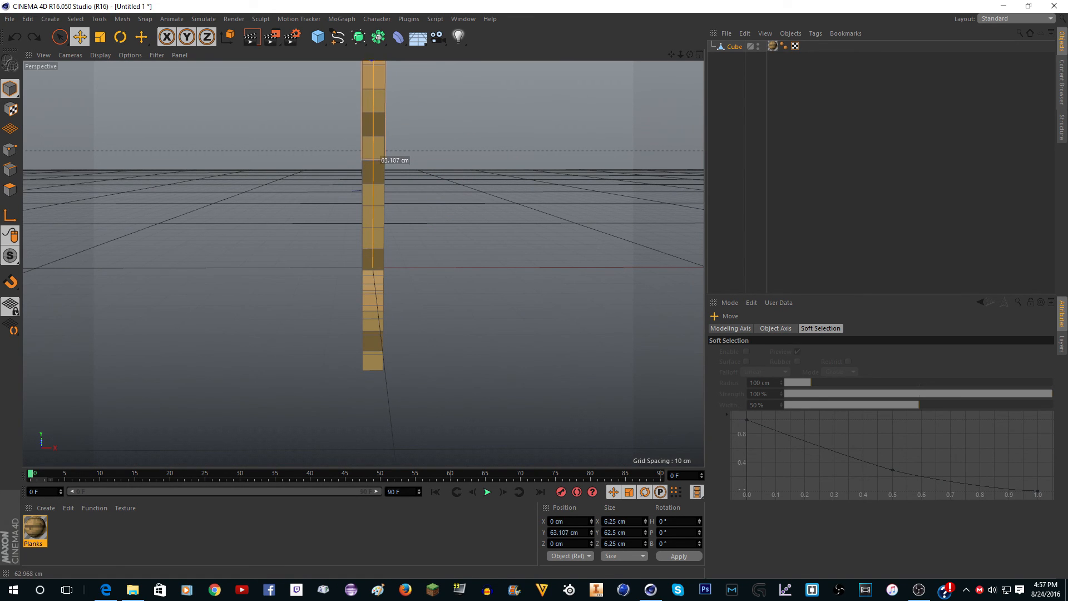
left_click_drag(379, 161, 377, 178)
key("ctrl+z")
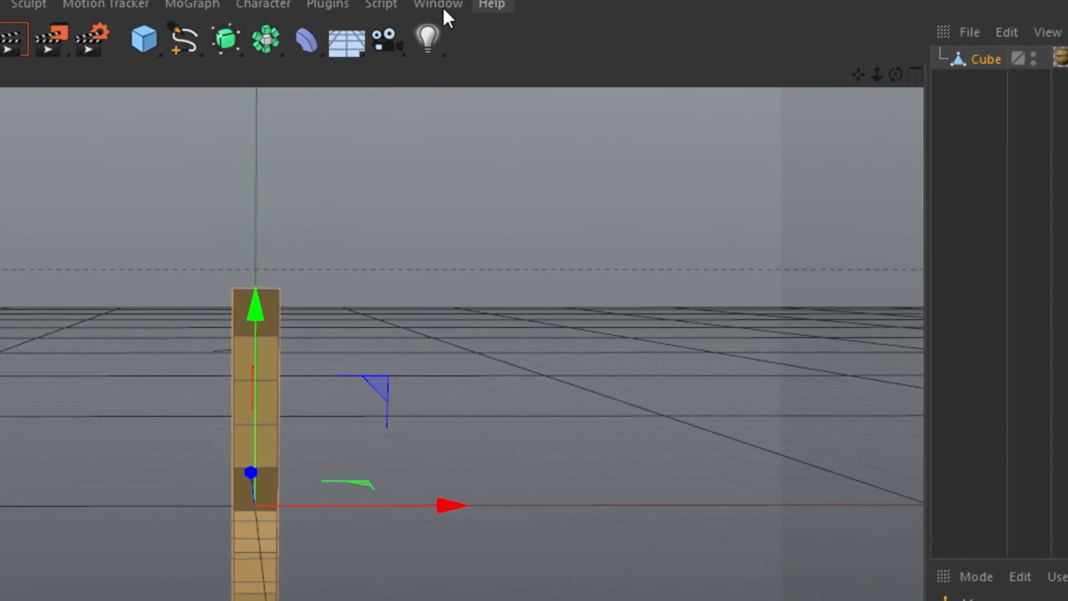
Step: Search the customizable commands for "qua" and add Enable Quantizing to the end of the main toolbar
left_click(454, 13)
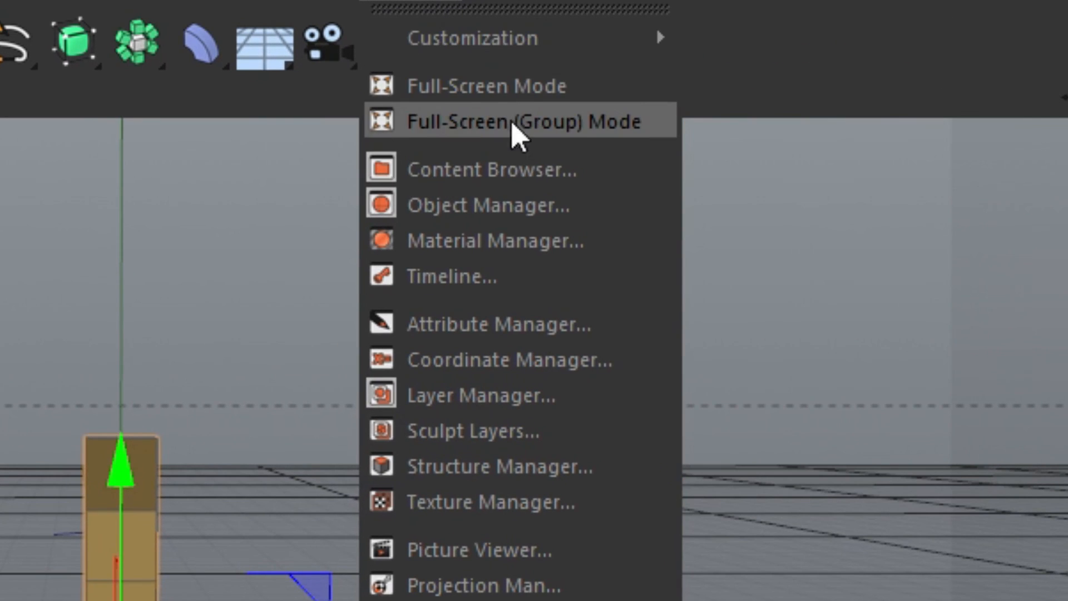
mouse_move(526, 41)
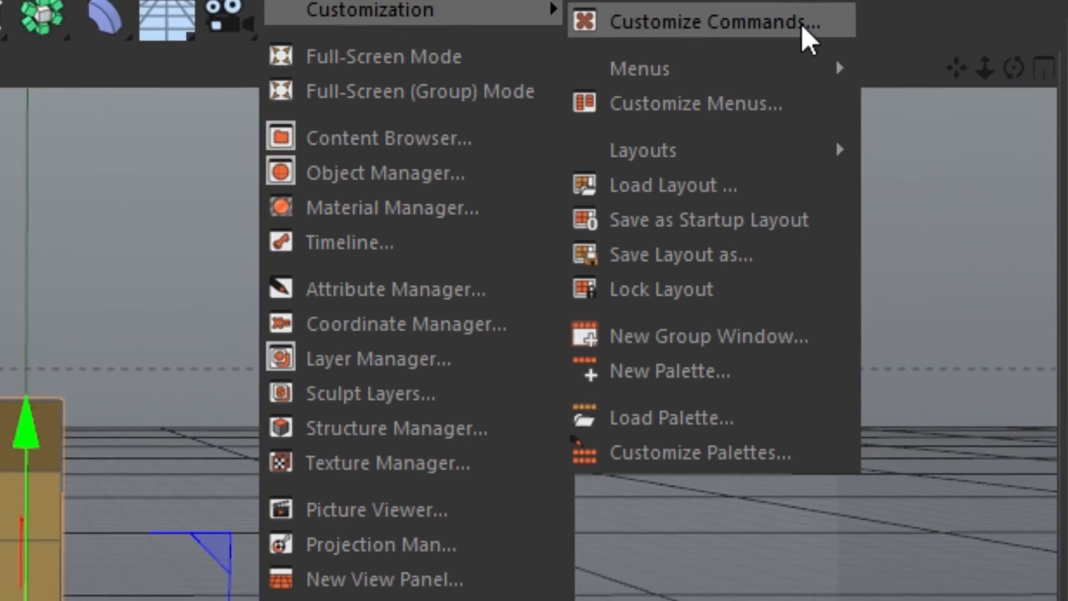
left_click(901, 51)
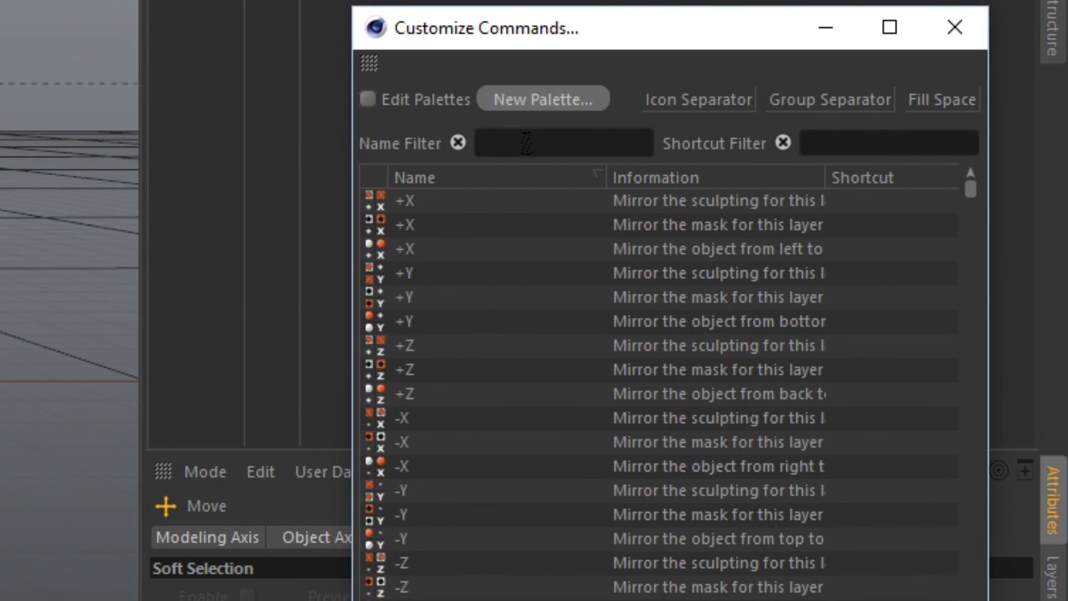
type("qua")
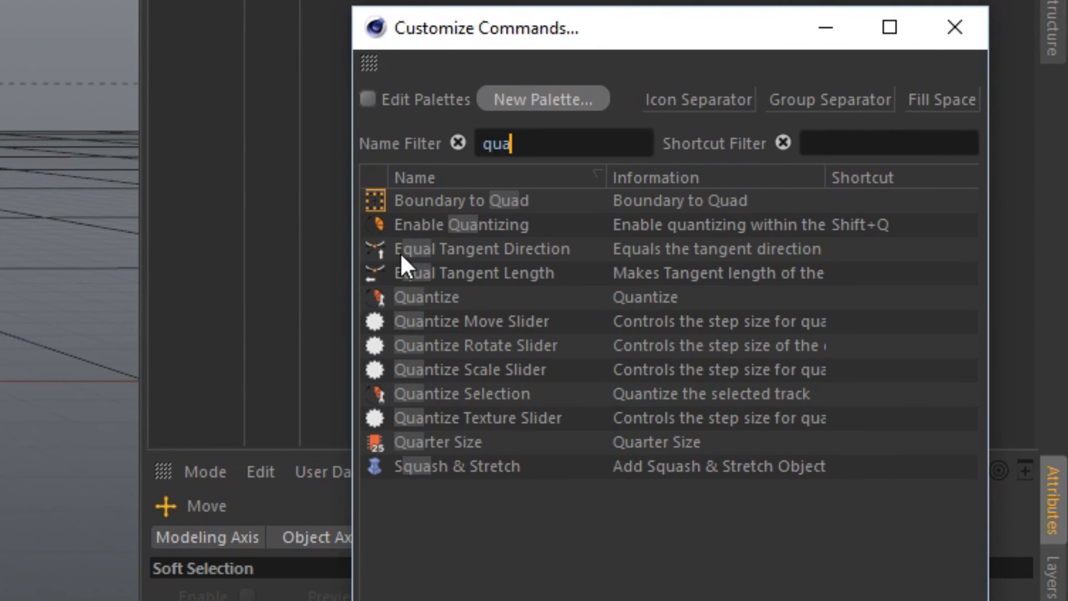
left_click(436, 226)
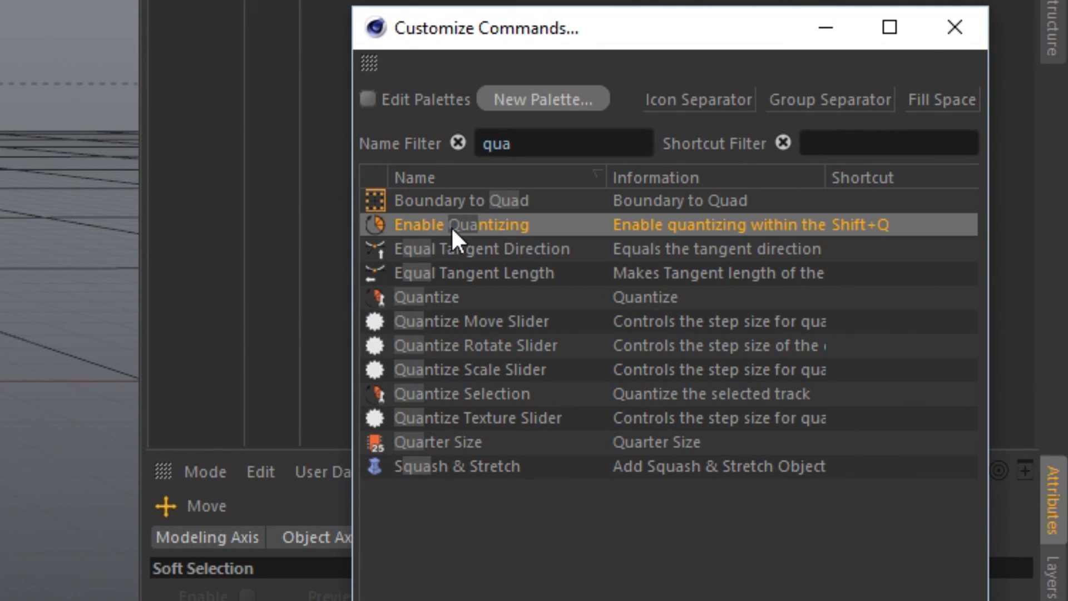
left_click_drag(413, 225, 293, 144)
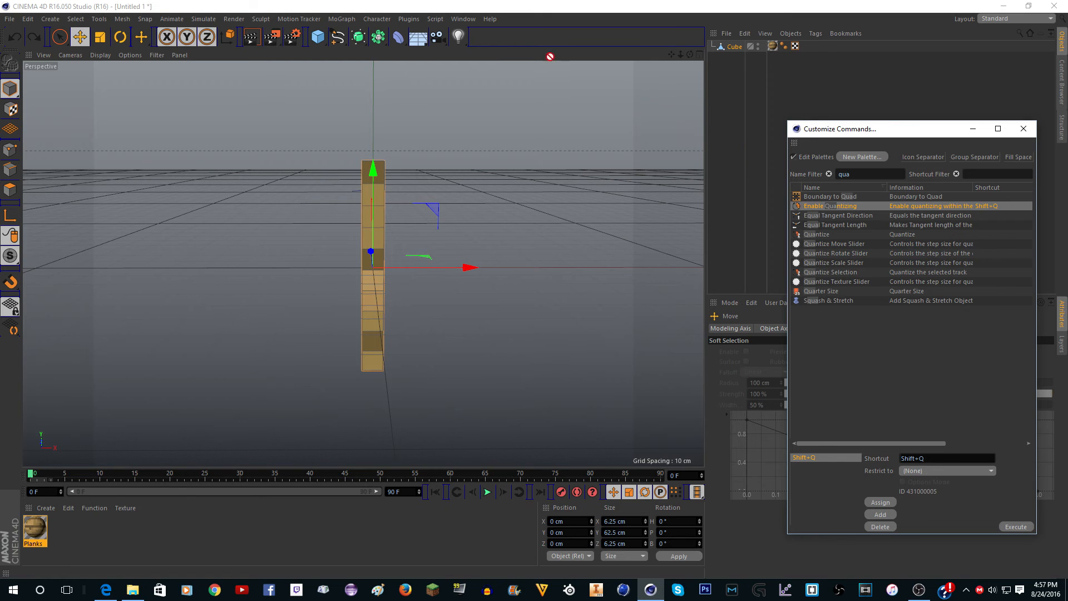
left_click_drag(468, 39, 470, 40)
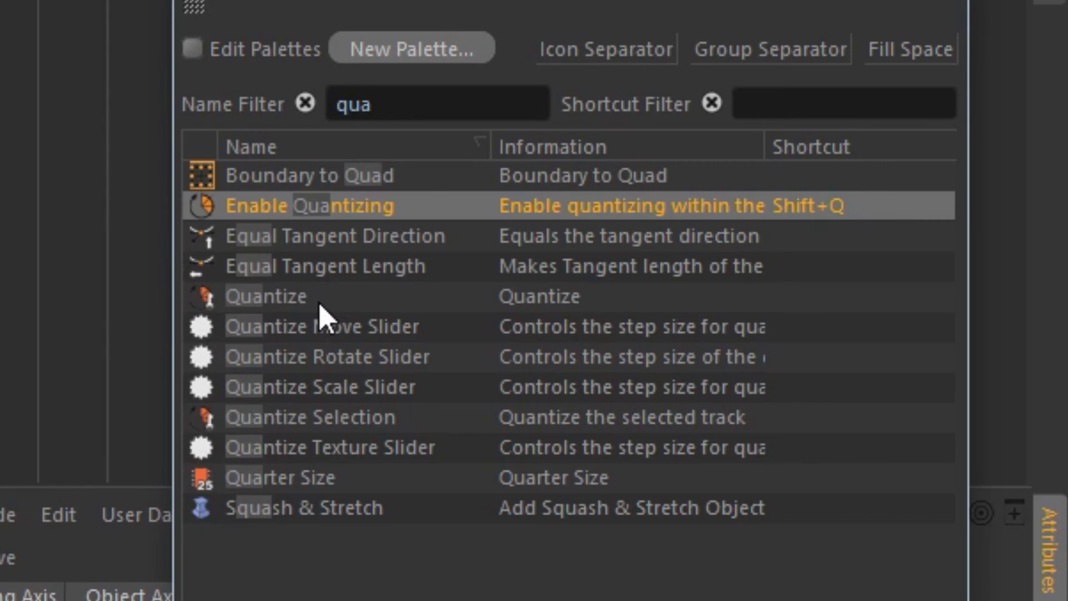
Step: Add the Quantize Move Slider command to the main toolbar beside Enable Quantizing
left_click(438, 333)
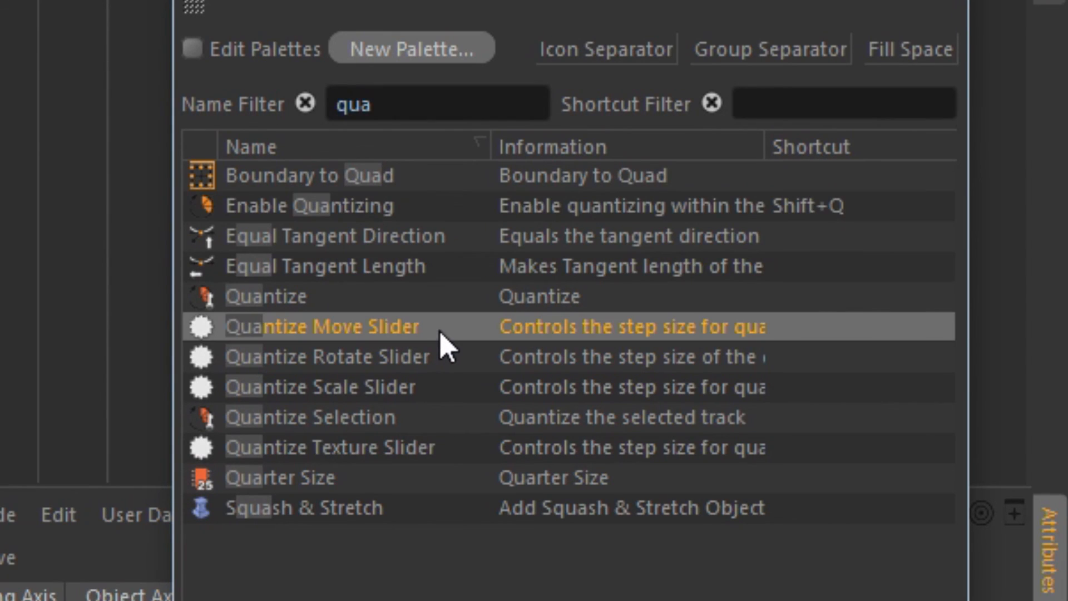
left_click(421, 361)
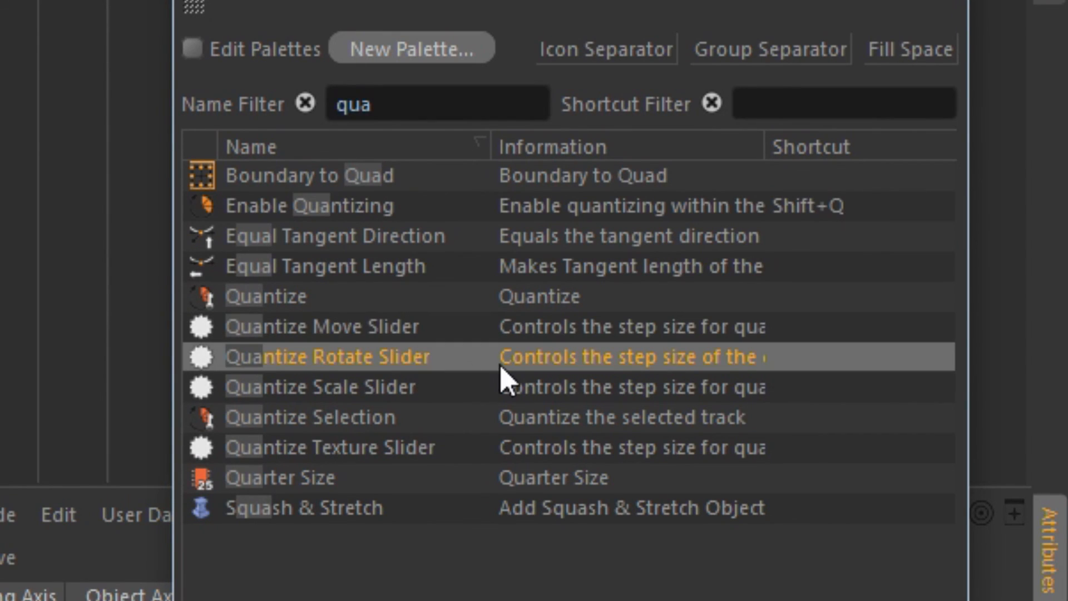
left_click(384, 389)
left_click(248, 325)
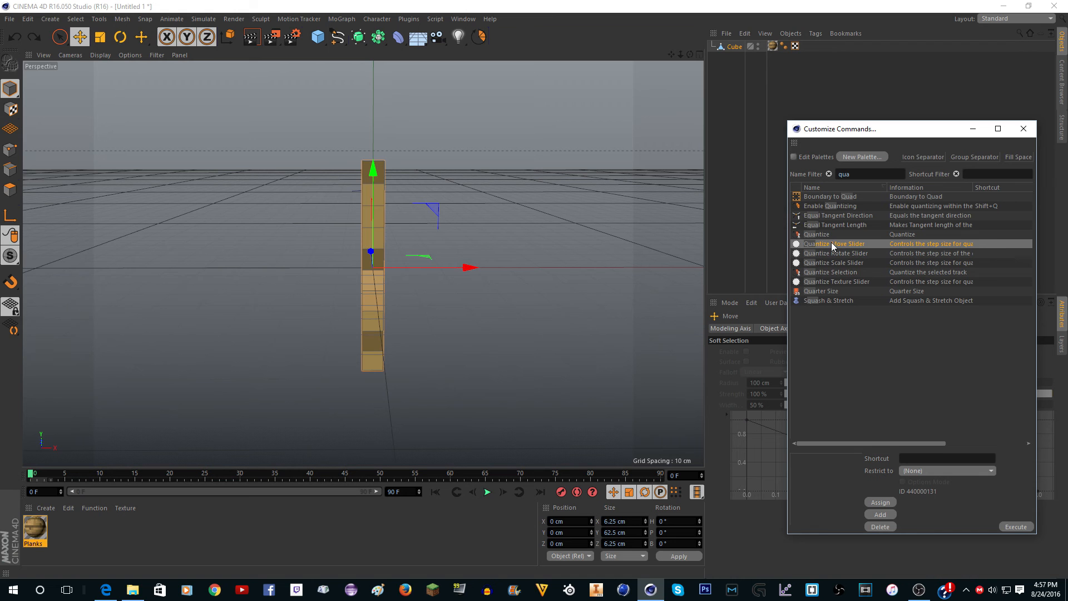
left_click_drag(833, 246, 490, 48)
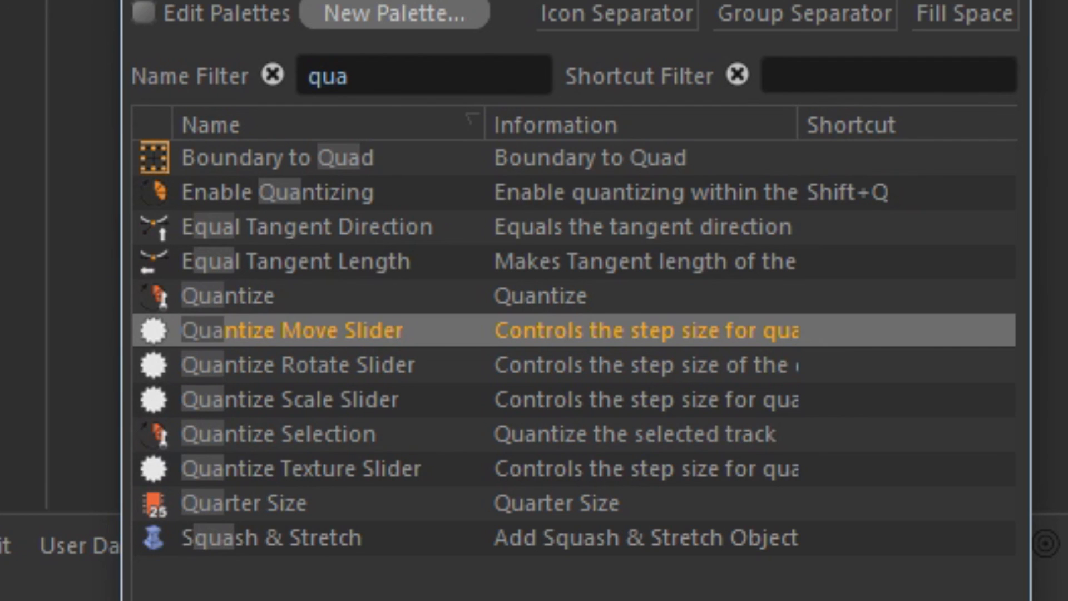
Step: Search the commands for "fre", add Freeze Transformation after the Move Step field, and close the command customization window
left_click_drag(392, 75, 306, 77)
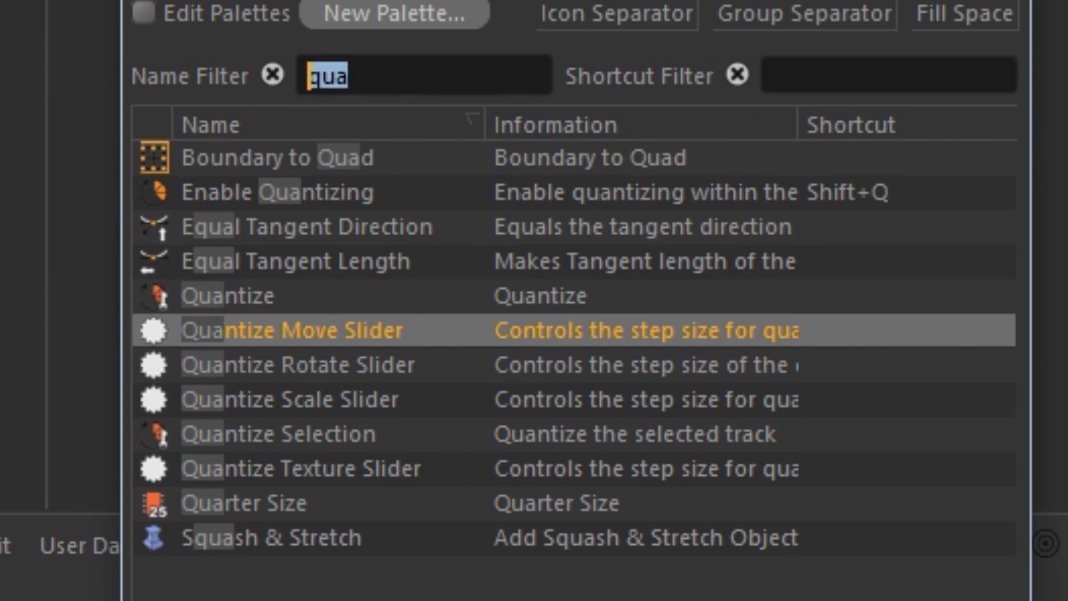
type("fre")
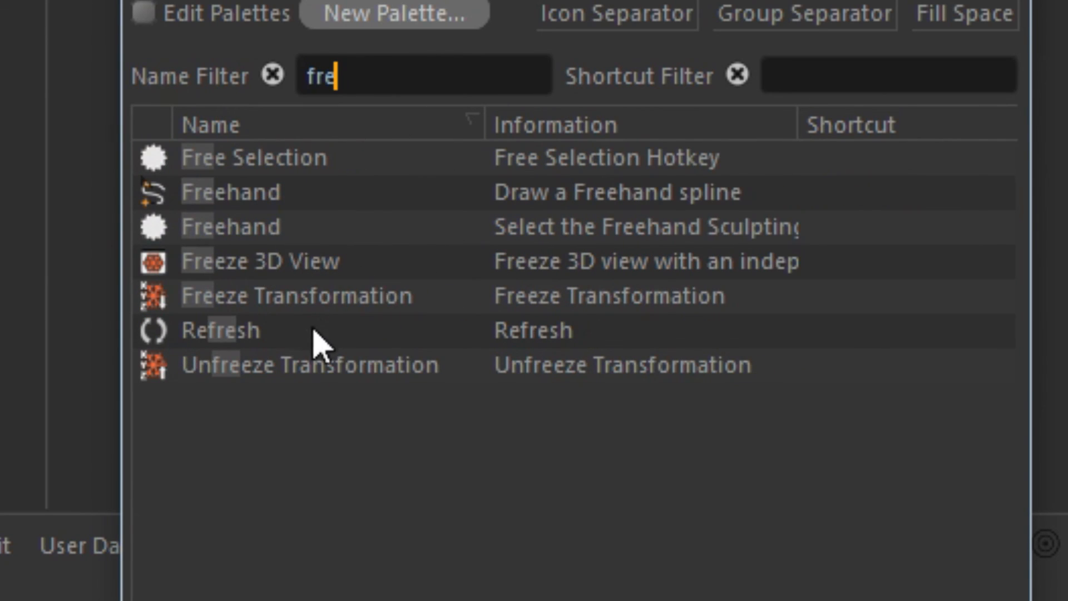
left_click(314, 304)
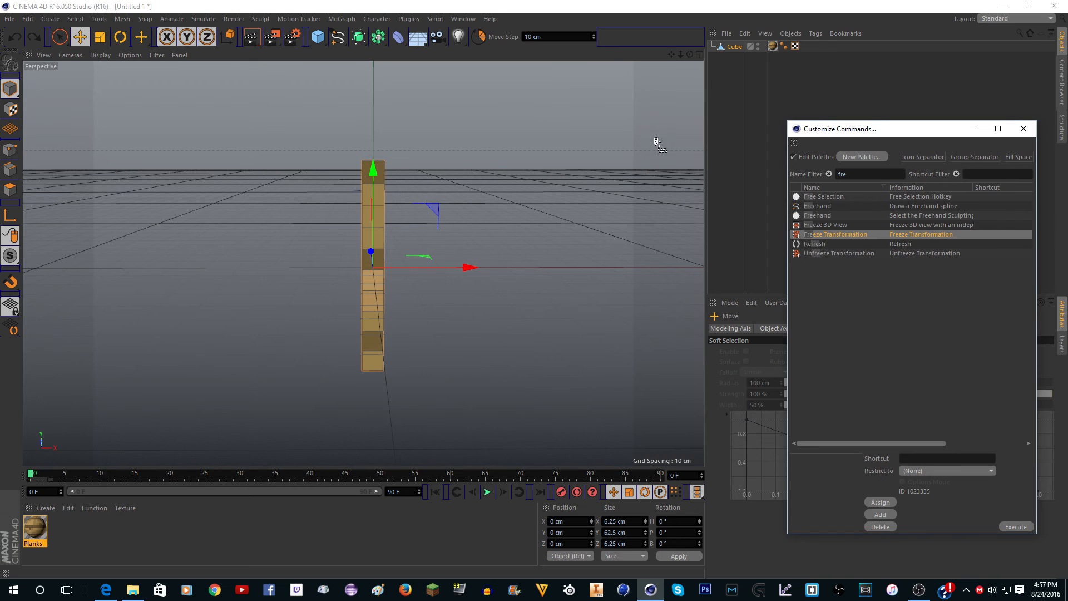
left_click_drag(601, 45, 600, 44)
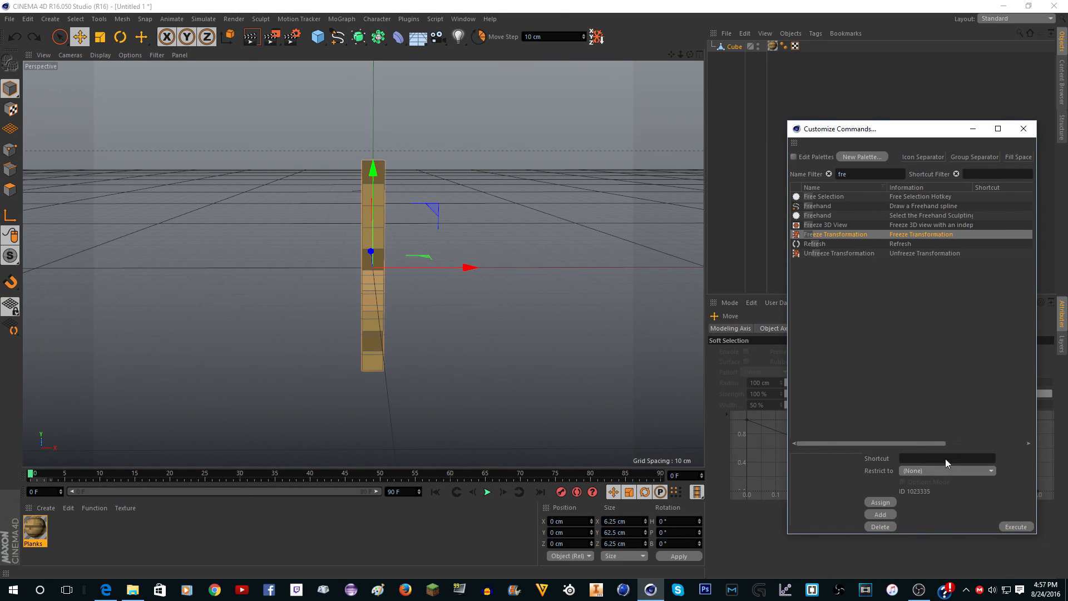
left_click_drag(913, 135, 790, 99)
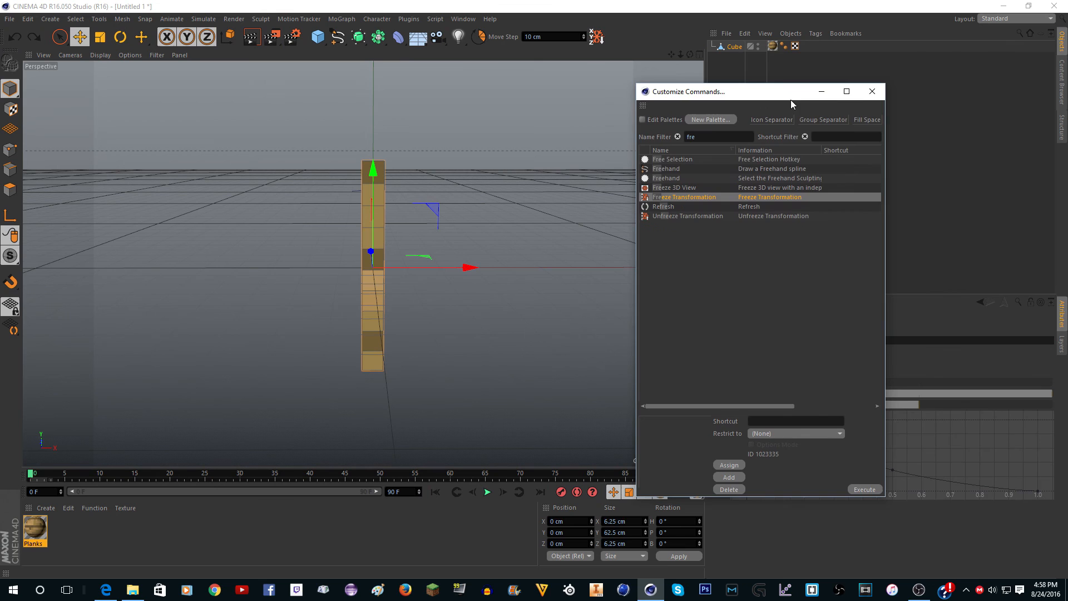
left_click(872, 92)
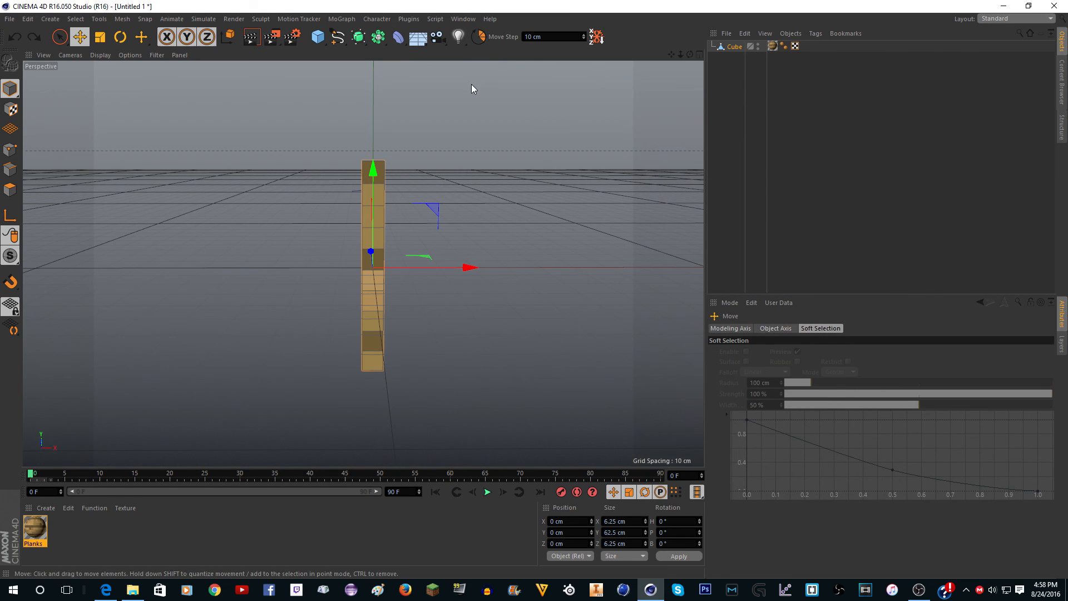
Step: Enable quantizing and set the move step to 6.25 cm
left_click(478, 37)
left_click_drag(371, 173, 387, 74)
key("ctrl+z")
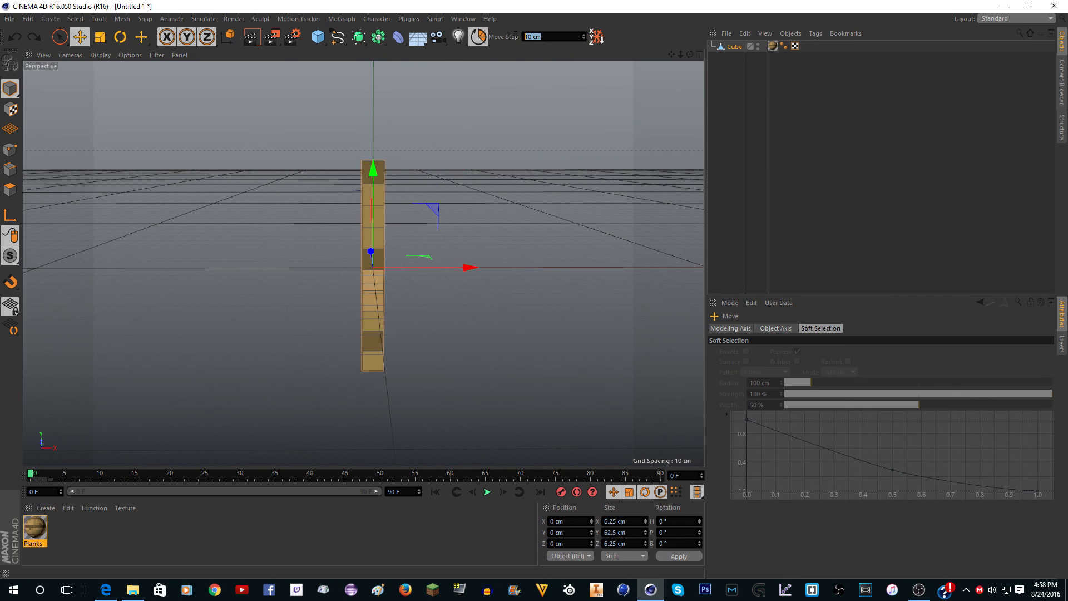
type("6.25")
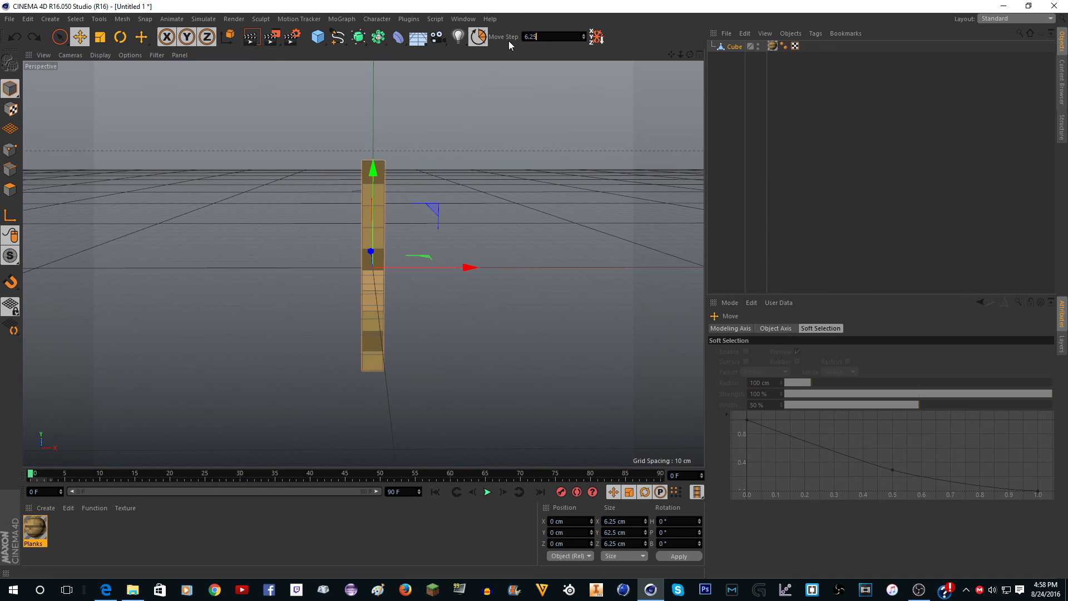
left_click(538, 62)
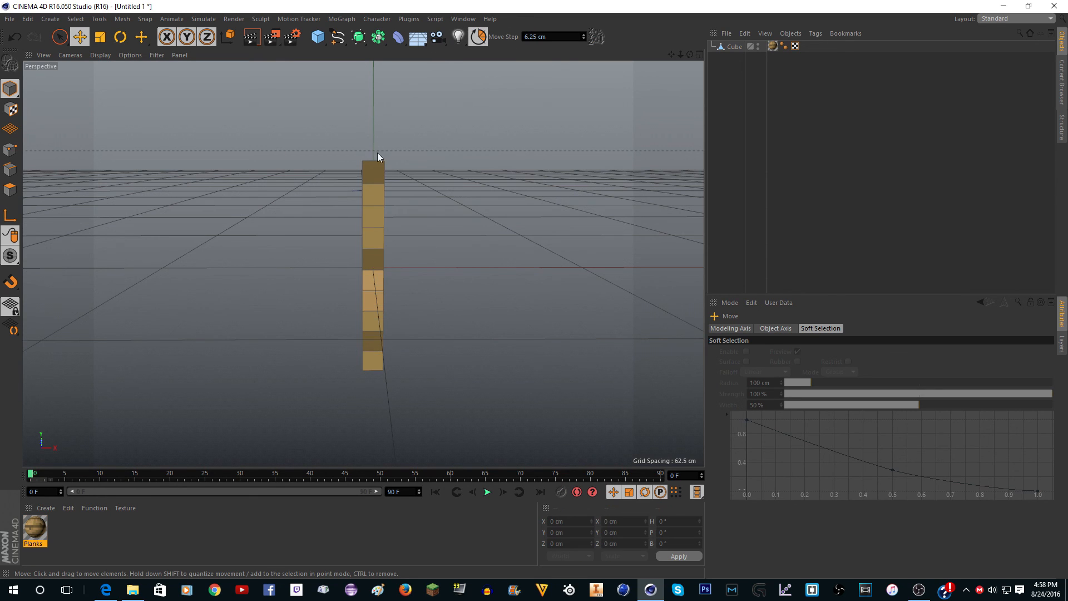
Step: Duplicate the stick and move the copy 62.5 cm up along Y so it stacks on the original
left_click(378, 172)
mouse_move(375, 171)
left_mouse_down("ctrl")
mouse_move(374, 99)
mouse_move(390, 161)
mouse_move(380, 149)
mouse_move(378, 161)
left_mouse_up("ctrl")
scroll(367, 134, "up", 8)
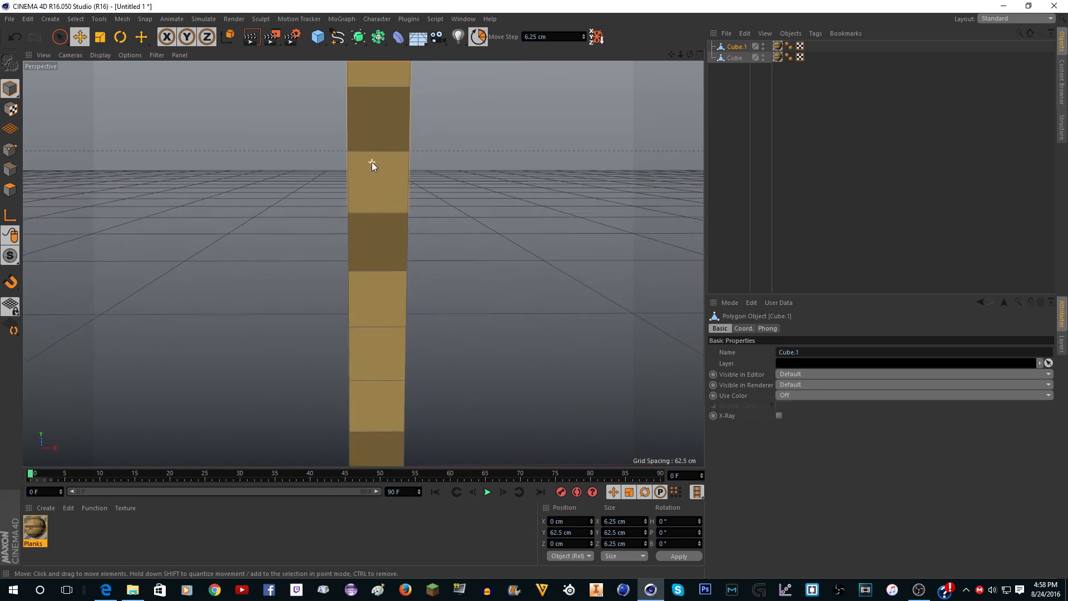
scroll(322, 284, "down", 6)
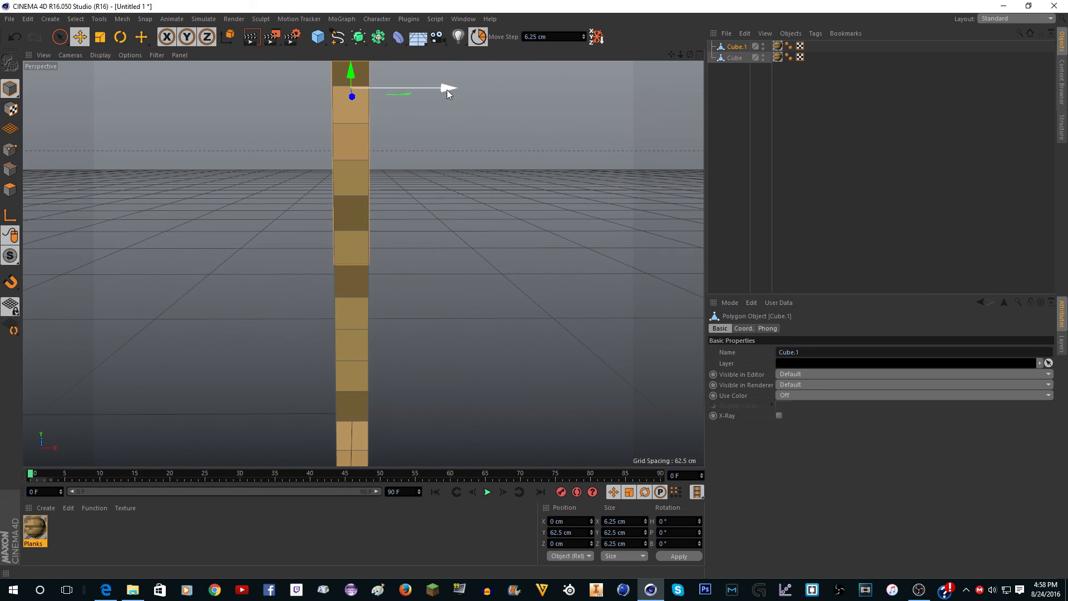
Step: Try offsetting the upper stick 6.25 cm along X, inspect the corner where the sticks meet, and undo the move
left_click_drag(447, 89, 454, 119)
scroll(354, 286, "up", 8)
scroll(358, 266, "down", 8)
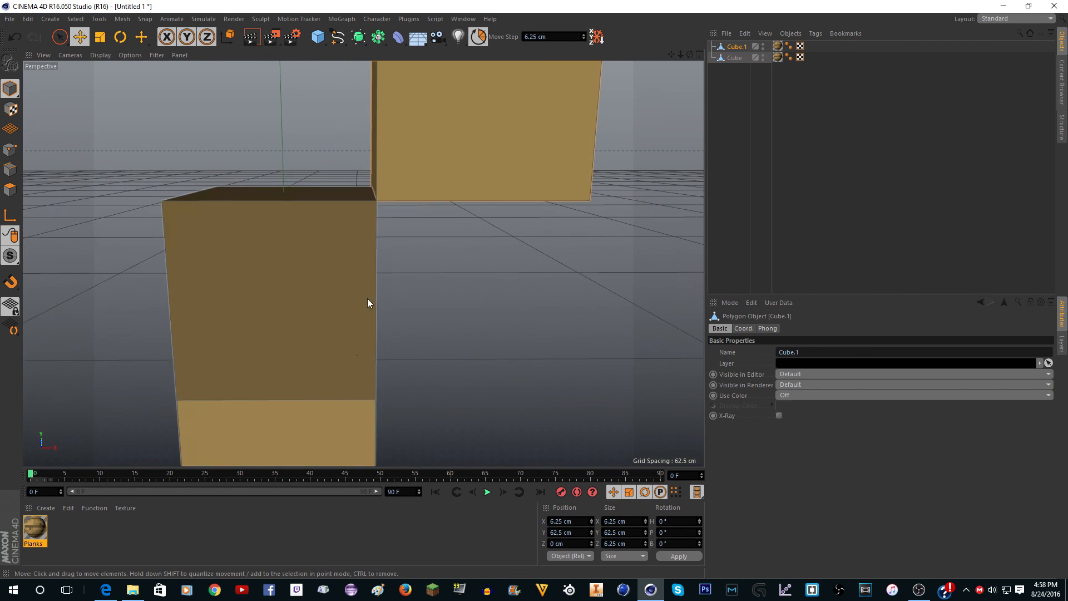
key("ctrl+z")
Step: Try zeroing the upper stick's Y position, both by entering 0 and by freezing its transformation
scroll(408, 254, "up", 3)
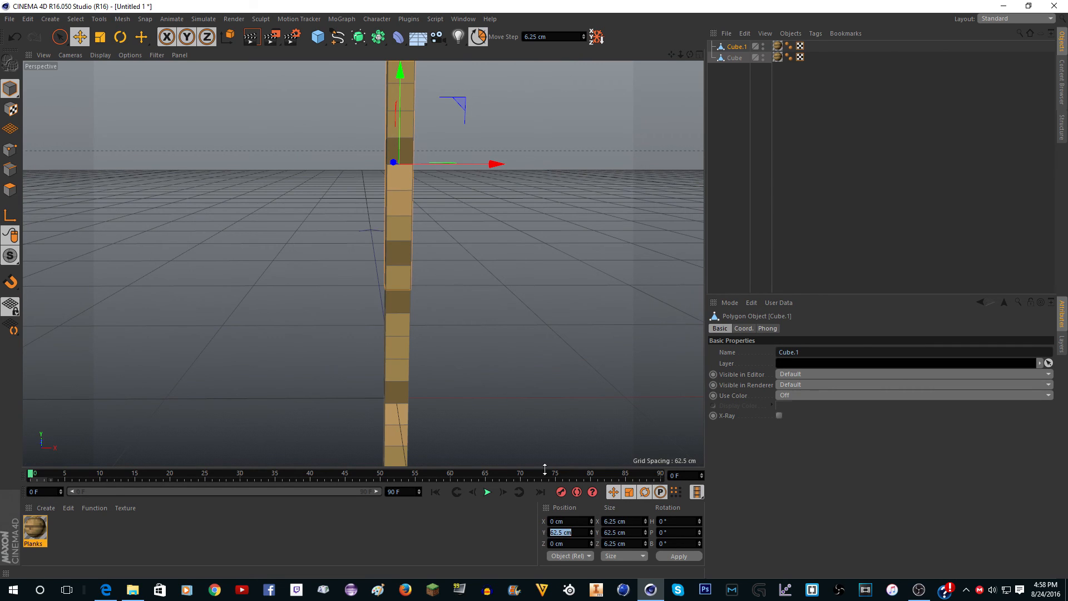
scroll(575, 455, "down", 2)
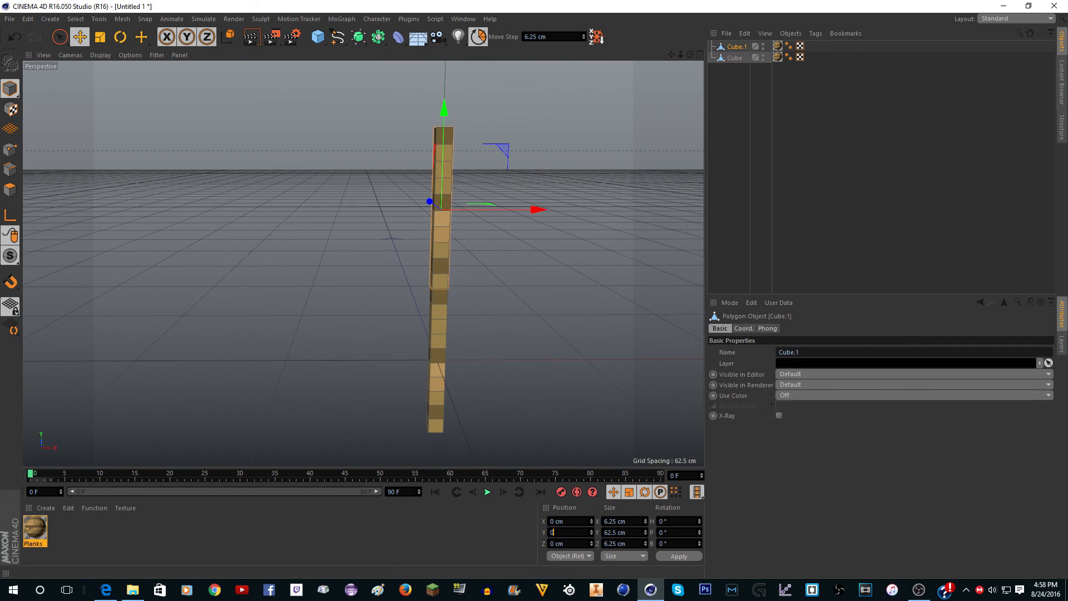
key("Return")
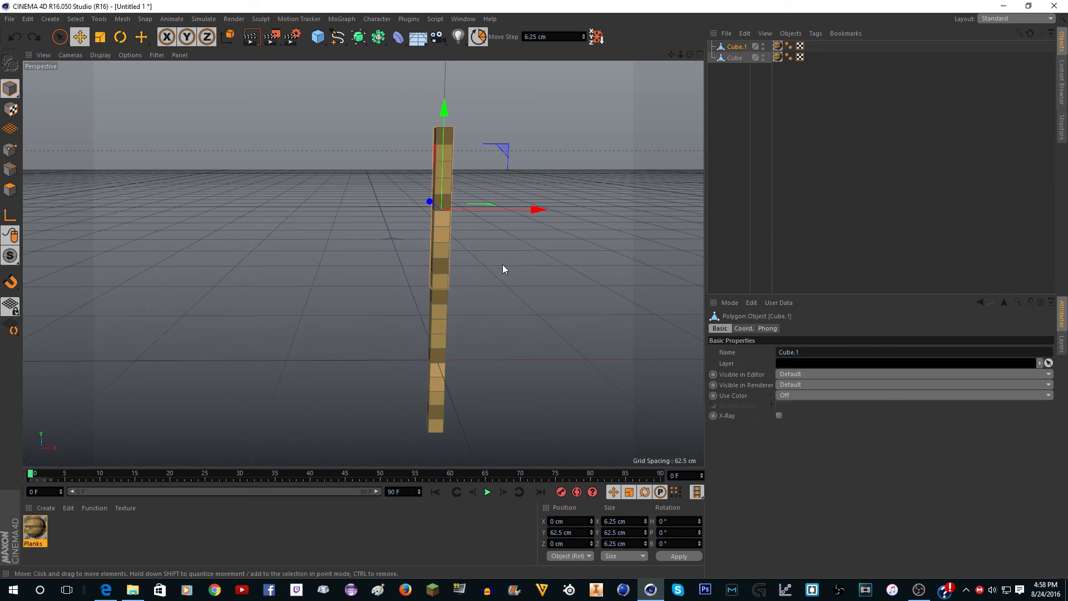
scroll(468, 218, "up", 3)
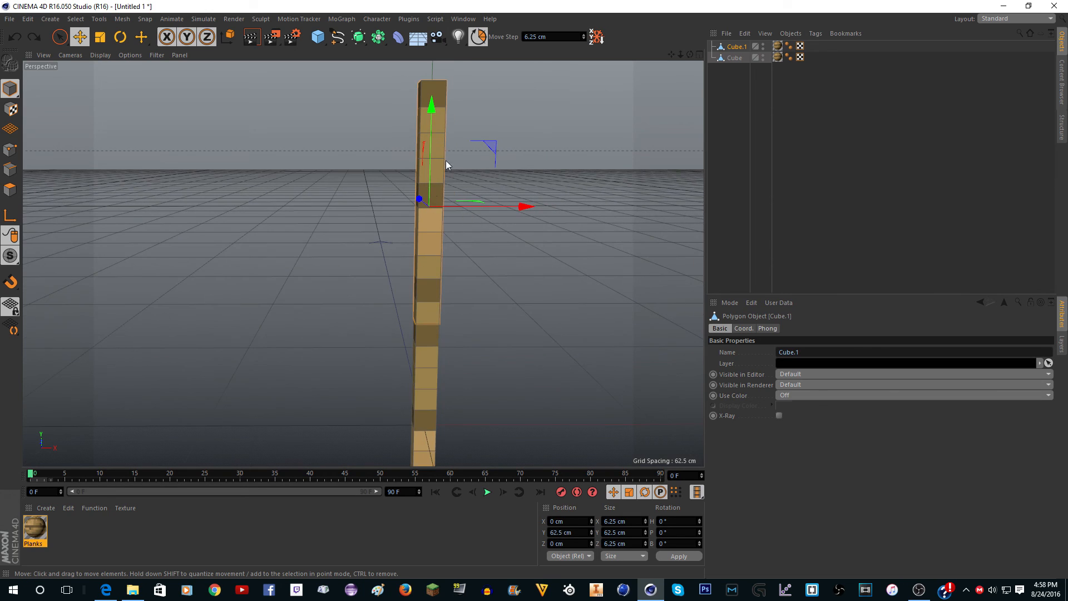
left_click(597, 37)
scroll(476, 152, "down", 1)
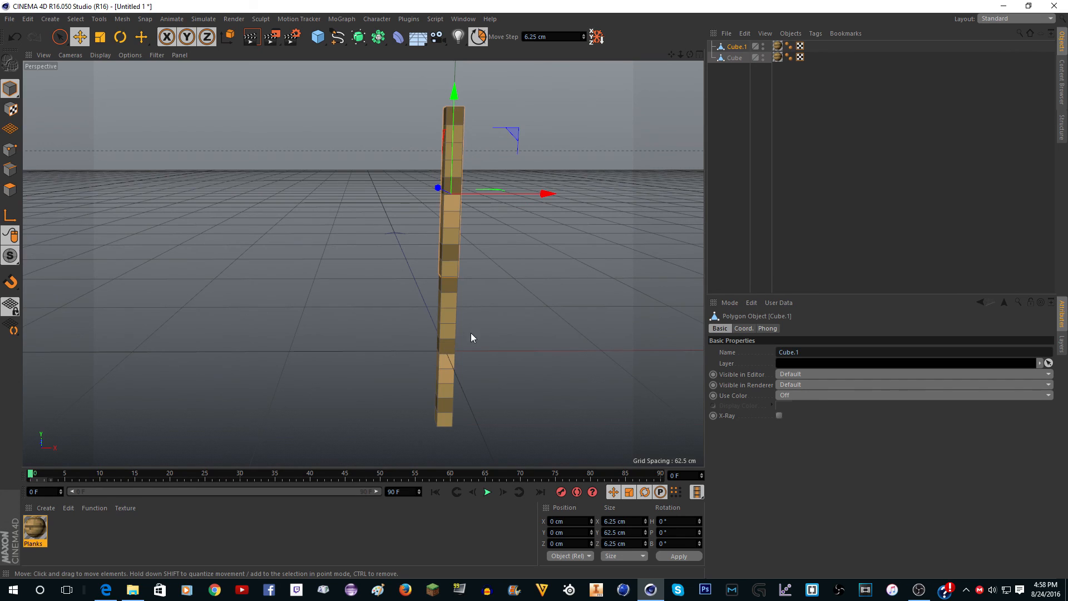
Step: Select both sticks and merge them into one object with Connect Objects + Delete
left_click(458, 361, "shift")
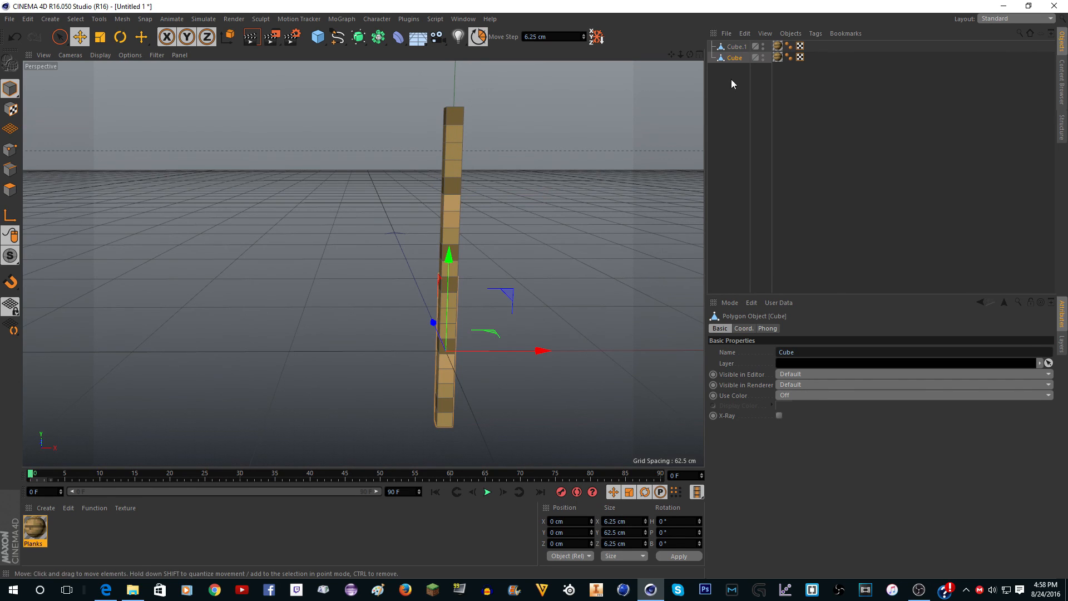
right_click(737, 58)
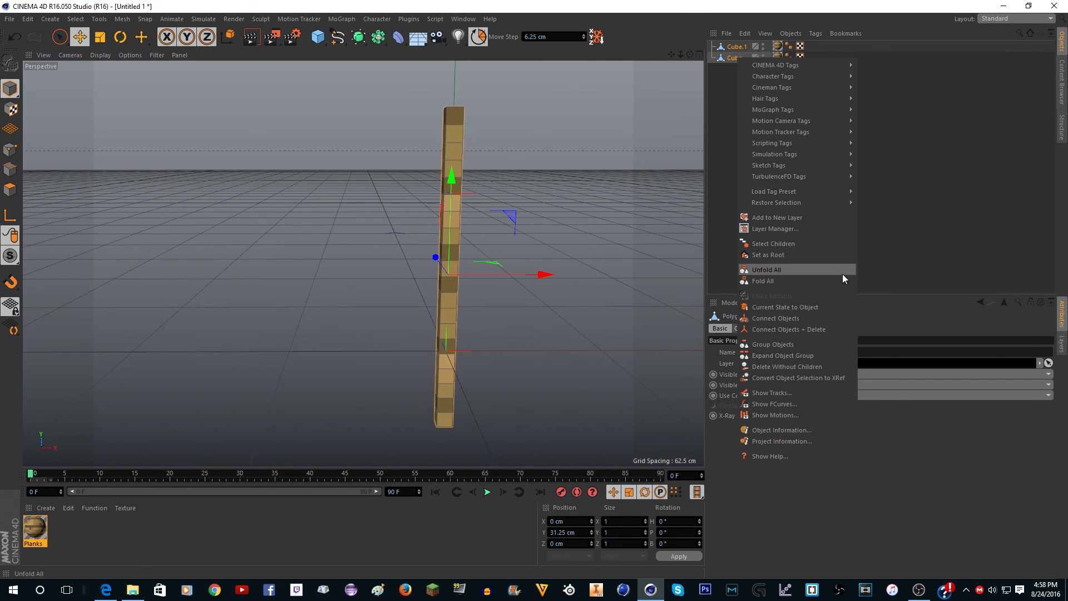
left_click(823, 329)
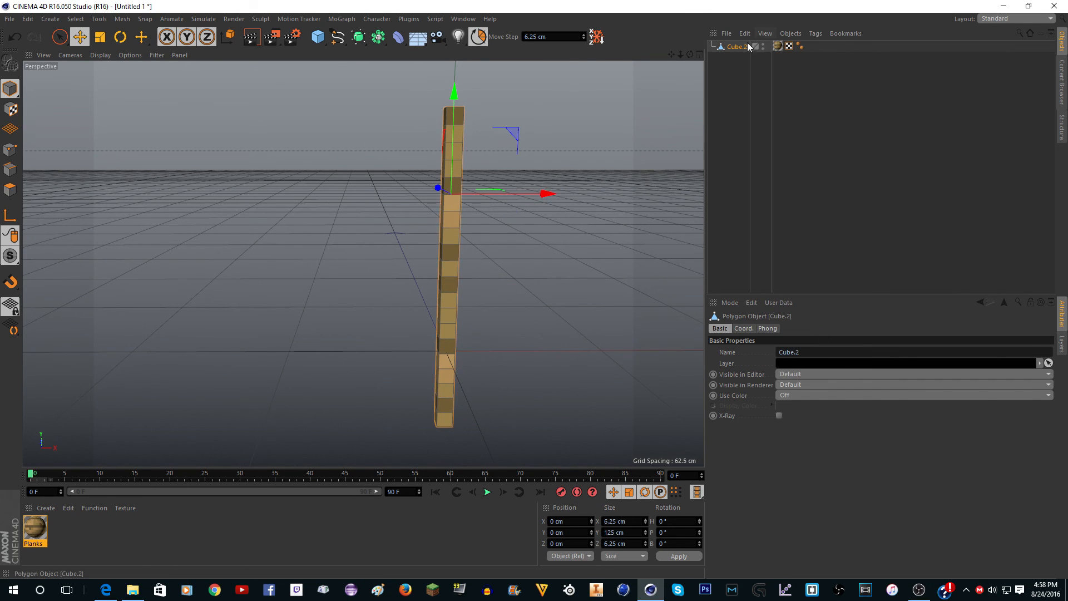
Step: Enable axis editing, move the merged stick's axis down 62.5 cm along Y, and turn axis editing off
scroll(547, 294, "down", 2)
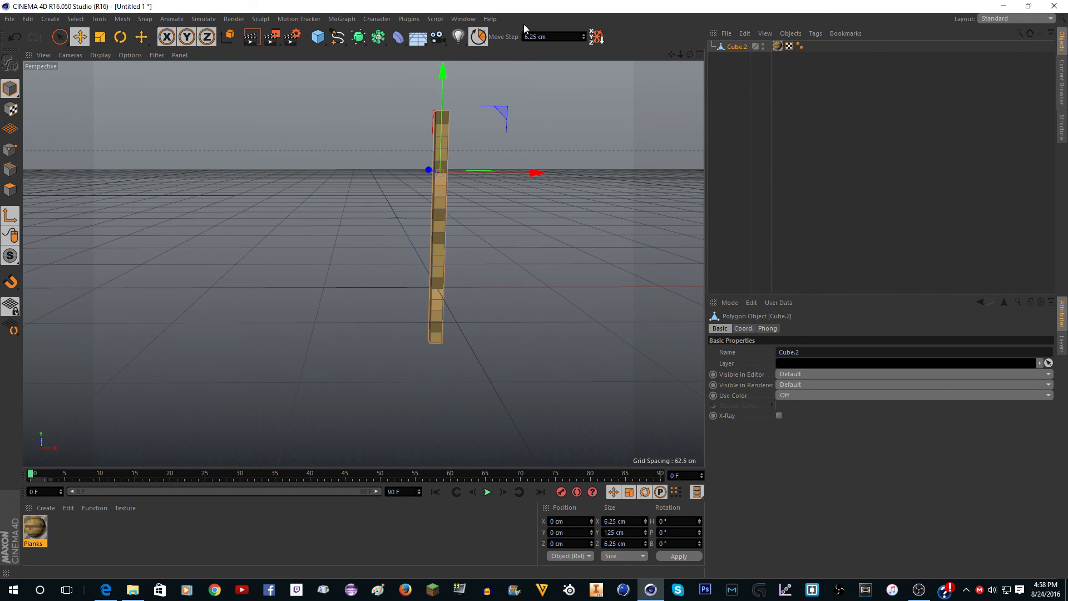
scroll(584, 320, "up", 3)
scroll(510, 322, "down", 1)
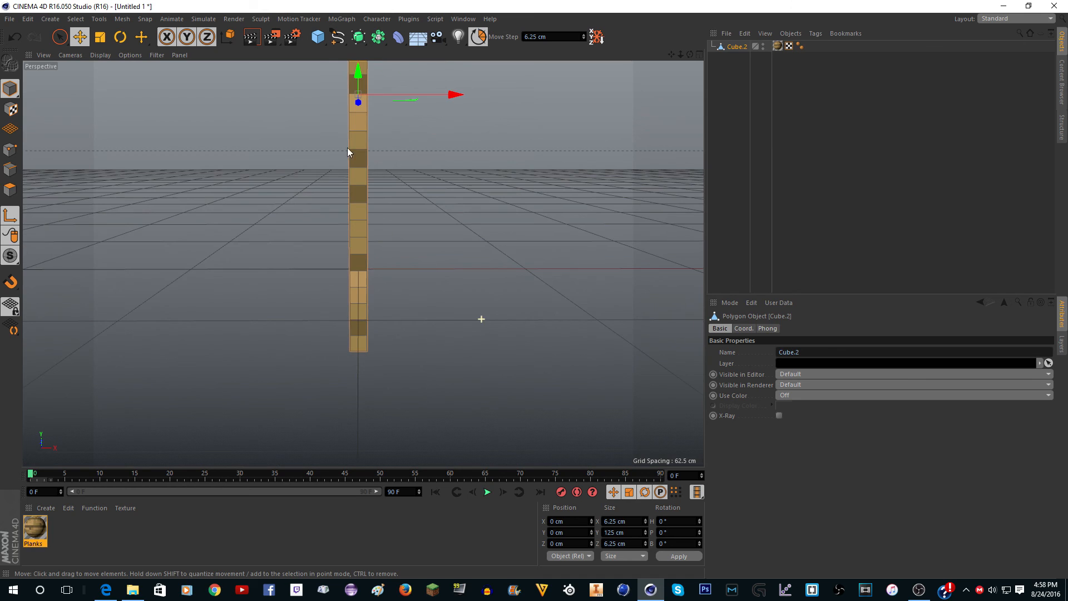
left_click_drag(361, 83, 367, 254)
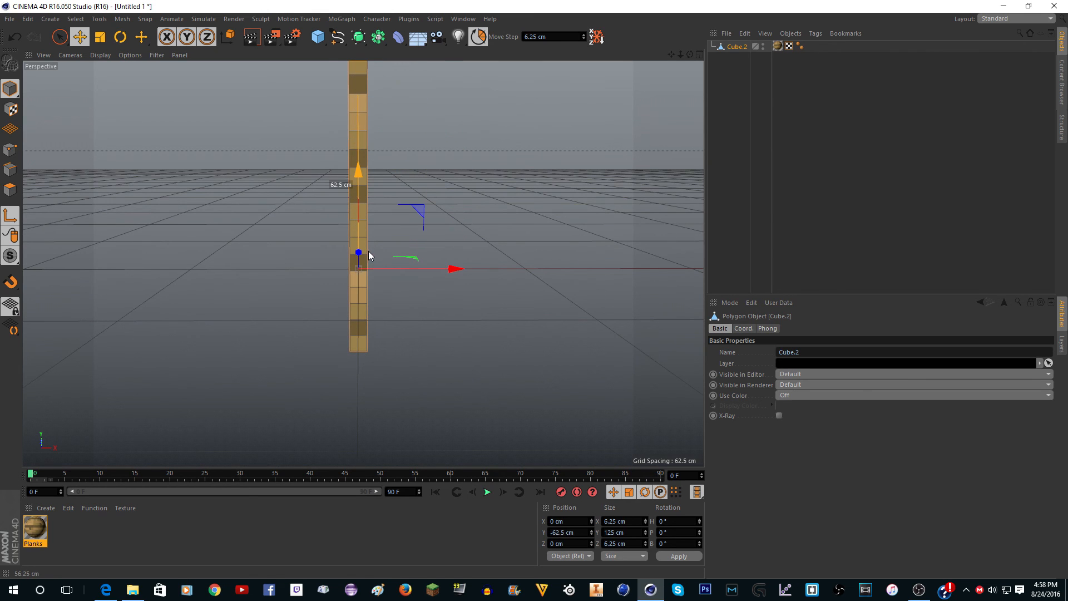
left_click_drag(689, 55, 714, 63)
left_click(8, 216)
Step: Freeze the merged stick's transformation, try shifting the stick along Z, and undo that shift
scroll(616, 377, "down", 3)
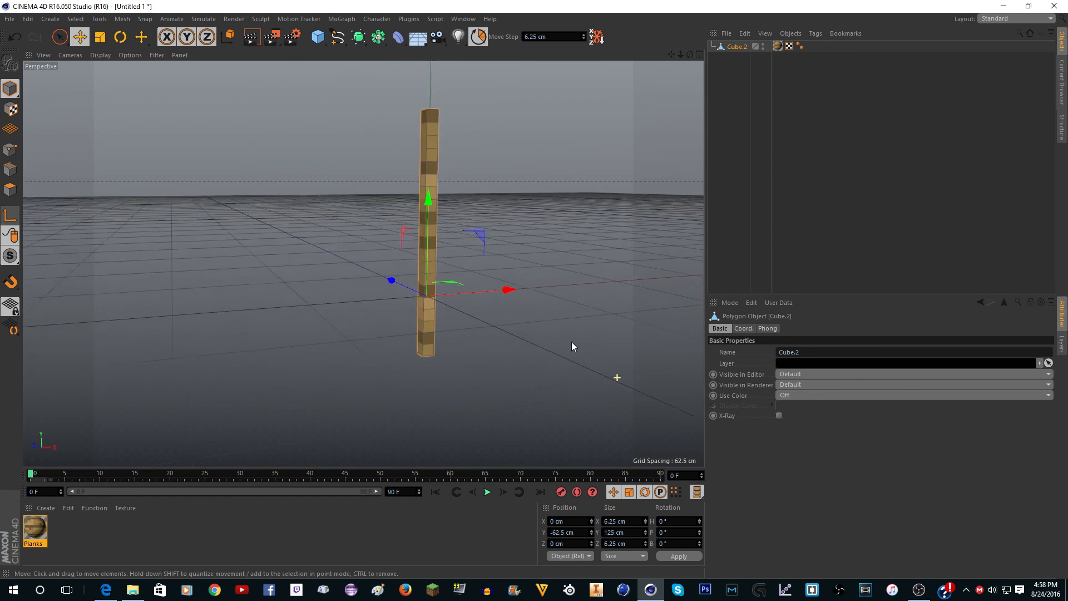
scroll(473, 281, "up", 4)
left_click(597, 39)
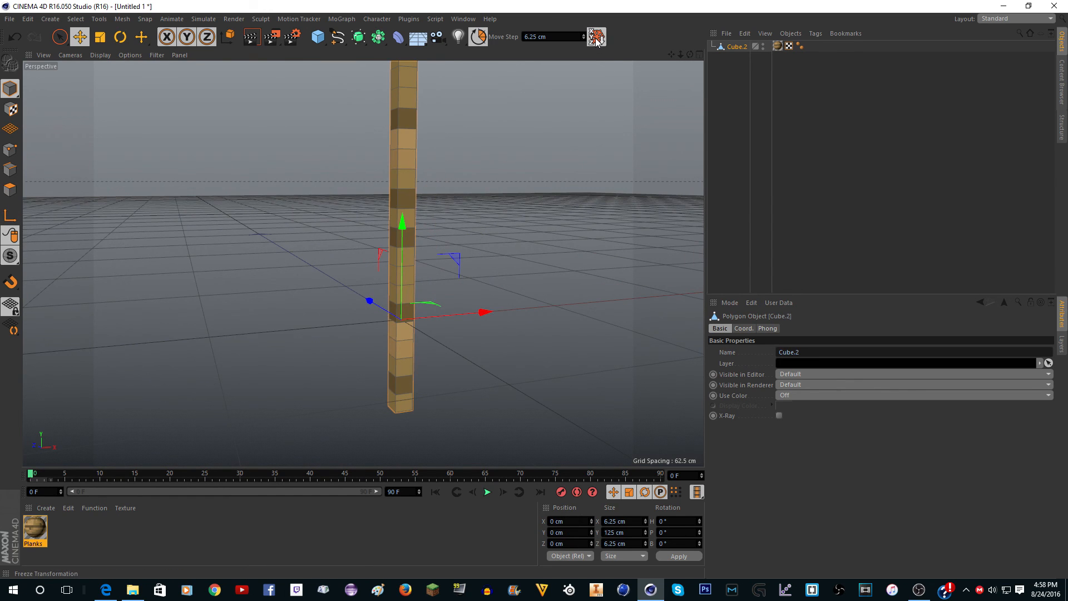
left_click_drag(386, 315, 358, 334)
key("ctrl+z")
scroll(370, 312, "down", 4)
scroll(368, 311, "up", 3)
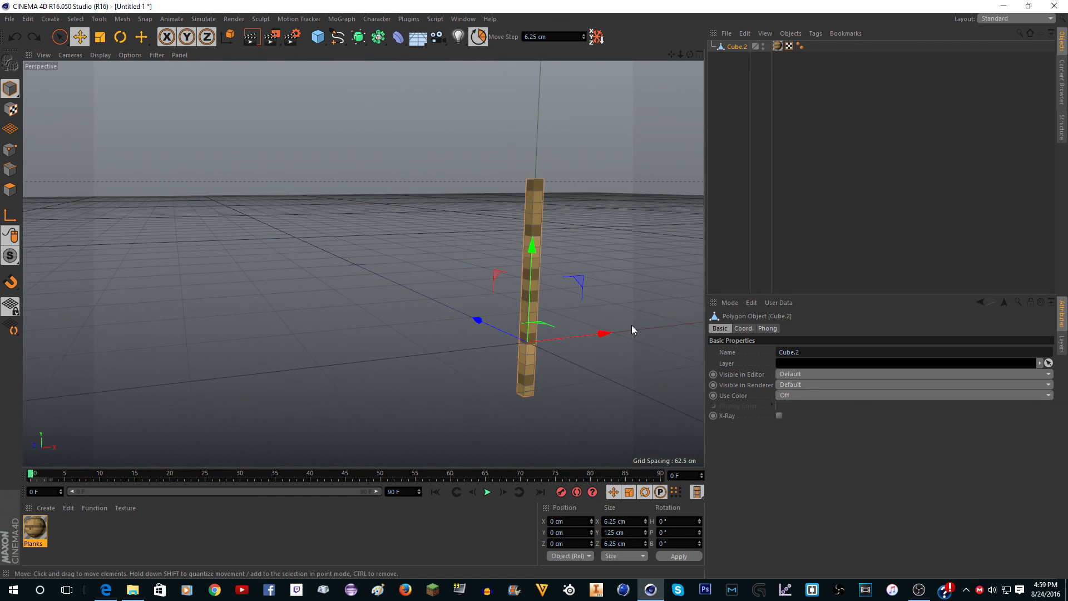
scroll(640, 322, "up", 4)
scroll(256, 314, "down", 5)
scroll(408, 338, "up", 4)
scroll(546, 353, "down", 2)
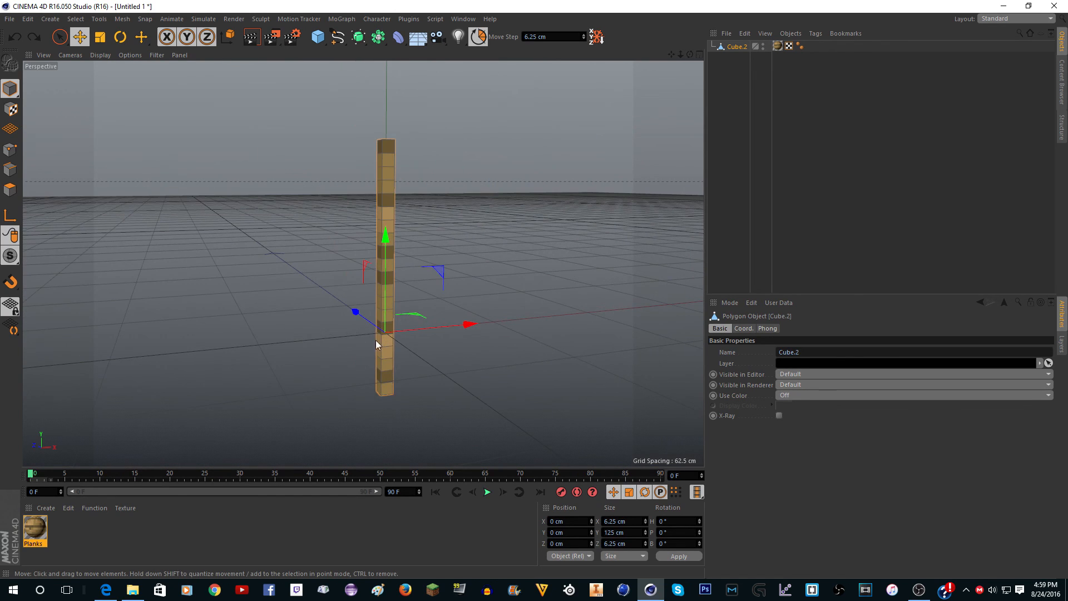
scroll(524, 331, "down", 1)
scroll(381, 334, "up", 5)
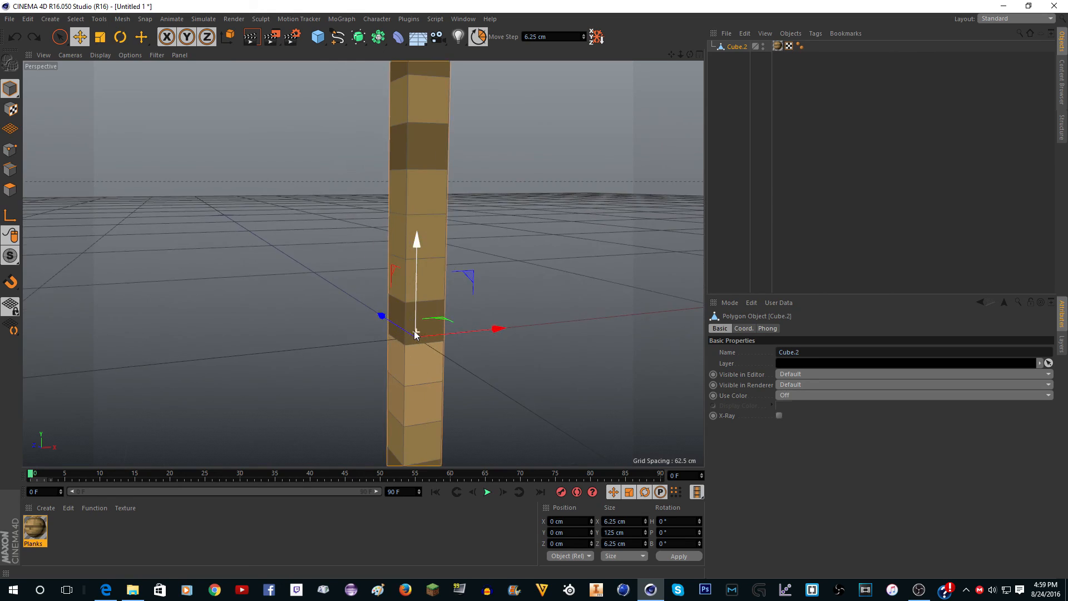
scroll(409, 328, "up", 2)
scroll(449, 321, "down", 8)
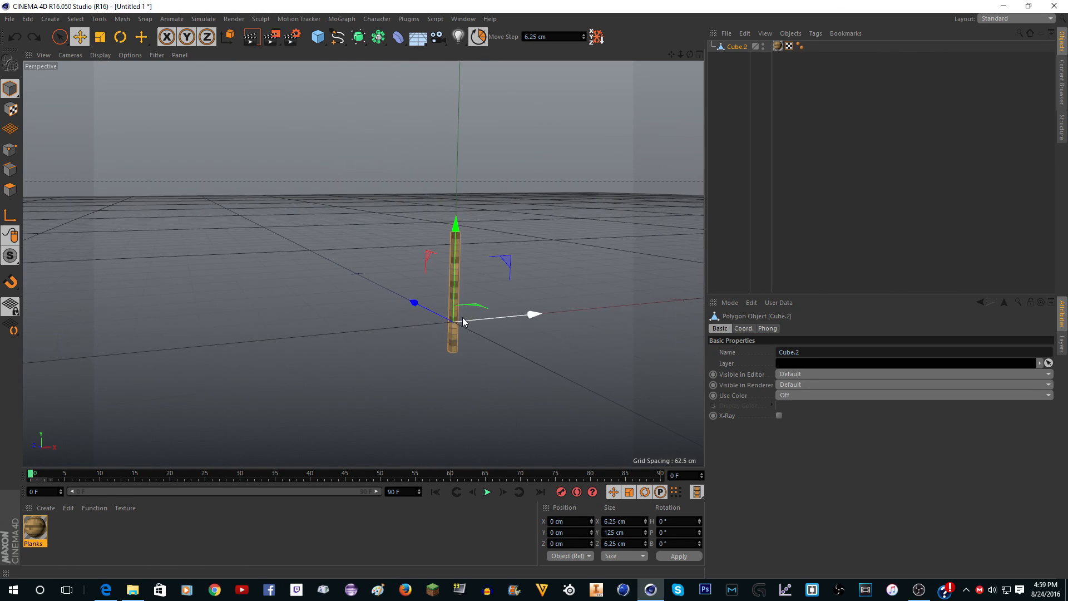
scroll(461, 319, "up", 3)
scroll(455, 322, "down", 5)
scroll(460, 326, "up", 4)
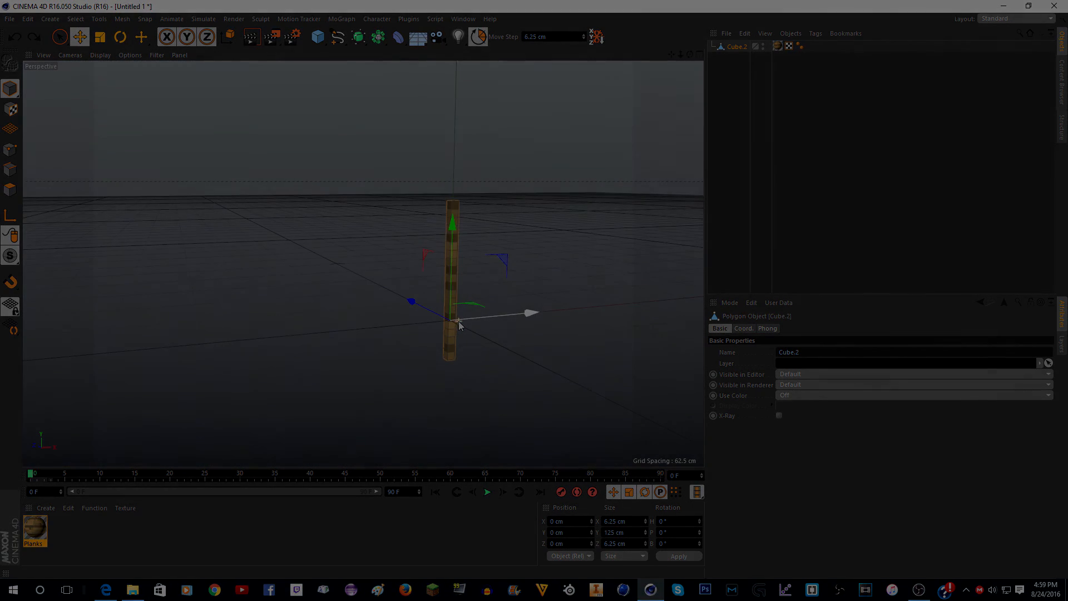